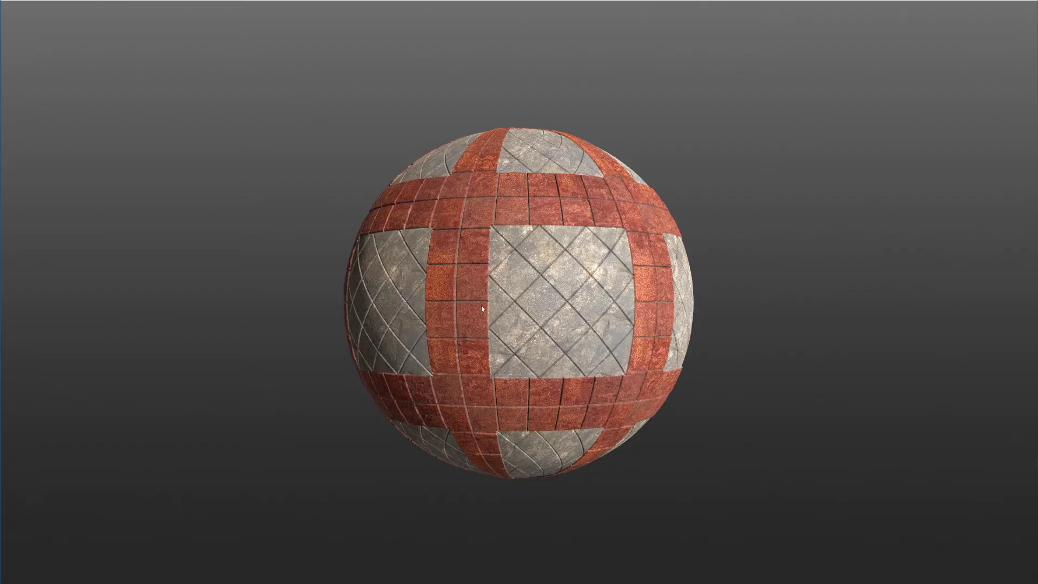
drag(481, 306, 479, 280)
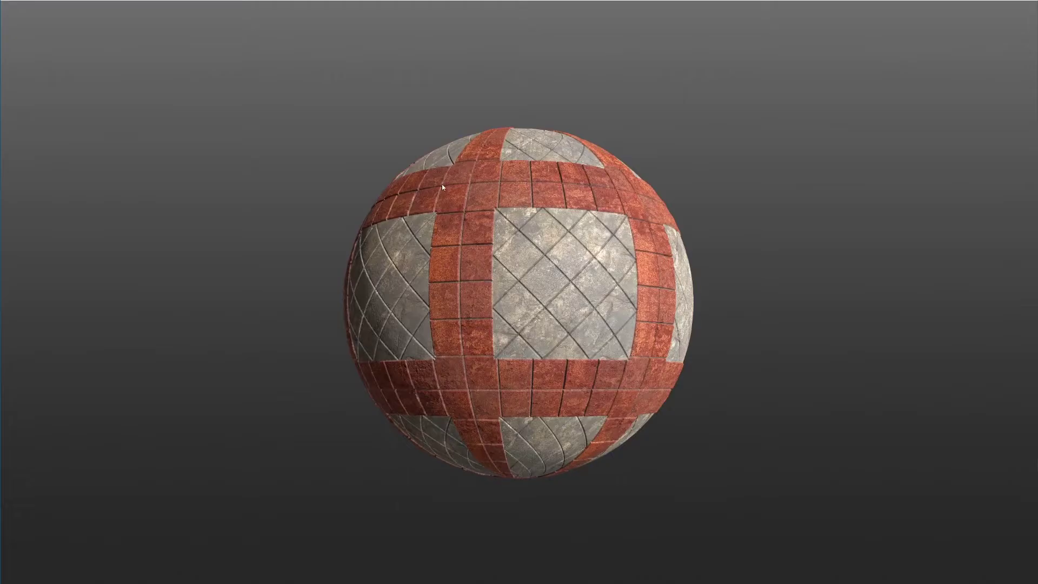
drag(491, 282, 587, 285)
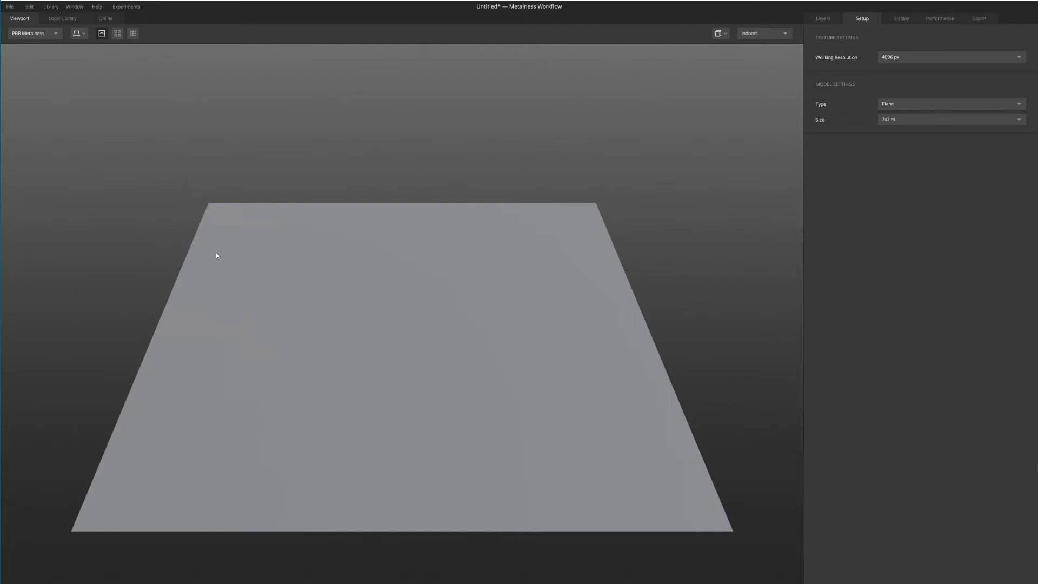
- Search the local library's surfaces for "worn" and for "rock wall"
click(62, 18)
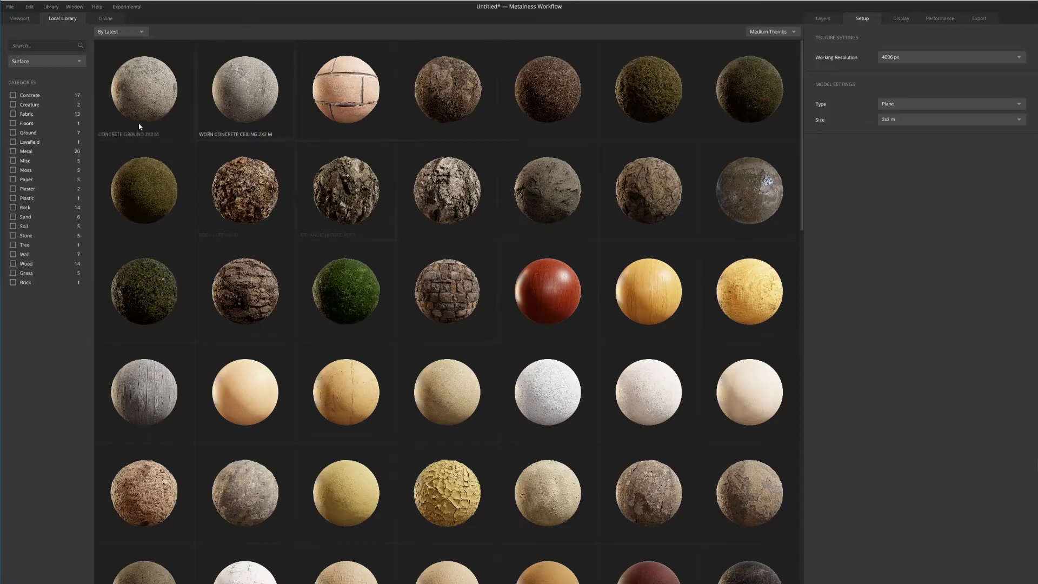
click(23, 62)
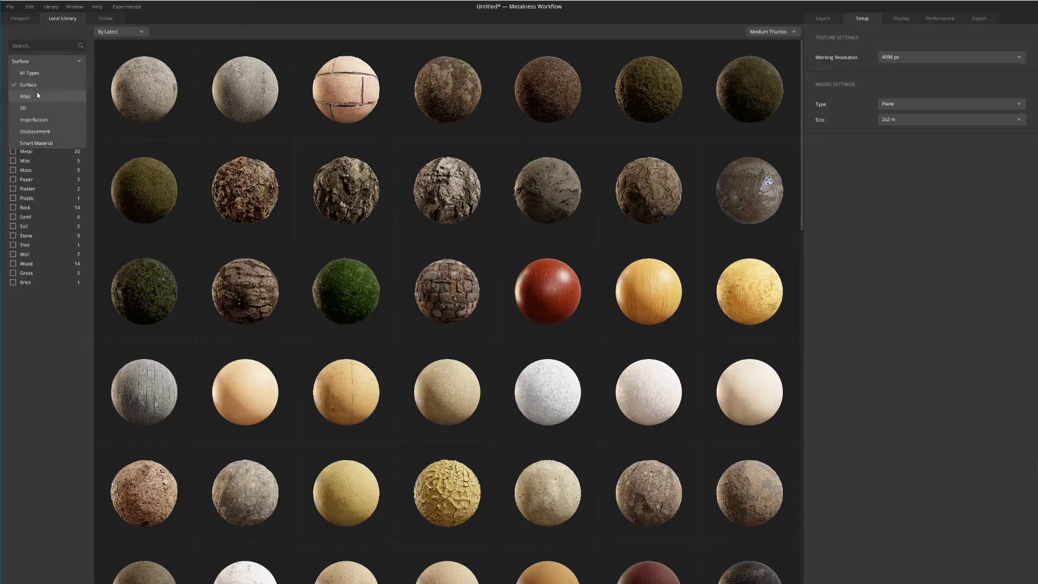
click(54, 54)
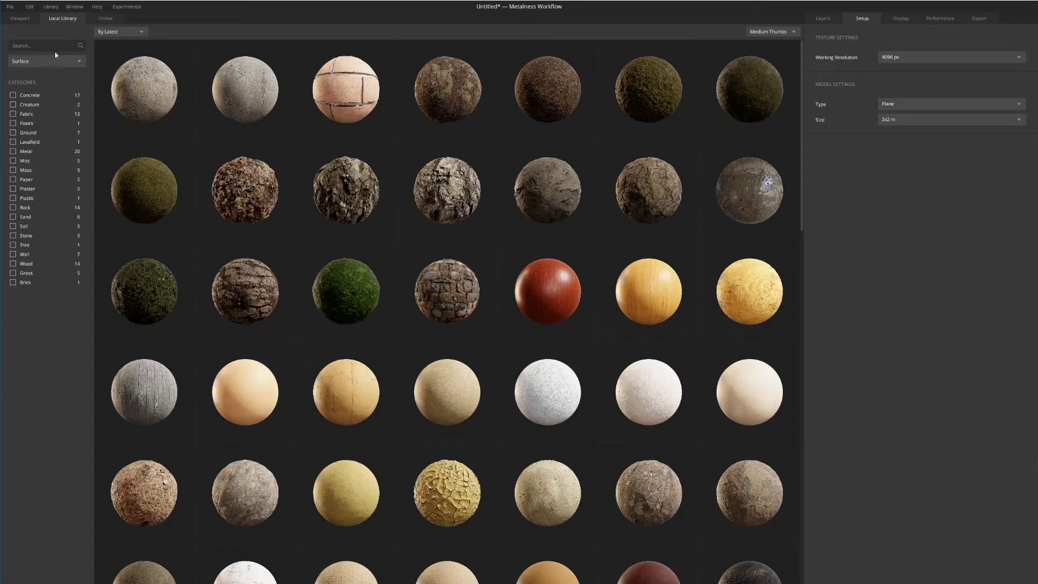
text(worn)
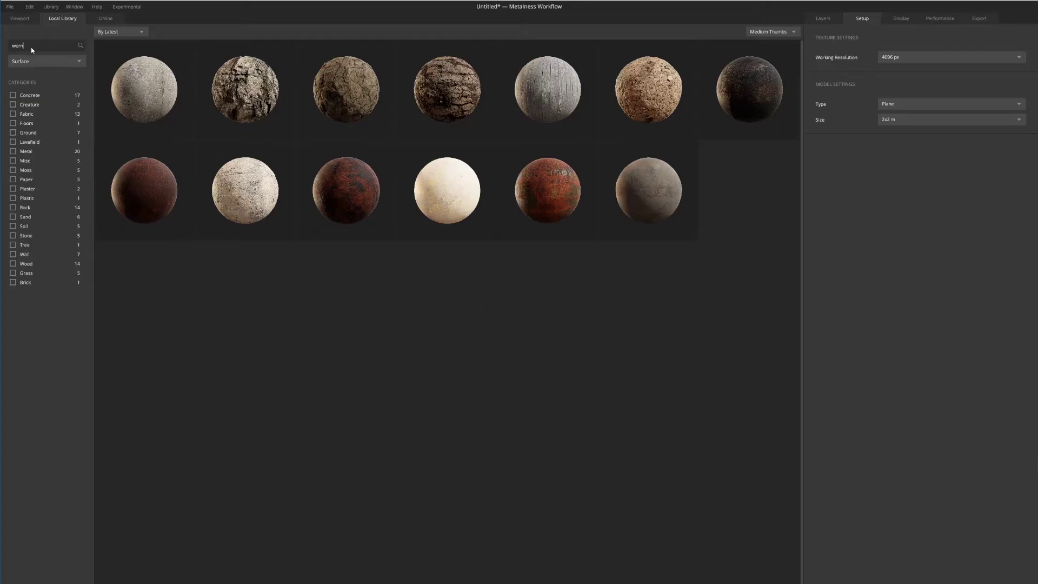
drag(30, 46, 7, 50)
text(rock wall)
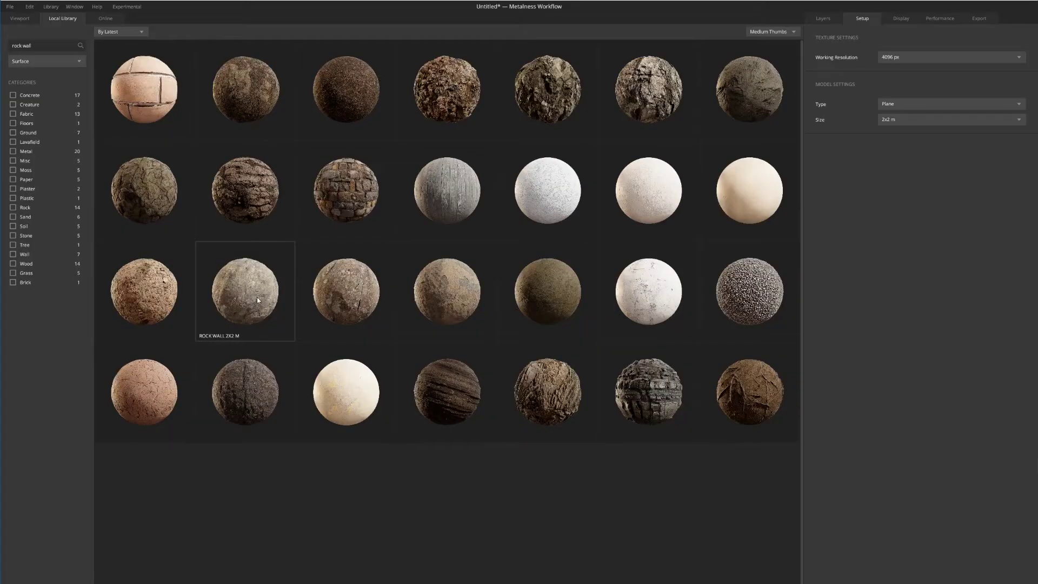
- Search the local library for "dirty concrete floor" and locate the Dirty Concrete Floor 2x2 m surface
key(ctrl+a)
key(BackSpace)
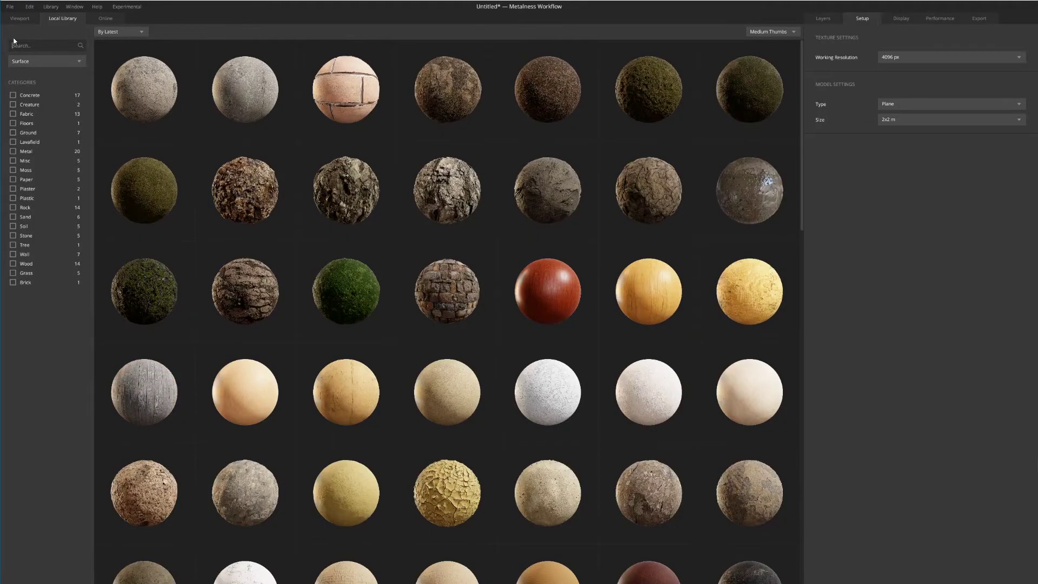
text(dirty)
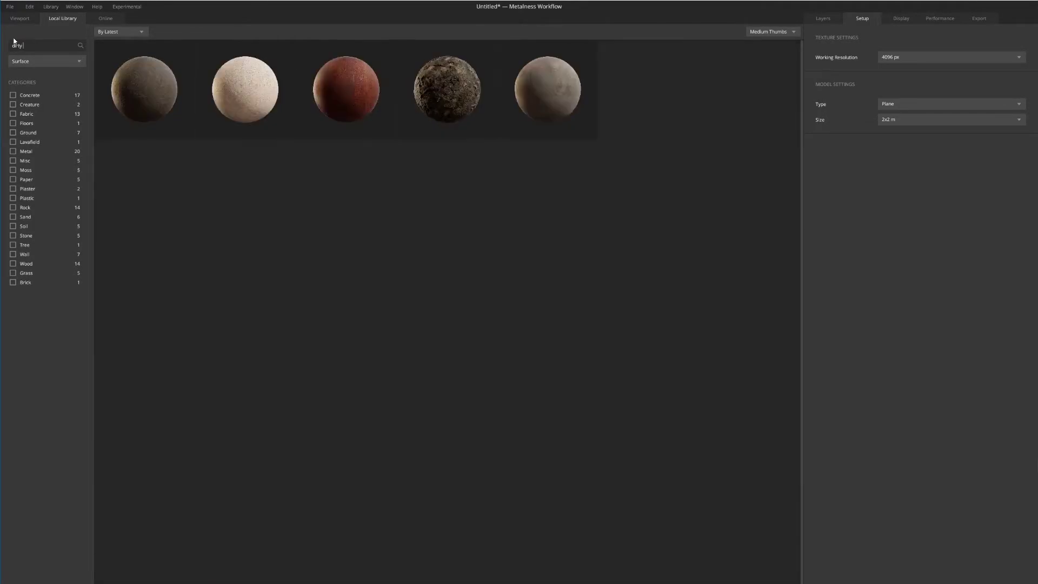
text( concrete)
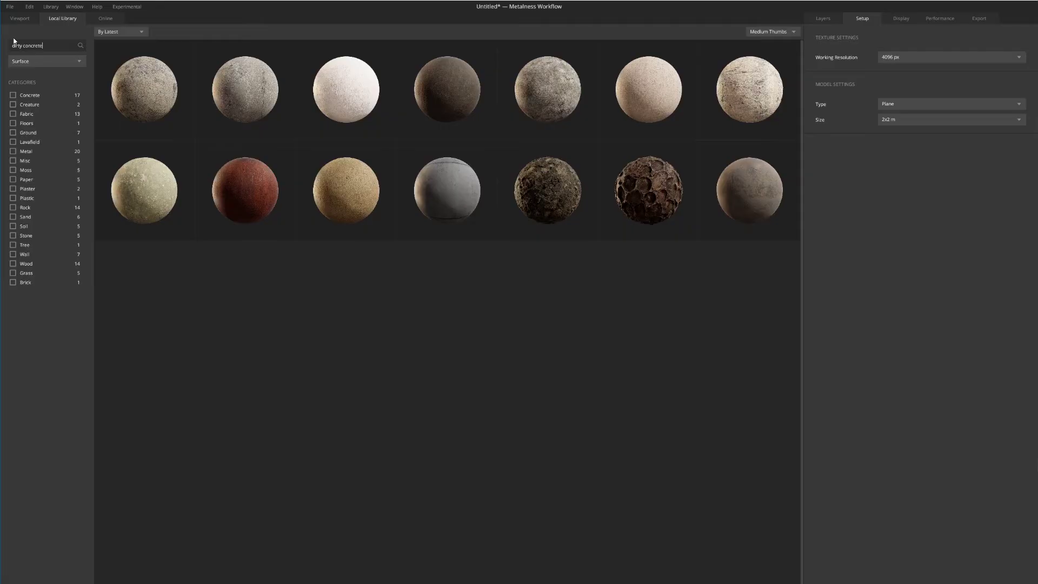
text( floor)
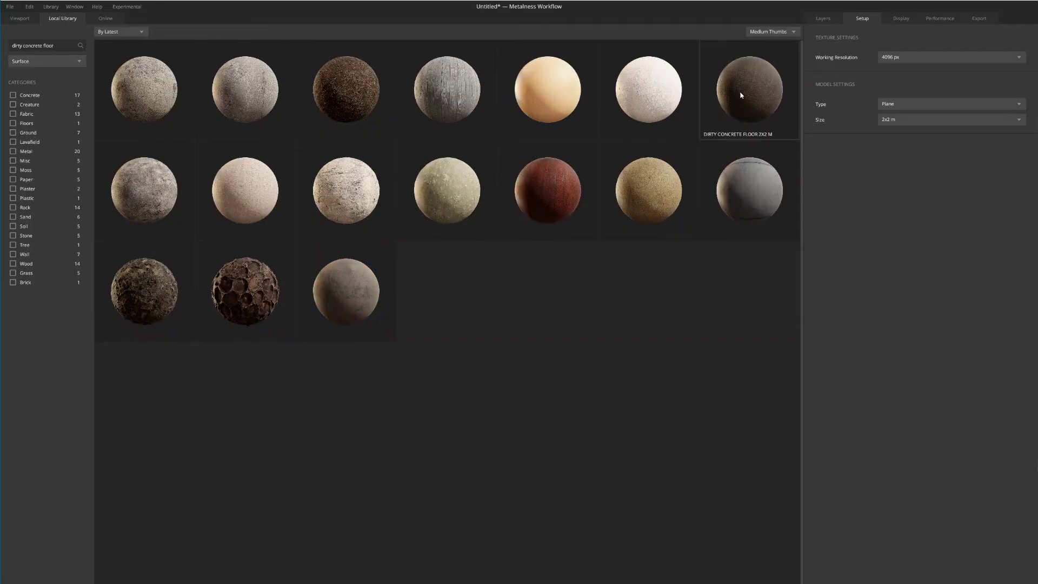
double_click(756, 65)
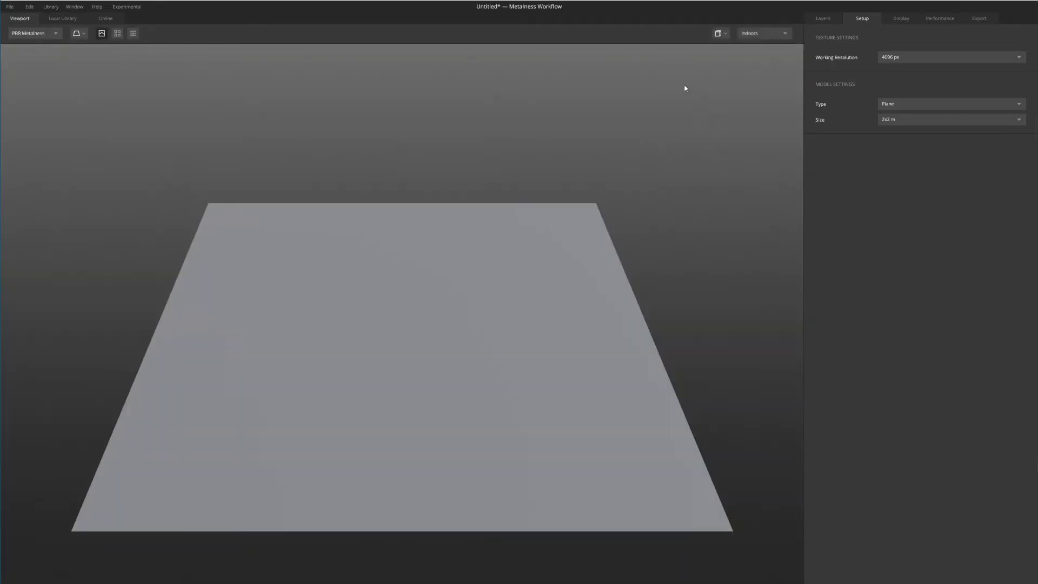
- Add Rock Wall, Worn Concrete Ceiling and Dirty Concrete Floor 2x2 m as surface layers above the base layer, and hide all three
click(825, 19)
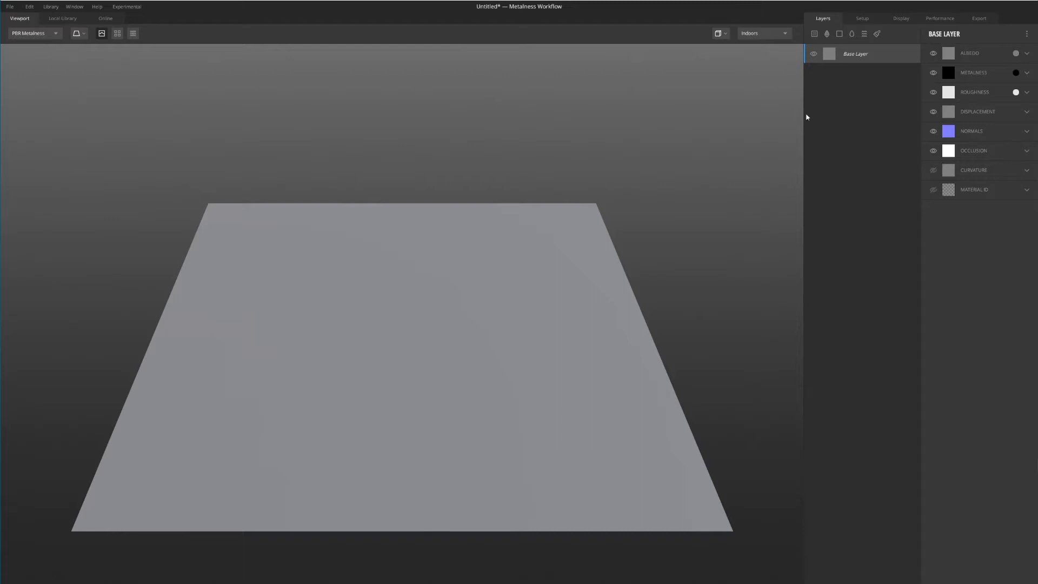
click(814, 33)
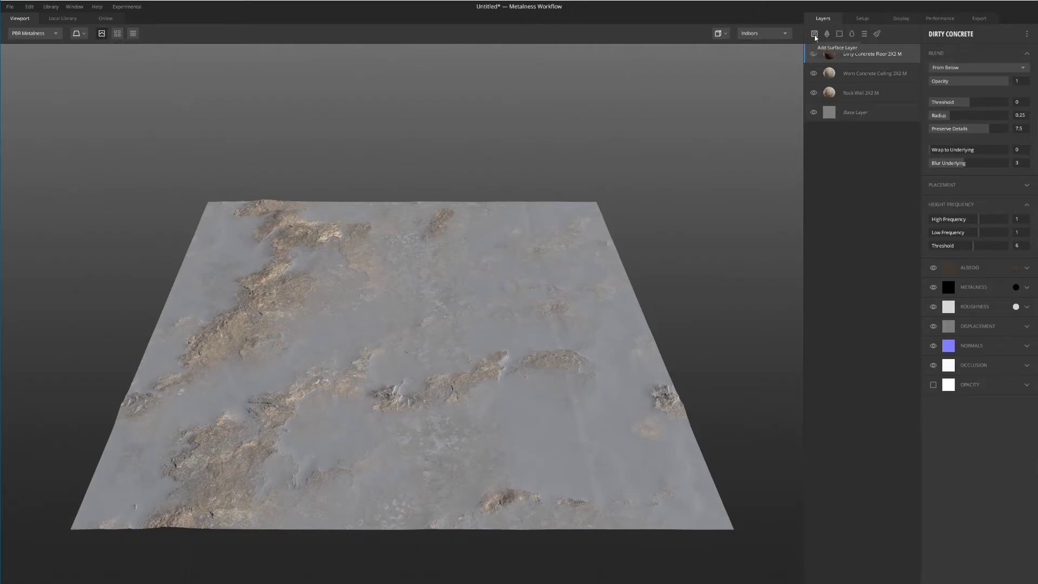
click(61, 19)
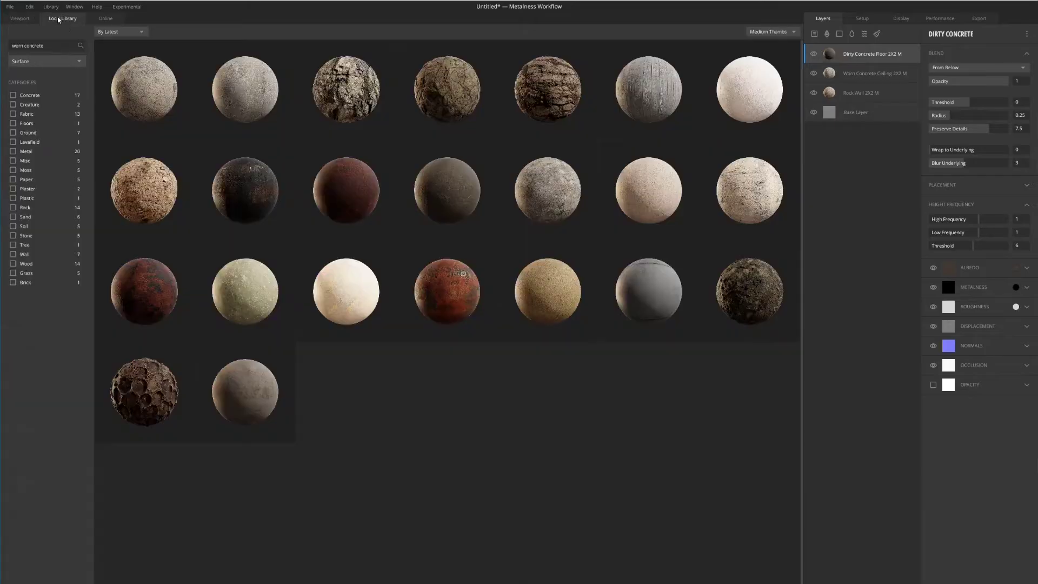
click(19, 18)
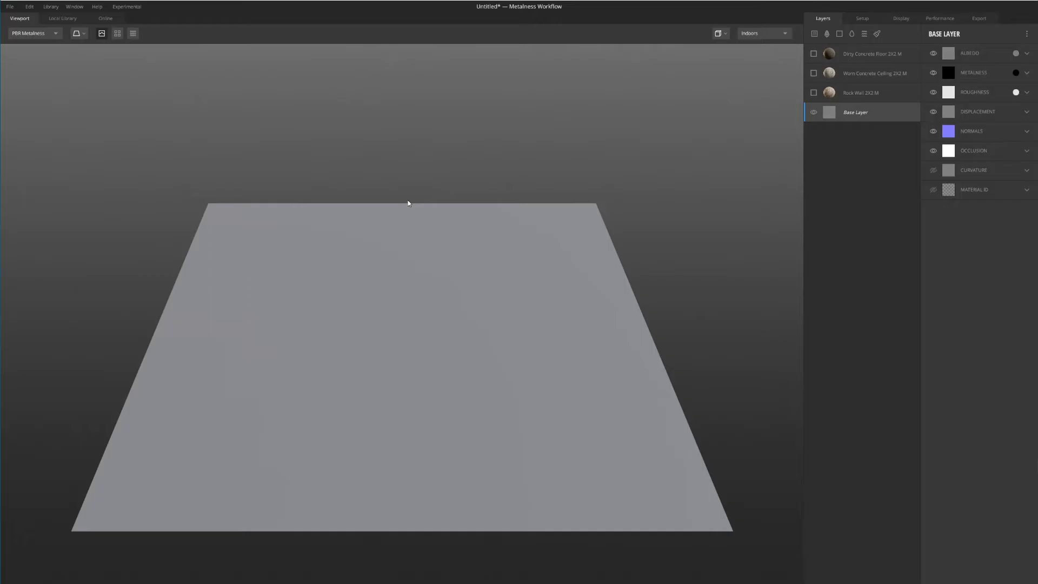
- Add a solid layer directly above the base layer and give it a mask with a Perlin noise component
click(839, 34)
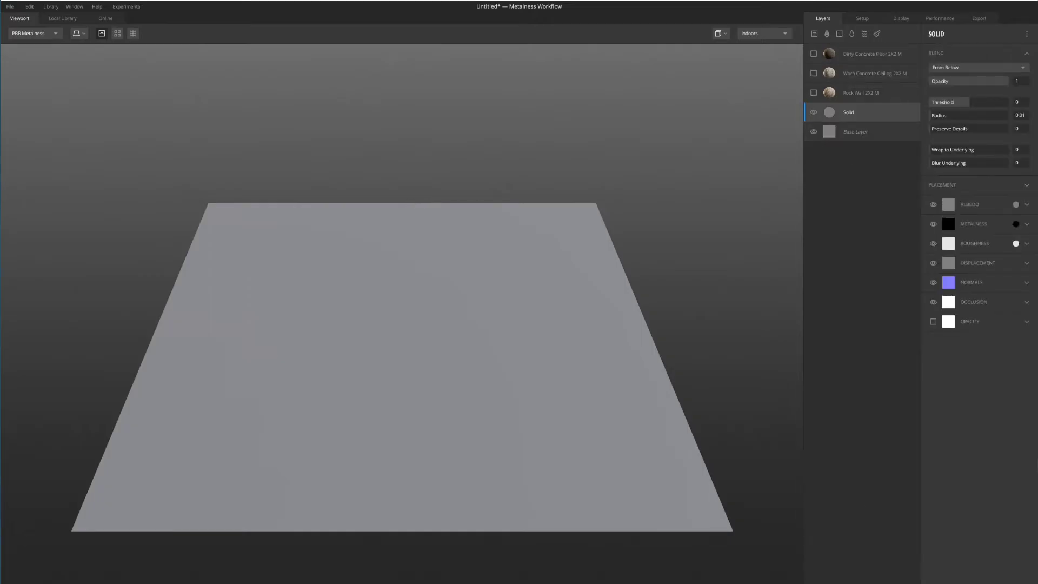
click(814, 582)
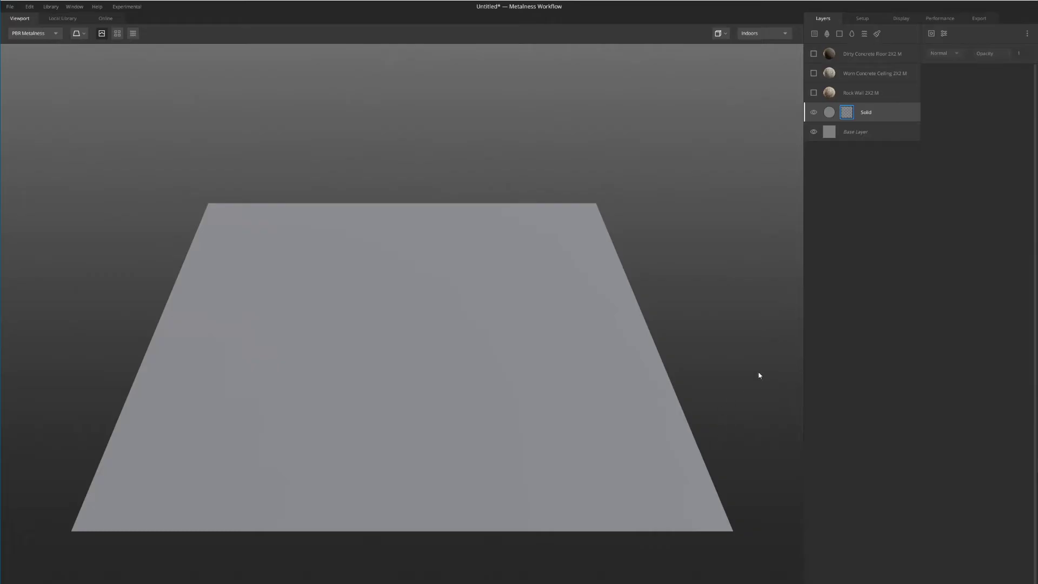
click(931, 33)
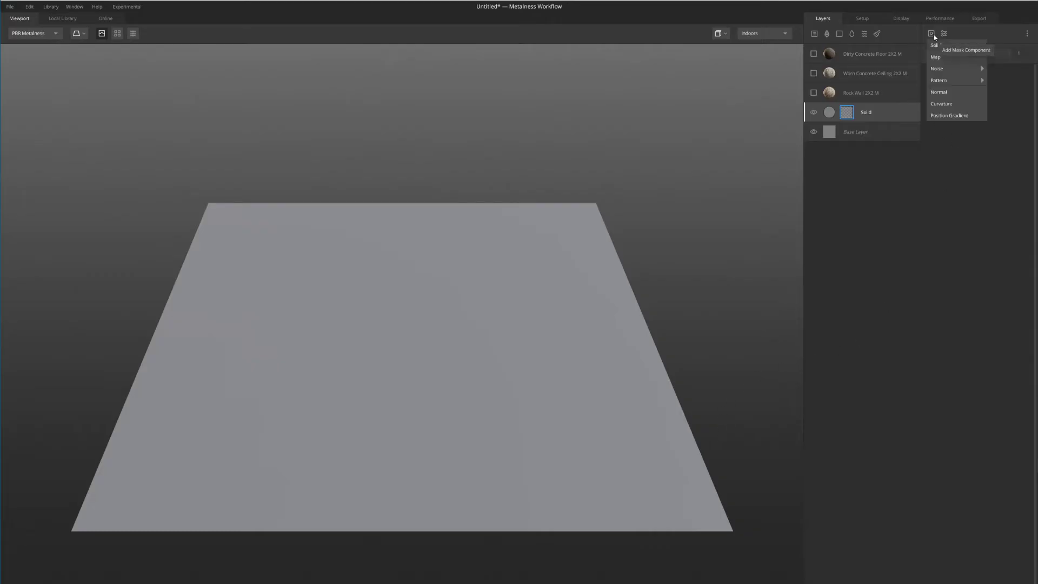
mouse_move(958, 79)
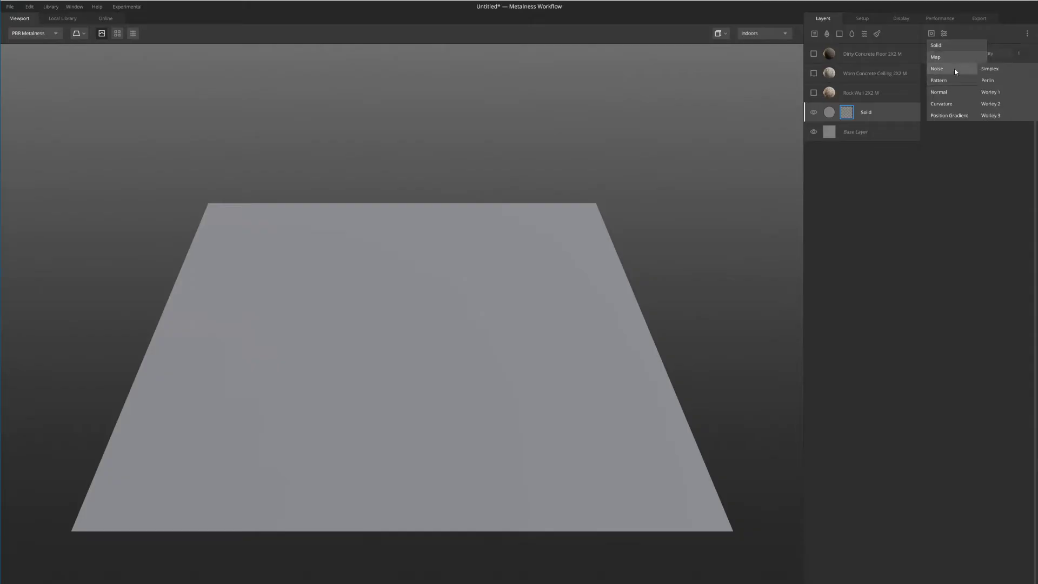
click(992, 80)
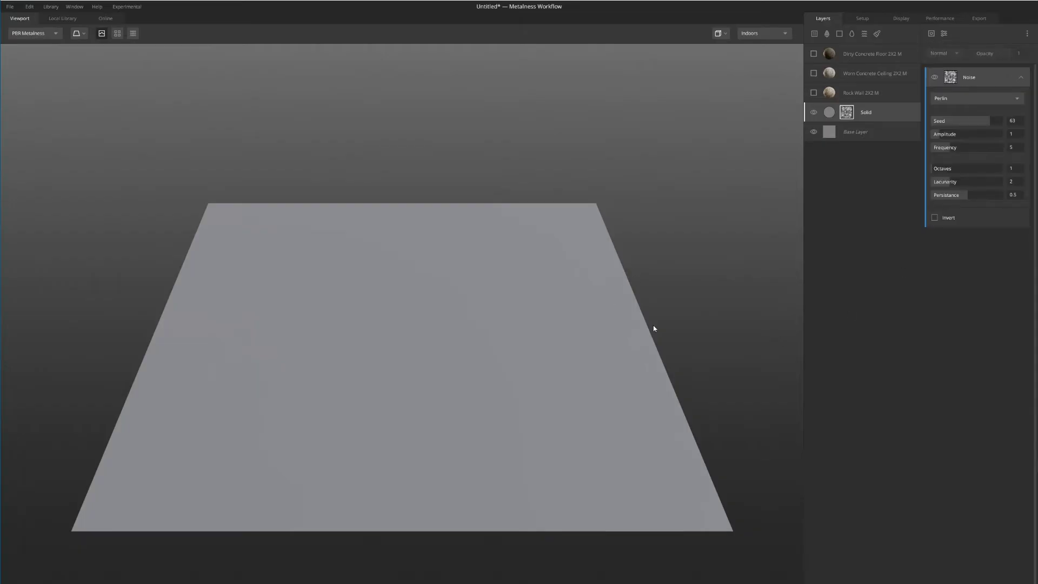
- Show the layer mask in the viewport and set the solid layer's blend threshold to about 0.067
middle_drag(654, 328, 635, 273)
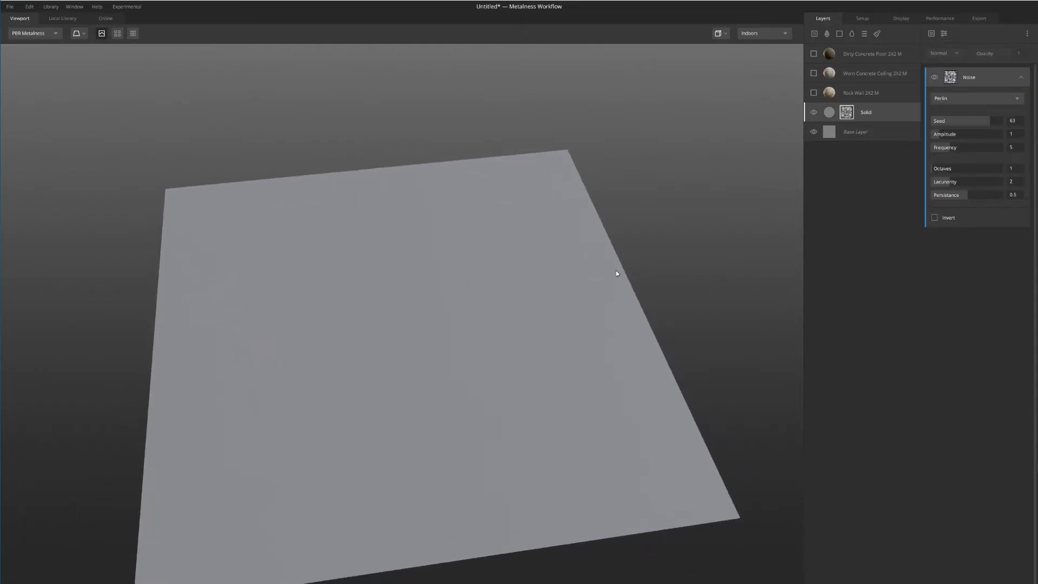
key(m)
middle_drag(562, 301, 566, 289)
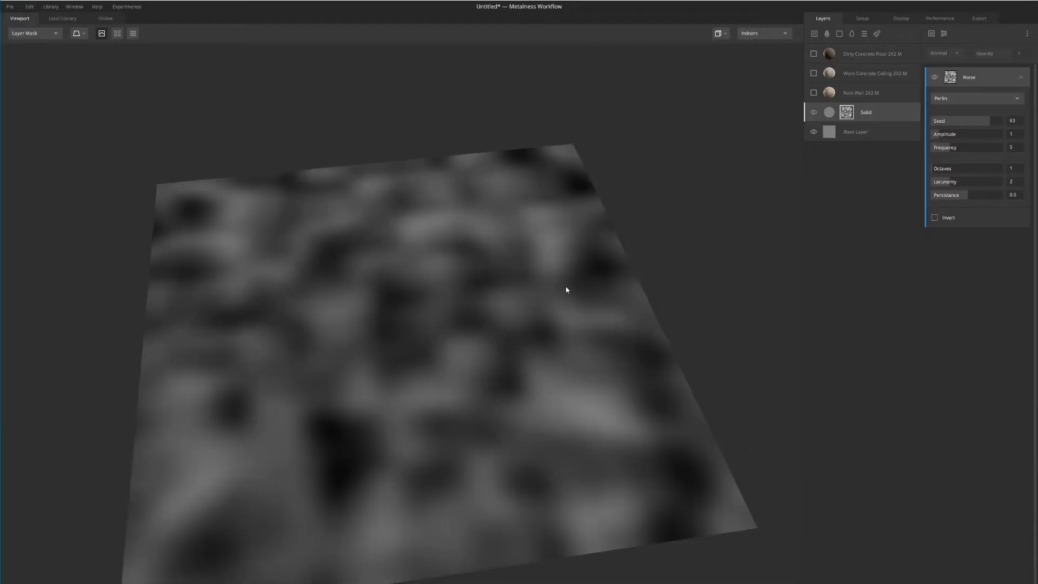
click(828, 115)
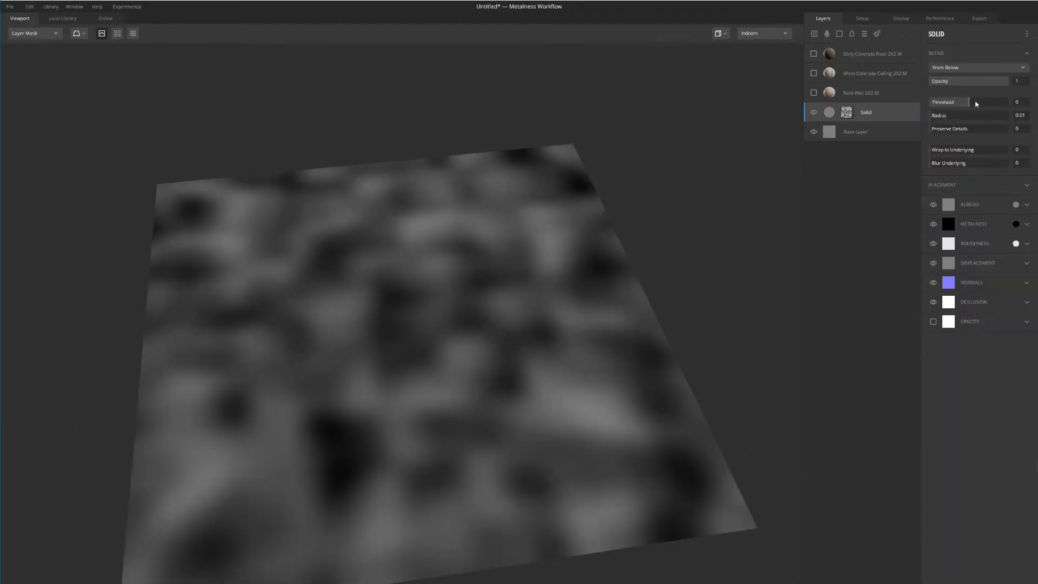
drag(976, 101, 980, 103)
middle_drag(632, 313, 627, 361)
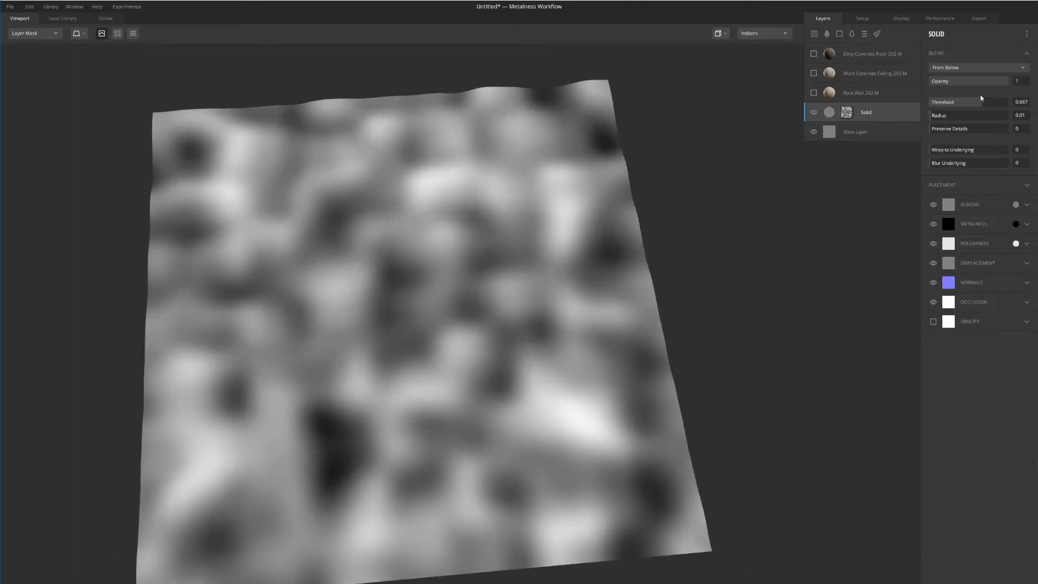
- Add a Brightness/Contrast modifier to the solid layer's noise mask and set its contrast to about 3.757
click(846, 112)
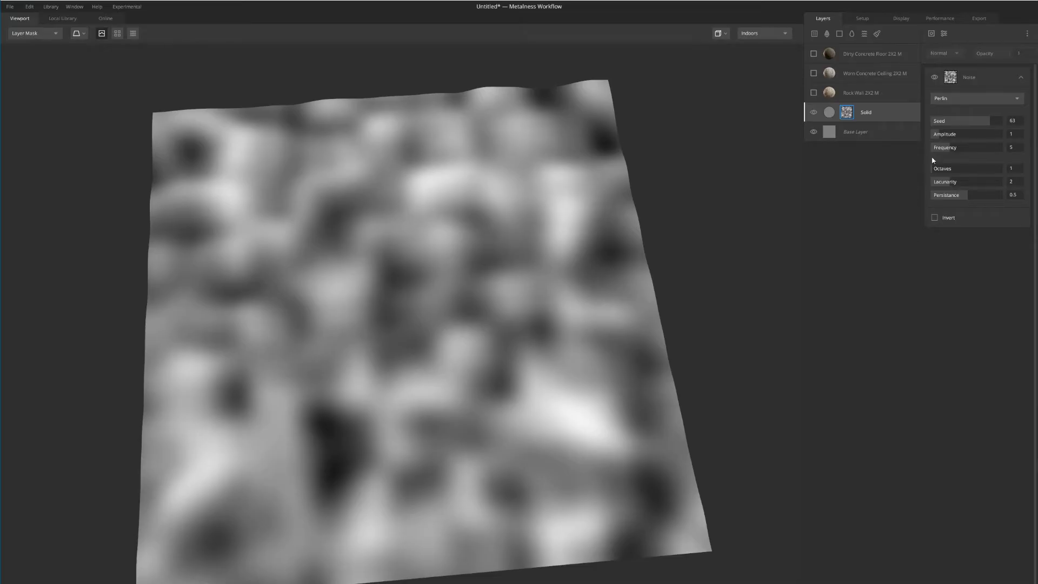
click(943, 35)
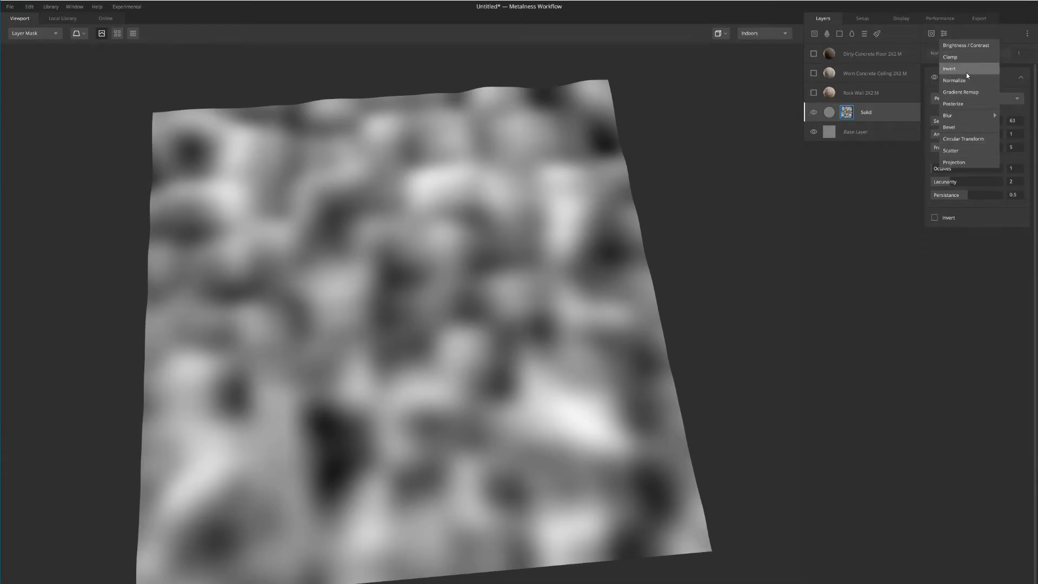
click(972, 47)
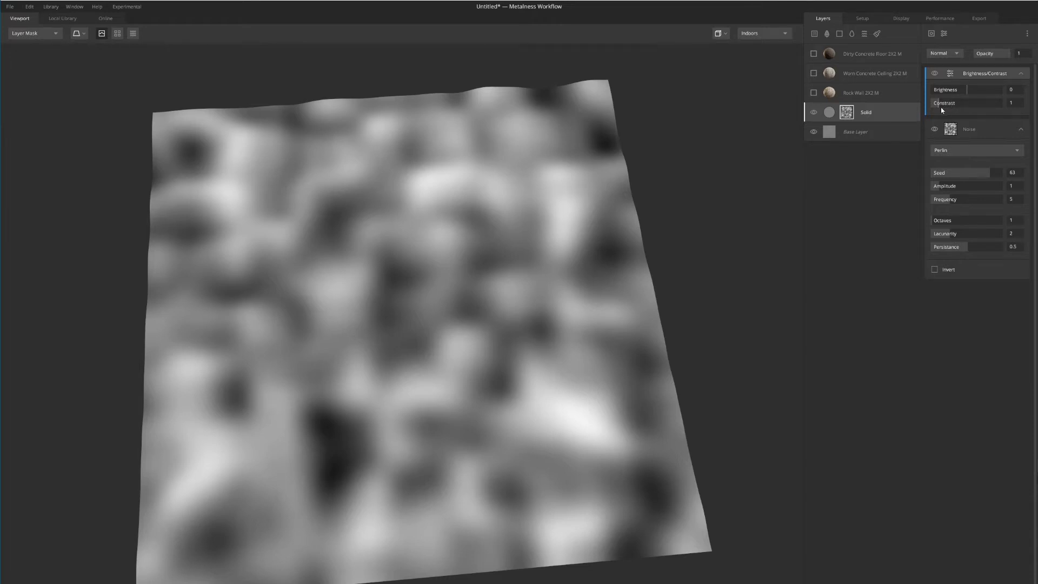
drag(940, 108, 958, 108)
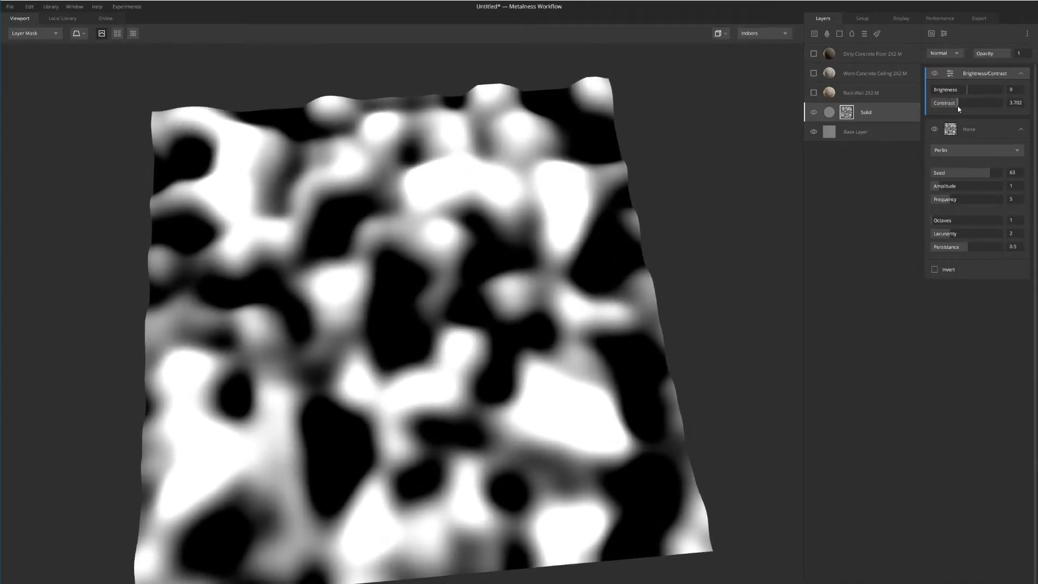
click(957, 109)
- Reduce the contrast of the mask's Brightness/Contrast modifier to about 1.492
drag(595, 329, 679, 224)
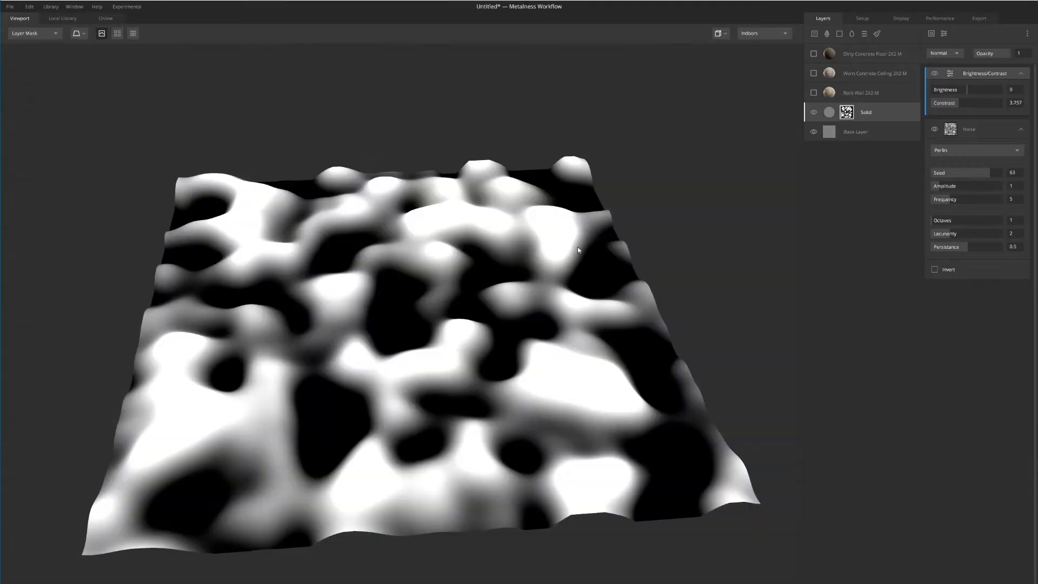
drag(577, 246, 585, 265)
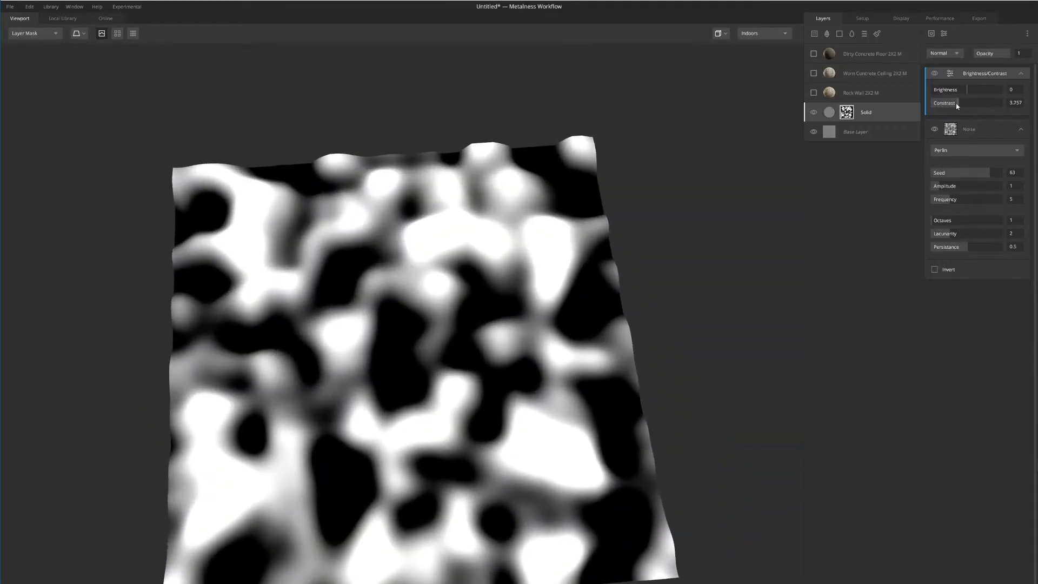
drag(959, 107, 944, 109)
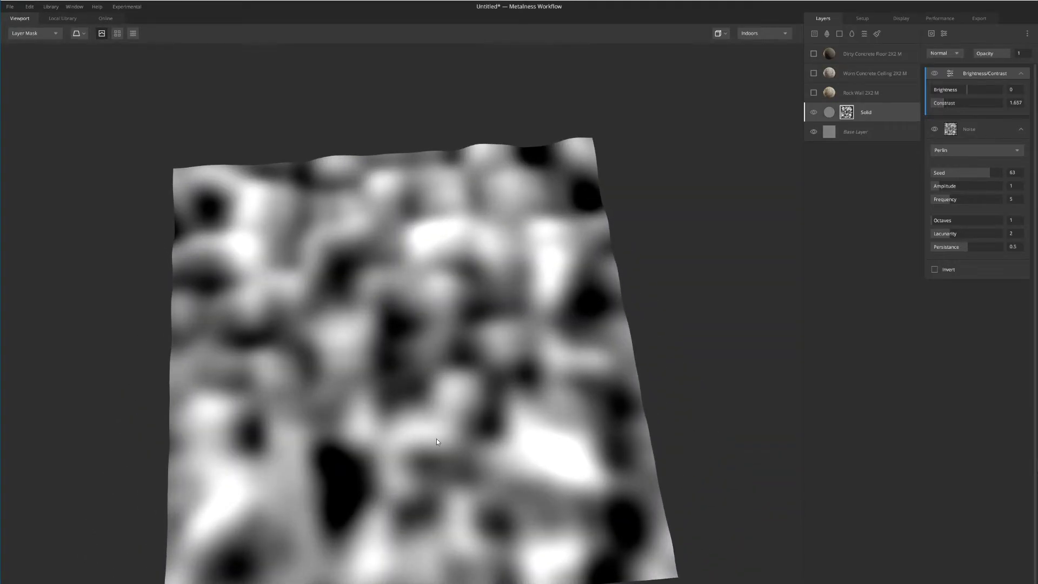
drag(511, 397, 500, 290)
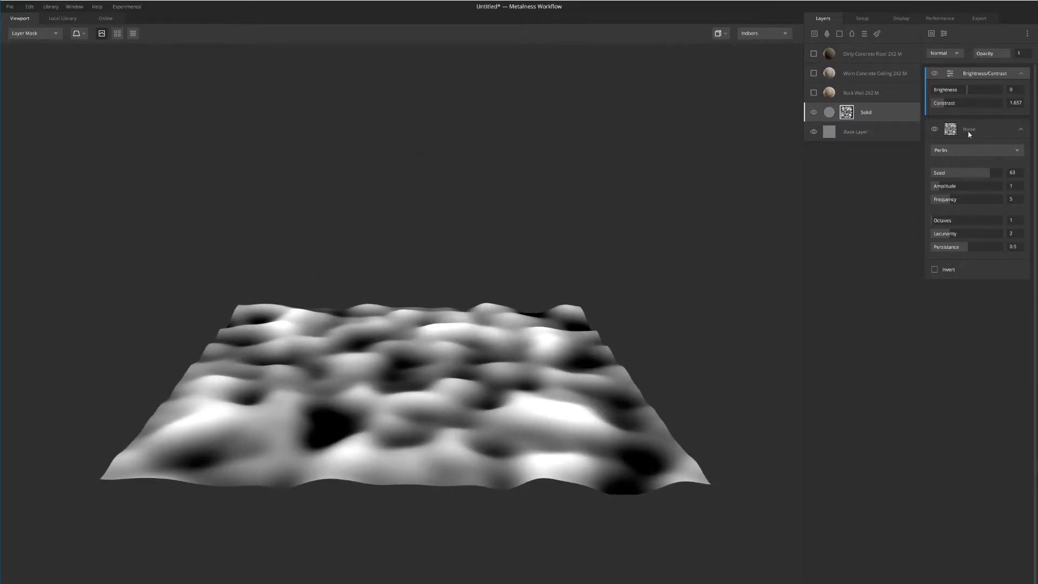
mouse_move(952, 107)
mouse_down()
mouse_move(971, 107)
mouse_move(943, 109)
mouse_up()
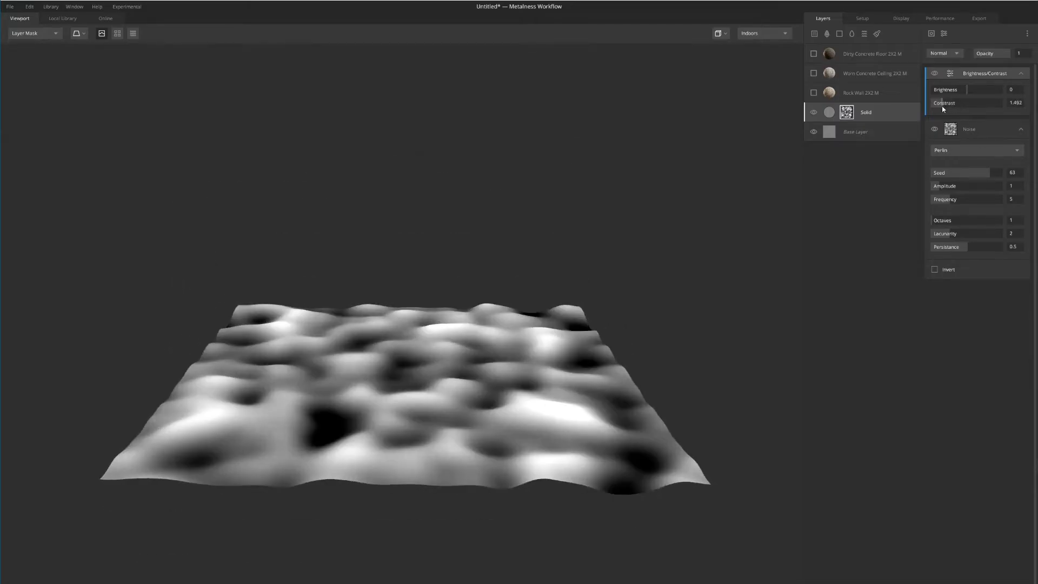
drag(483, 309, 452, 331)
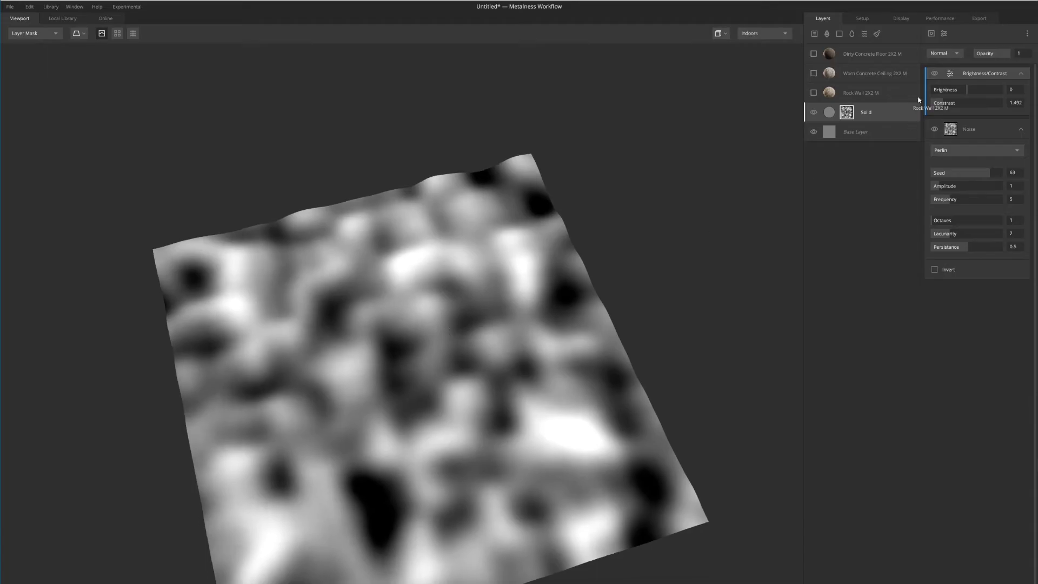
- Raise the contrast of the solid layer mask's Brightness/Contrast modifier to about 2.873 and inspect the relief
mouse_move(950, 103)
mouse_down()
mouse_move(931, 103)
mouse_move(954, 104)
mouse_up()
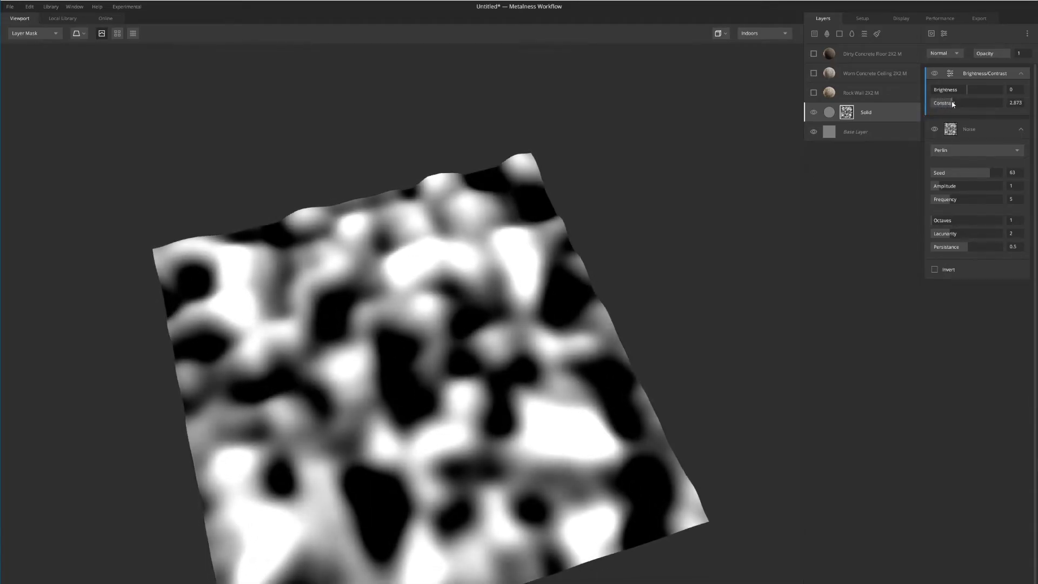
drag(593, 375, 556, 283)
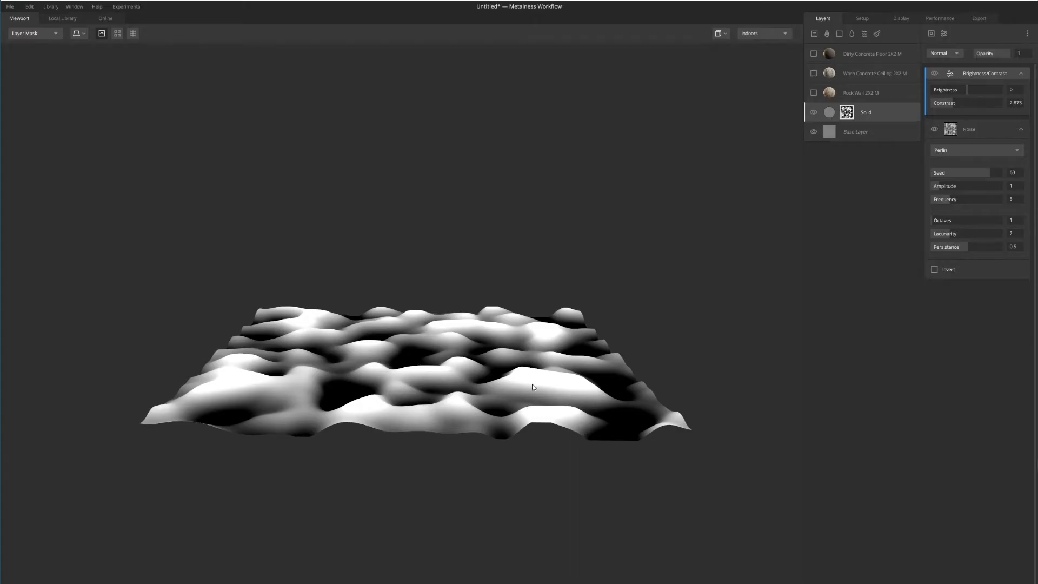
drag(578, 307, 598, 475)
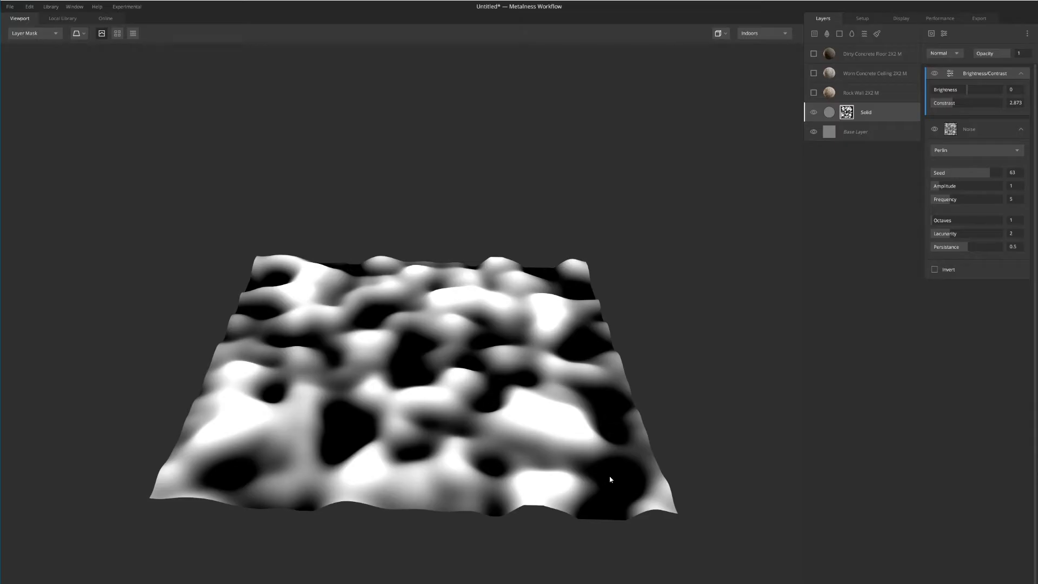
- Delete the Brightness/Contrast modifier from the solid layer's noise mask
right_click(984, 74)
click(998, 124)
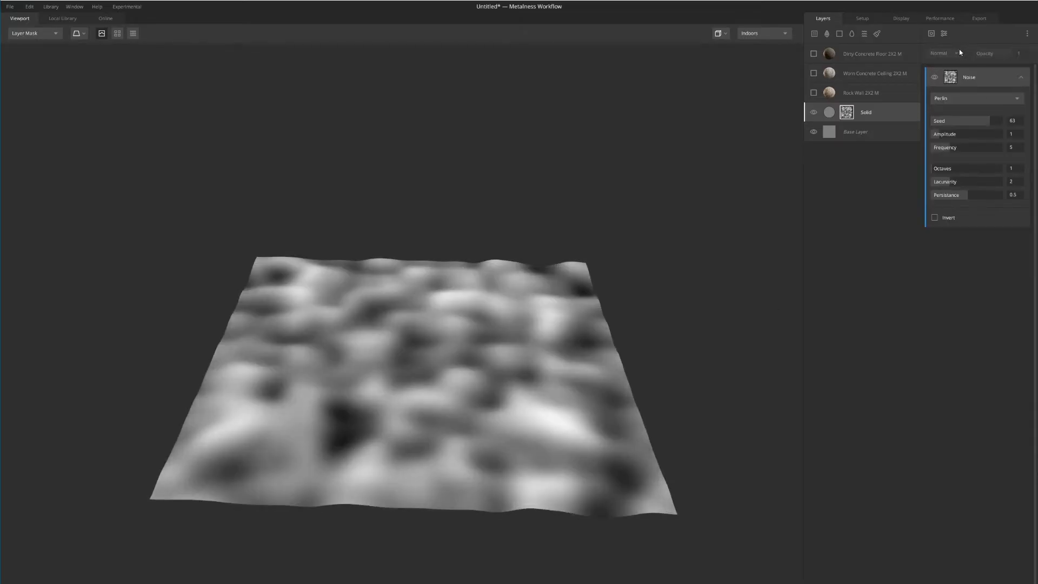
- Add a Clamp modifier to the solid layer's noise mask and narrow its range to about 0.159–0.508
click(945, 33)
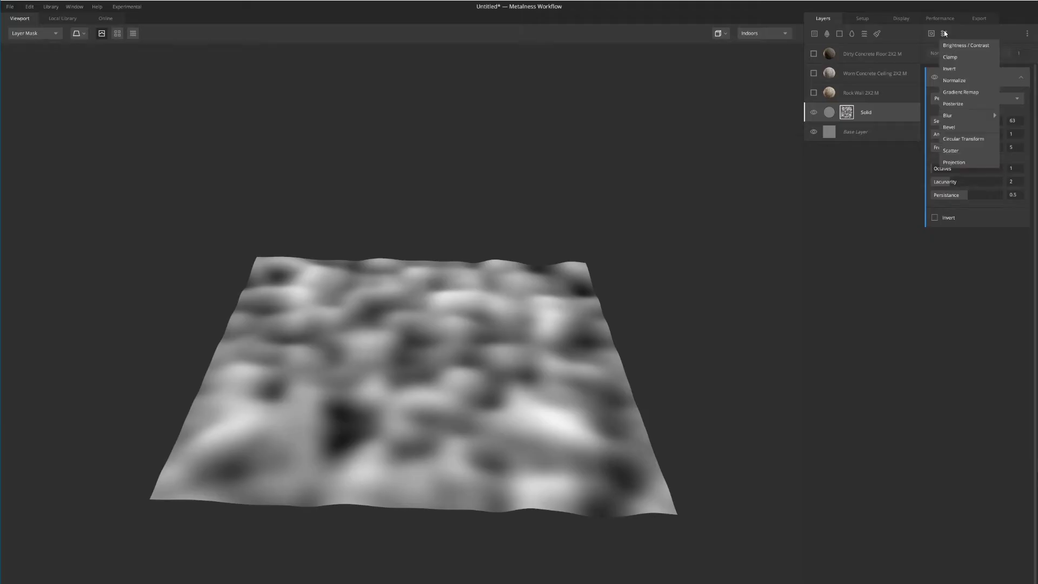
click(969, 56)
alt+drag(568, 277, 575, 281)
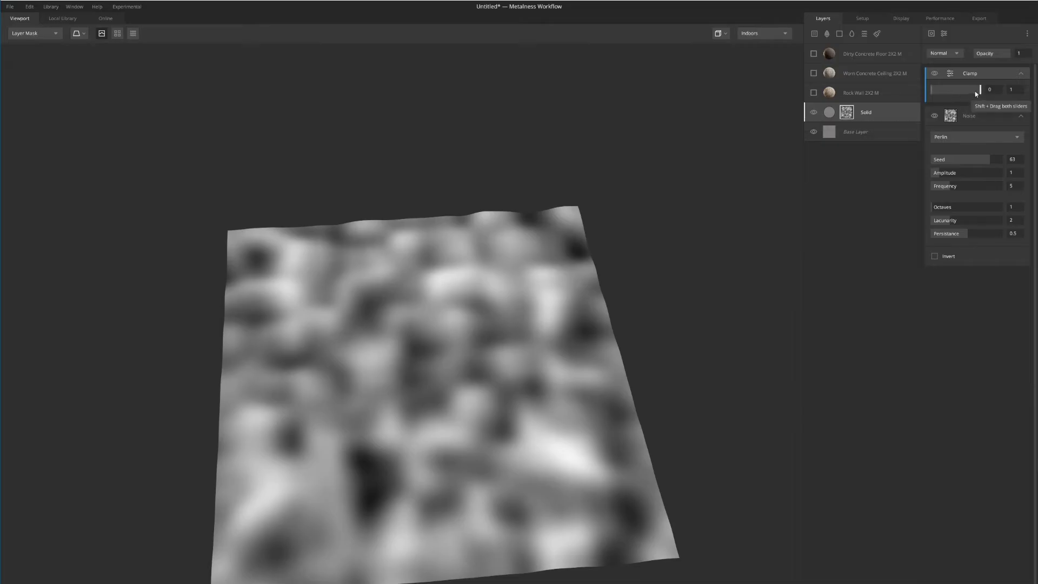
drag(980, 92, 910, 94)
click(976, 92)
mouse_move(976, 93)
mouse_down()
mouse_move(938, 92)
mouse_move(972, 91)
mouse_move(938, 92)
mouse_move(957, 92)
mouse_up()
- Add a Brightness/Contrast modifier above the Clamp, with brightness about 0.094 and contrast about 3.486
click(944, 33)
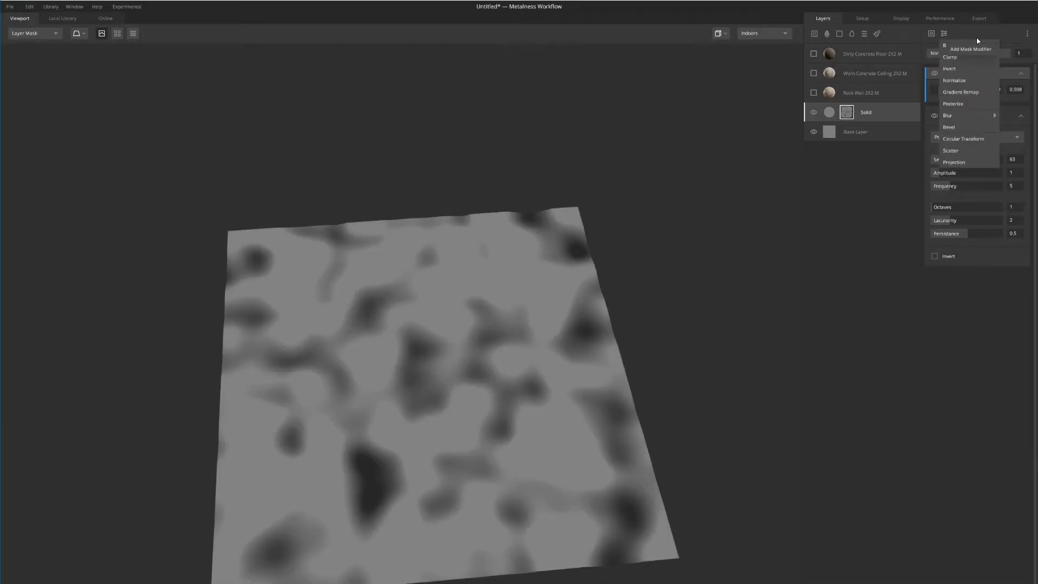
click(966, 46)
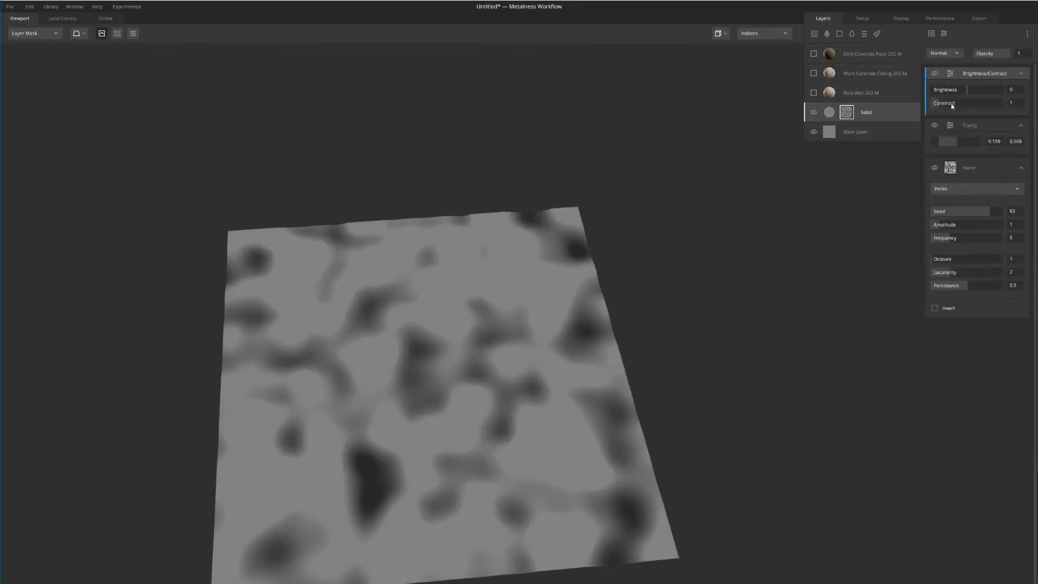
drag(972, 92, 958, 110)
drag(647, 355, 653, 285)
- In the PBR Metalness view, set the modifier's brightness to about -0.503 and contrast to about 2.541, ending on the layer mask view
key(1)
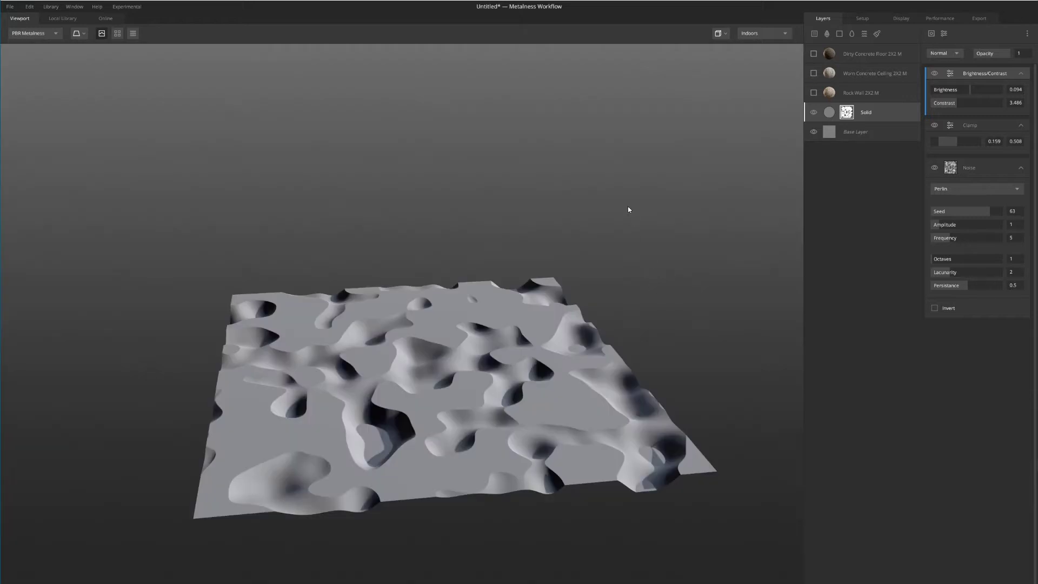
drag(628, 209, 582, 339)
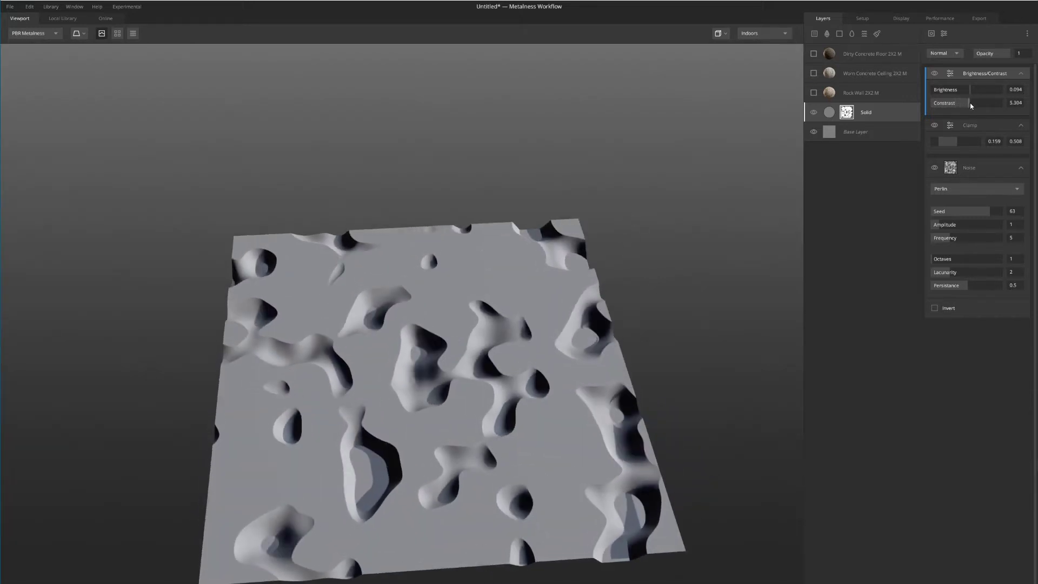
drag(969, 102, 948, 90)
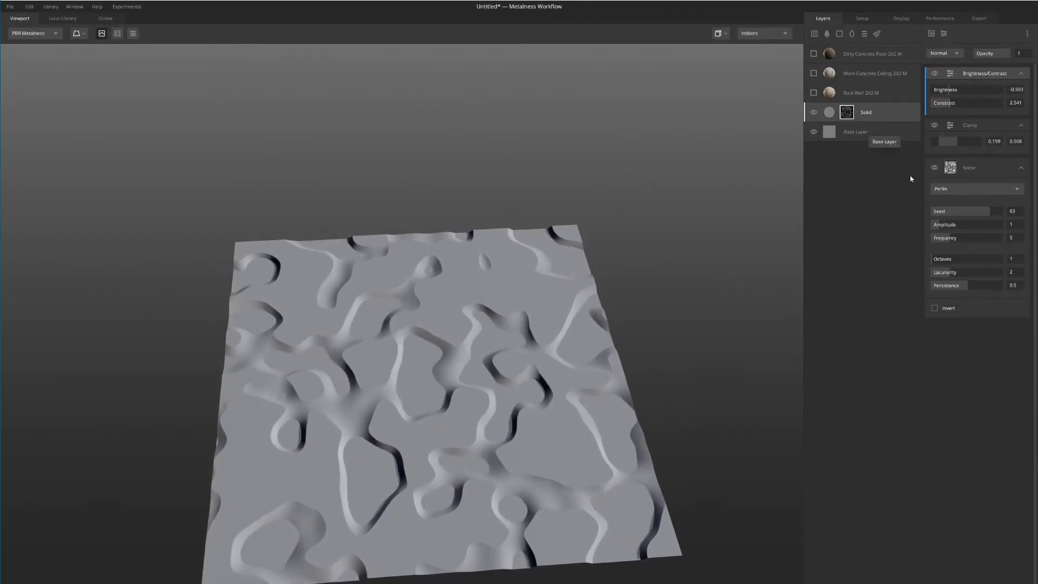
key(m)
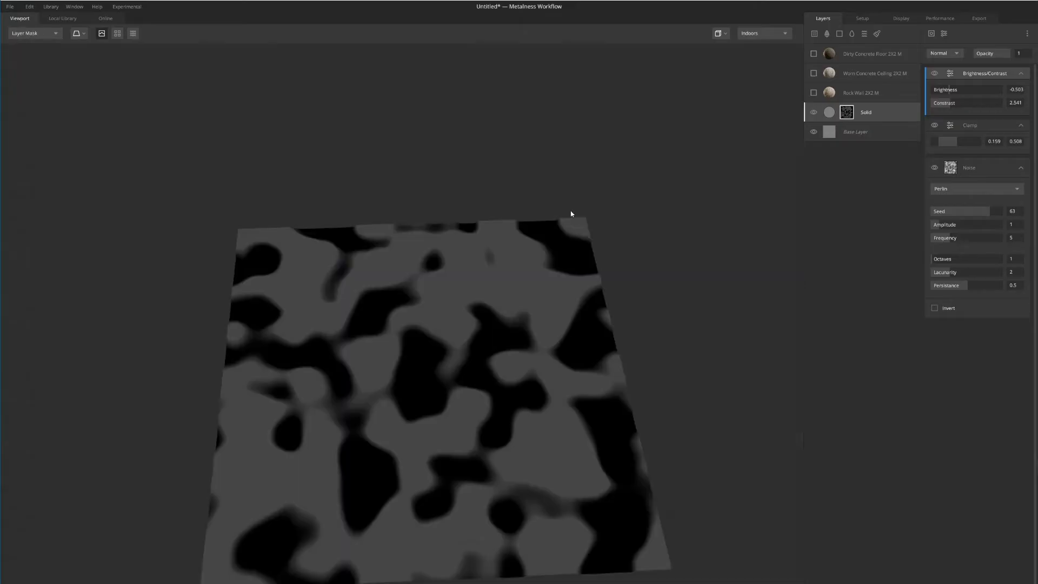
- Delete the Brightness/Contrast and Clamp modifiers from the solid layer's mask, leaving only the noise component
right_click(978, 75)
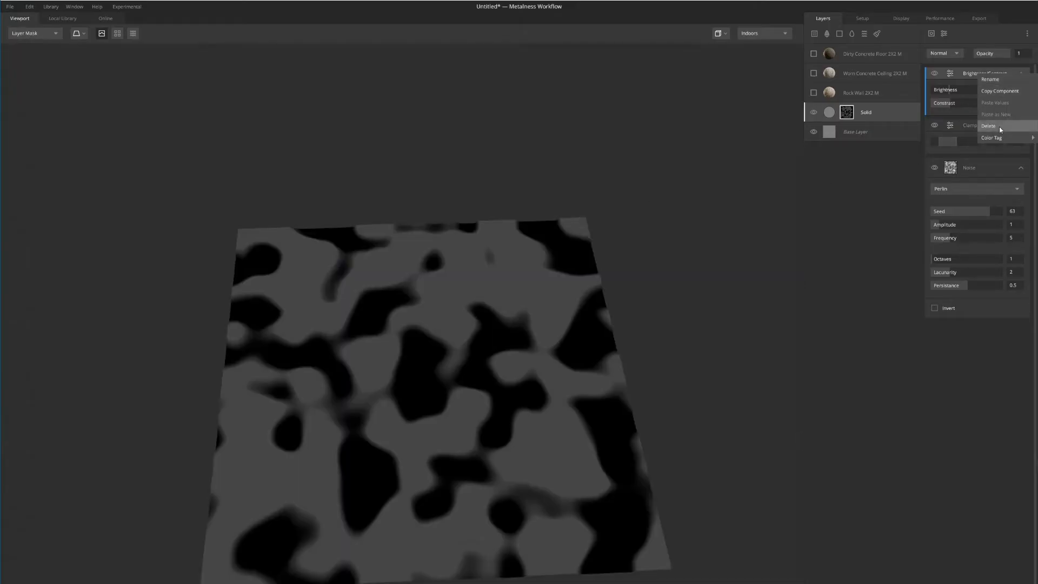
click(999, 127)
right_click(987, 76)
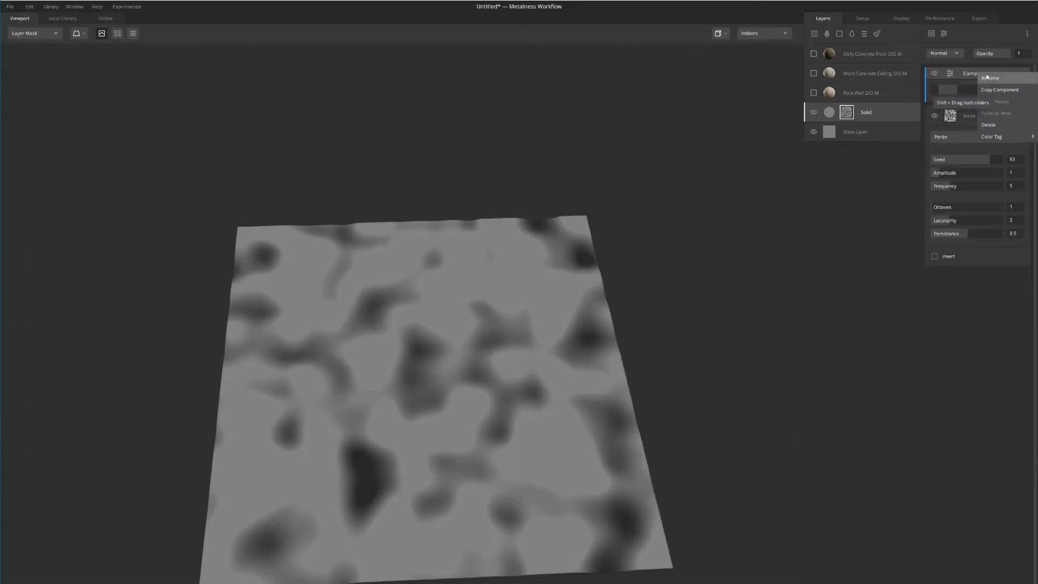
click(994, 125)
- Try an Invert modifier on the solid layer's noise mask, and delete it
click(943, 34)
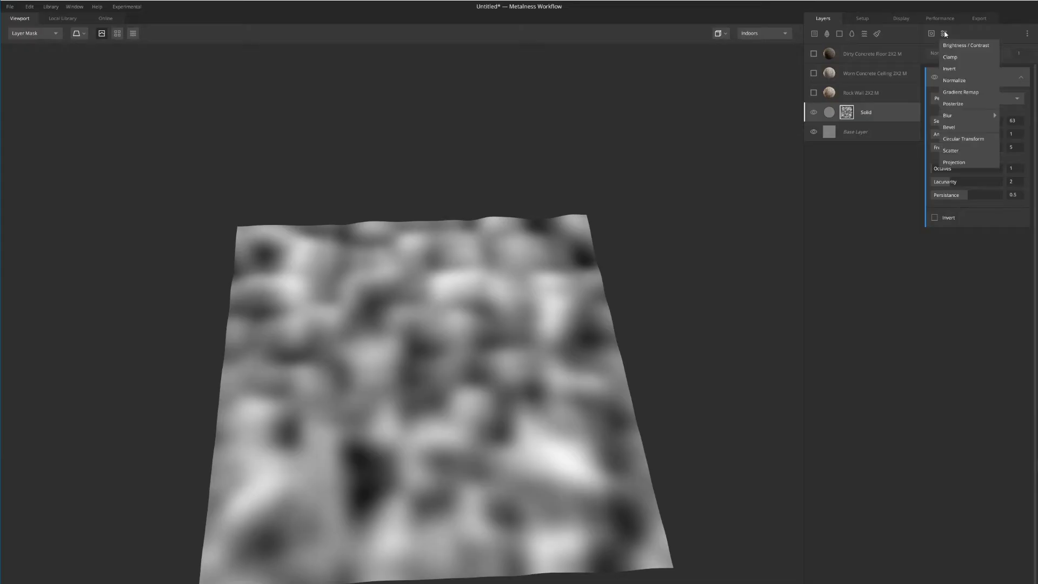
click(971, 69)
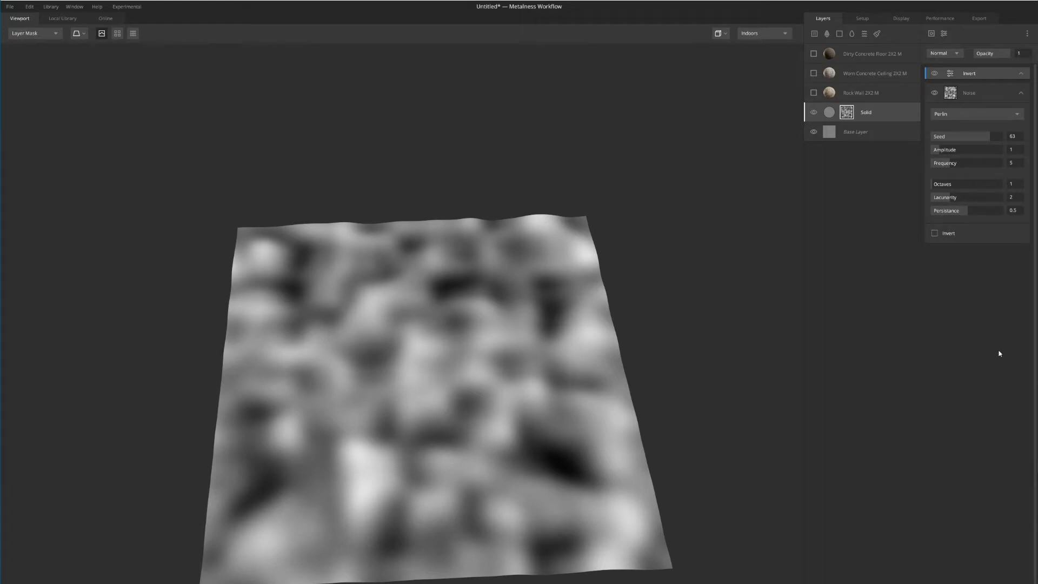
right_click(980, 76)
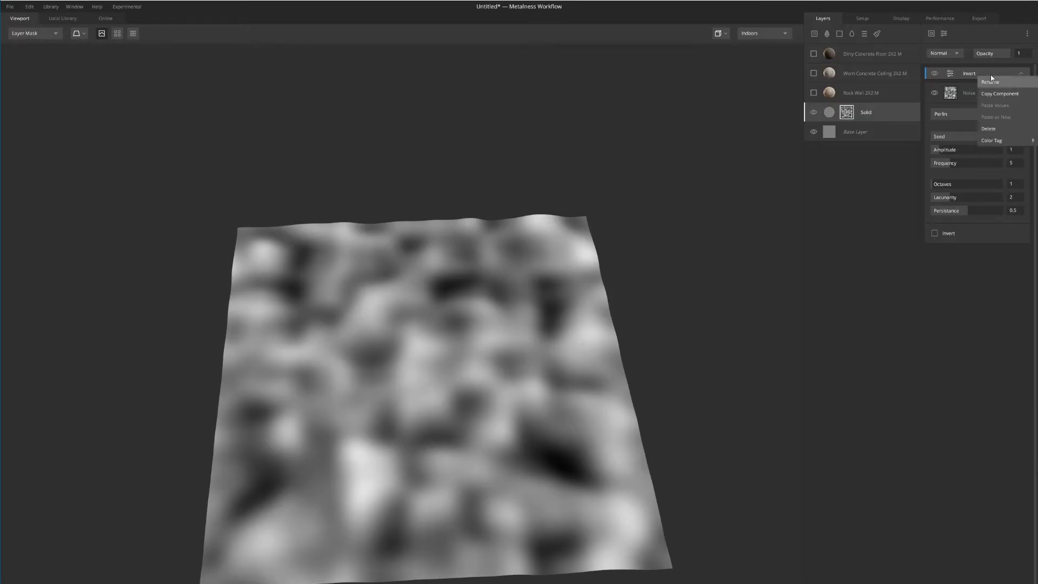
click(992, 129)
- Add a Normalize modifier to the solid layer's noise mask and examine the mask on the plane
click(944, 34)
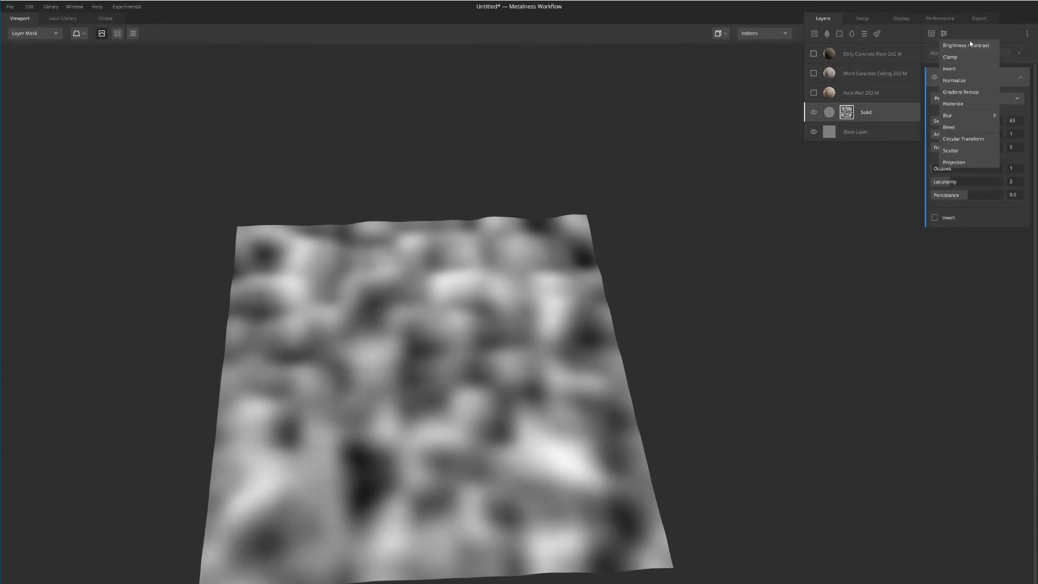
click(970, 80)
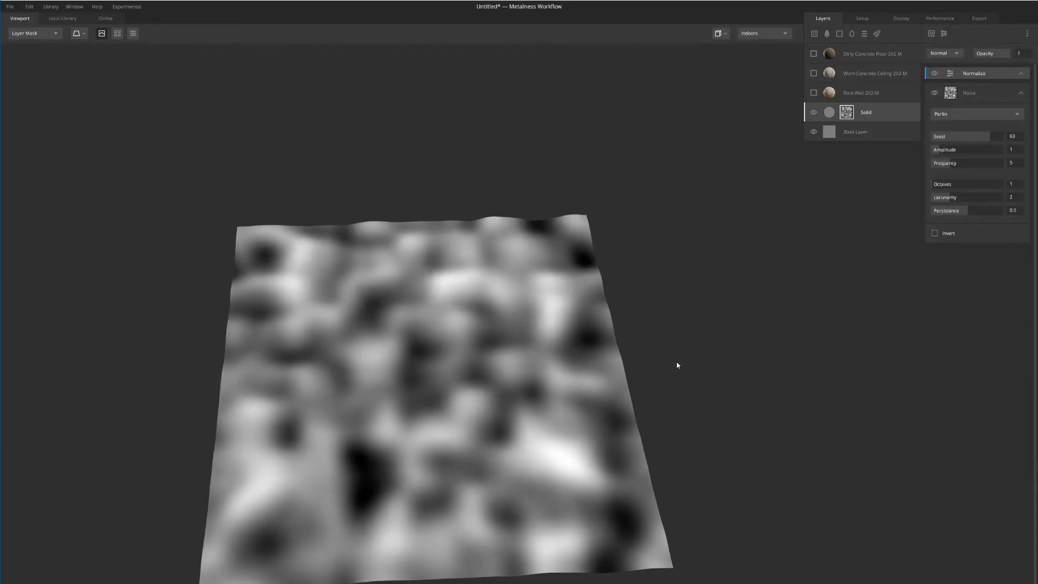
drag(677, 362, 646, 320)
scroll(549, 372, up, 4)
drag(549, 372, 534, 361)
scroll(548, 373, down, 5)
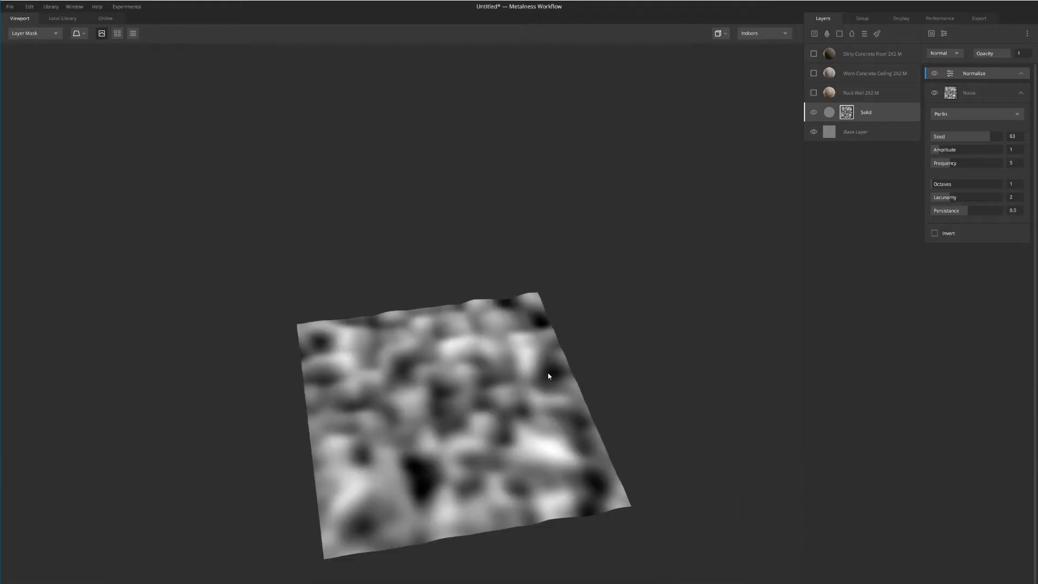
scroll(520, 436, up, 4)
scroll(528, 435, down, 5)
scroll(539, 466, up, 4)
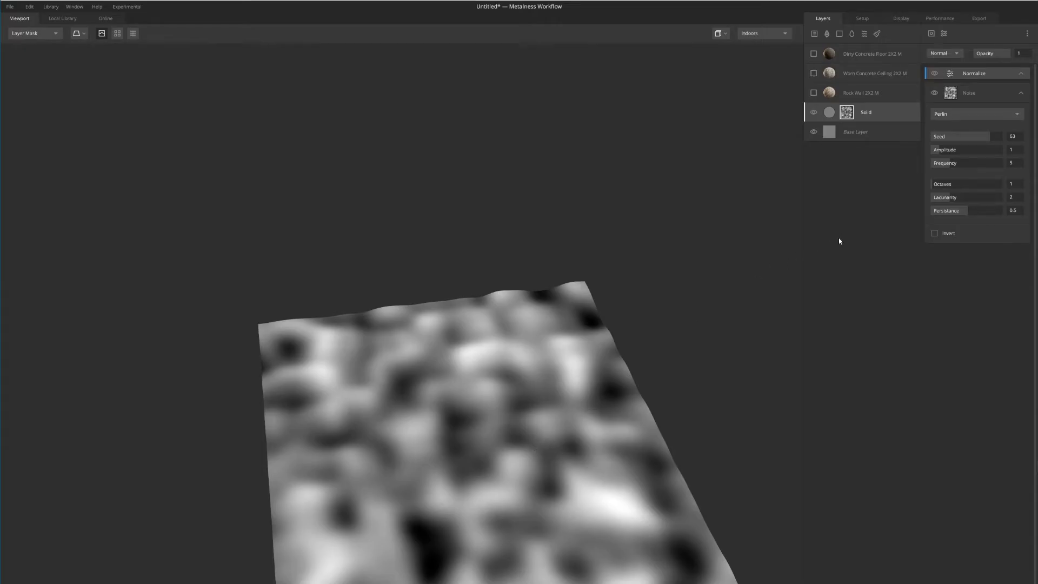
scroll(549, 378, down, 2)
scroll(519, 411, up, 2)
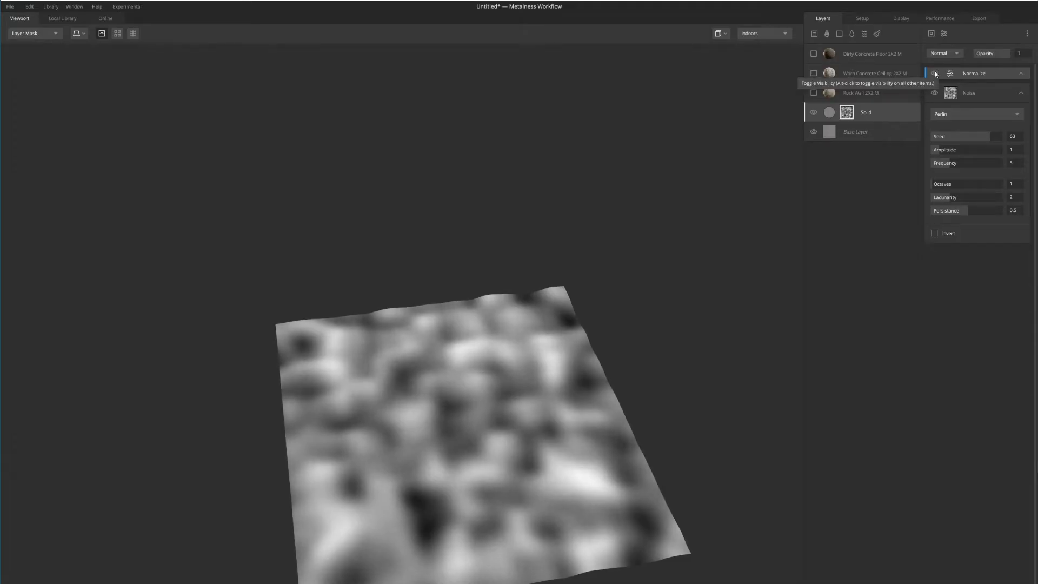
- Compare the mask with the Normalize modifier off and on, and delete the modifier
click(935, 74)
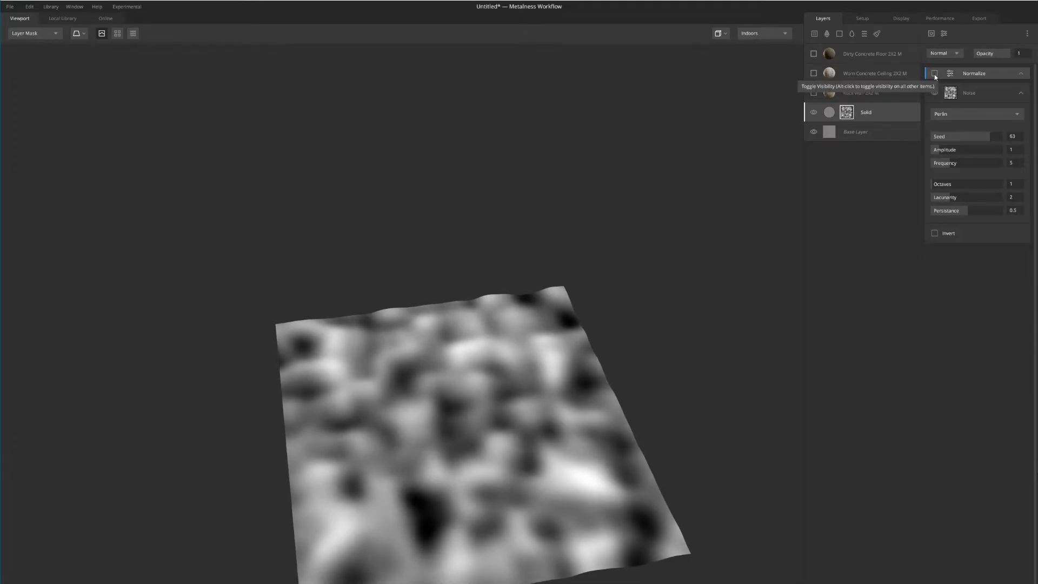
click(934, 73)
right_click(987, 78)
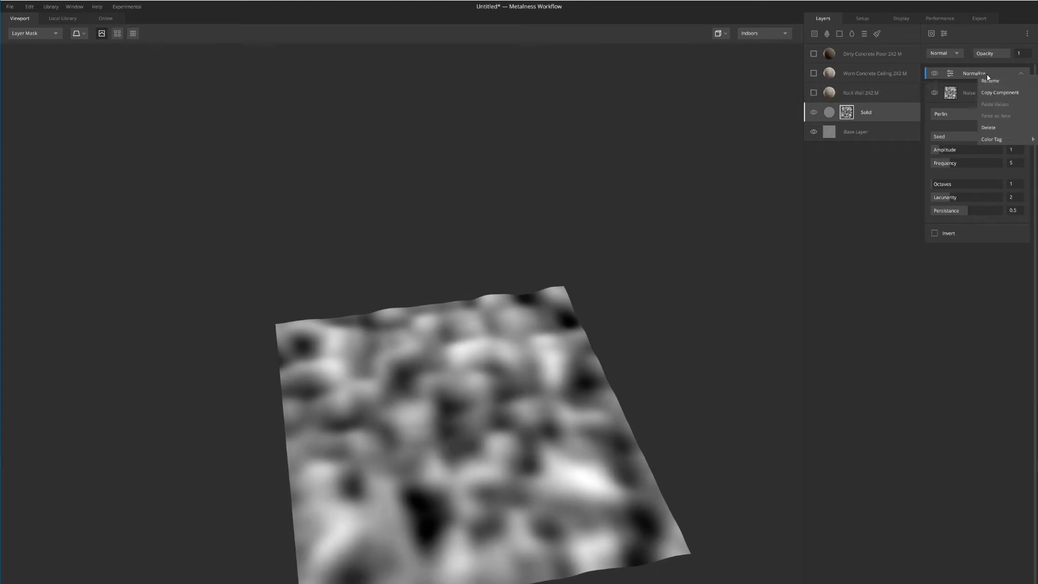
click(993, 130)
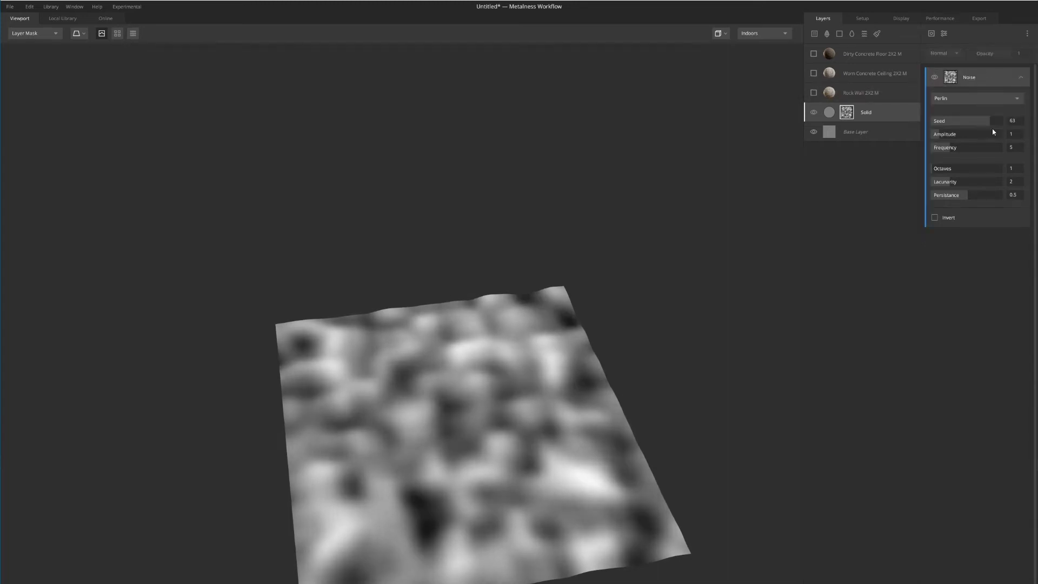
- Add a Gradient Remap modifier to the noise mask with a repeat of 2 and a curve of about -0.155
click(943, 33)
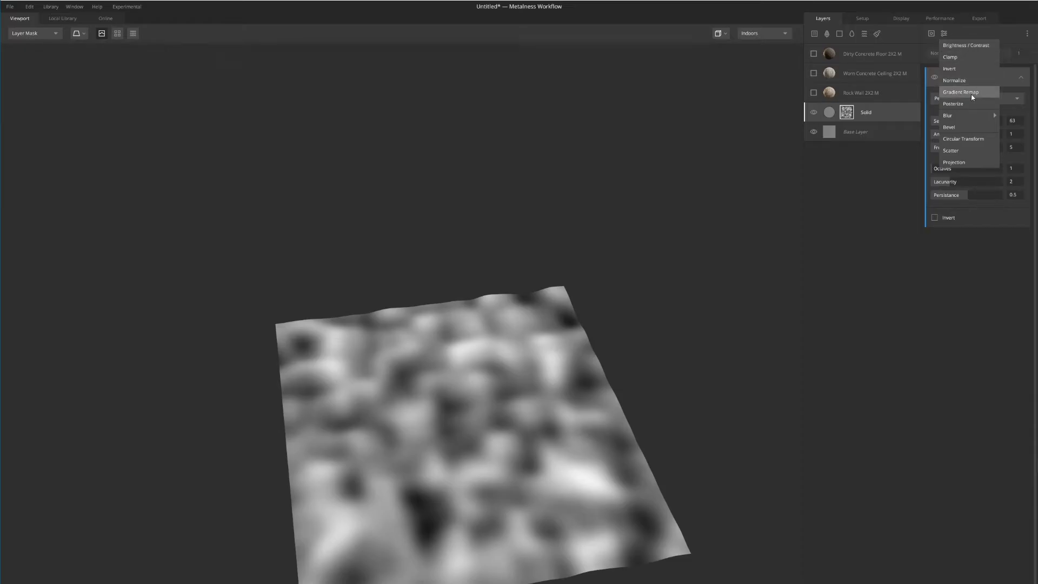
click(972, 97)
scroll(530, 435, up, 1)
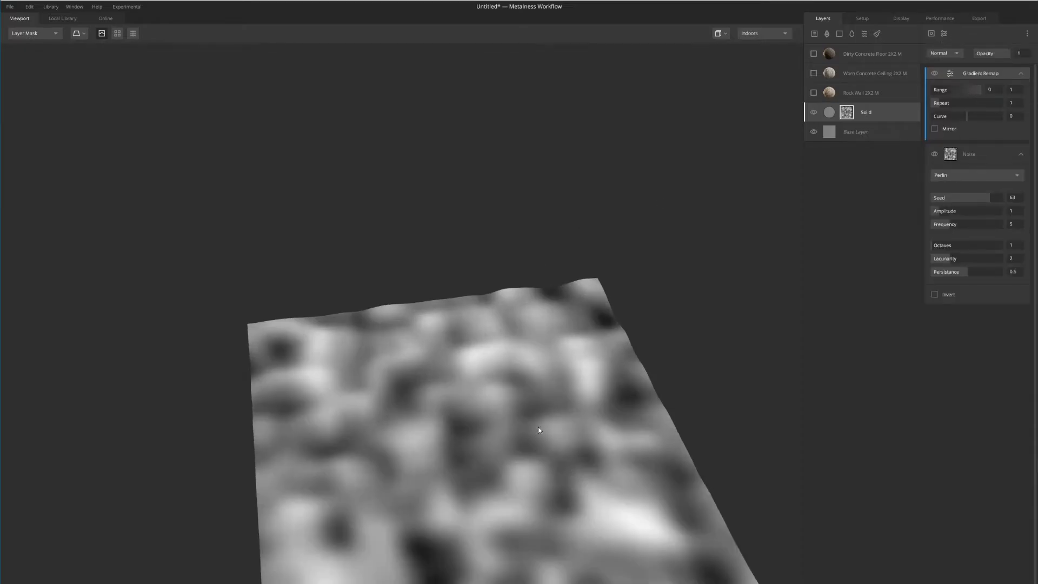
scroll(538, 429, down, 2)
scroll(556, 408, up, 1)
drag(974, 93, 938, 104)
alt+drag(503, 437, 503, 462)
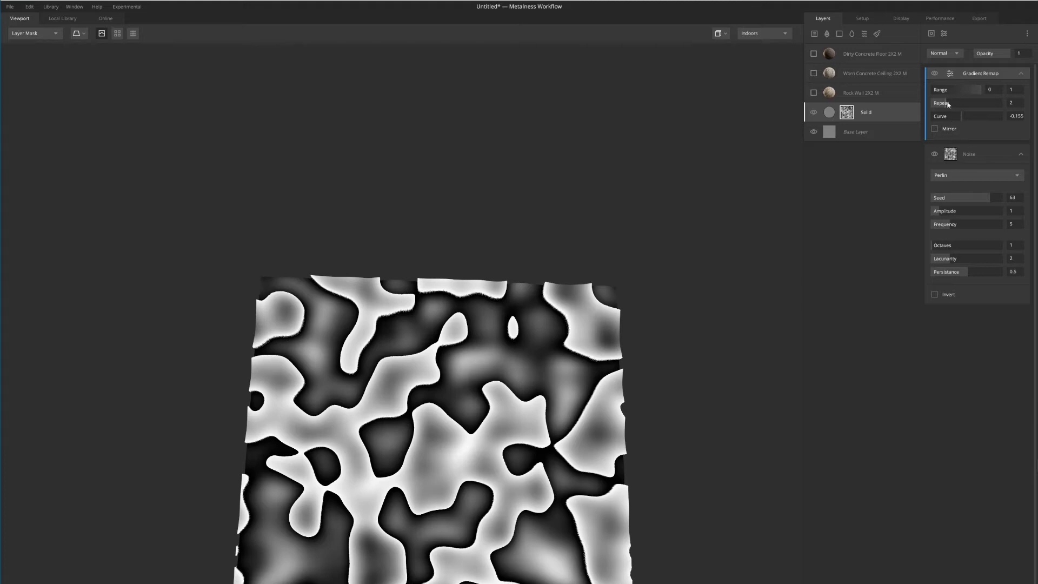
- Increase the Gradient Remap modifier's repeat to 6 and inspect the contour pattern on the plane
drag(948, 103, 973, 102)
scroll(415, 455, down, 2)
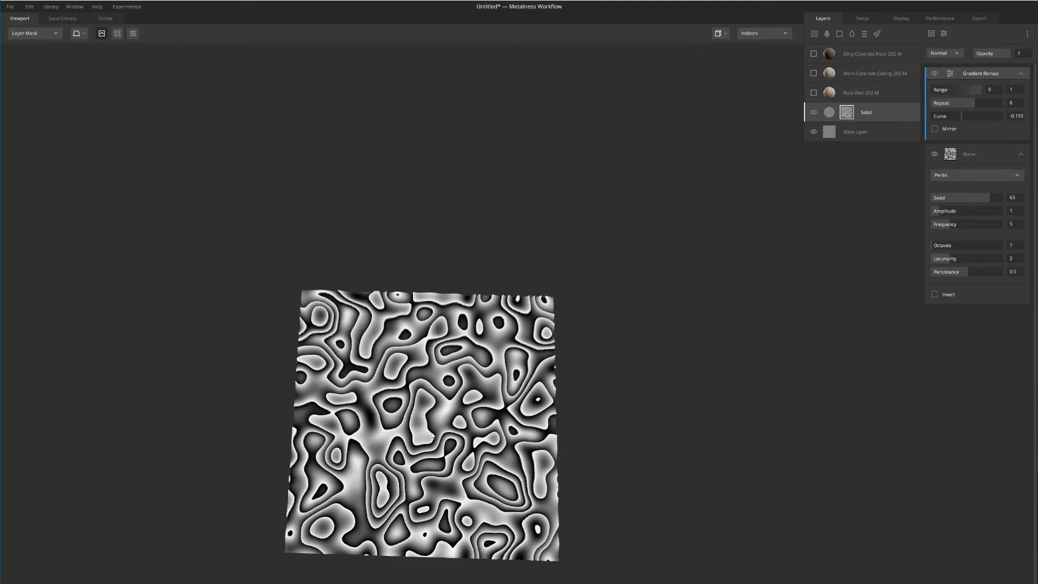
scroll(435, 349, up, 2)
- Delete the Gradient Remap modifier from the solid layer's mask
click(954, 54)
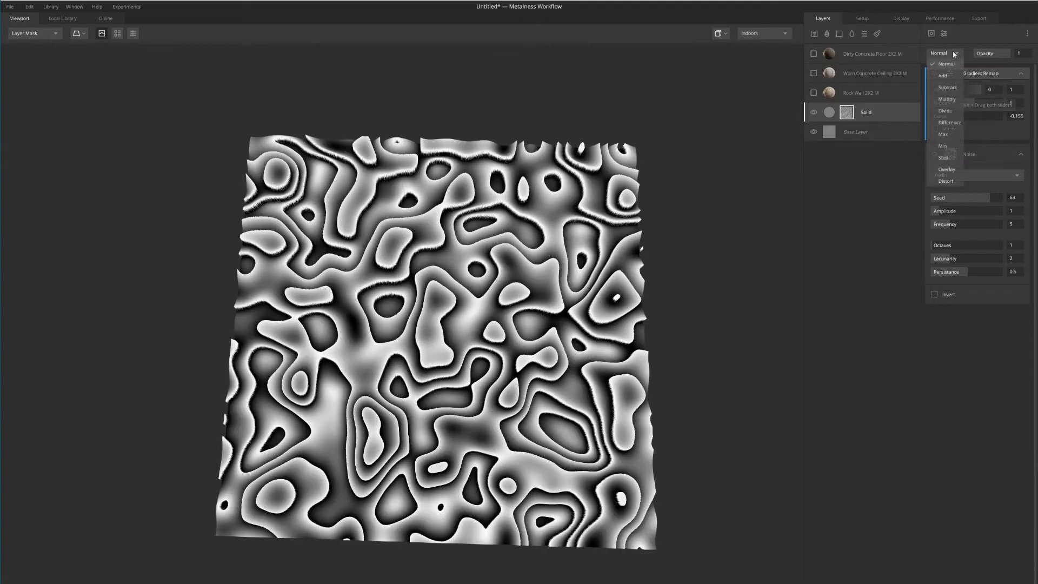
right_click(994, 74)
right_click(979, 74)
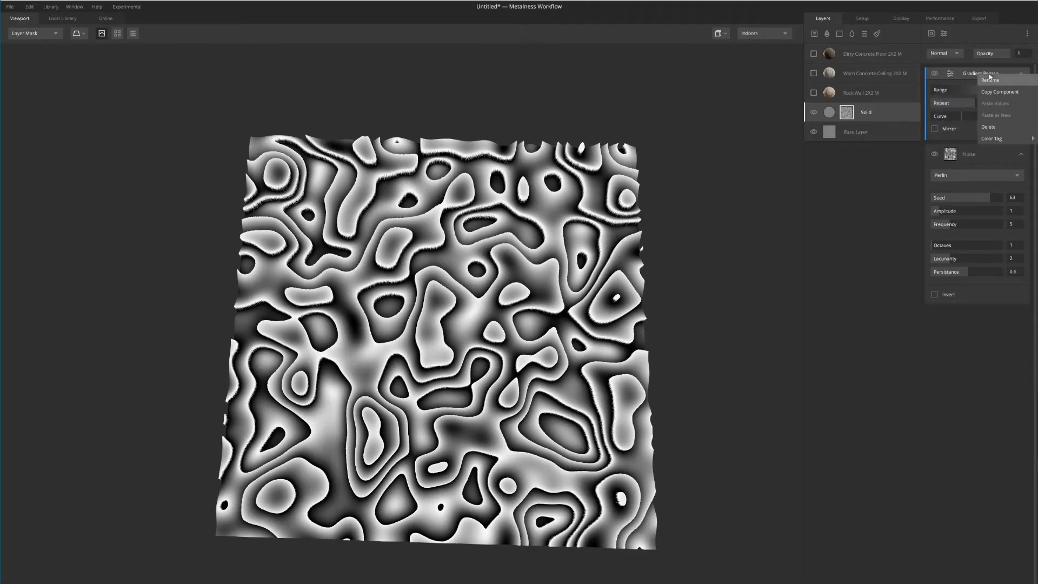
click(989, 127)
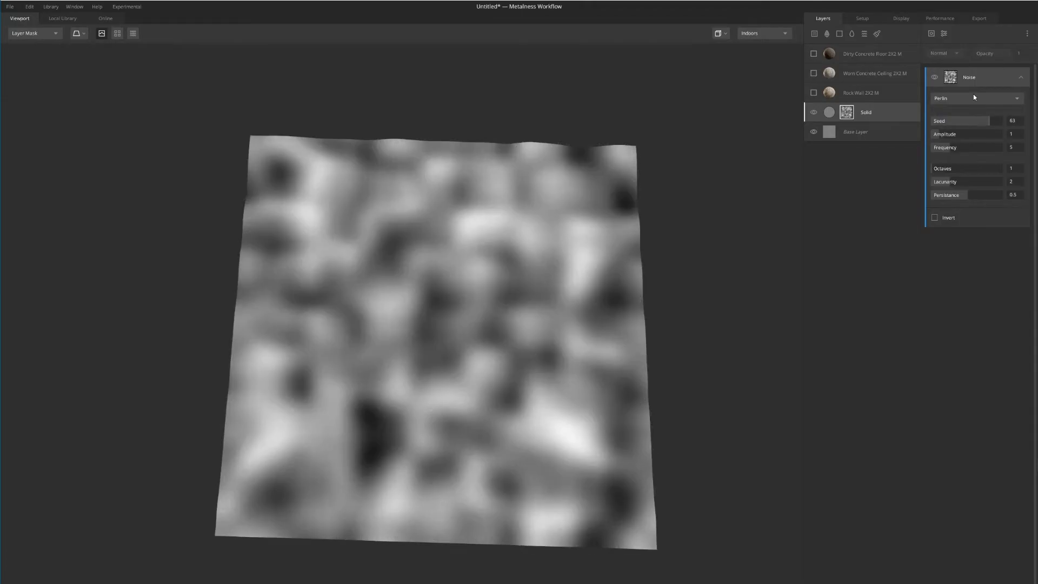
- Add a Posterize modifier to the solid layer's noise mask and inspect the stepped relief from an angle
click(943, 33)
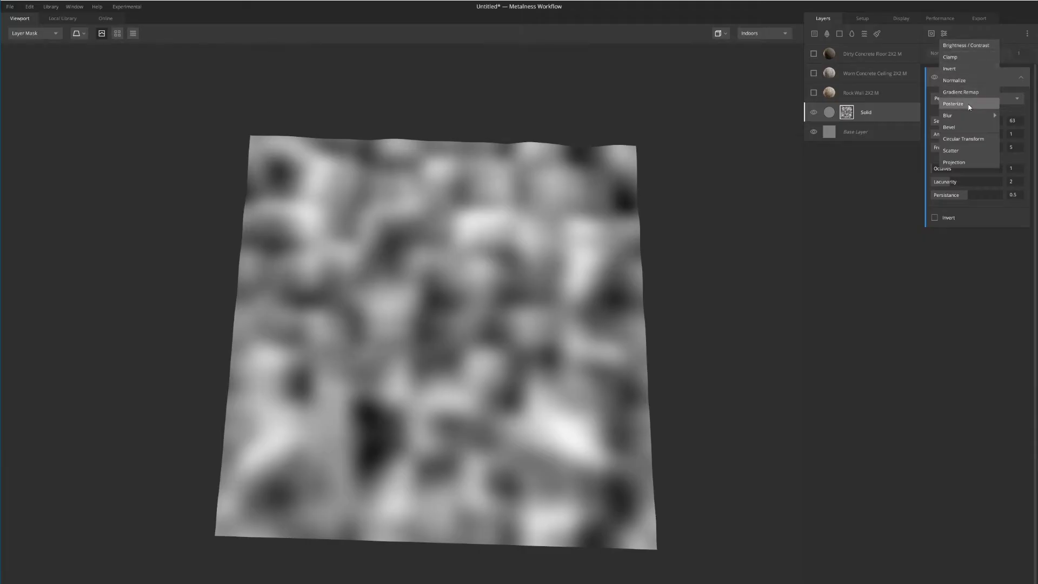
click(967, 104)
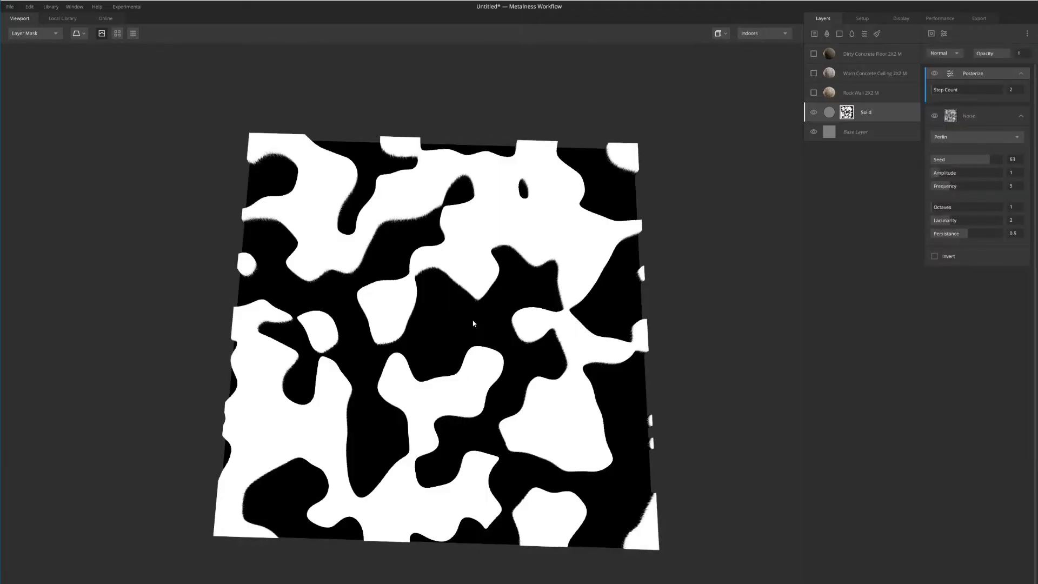
scroll(473, 324, down, 3)
drag(477, 320, 435, 291)
scroll(452, 362, up, 3)
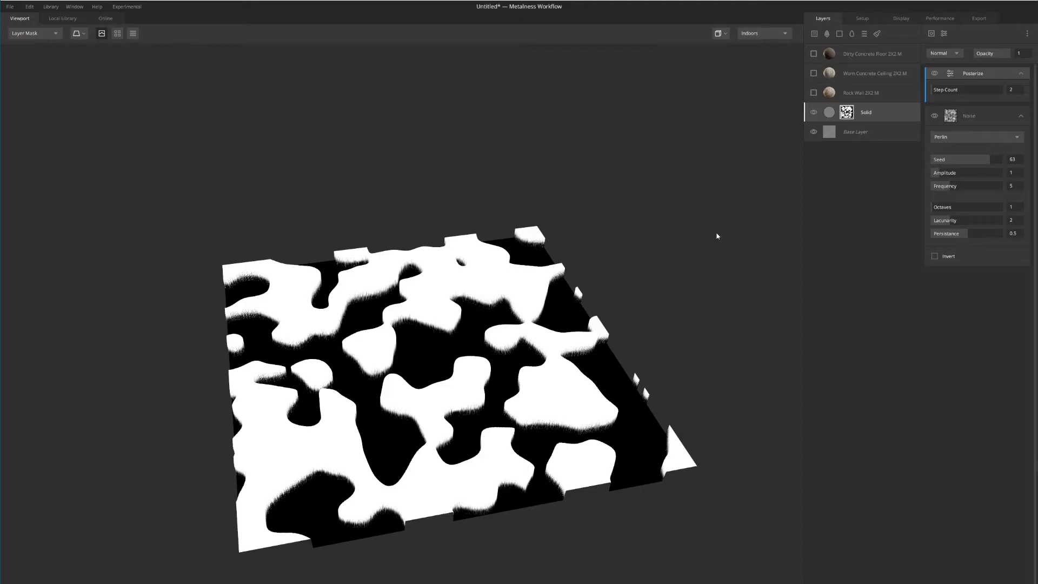
- Increase the Posterize modifier's step count to 4 and then 5, and view the plane from above
drag(940, 91, 947, 91)
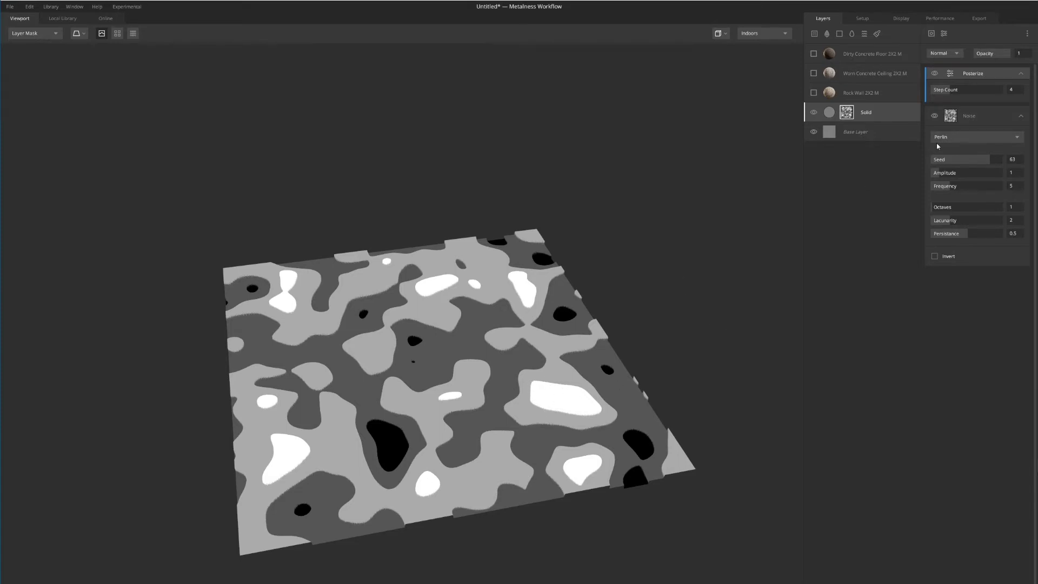
mouse_move(951, 93)
mouse_down()
mouse_move(966, 90)
mouse_move(955, 89)
mouse_up()
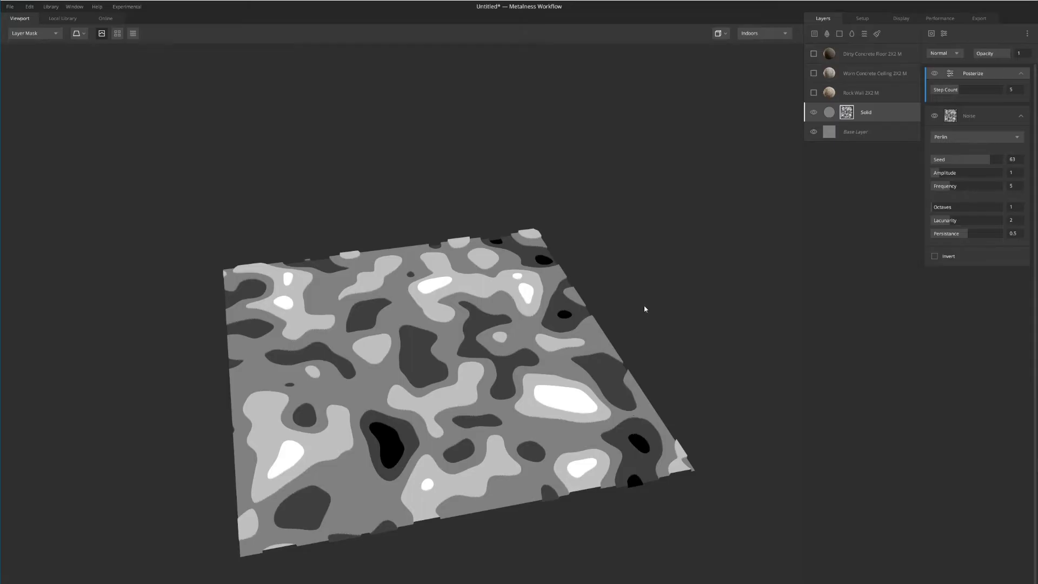
drag(645, 309, 654, 276)
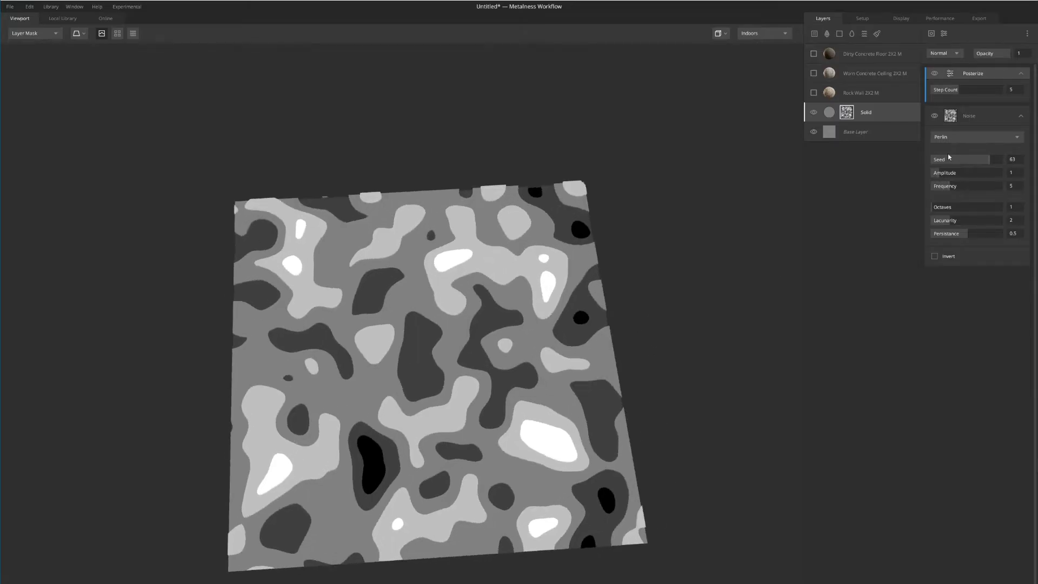
- Replace the Posterize modifier on the noise mask with a Gaussian Blur at a strength of about 0.497
right_click(985, 74)
click(991, 136)
click(944, 34)
mouse_move(968, 119)
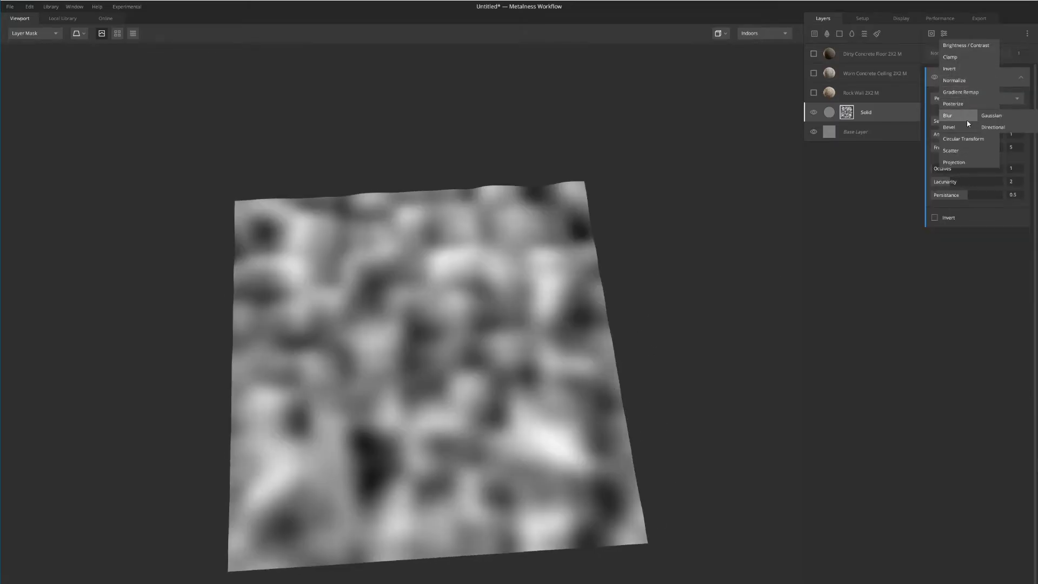
click(1015, 116)
scroll(552, 325, up, 2)
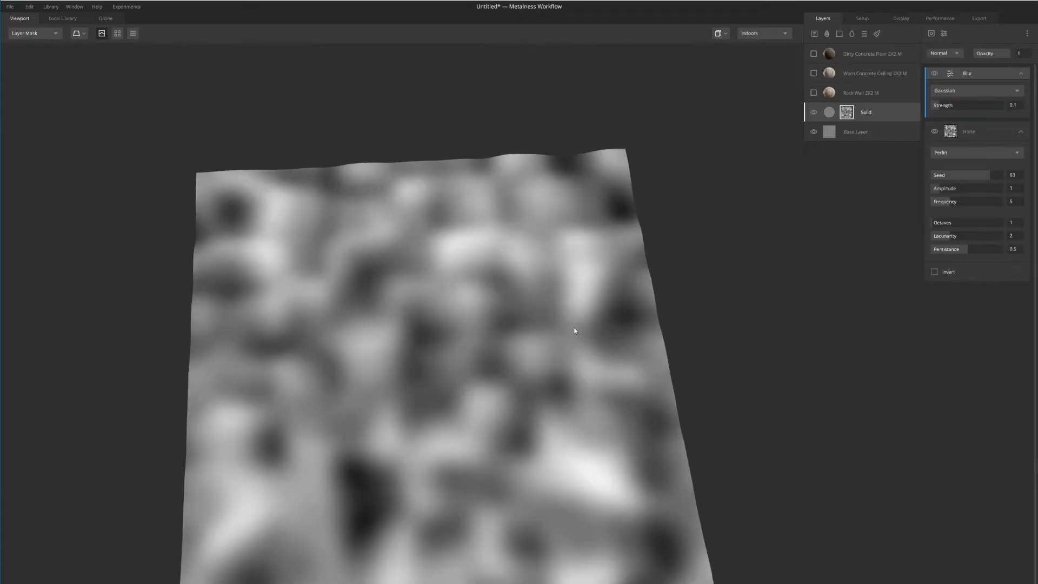
mouse_move(940, 105)
mouse_down()
mouse_move(968, 105)
mouse_move(940, 110)
mouse_up()
scroll(563, 227, down, 3)
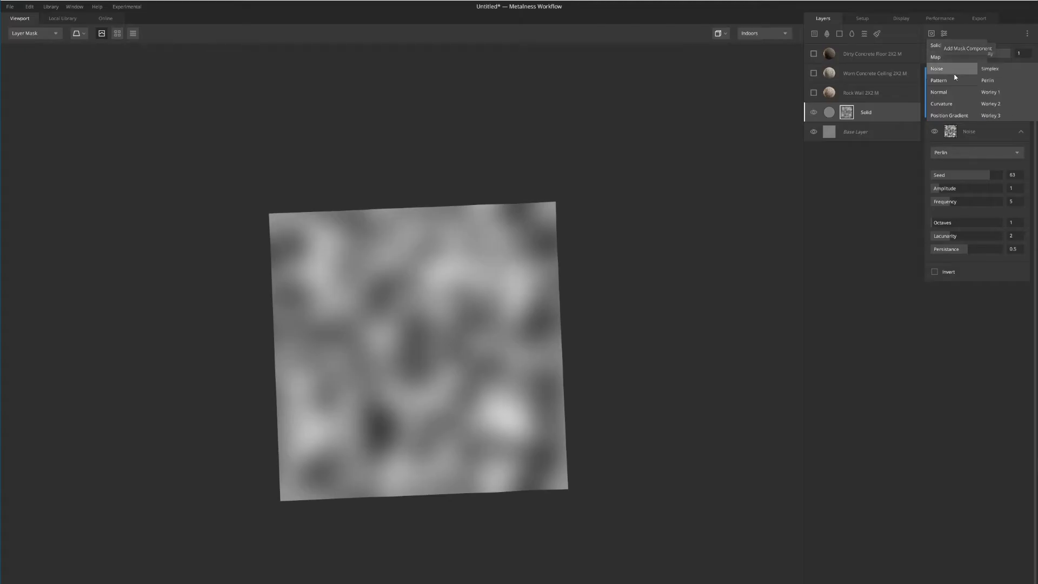
- Add a Square pattern component with a 4 by 4 repeat to the solid layer's mask
mouse_move(956, 86)
click(989, 80)
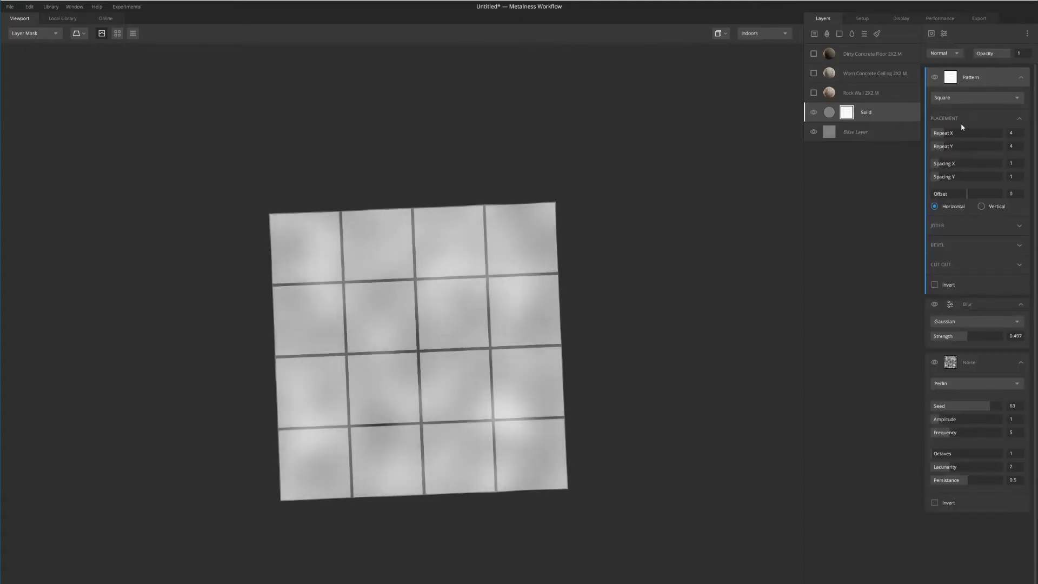
scroll(435, 359, up, 2)
drag(659, 401, 572, 308)
scroll(529, 498, up, 3)
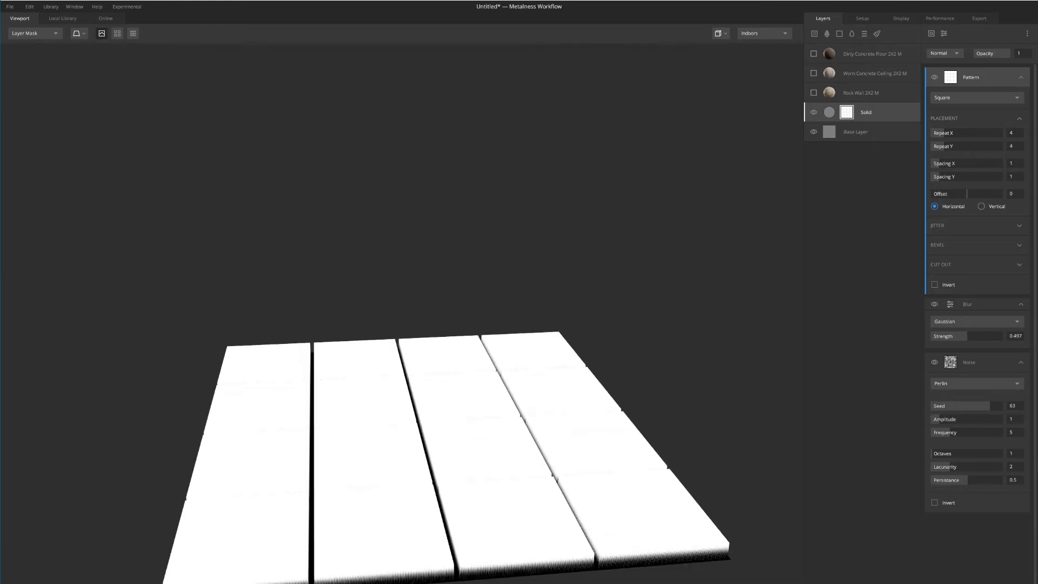
- Delete the Perlin noise component and its Blur modifier, keeping only the square pattern in the mask
click(986, 360)
key(Delete)
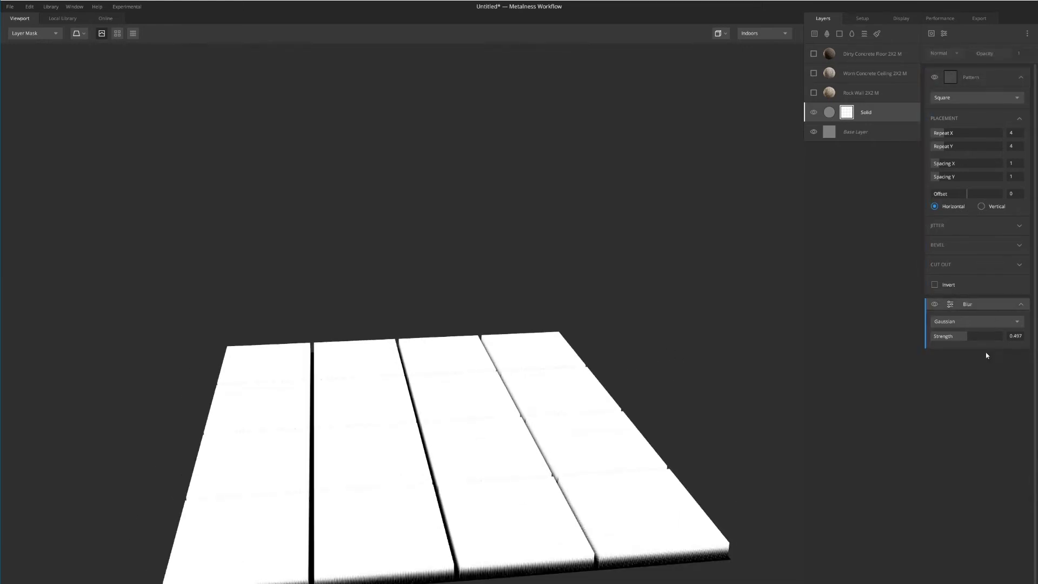
click(994, 303)
key(Delete)
scroll(492, 454, down, 3)
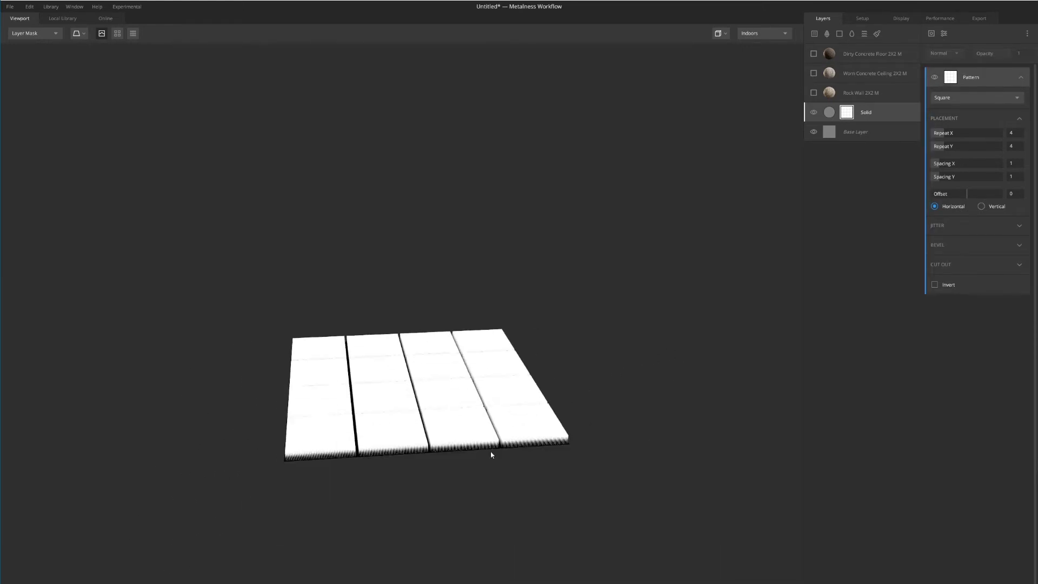
- Add a Gaussian Blur modifier above the square pattern and set its strength to about 0.028
drag(491, 454, 575, 364)
scroll(478, 473, up, 3)
scroll(475, 484, down, 3)
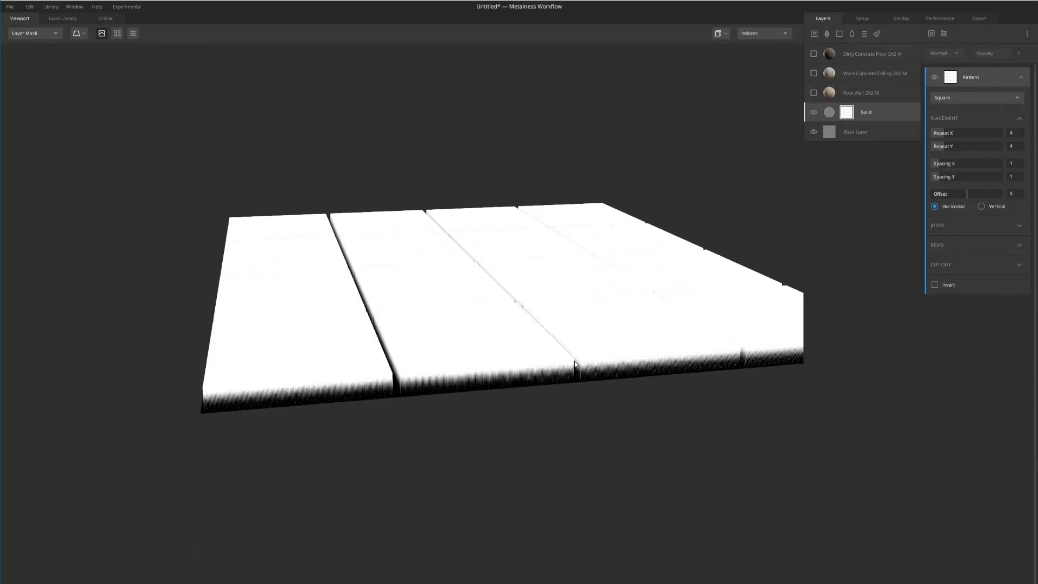
scroll(575, 364, up, 6)
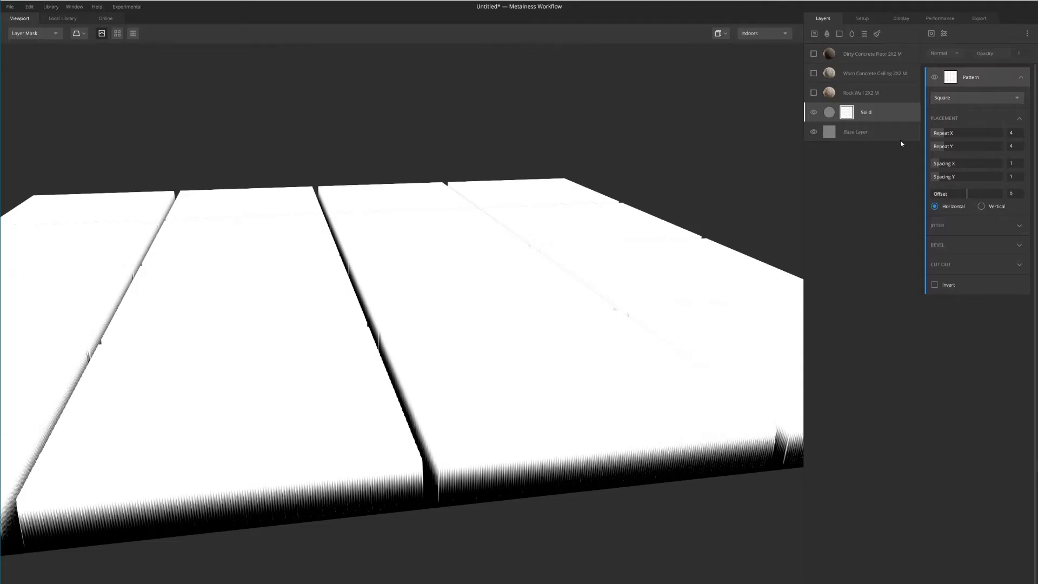
click(947, 34)
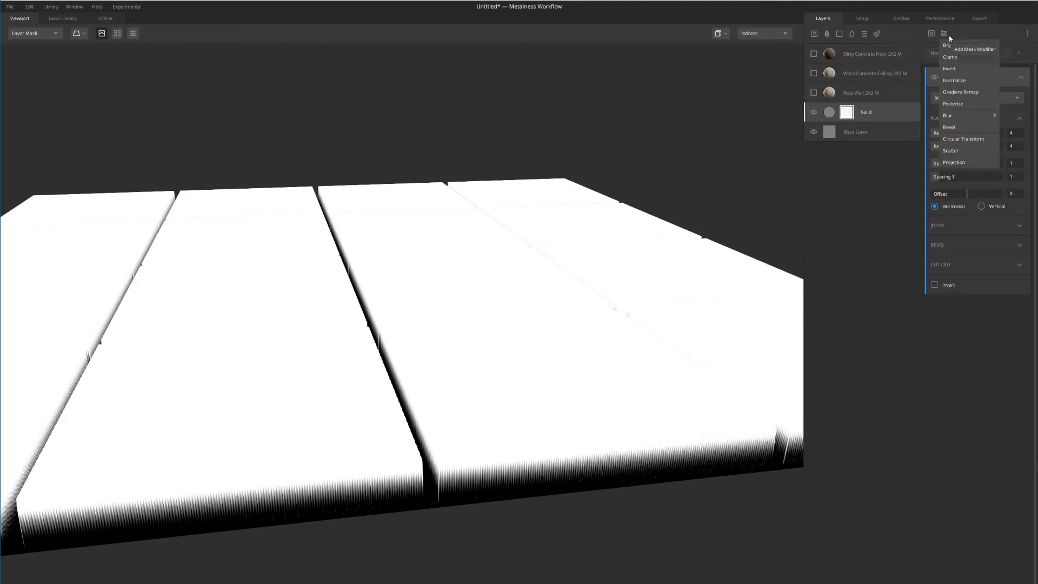
mouse_move(975, 115)
click(1023, 115)
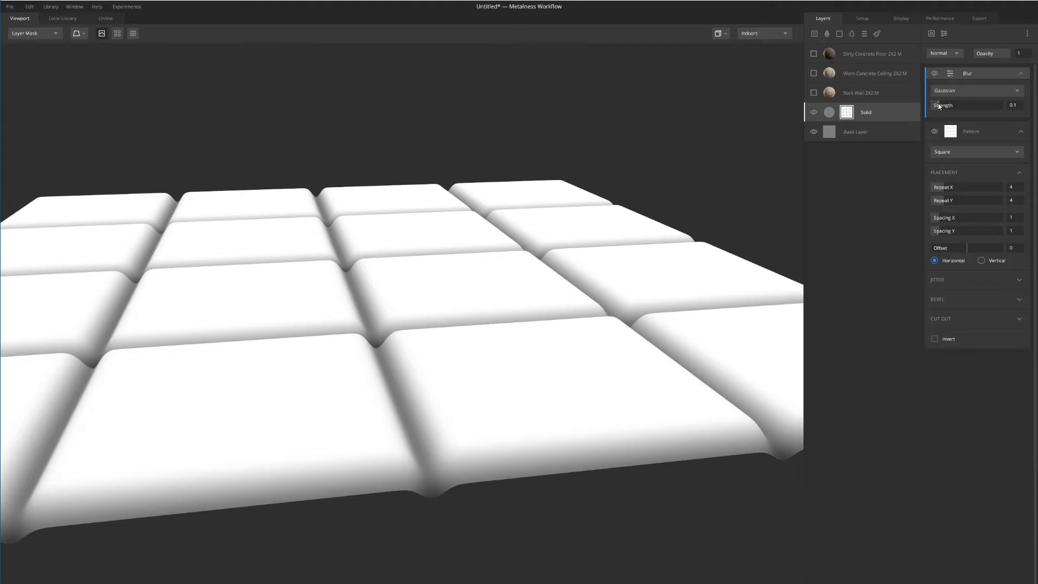
drag(941, 105, 934, 107)
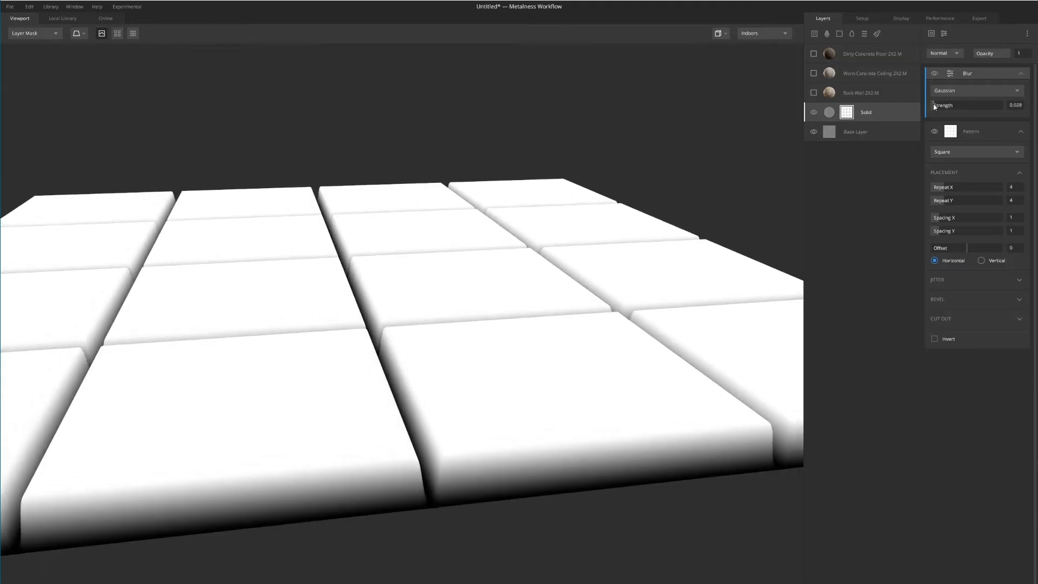
- Examine the softened tile edges of the blurred square pattern from several angles and distances
scroll(486, 382, down, 5)
scroll(439, 389, up, 4)
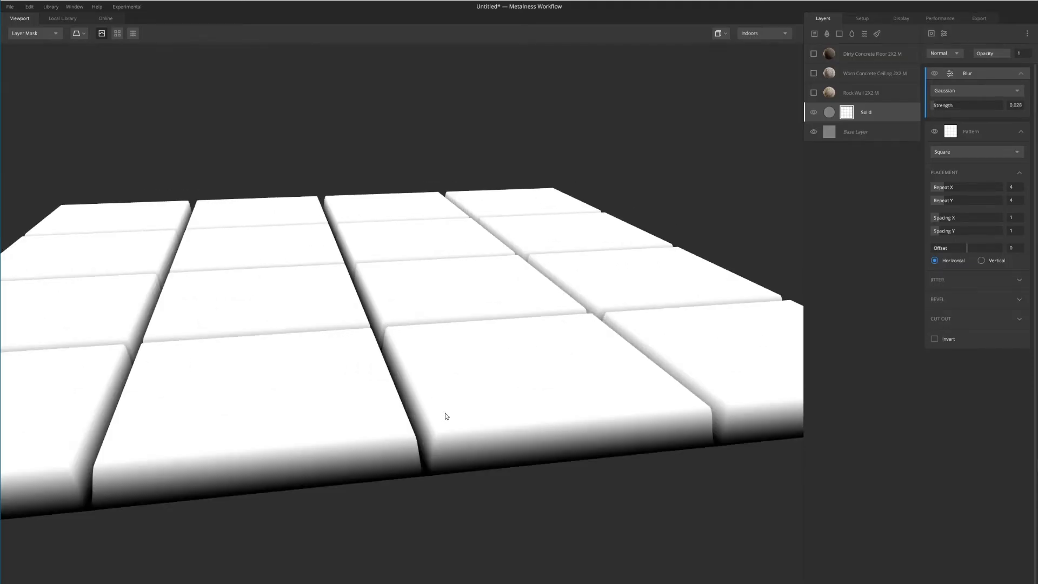
drag(481, 375, 491, 538)
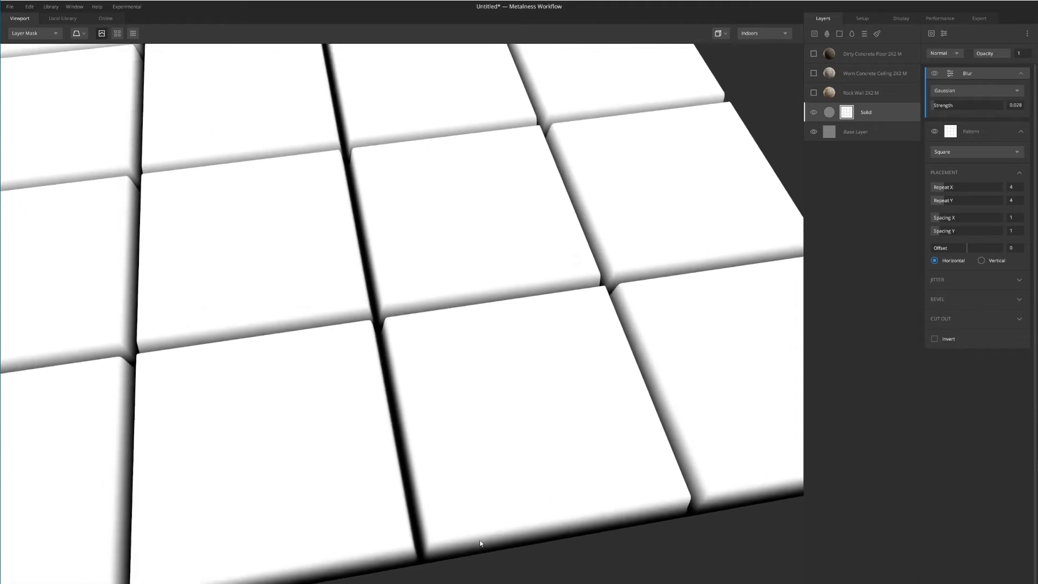
scroll(664, 397, down, 5)
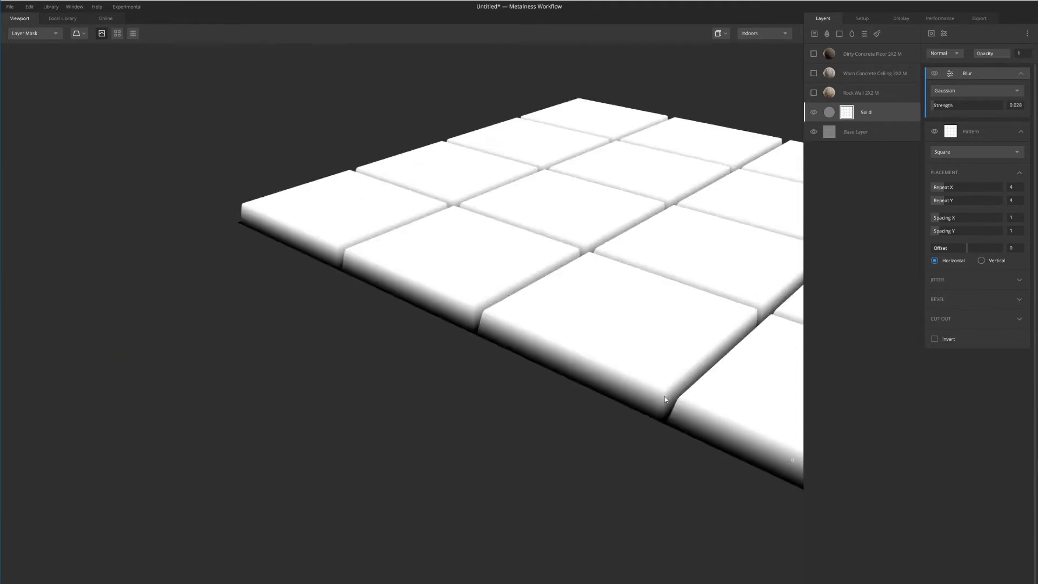
drag(664, 397, 712, 407)
scroll(737, 396, up, 3)
scroll(572, 364, down, 2)
scroll(572, 363, up, 1)
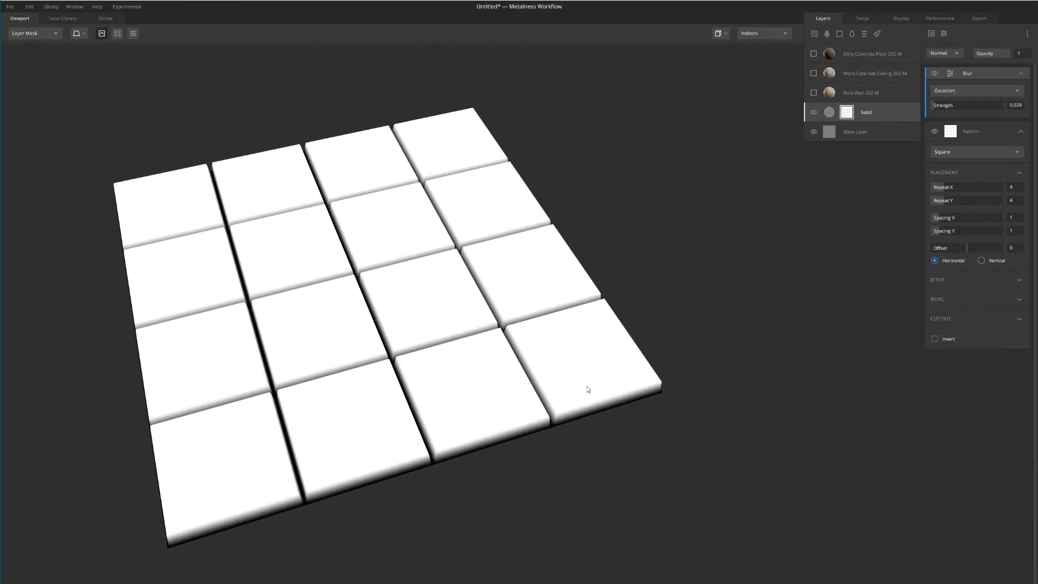
scroll(481, 319, up, 3)
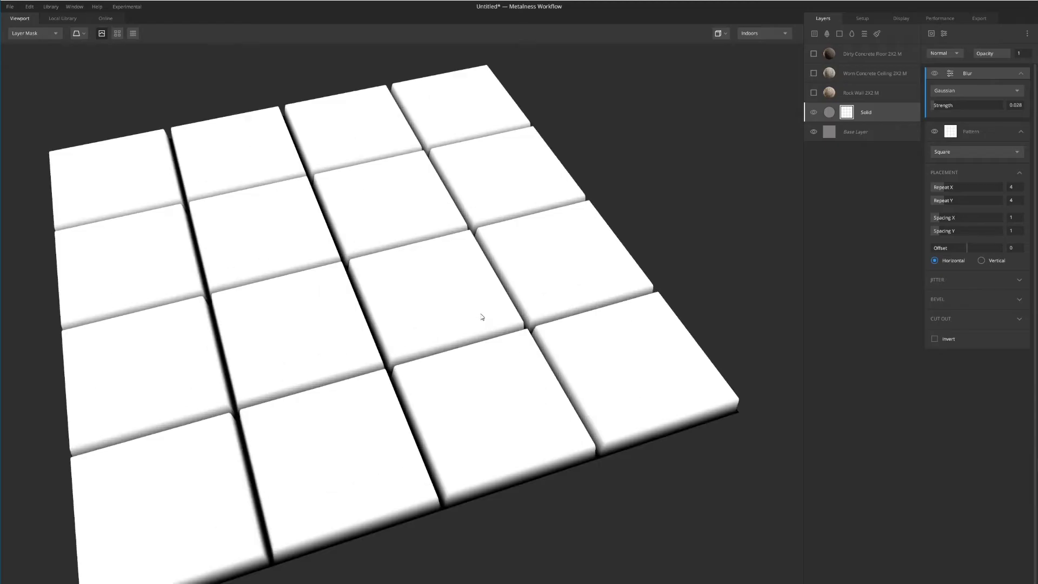
- Replace the Blur modifier on the square pattern with a Bevel modifier and inspect the tile edges
right_click(977, 75)
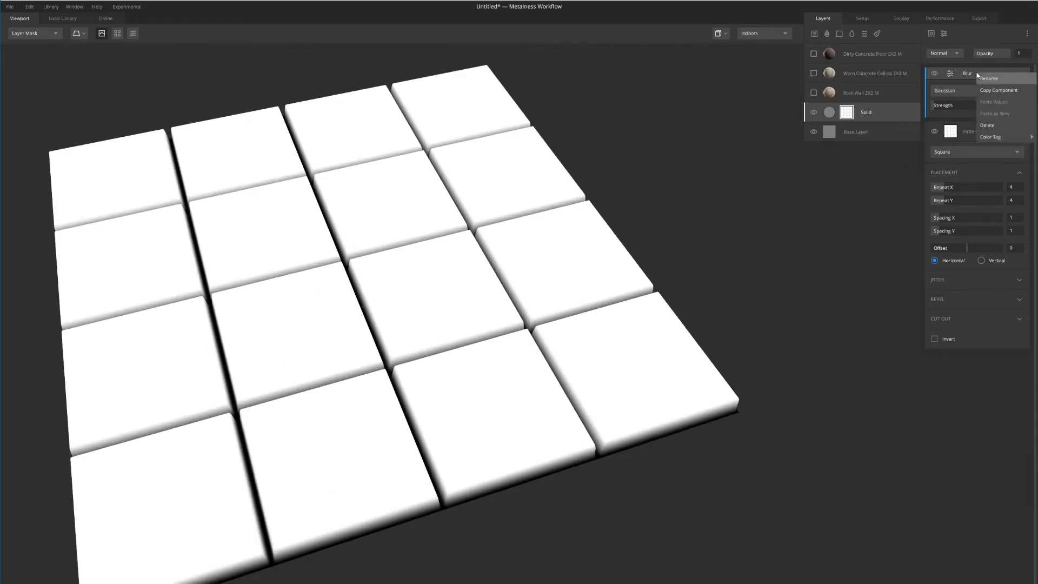
click(985, 126)
click(943, 32)
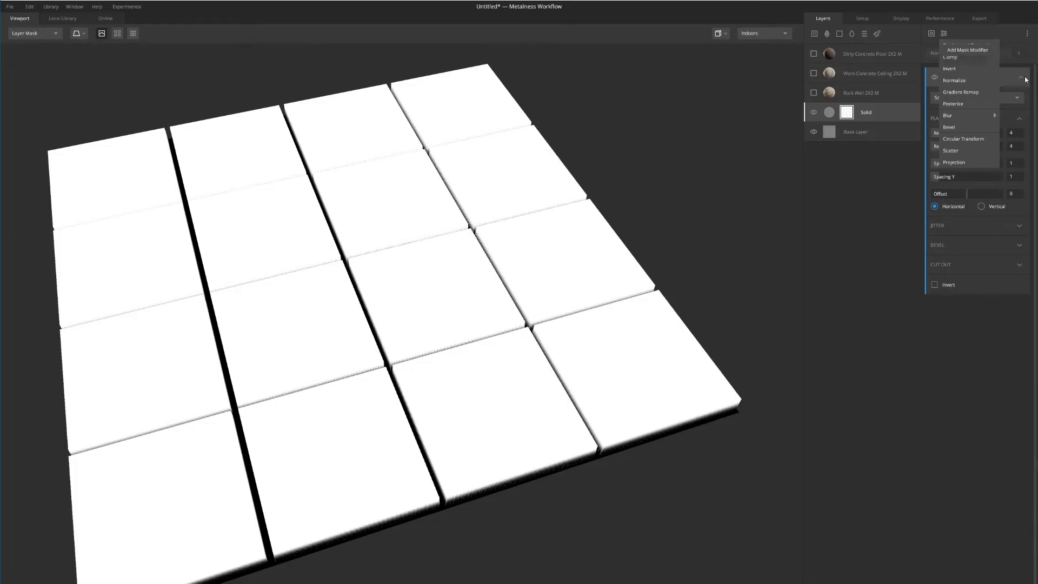
click(949, 127)
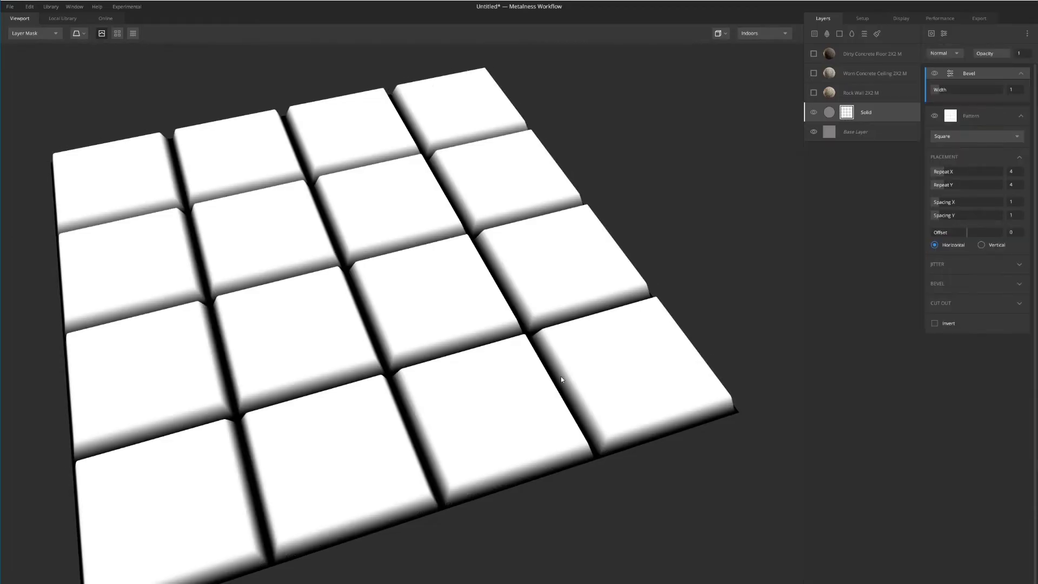
scroll(579, 290, down, 3)
scroll(585, 299, up, 4)
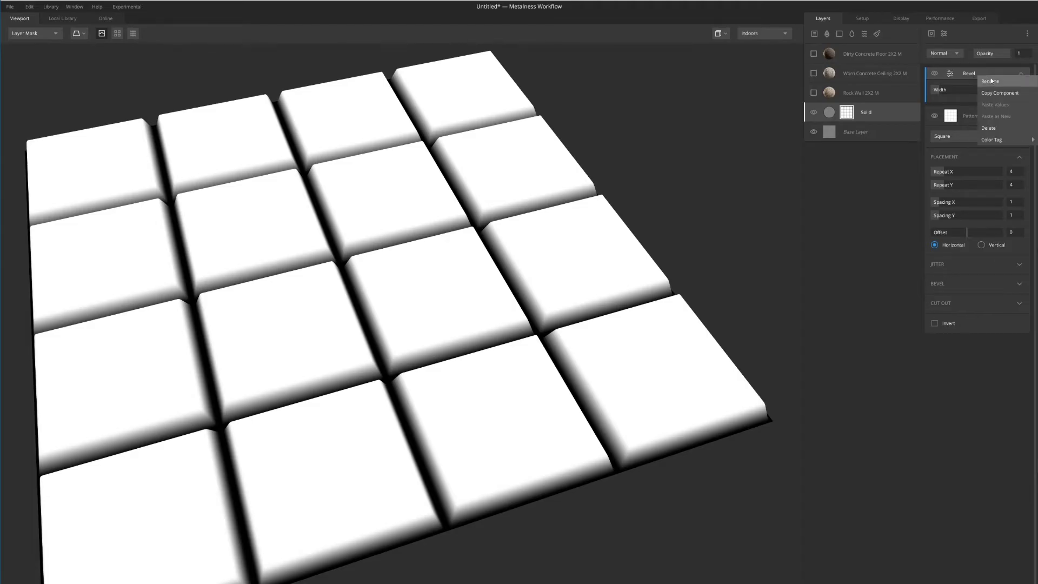
- Replace the Bevel modifier with a 0.11 bevel in the square pattern's own settings, viewed as the active mask
key(Delete)
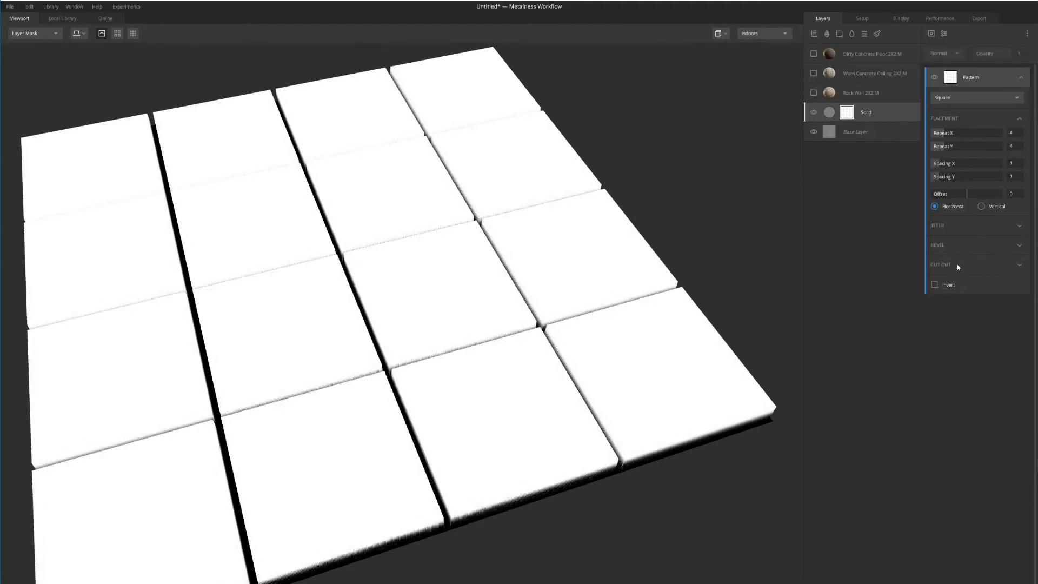
click(942, 247)
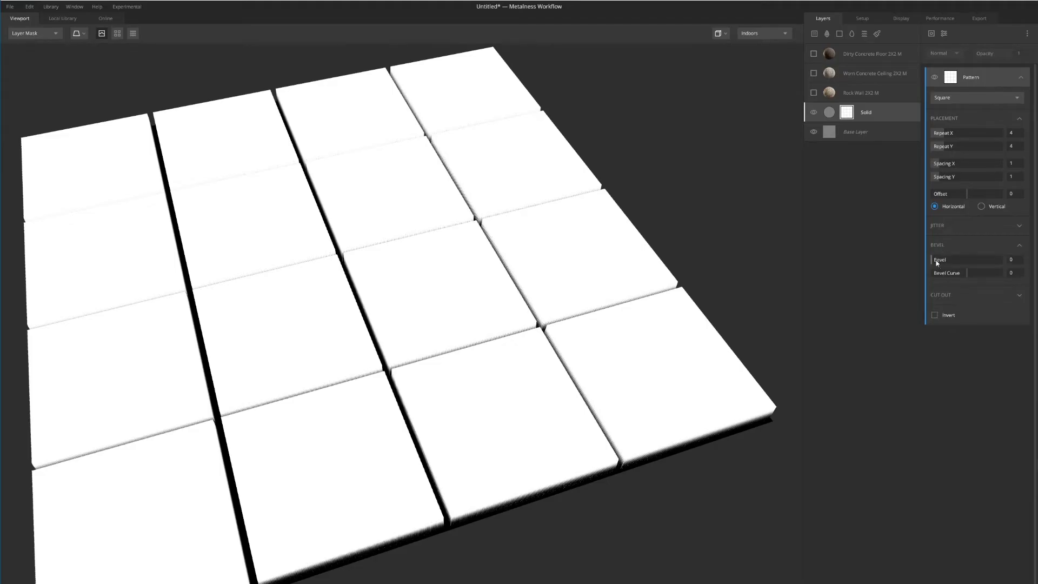
mouse_move(936, 260)
mouse_down()
mouse_move(954, 260)
mouse_move(939, 257)
mouse_up()
scroll(468, 502, up, 3)
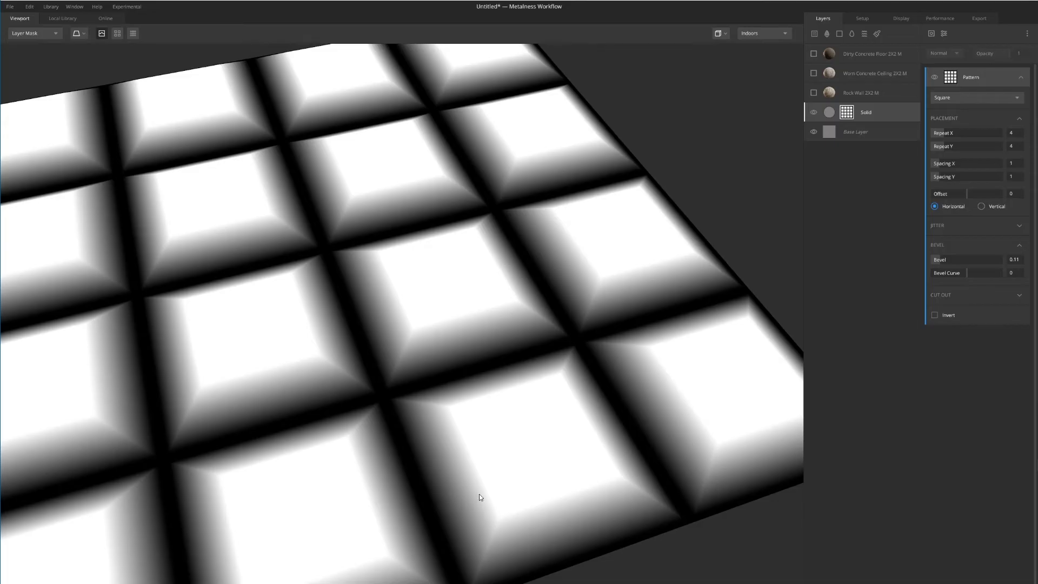
drag(492, 478, 575, 379)
key(m)
drag(520, 399, 490, 582)
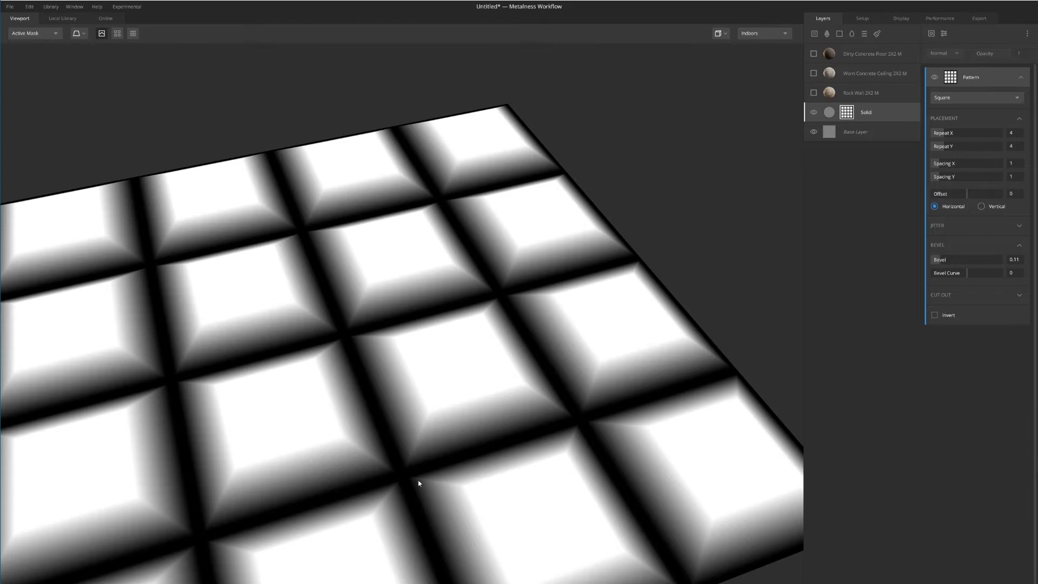
- Reset the square pattern's own bevel to 0 and add a Bevel modifier above the pattern instead
drag(958, 260, 932, 260)
click(945, 34)
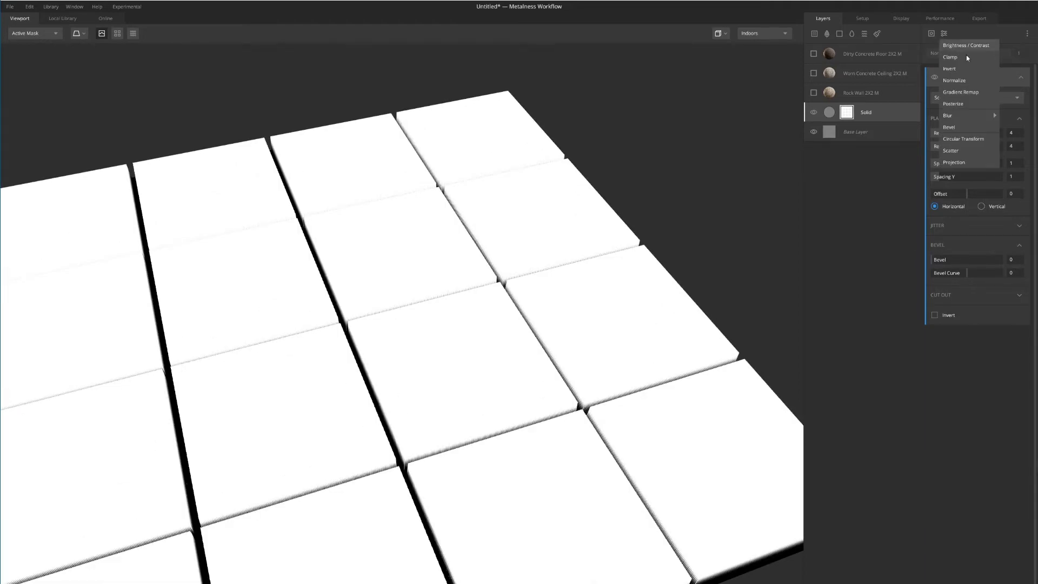
click(961, 129)
scroll(462, 216, down, 5)
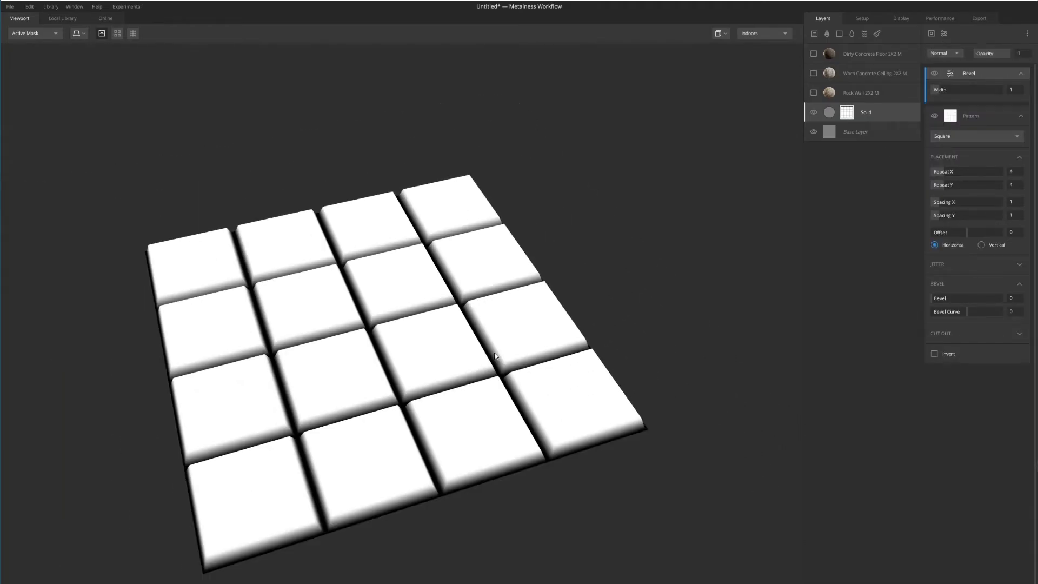
scroll(477, 491, up, 5)
drag(477, 491, 413, 450)
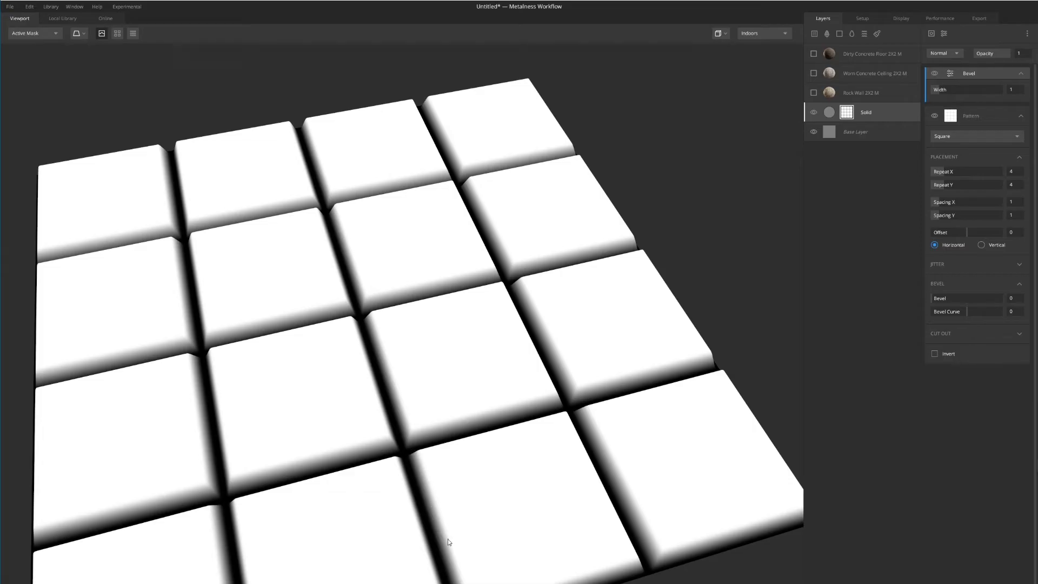
- Check the beveled tiles from above and delete the Bevel modifier from the solid layer's mask
scroll(465, 369, down, 5)
drag(464, 369, 467, 404)
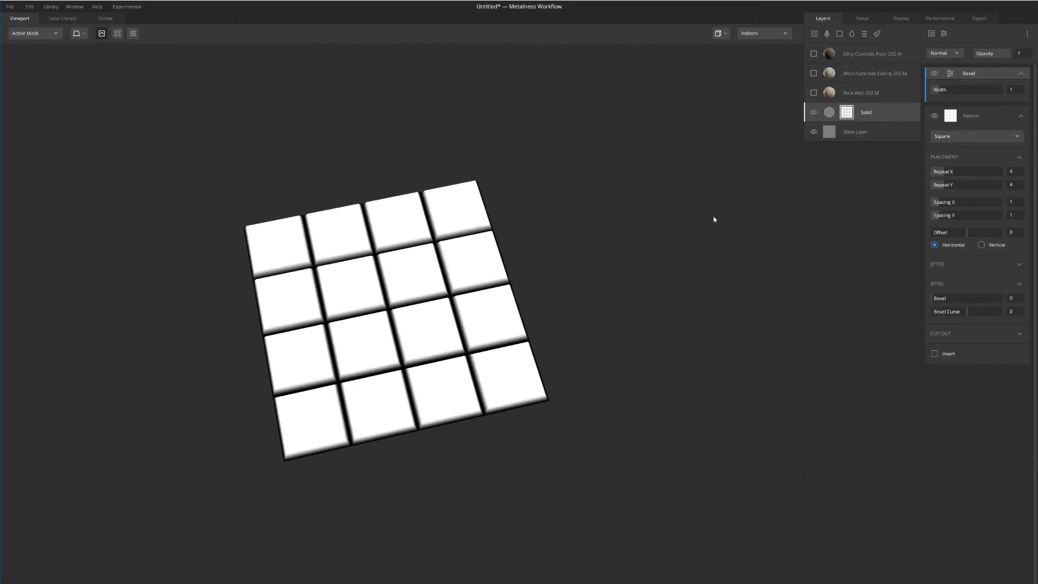
scroll(578, 267, up, 3)
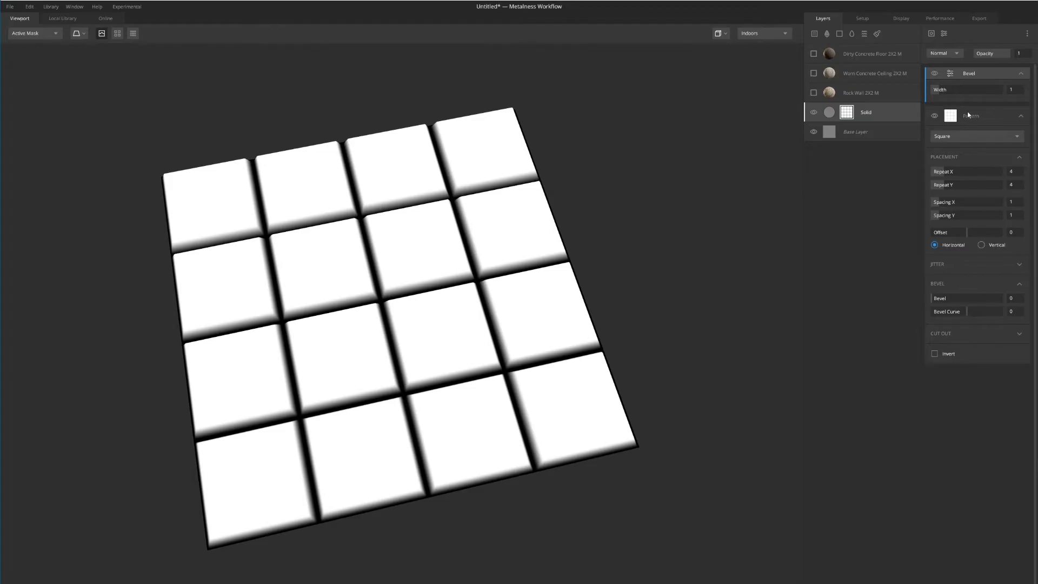
right_click(988, 74)
click(1002, 125)
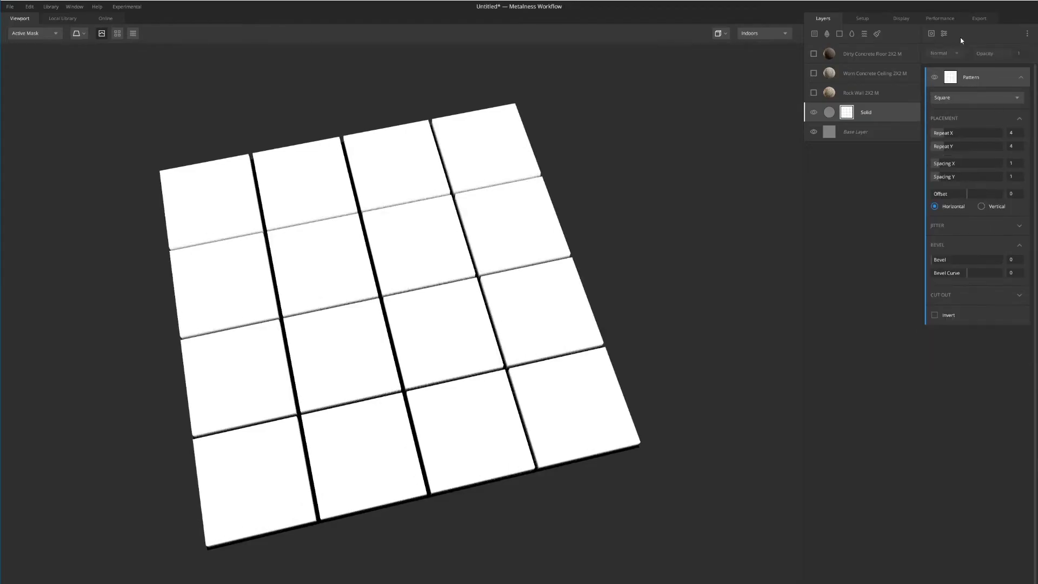
- Add a Circular Transform modifier above the square pattern in the solid layer's mask and view the circular tiles from above
click(946, 35)
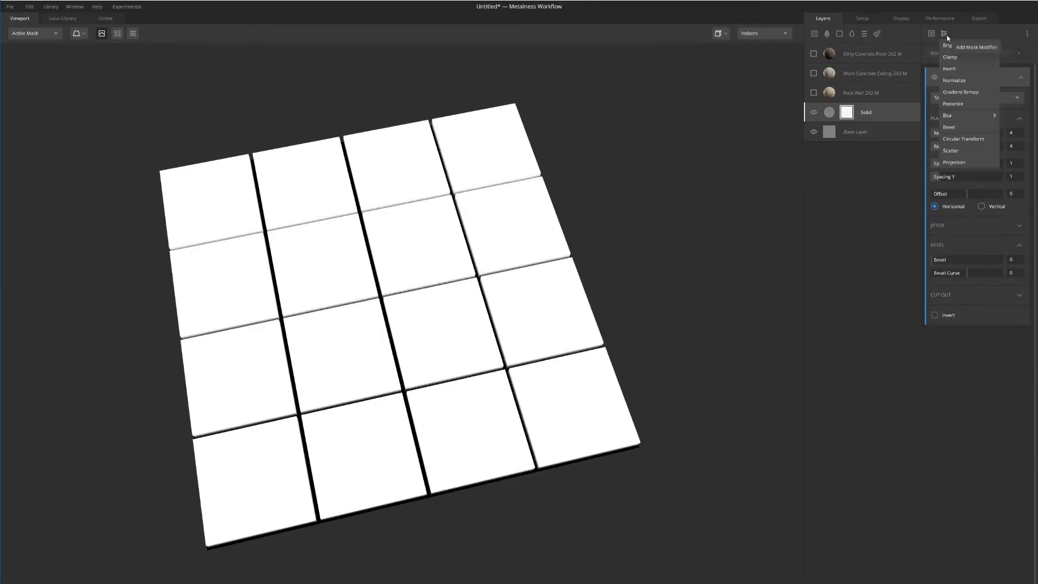
click(963, 139)
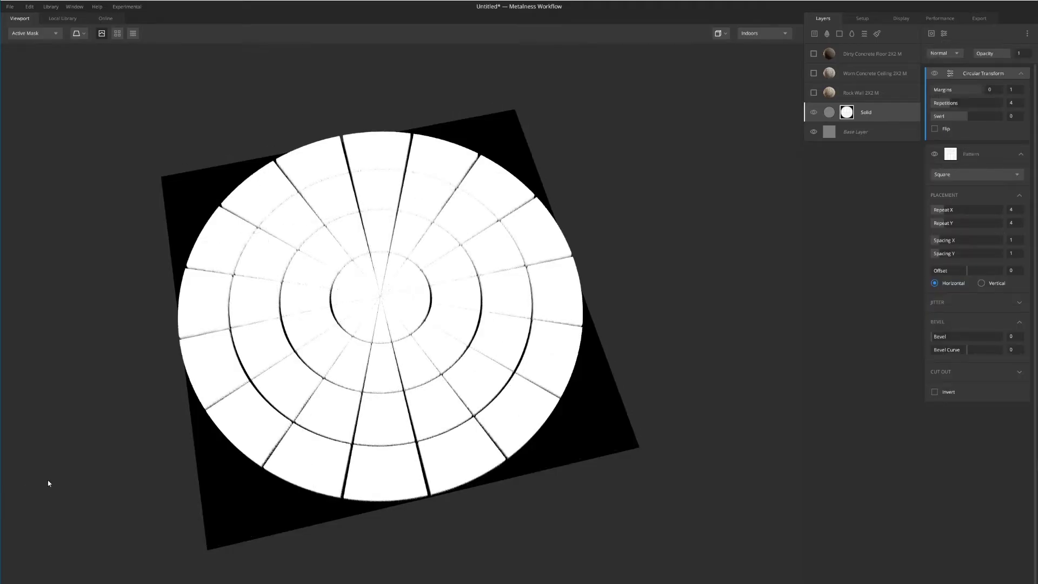
mouse_move(408, 433)
mouse_down()
mouse_move(432, 307)
mouse_move(401, 431)
mouse_up()
scroll(429, 348, up, 3)
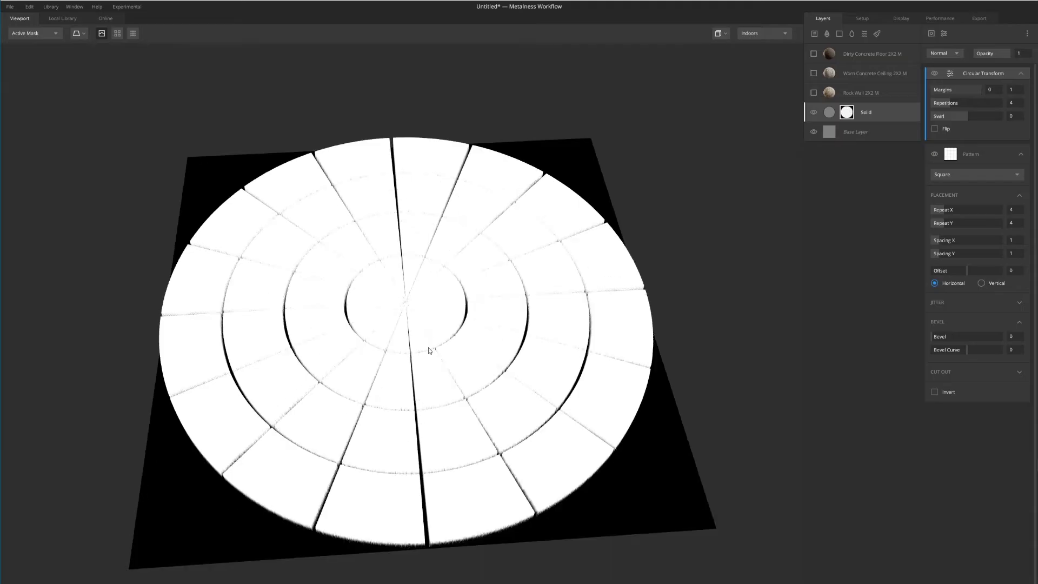
scroll(417, 332, down, 5)
drag(430, 300, 425, 413)
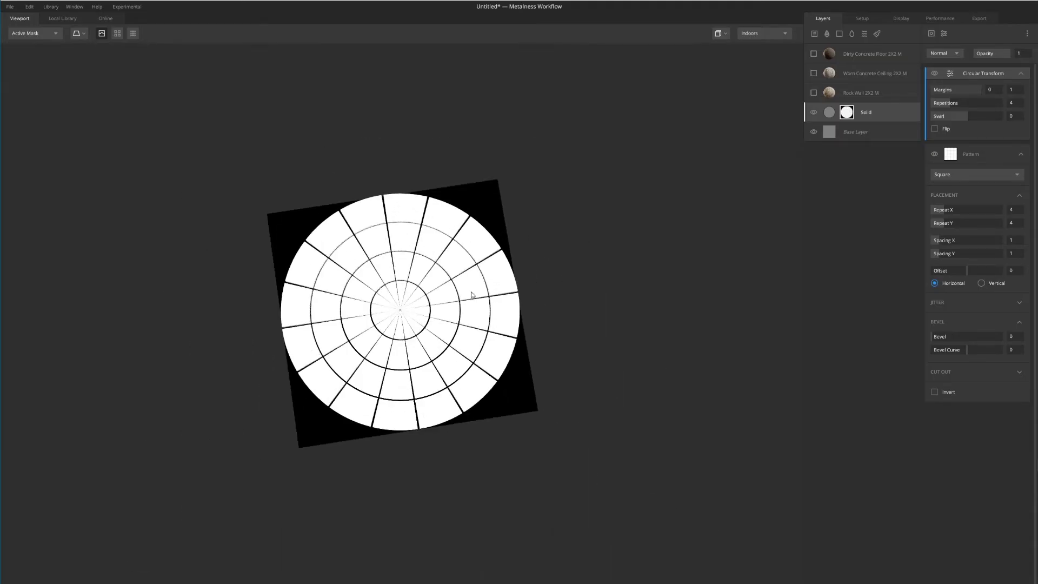
- Set the Circular Transform to margins 0 to 0.833, 5 repetitions and swirl -0.264, try its Flip option, and delete the modifier
right_click(977, 77)
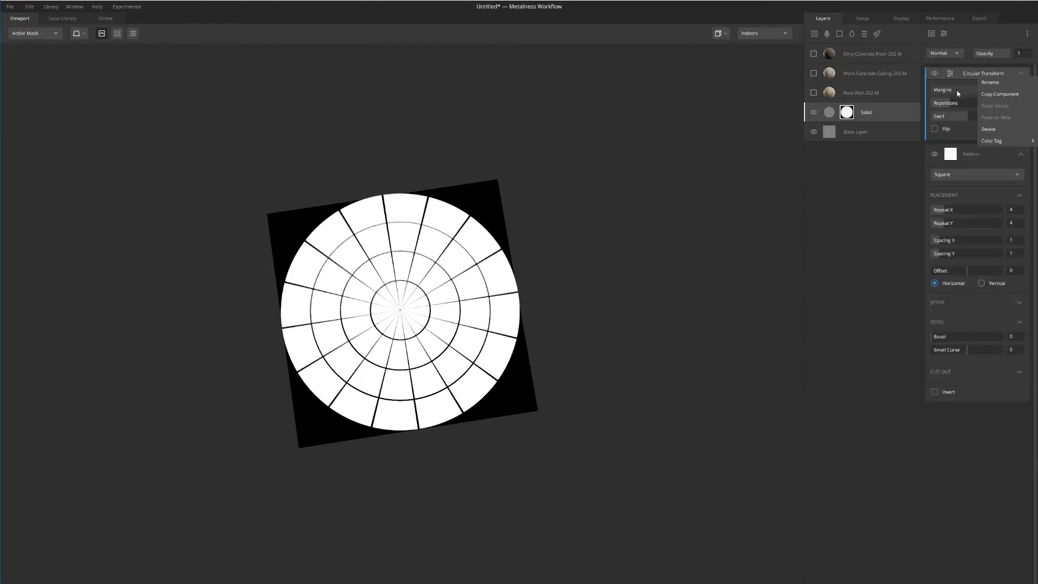
click(958, 94)
drag(958, 94, 954, 116)
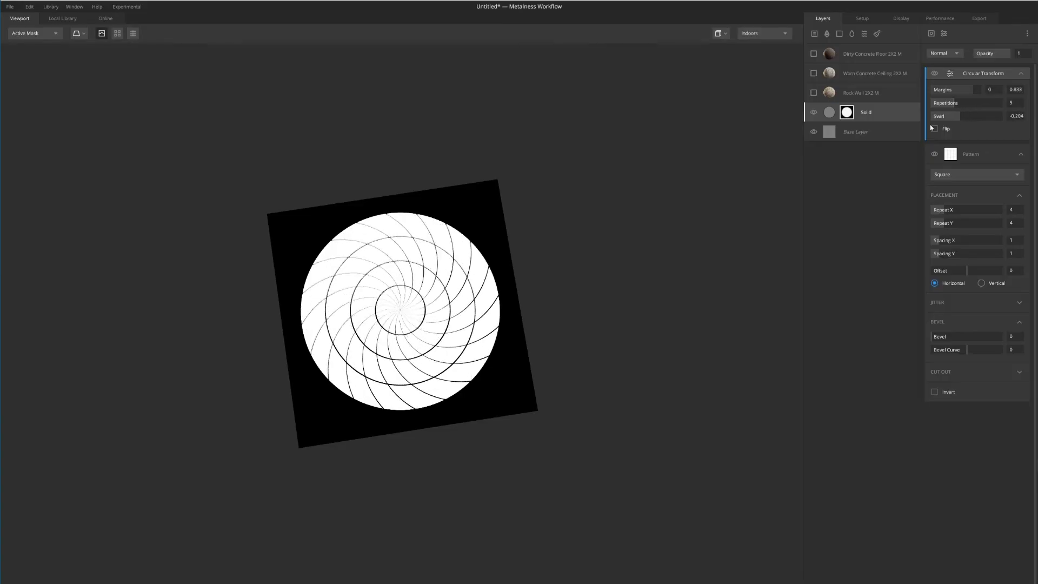
click(934, 129)
click(934, 129)
click(934, 129)
click(934, 129)
click(934, 129)
click(934, 128)
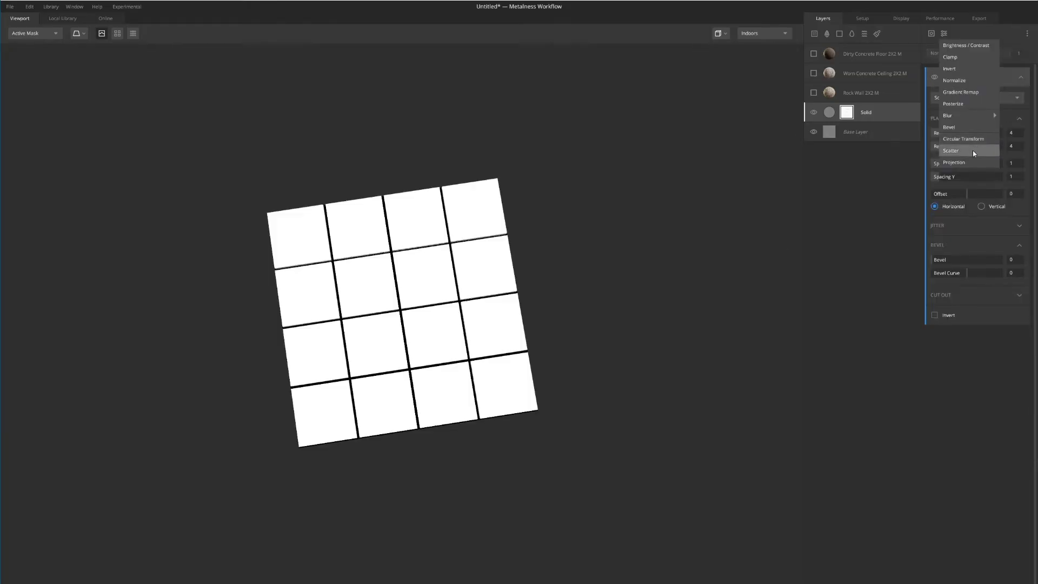
click(936, 414)
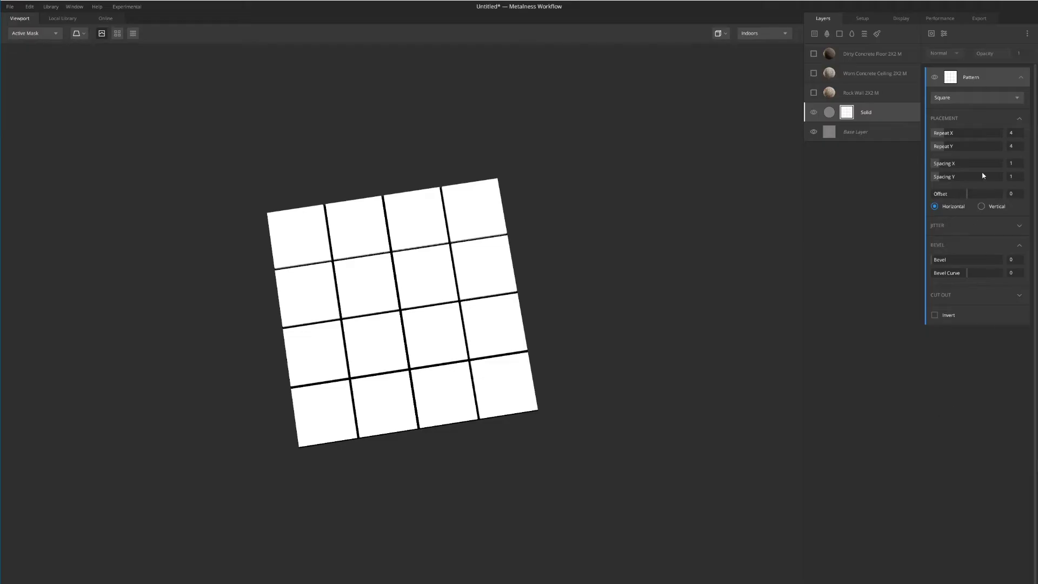
- Set the square pattern's Repeat X and Repeat Y to 1
double_click(1011, 133)
text(1)
key(Return)
click(1015, 147)
text(1)
key(Return)
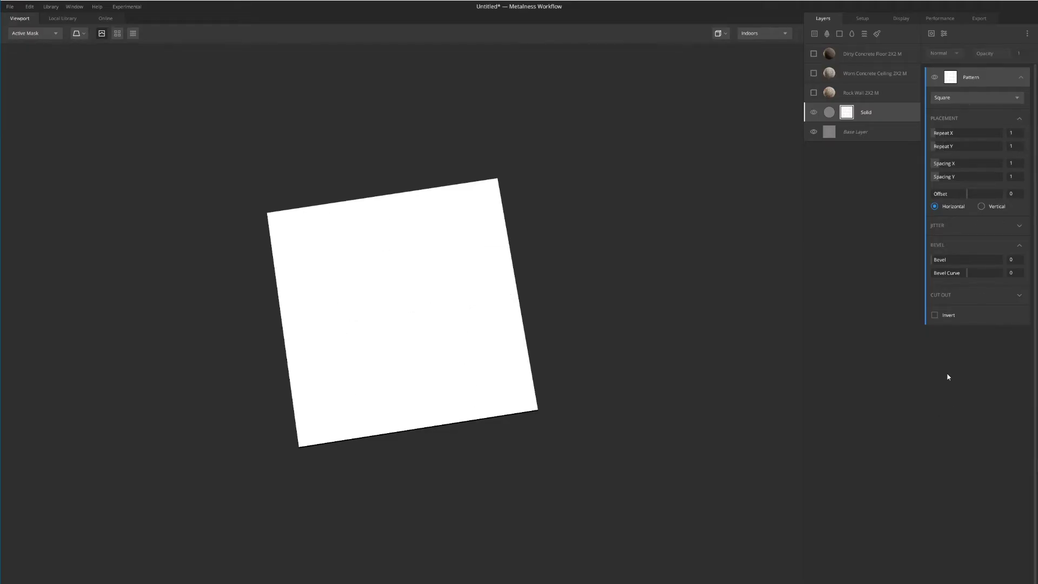
- Set the square pattern's Spacing X and Spacing Y to 40
drag(955, 163, 1011, 164)
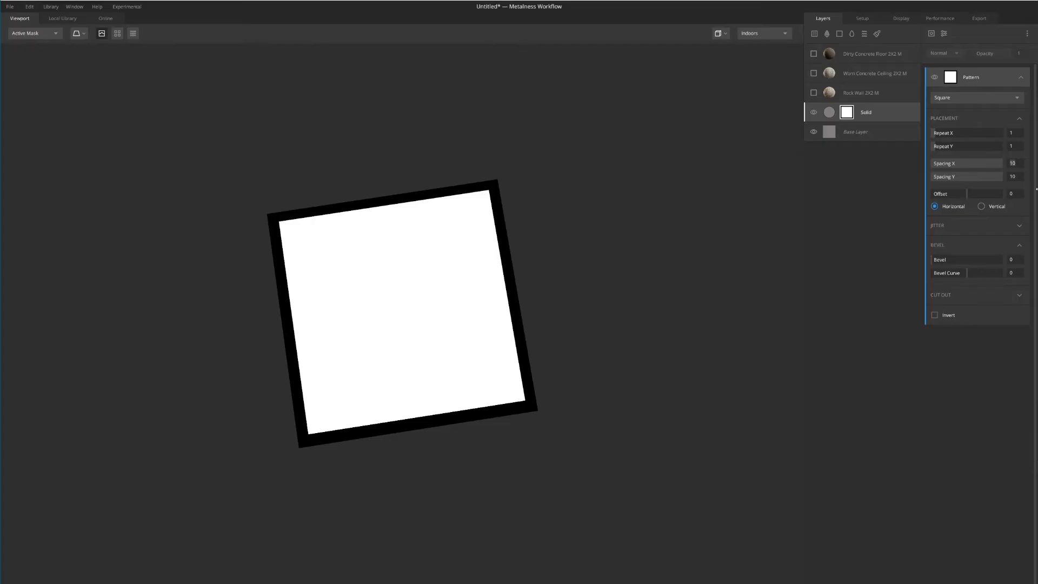
double_click(1021, 162)
text(40)
key(Return)
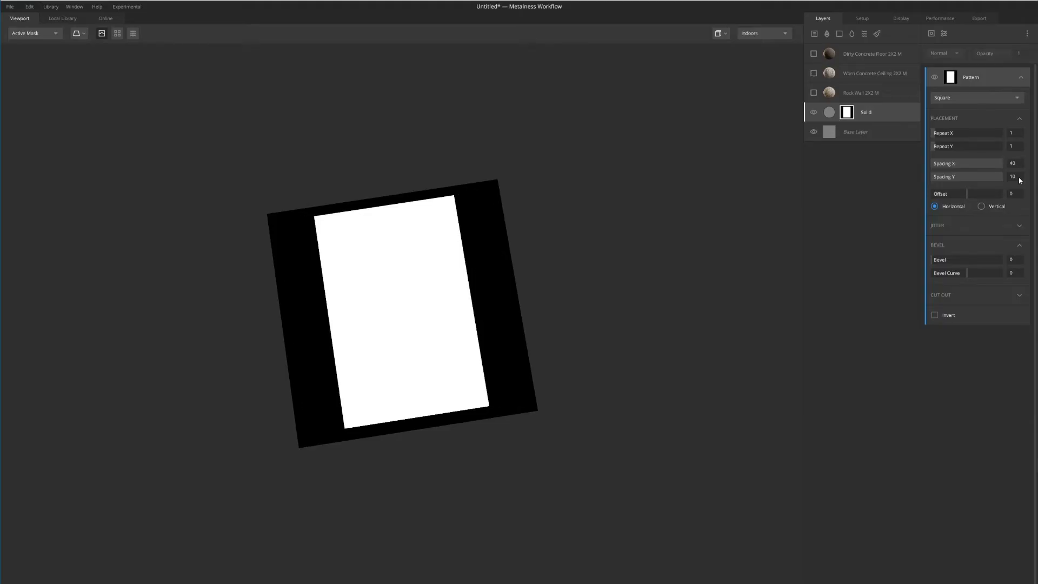
click(1019, 180)
text(40)
key(Return)
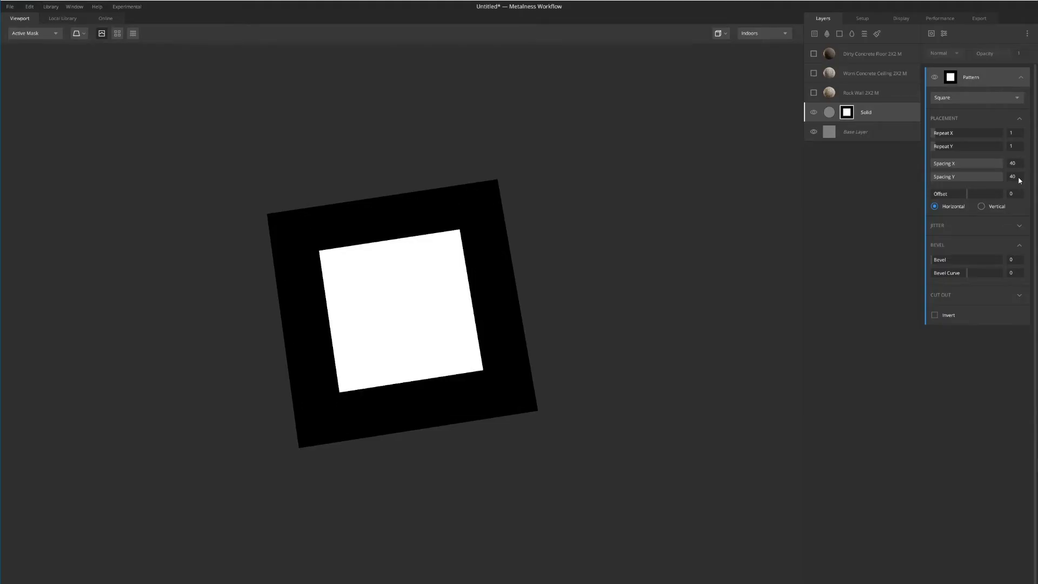
mouse_move(1002, 164)
mouse_down()
mouse_move(933, 164)
mouse_move(1017, 166)
mouse_up()
- Add a Random Scatter modifier with density 17.23, size range 0 to 1, angle range 0.25 to 0.651, brightness jitter 0.674 and random seed 52
drag(459, 267, 479, 288)
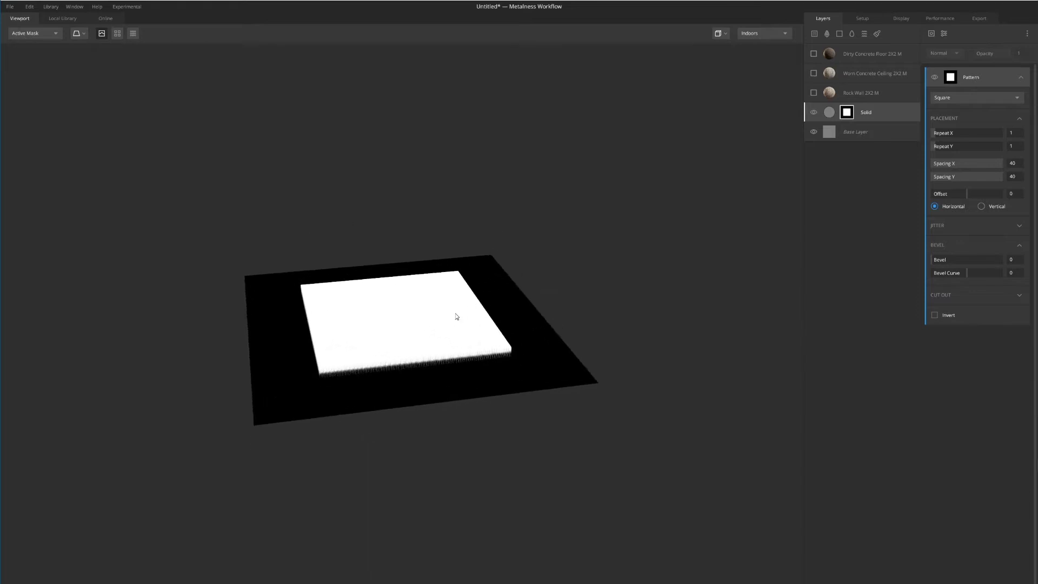
scroll(456, 318, up, 2)
click(943, 34)
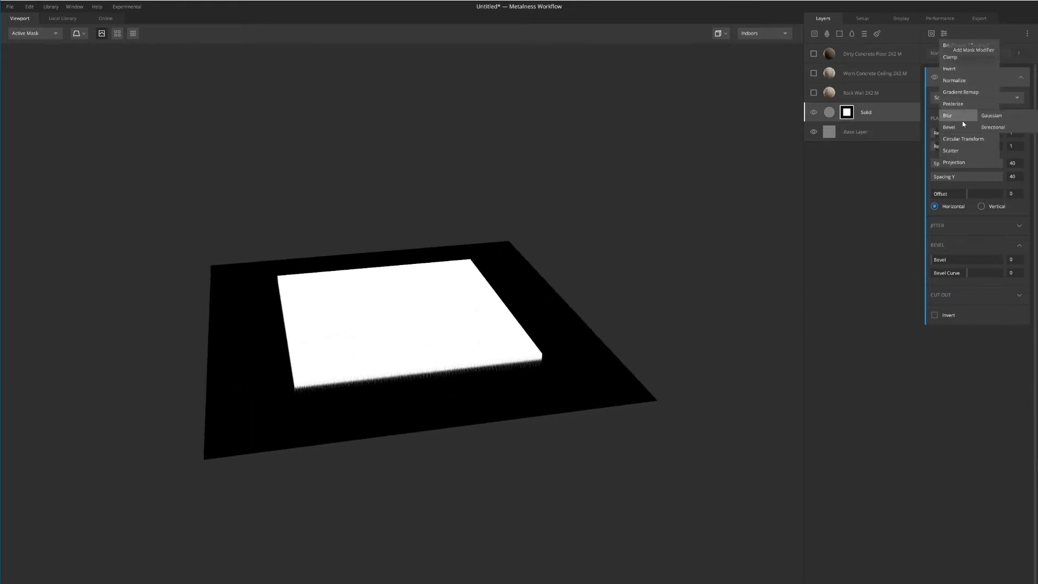
click(940, 155)
drag(556, 206, 469, 256)
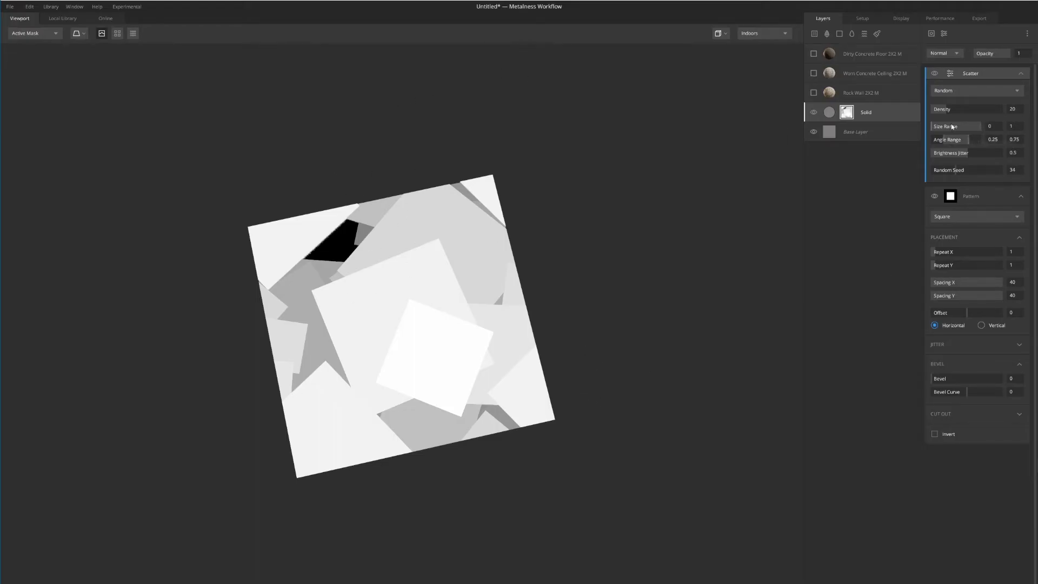
drag(944, 109, 969, 169)
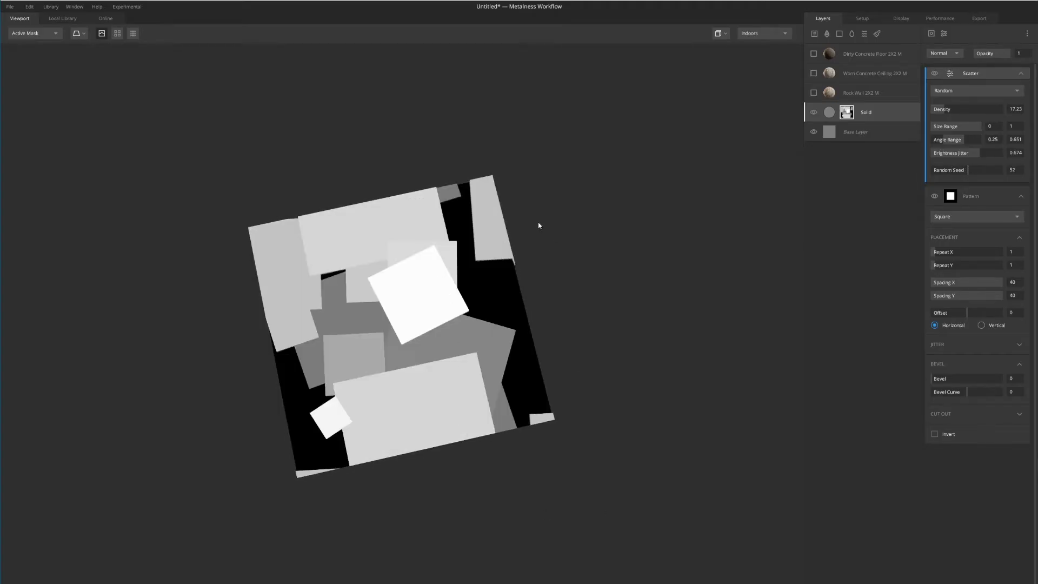
- Replace the Scatter modifier on the square pattern with a Projection modifier in Tiling mode
right_click(995, 72)
click(990, 77)
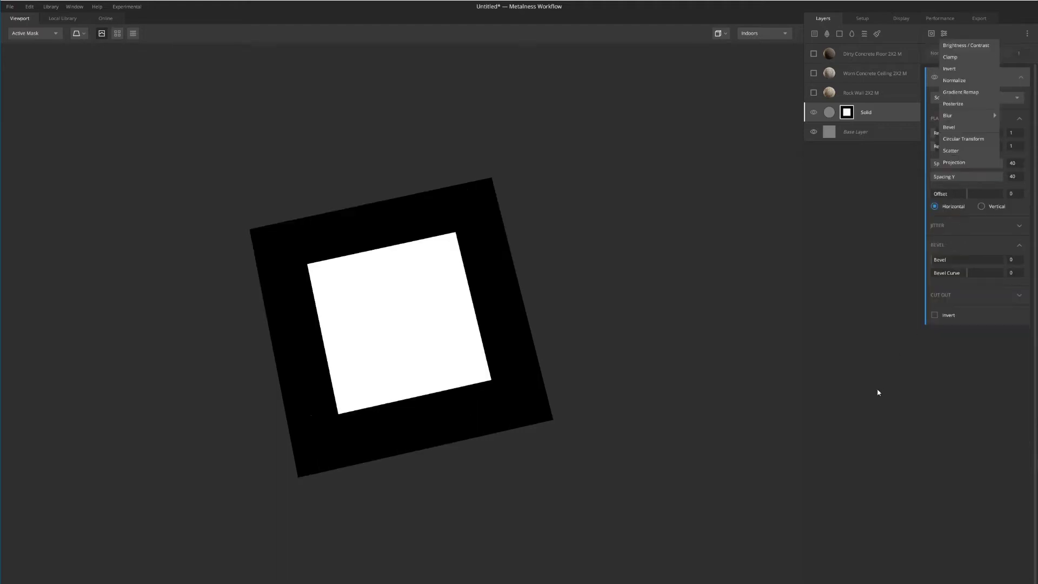
click(878, 392)
click(943, 34)
click(943, 160)
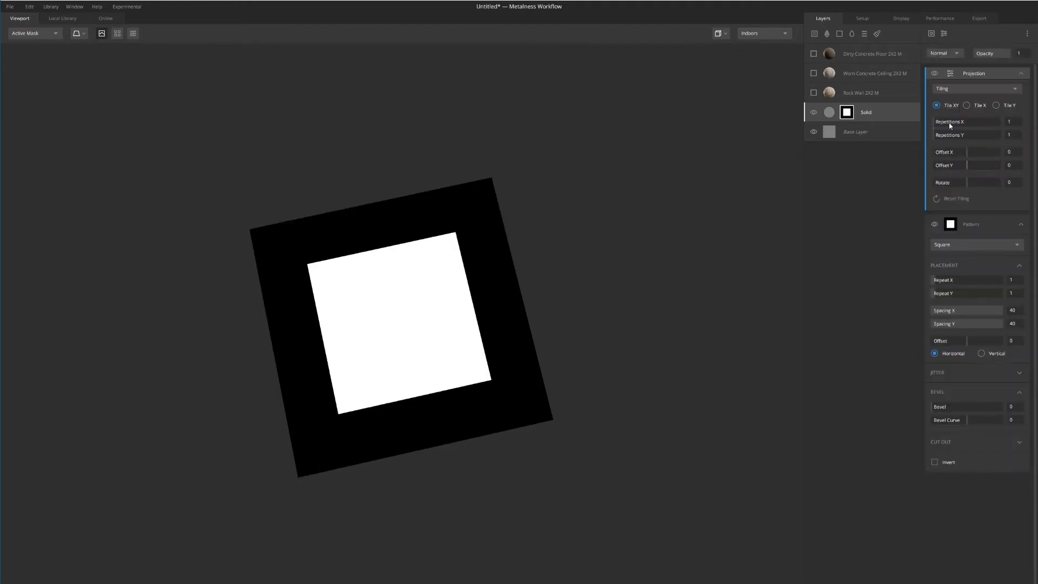
click(944, 33)
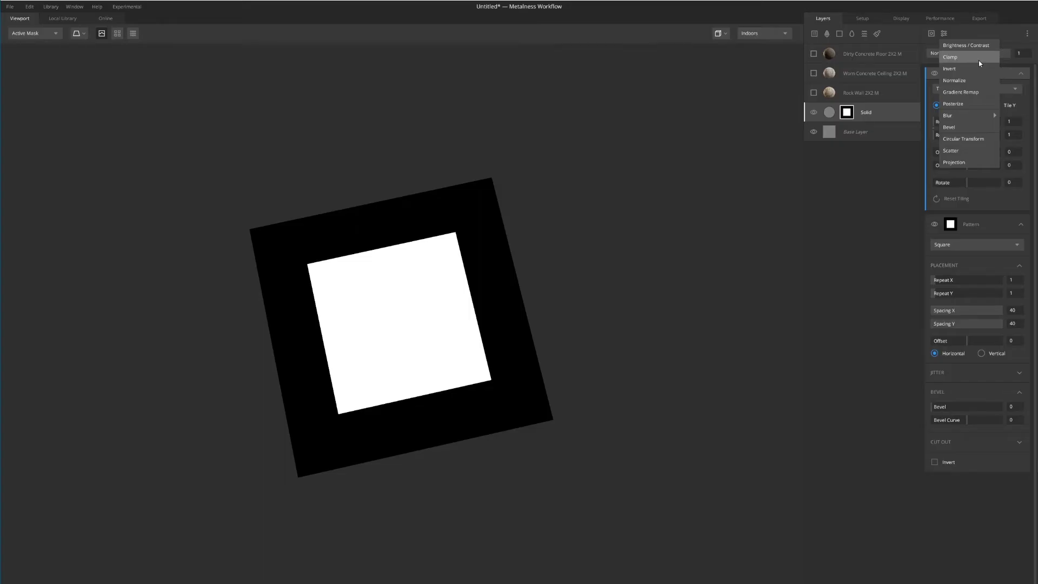
click(965, 162)
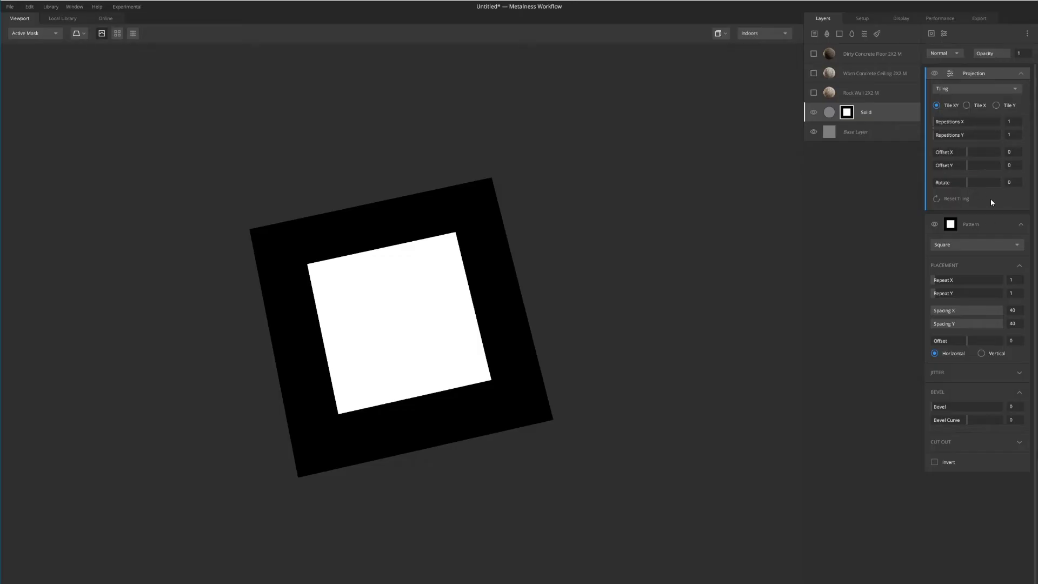
click(976, 88)
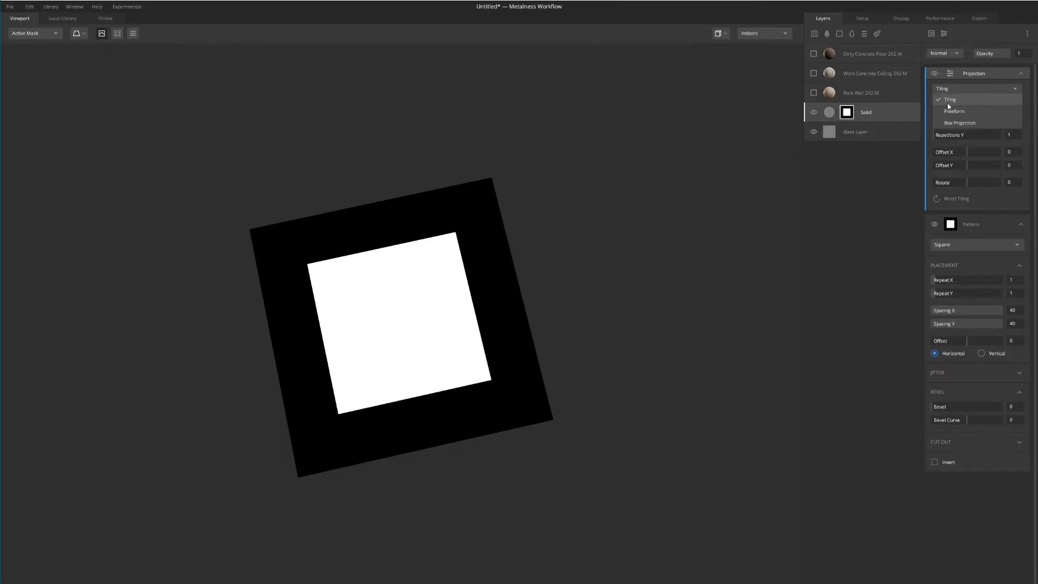
click(966, 101)
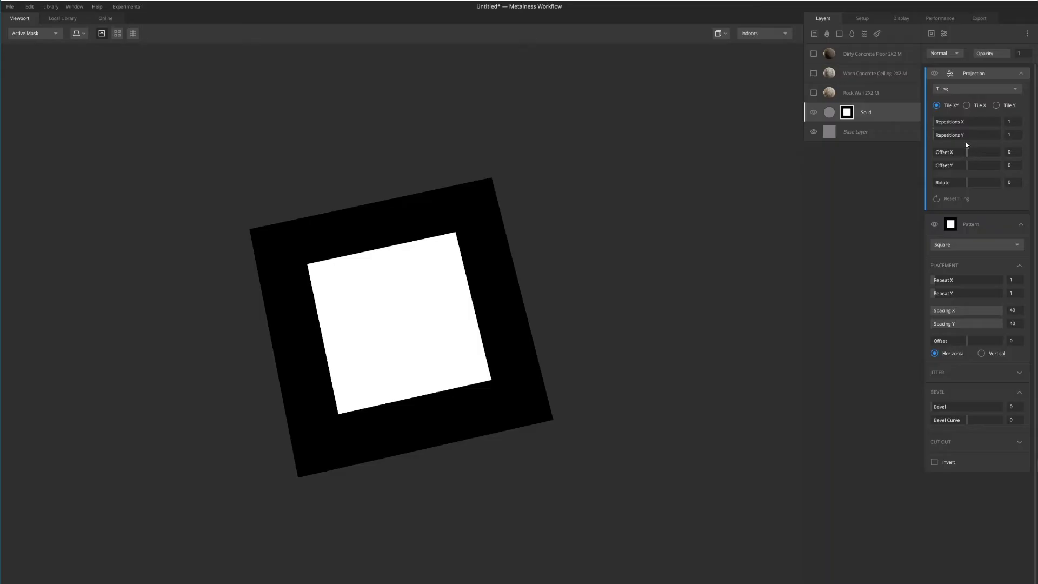
- Try 5 X repetitions on the tiled projection, reset them to 1, and set Offset X to -0.018
mouse_move(946, 124)
mouse_down()
mouse_move(956, 135)
mouse_move(932, 135)
mouse_move(952, 121)
mouse_up()
click(932, 126)
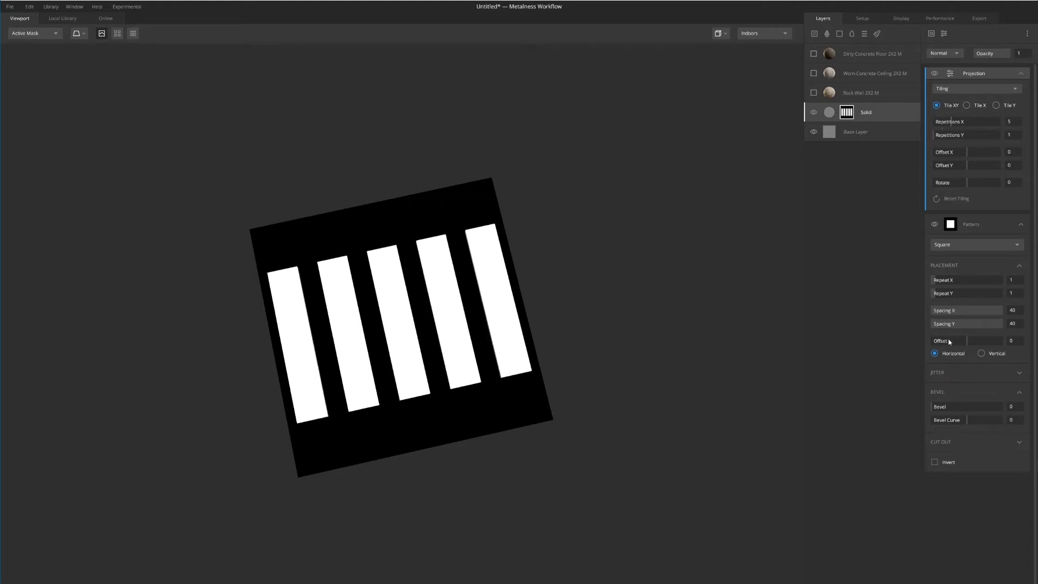
drag(949, 127, 966, 153)
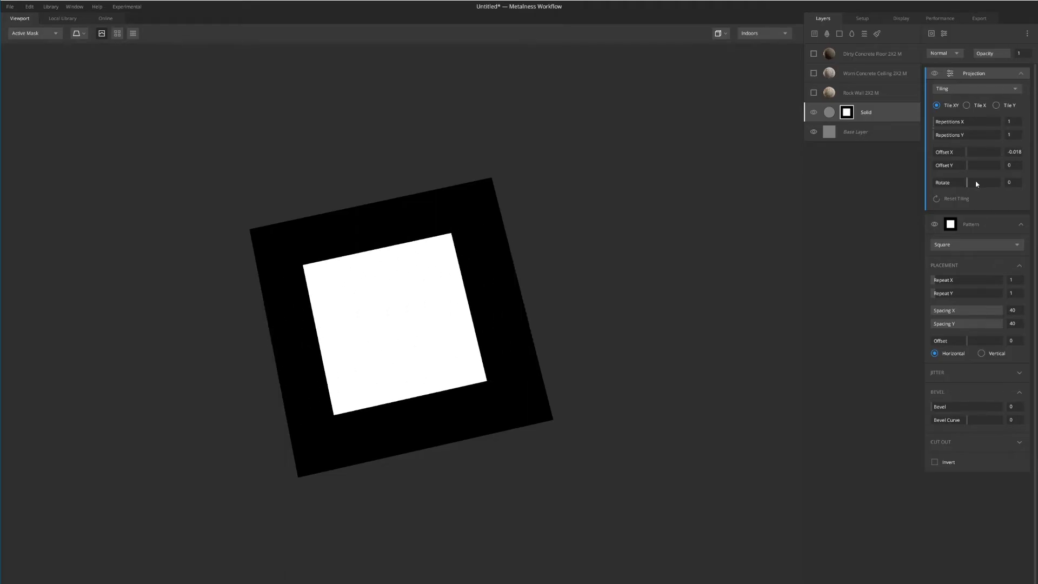
- Switch the projection to Freeform with a rotation of -43.15, a scale of 1.2 and an Offset X of -0.082
click(971, 90)
click(965, 112)
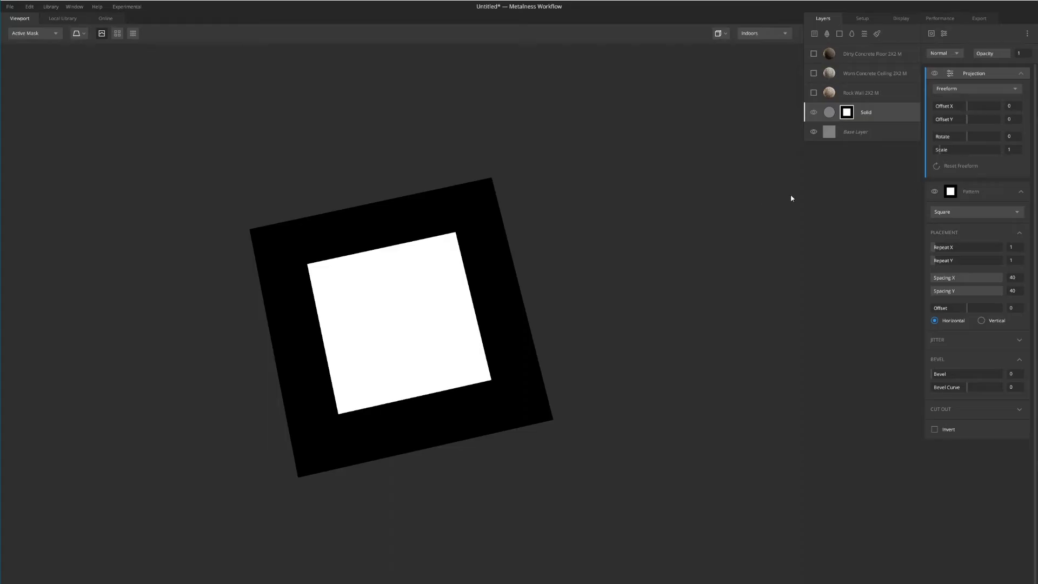
drag(964, 139, 941, 150)
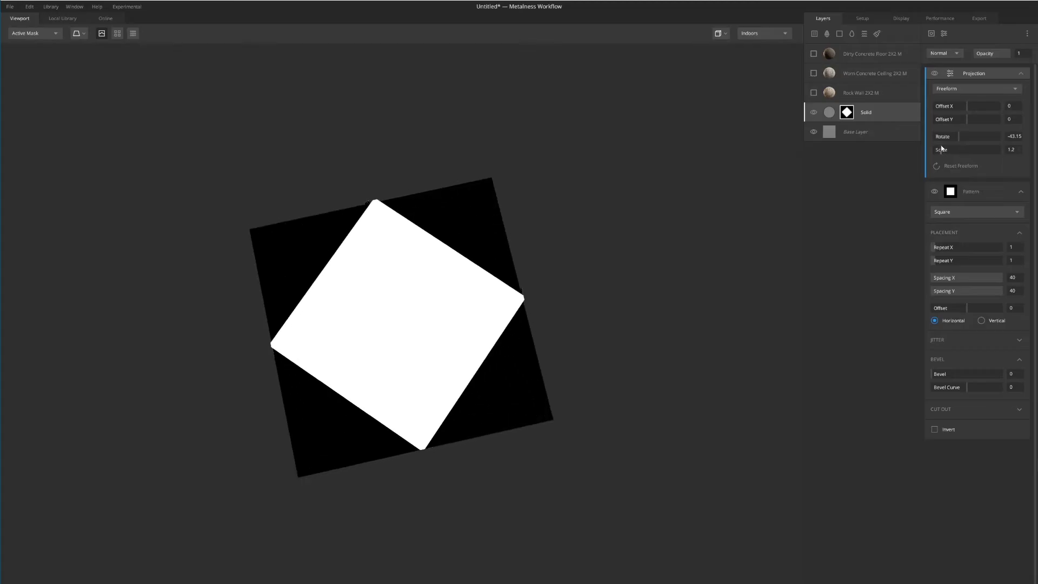
mouse_move(968, 107)
mouse_down()
mouse_move(956, 108)
mouse_move(964, 113)
mouse_up()
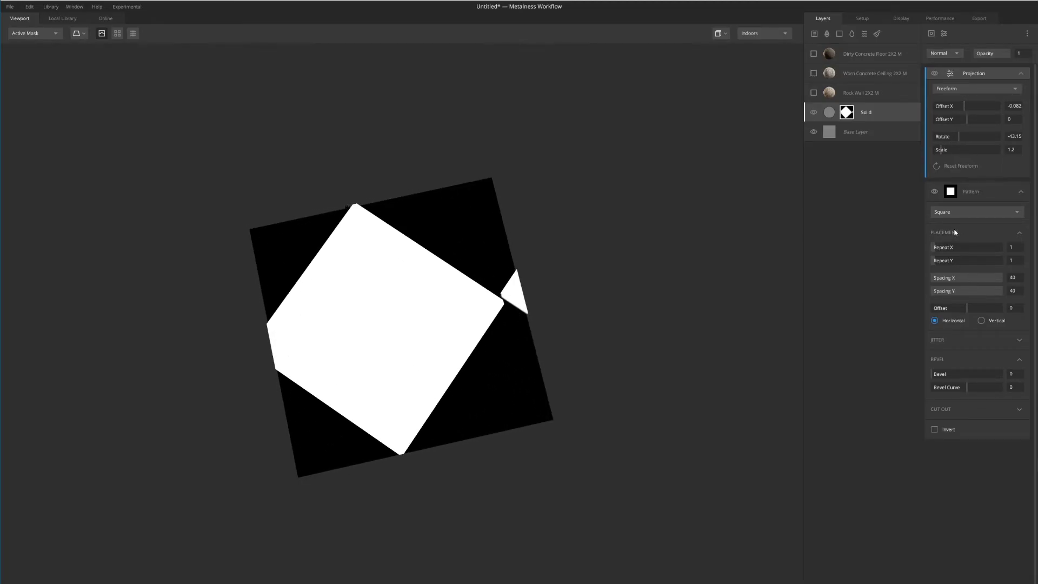
- Switch the projection to Box Projection with a height influence of 0.365 and inspect the mask at an angle
click(955, 54)
click(985, 87)
click(980, 87)
click(961, 122)
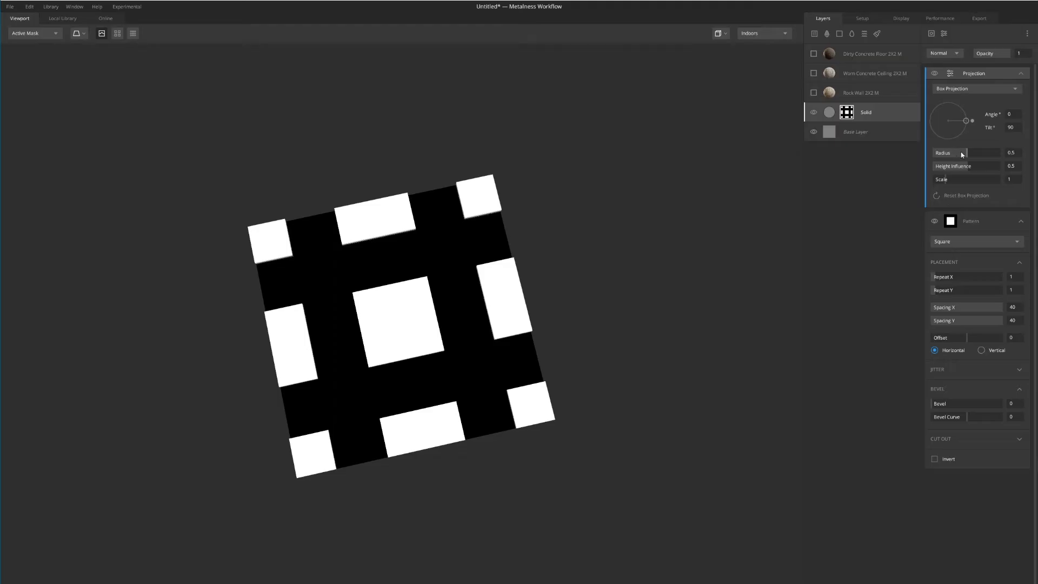
drag(963, 167, 965, 169)
mouse_move(582, 309)
mouse_down()
mouse_move(572, 195)
mouse_move(569, 293)
mouse_up()
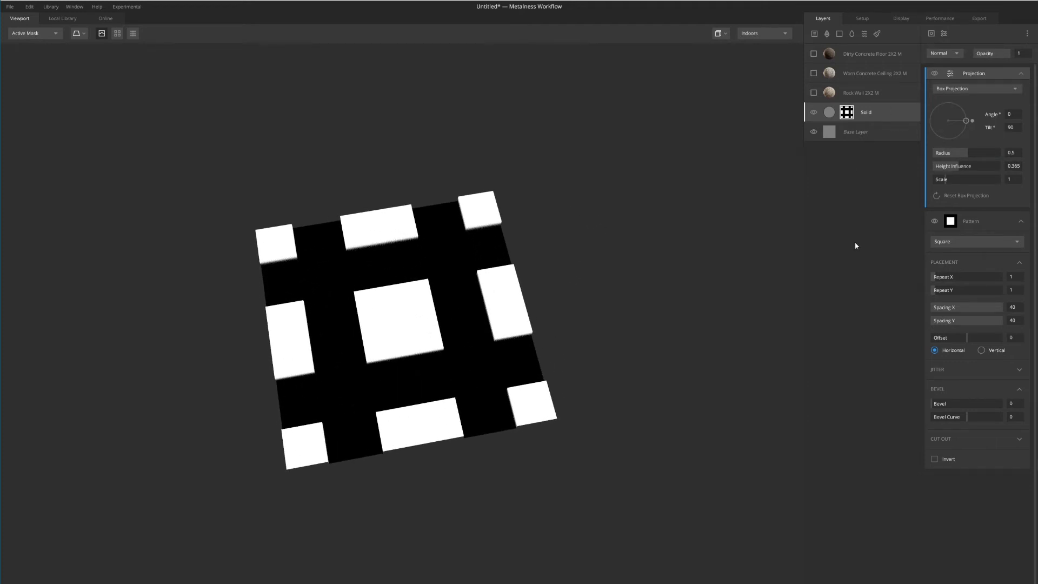
- Delete the solid layer together with its pattern mask
click(945, 53)
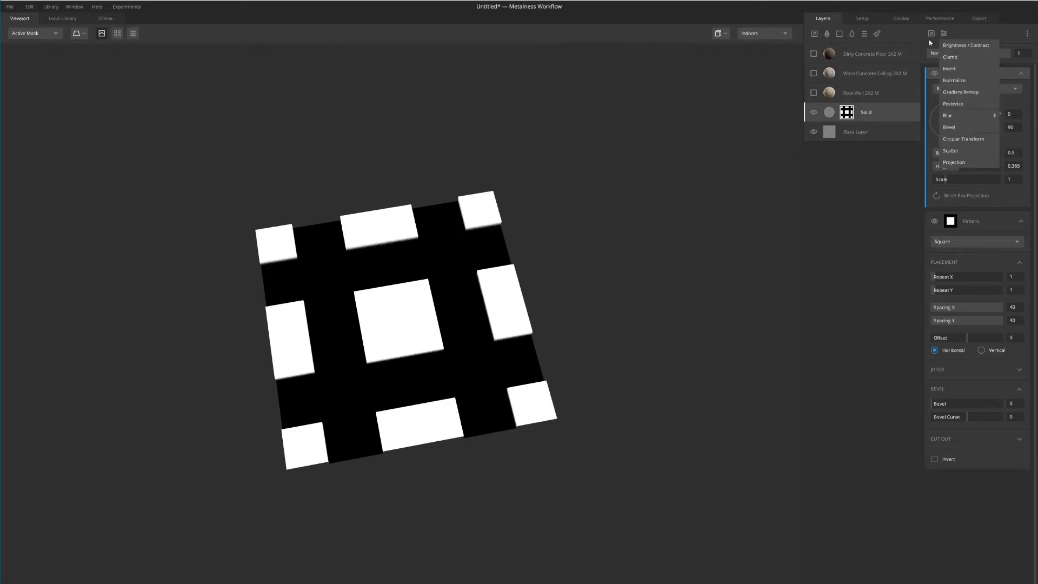
click(861, 245)
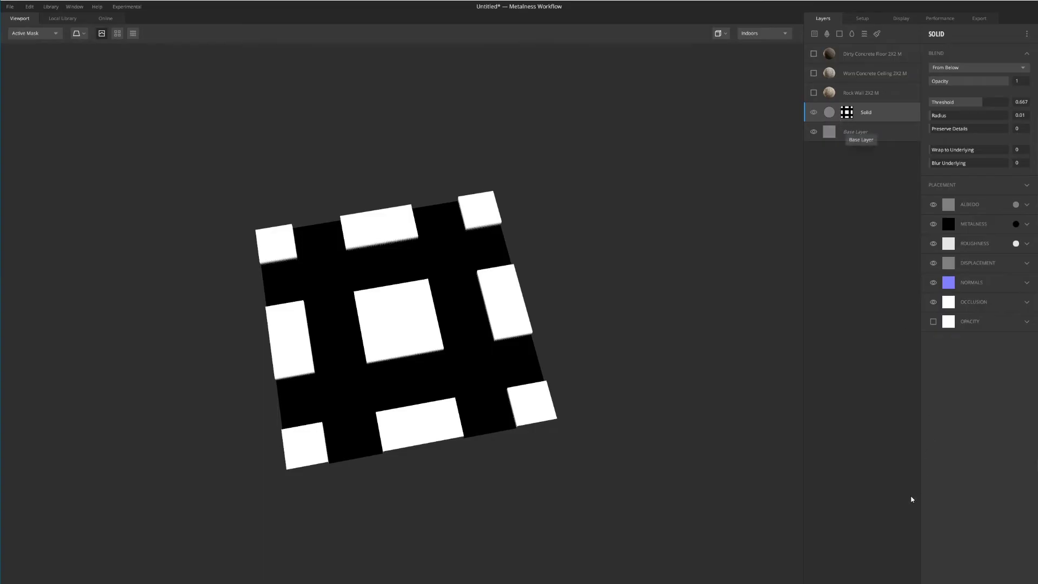
key(Delete)
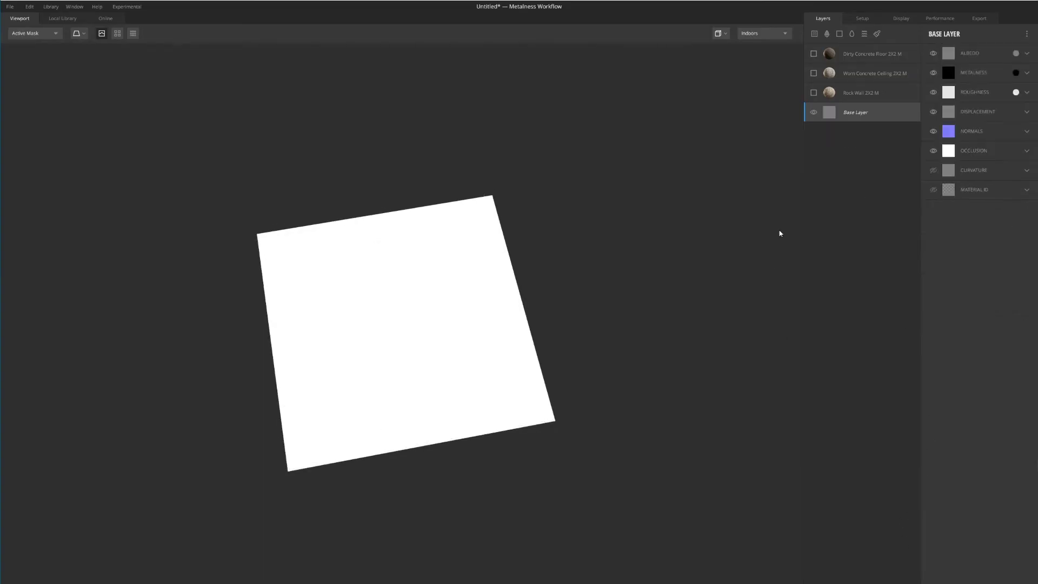
- Duplicate the Rock Wall 2X2 M layer and turn on the visibility of the lower copy
click(833, 97)
right_click(833, 96)
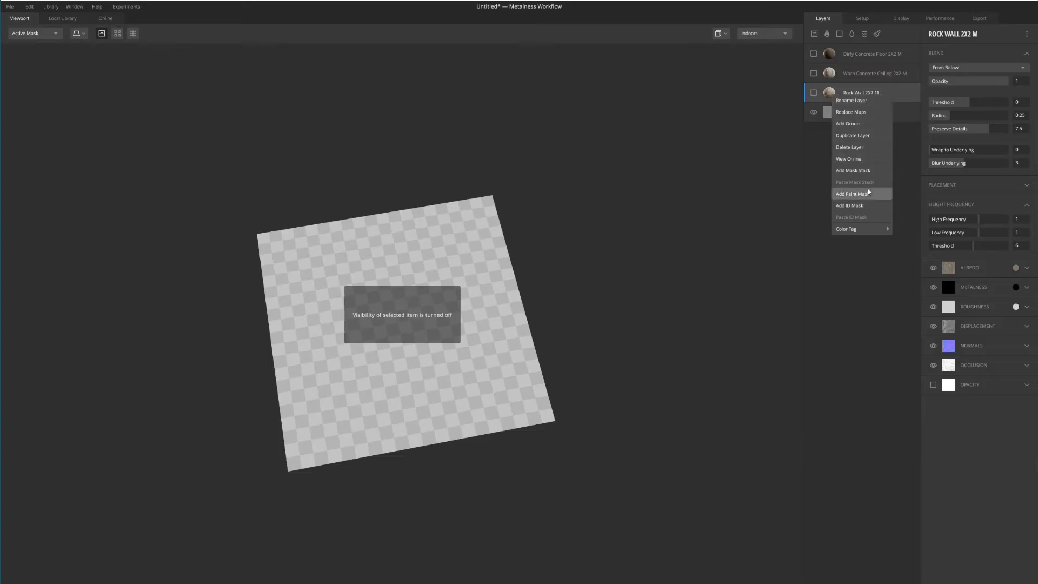
click(849, 135)
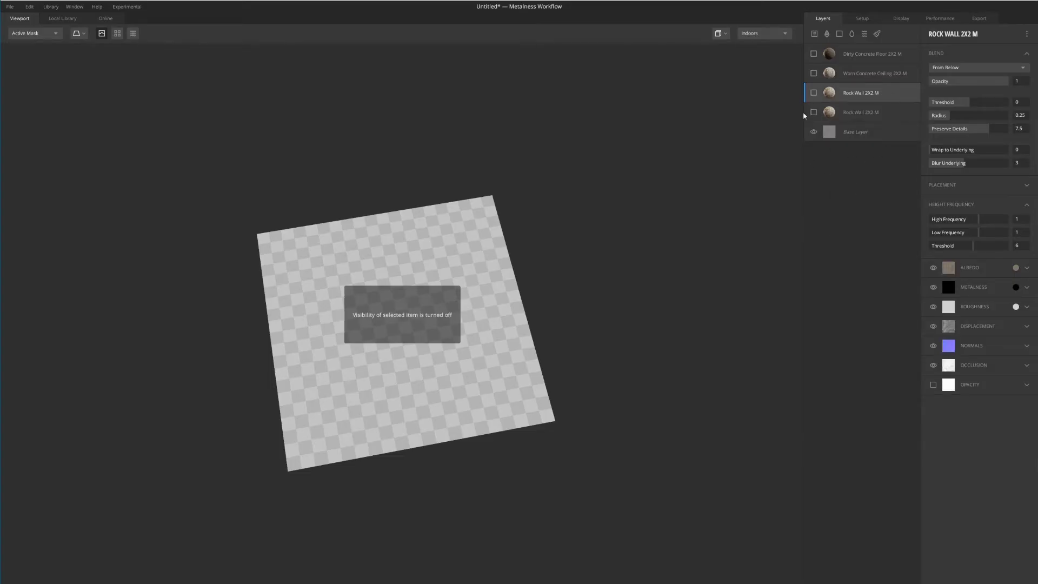
click(816, 113)
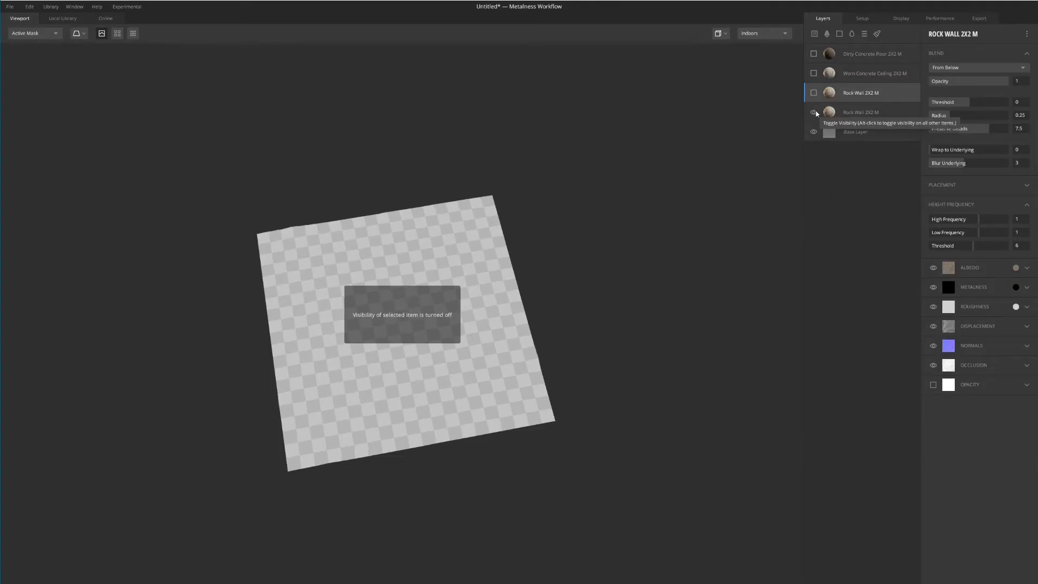
- Hide the base layer and display the lower Rock Wall 2X2 M layer in the PBR Metalness view
click(814, 131)
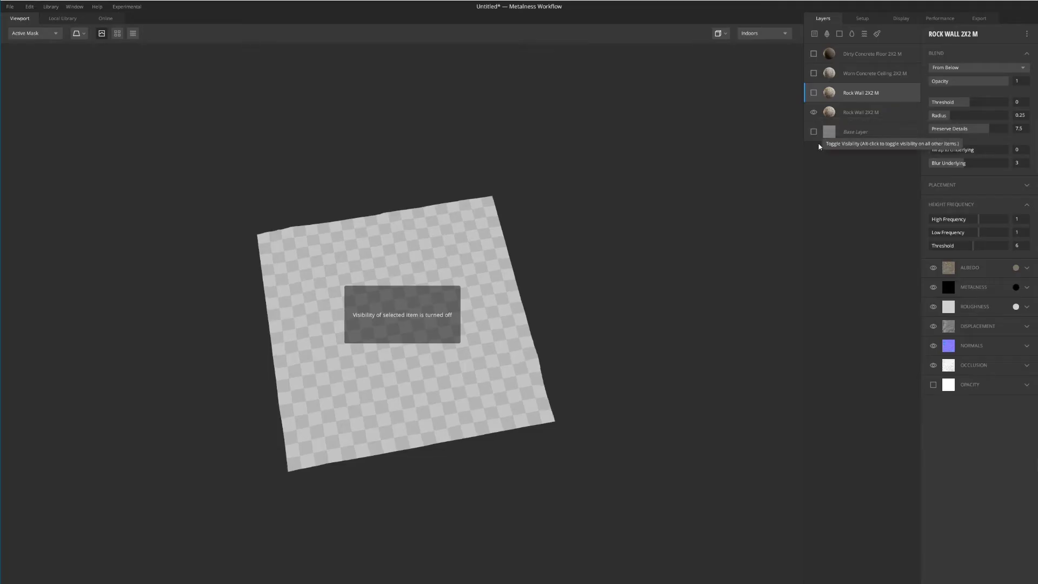
click(834, 112)
key(1)
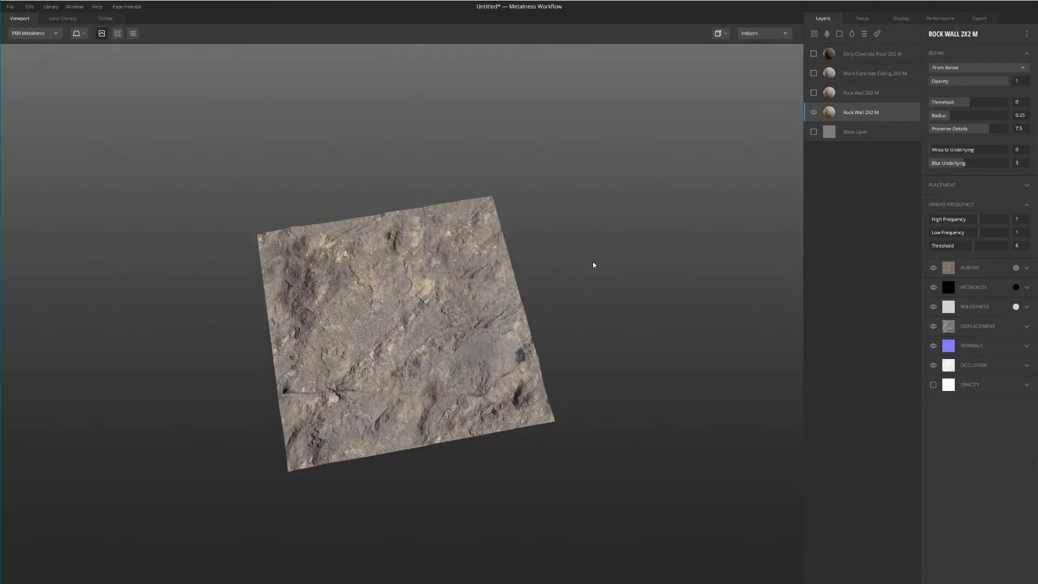
- Examine the displacement of the rock wall surface from several low angles and up close
drag(560, 400, 584, 290)
scroll(378, 348, up, 5)
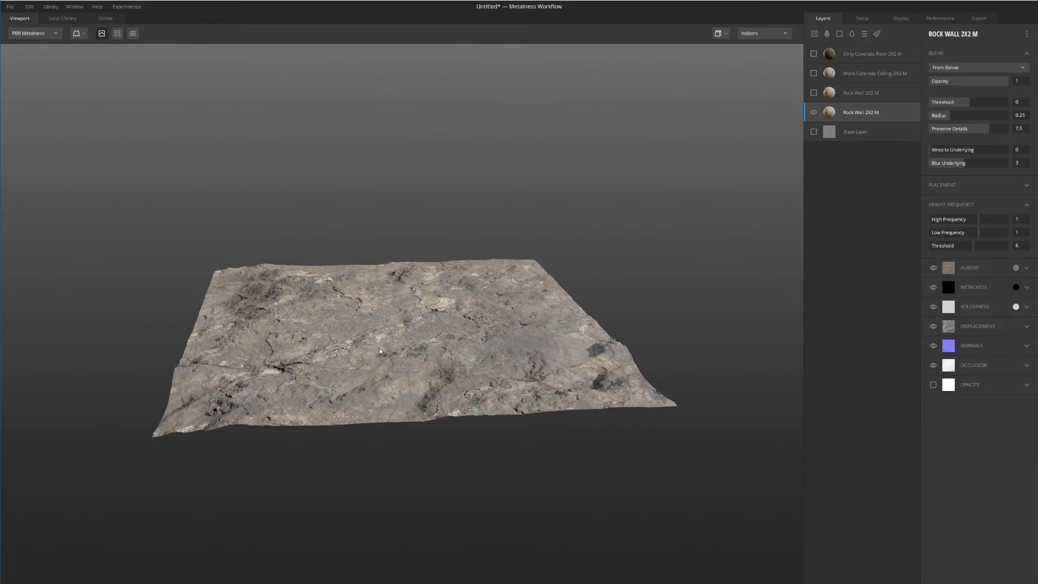
scroll(412, 328, down, 5)
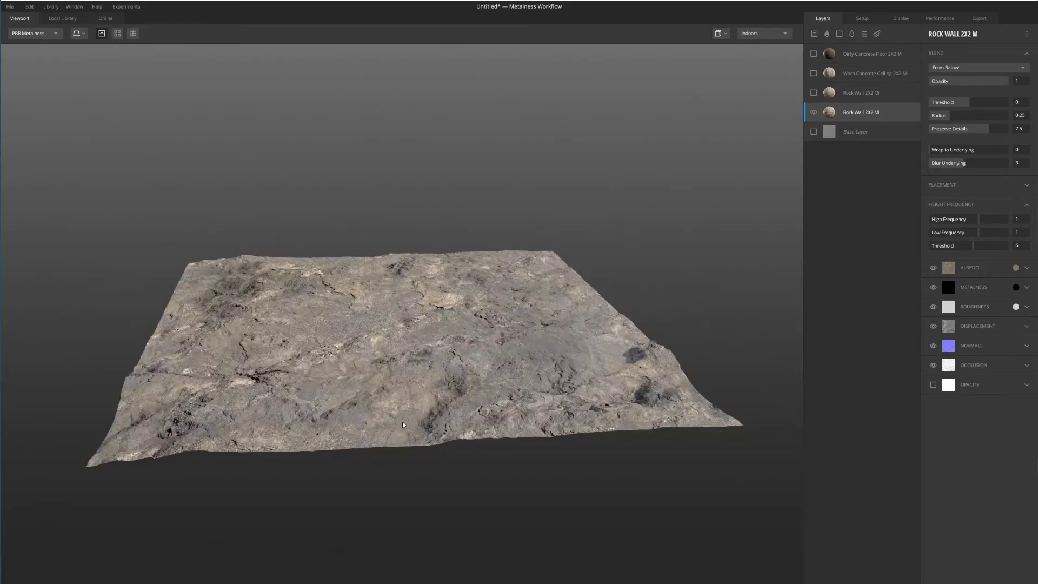
drag(402, 420, 395, 356)
scroll(396, 391, up, 4)
drag(397, 392, 567, 435)
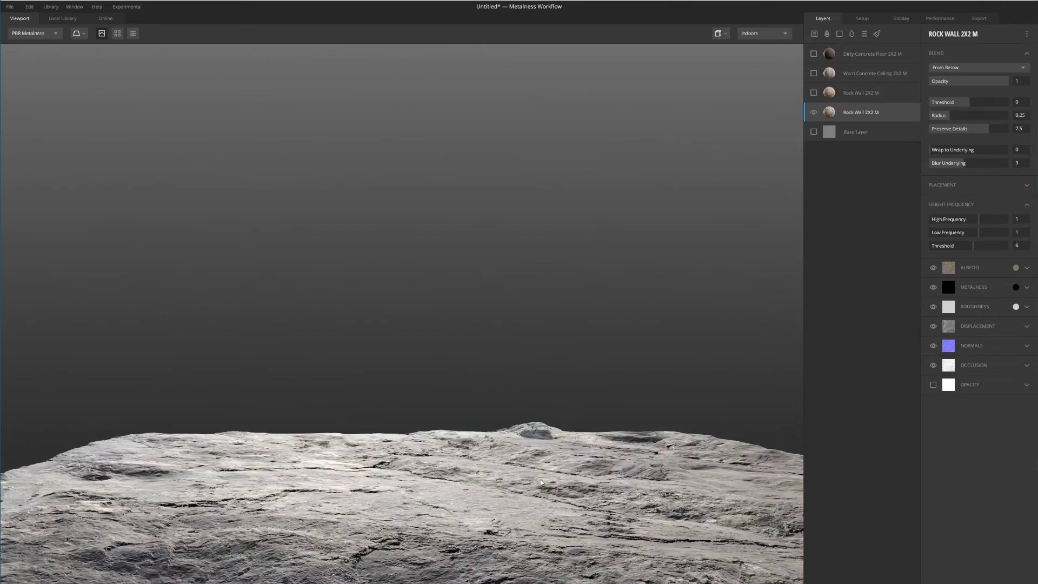
scroll(470, 456, down, 5)
drag(471, 457, 423, 476)
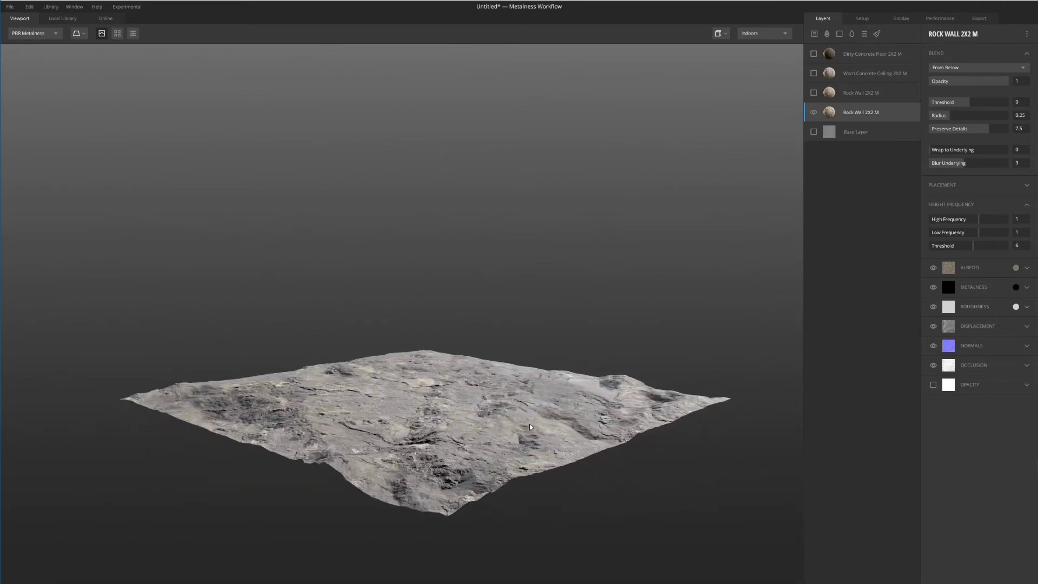
scroll(515, 422, up, 2)
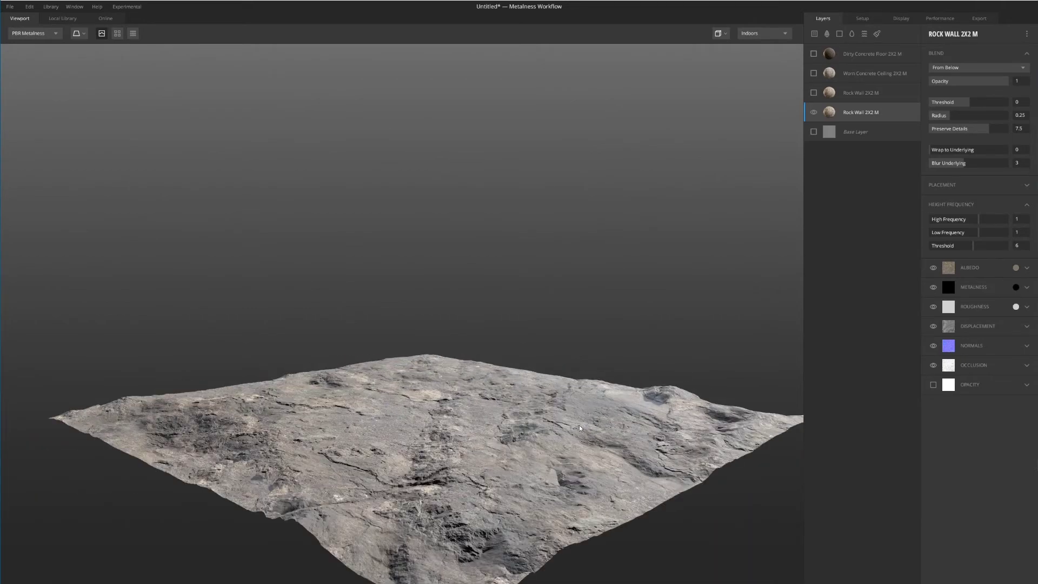
drag(579, 425, 643, 422)
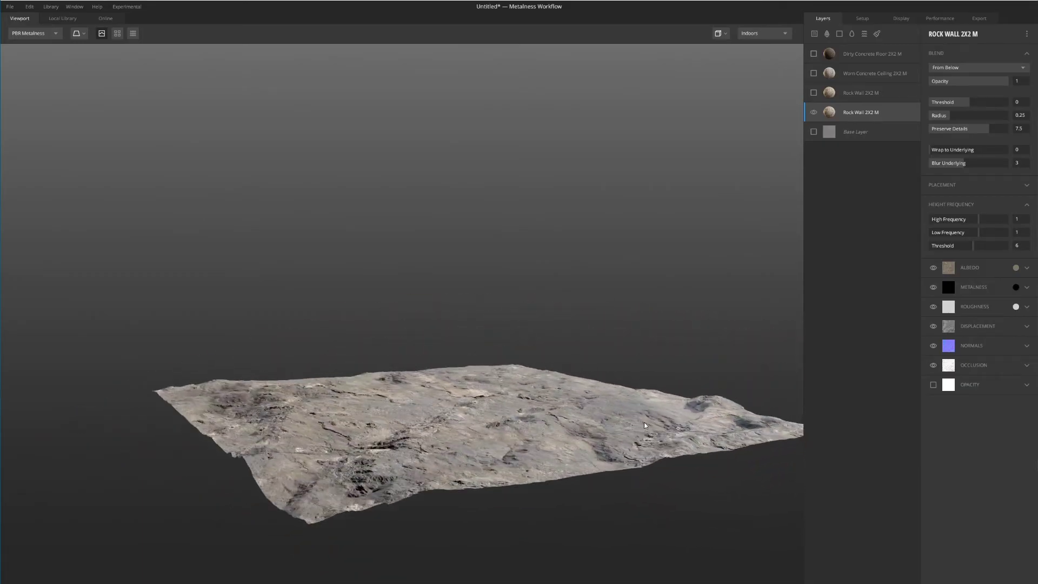
scroll(700, 428, up, 3)
drag(694, 464, 626, 383)
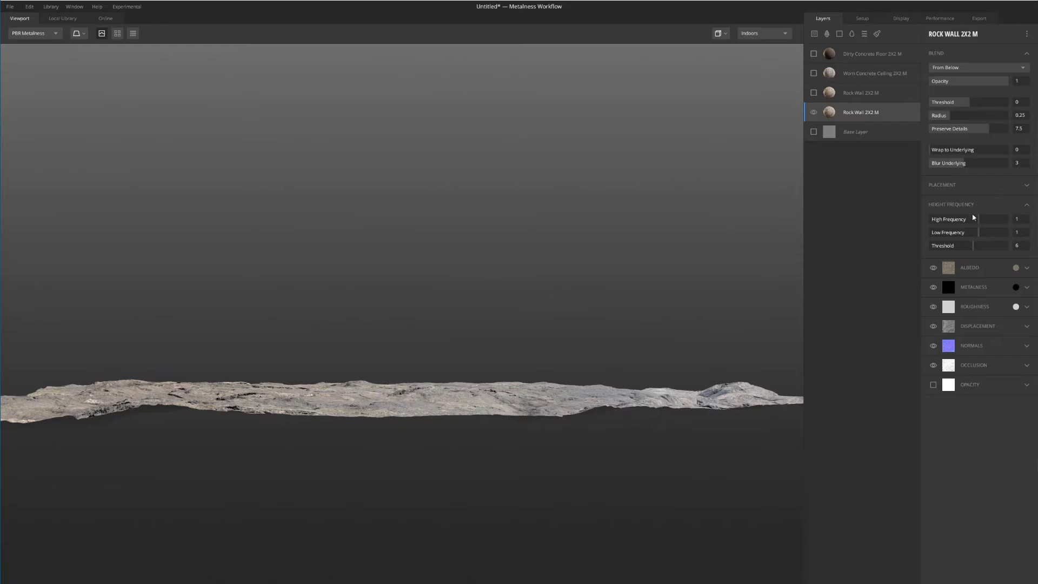
- Flatten the lower Rock Wall layer by setting its High Frequency to 0.1 and Low Frequency to 0.219
click(1025, 205)
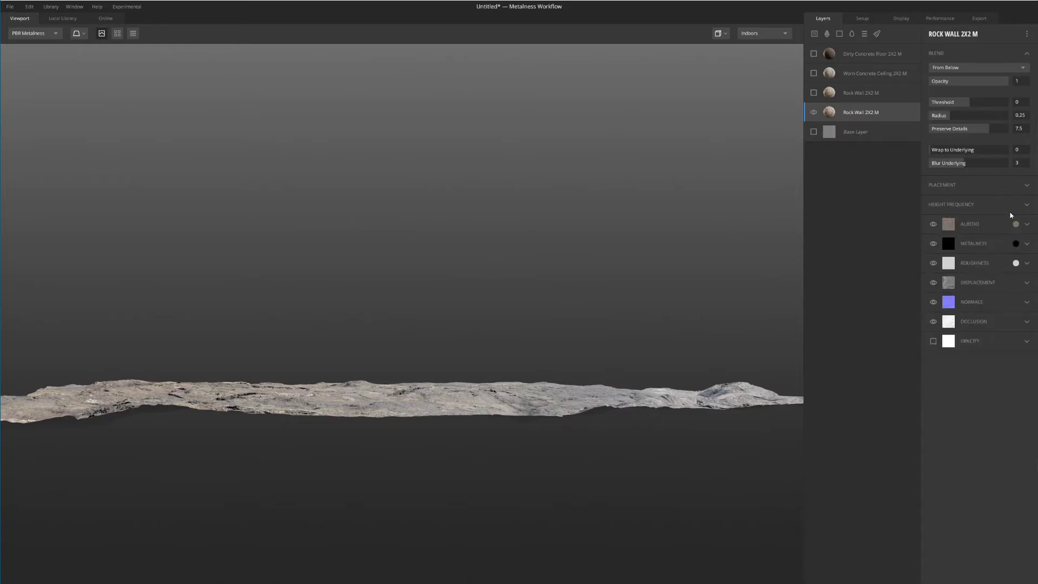
click(1026, 205)
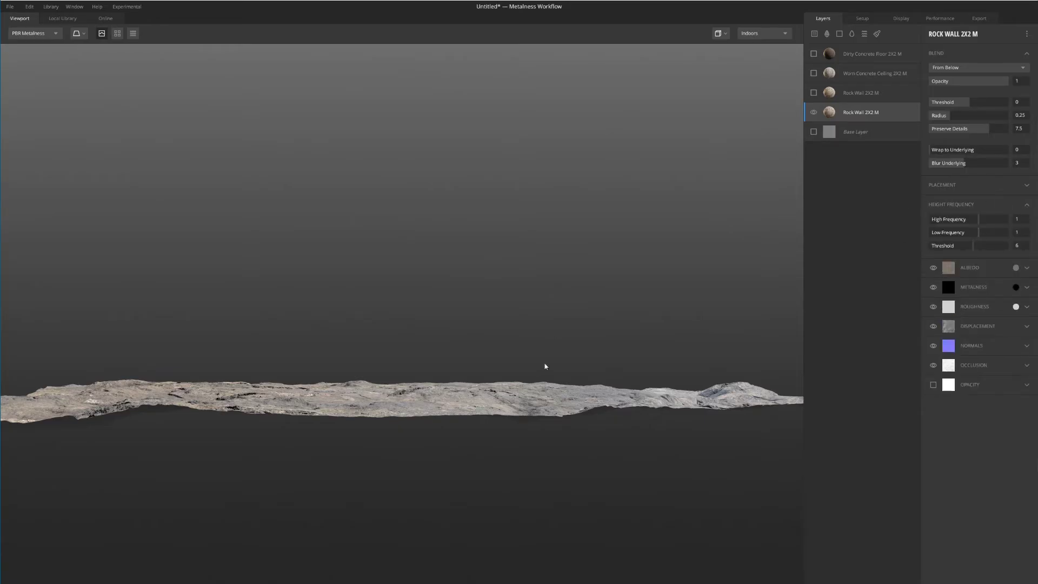
mouse_move(977, 220)
mouse_down()
mouse_move(967, 217)
mouse_move(964, 234)
mouse_move(970, 220)
mouse_up()
drag(393, 400, 364, 459)
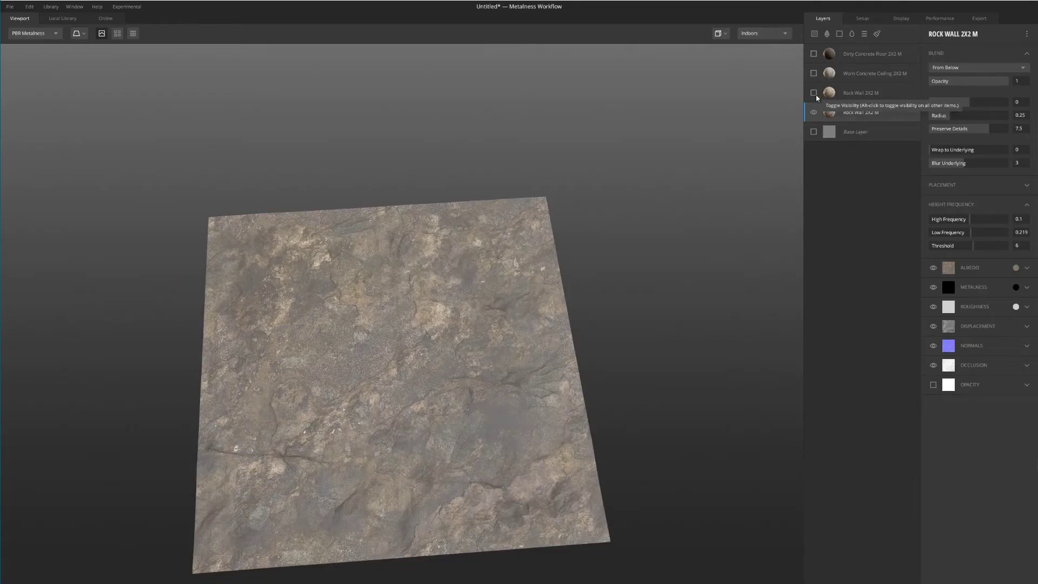
- Delete the hidden upper Rock Wall 2X2 M layer and duplicate the flattened one
click(833, 95)
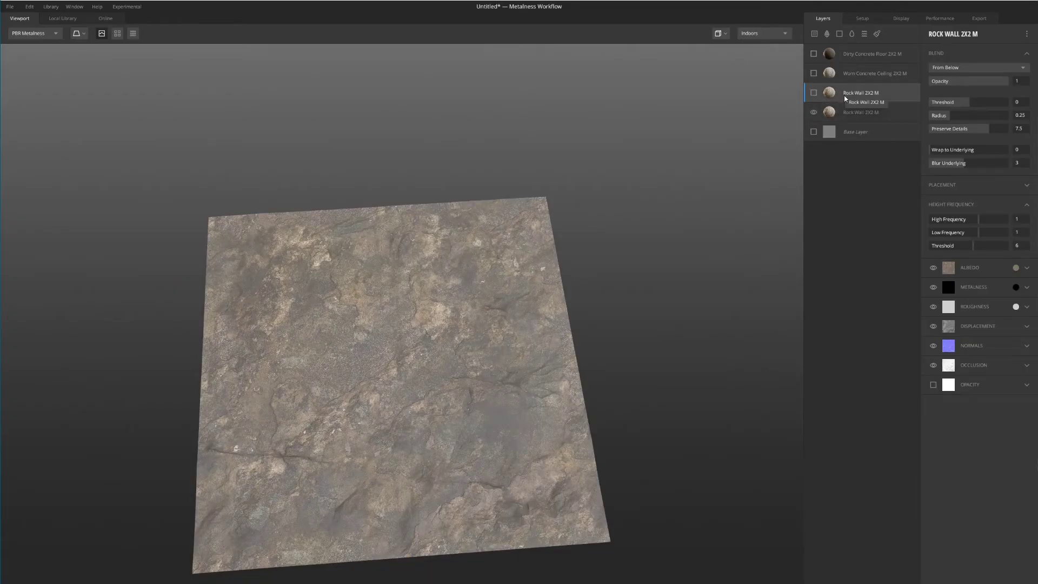
key(Delete)
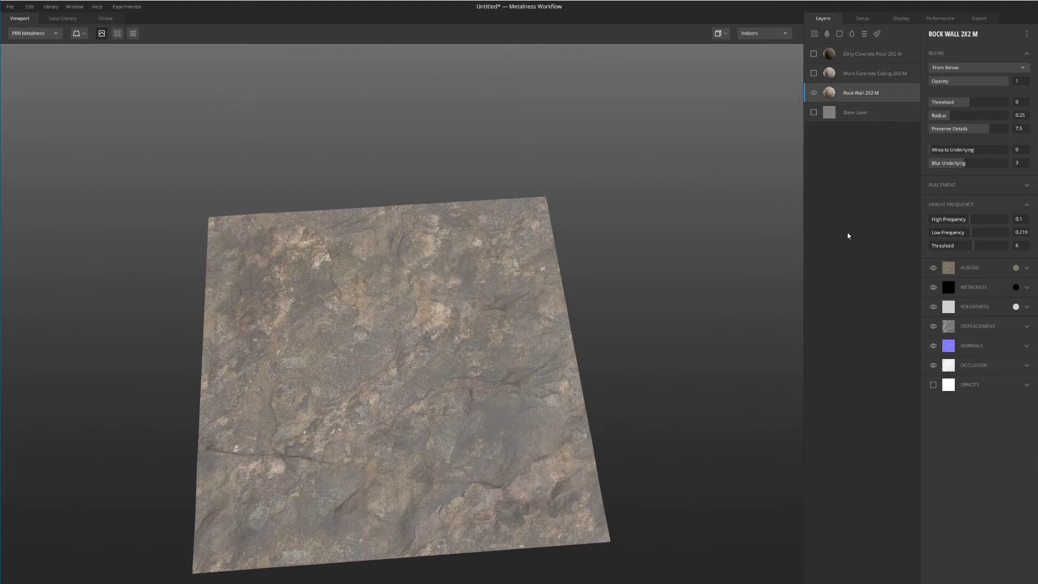
right_click(878, 91)
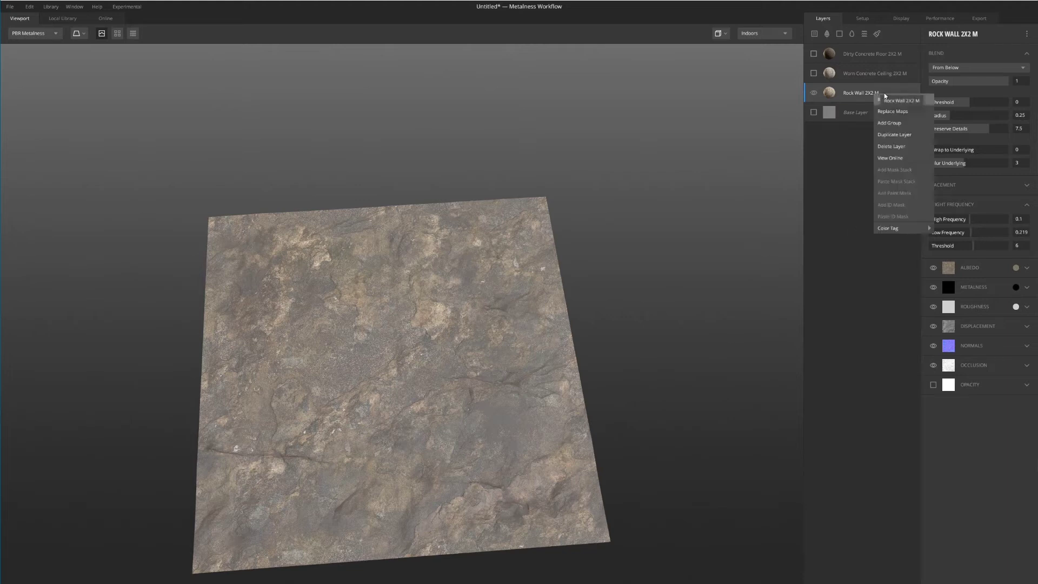
click(901, 136)
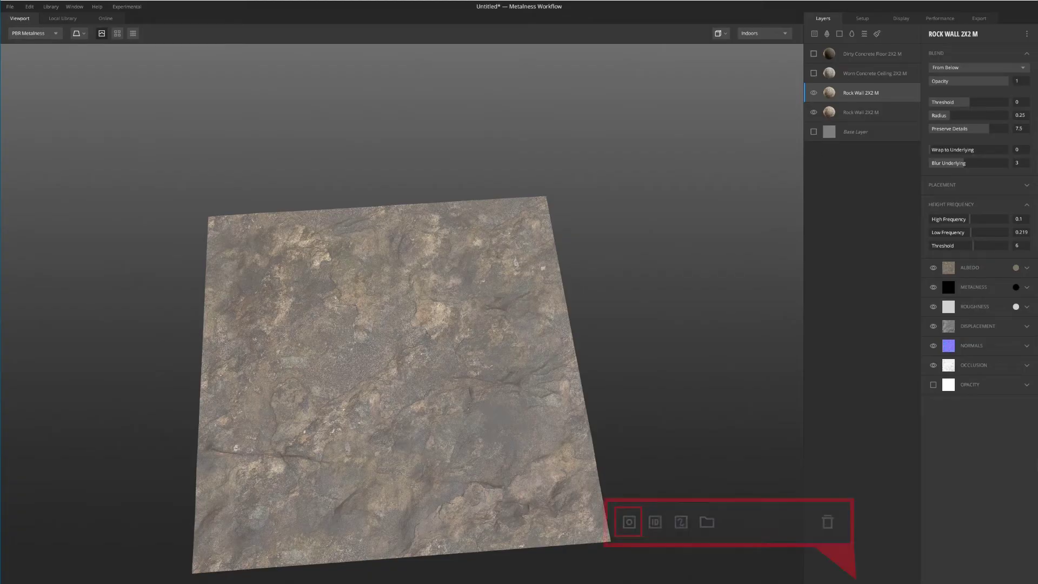
- Add a mask stack with a Square pattern to the upper Rock Wall 2X2 M layer
click(814, 582)
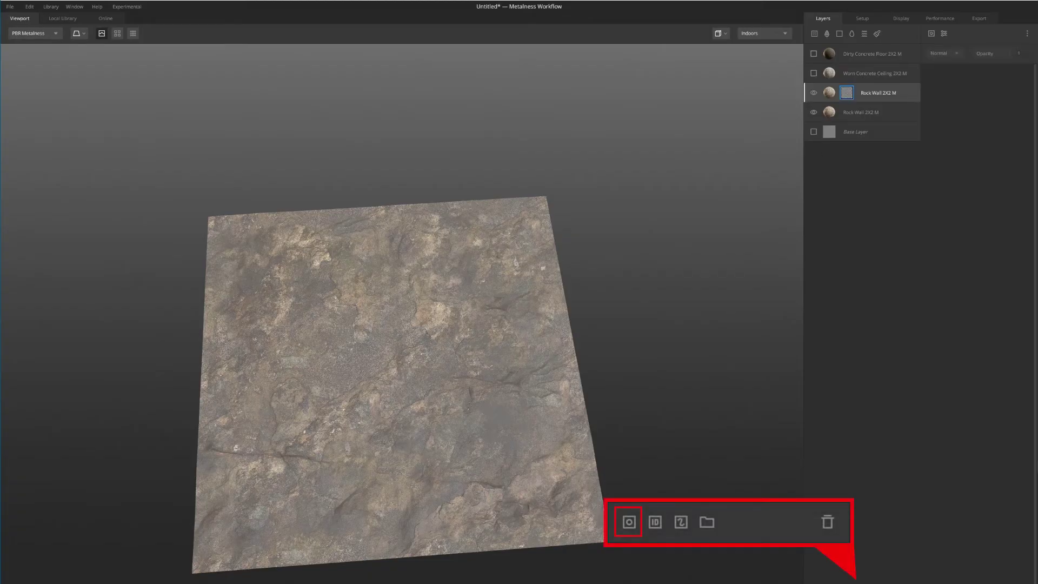
click(931, 33)
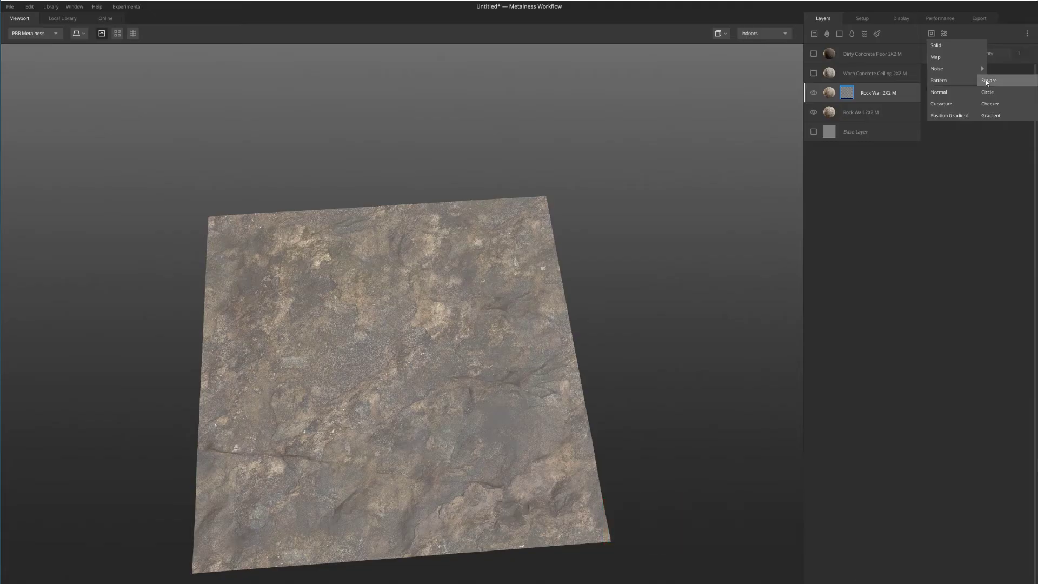
click(985, 79)
alt+drag(424, 270, 450, 278)
scroll(450, 278, down, 3)
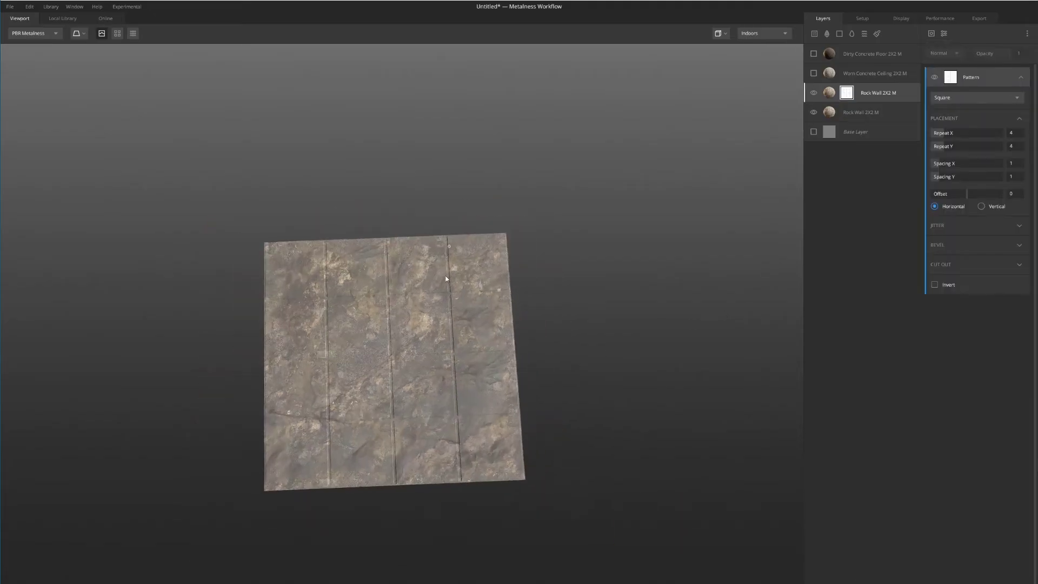
- Set the square pattern's Repeat X and Repeat Y to 6
click(1019, 134)
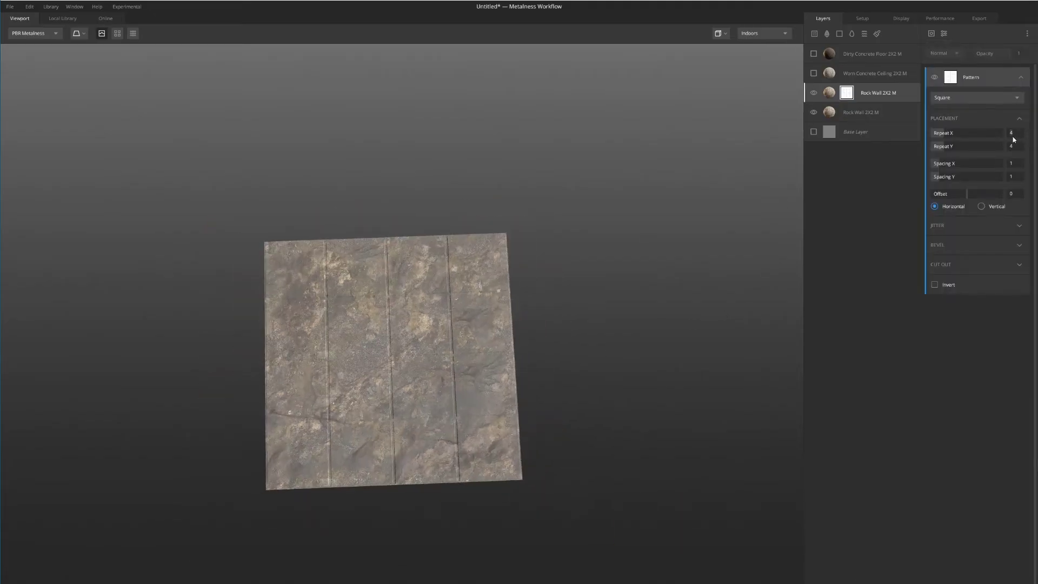
click(1011, 146)
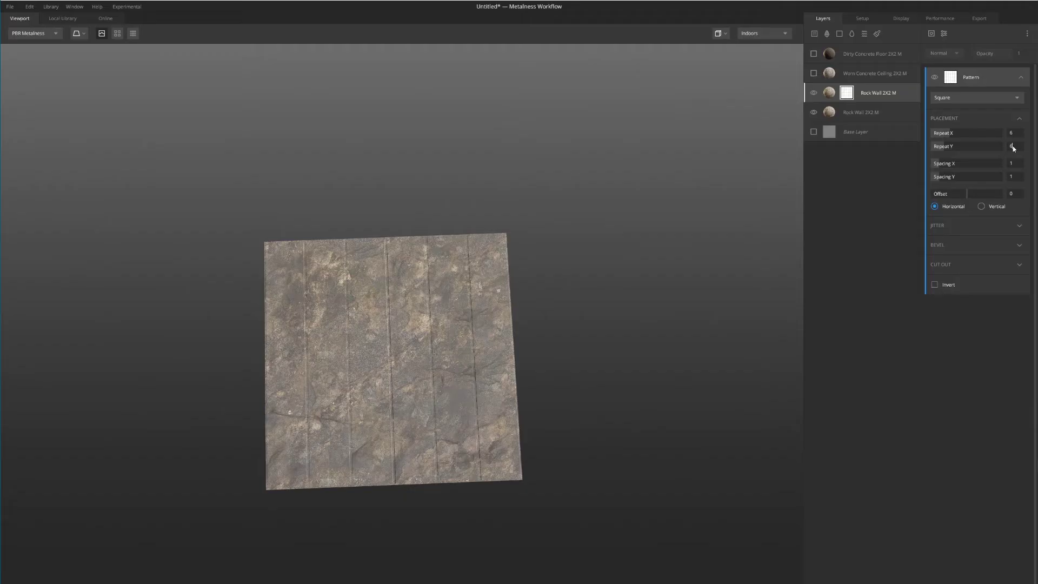
text(6)
key(Return)
alt+drag(529, 405, 544, 215)
scroll(490, 365, up, 3)
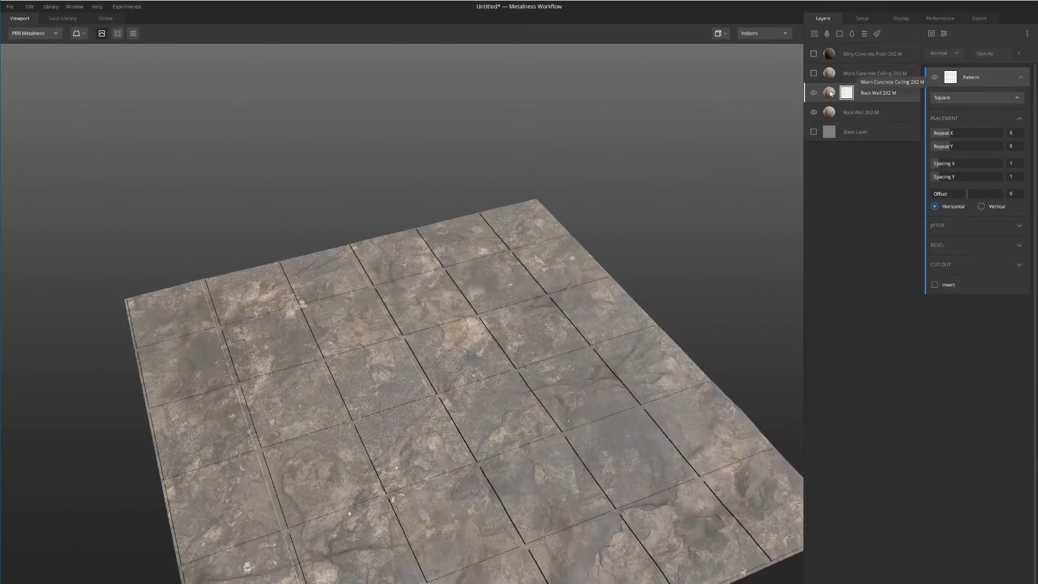
- Raise the masked Rock Wall layer's blend threshold to 0.567 and inspect the tile grooves
click(878, 92)
drag(970, 102, 981, 105)
alt+drag(597, 302, 529, 428)
scroll(544, 263, down, 5)
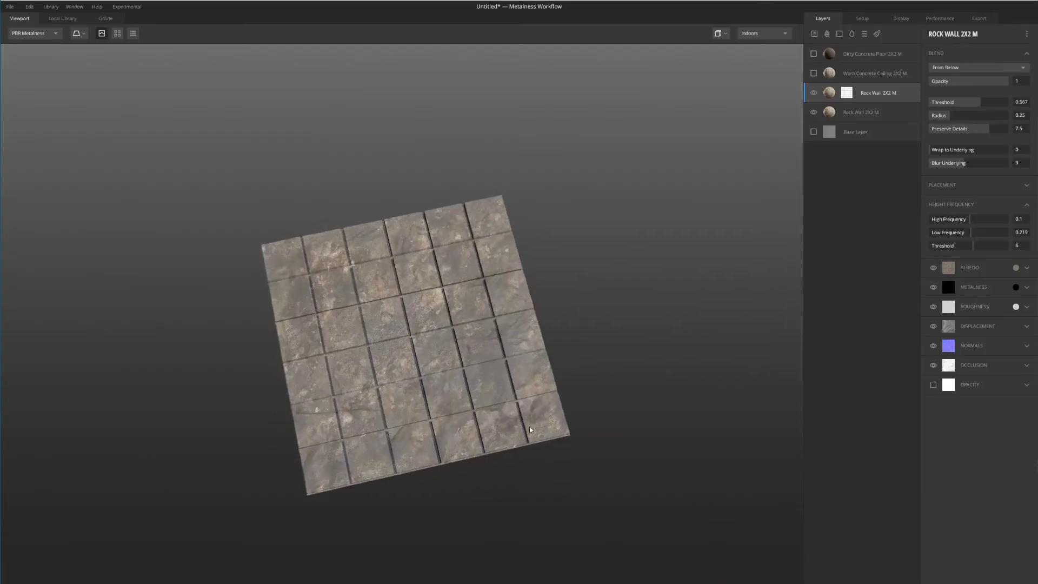
scroll(489, 396, up, 5)
alt+drag(489, 396, 481, 334)
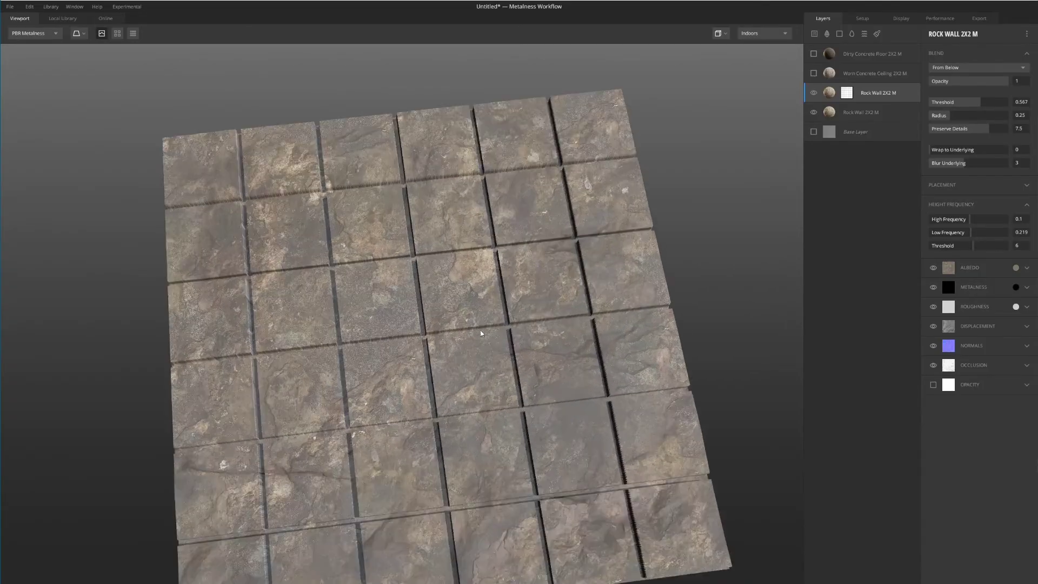
scroll(381, 211, down, 4)
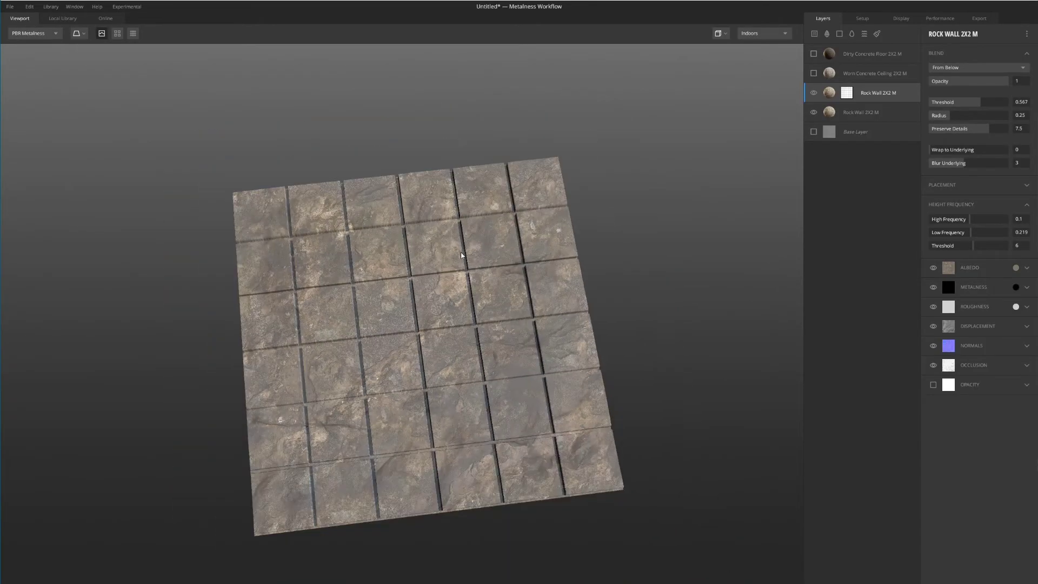
alt+drag(381, 211, 458, 240)
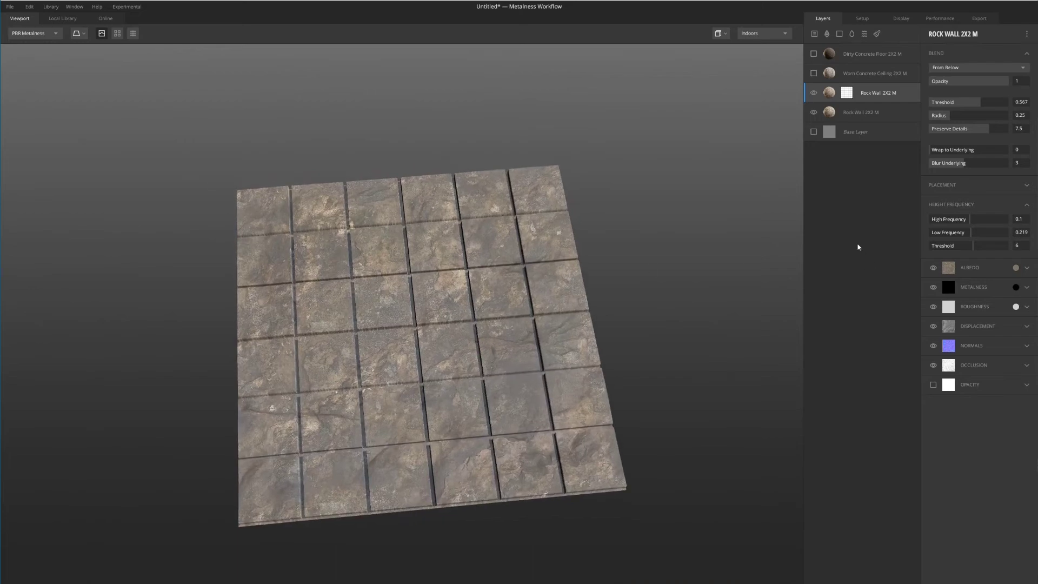
- Add a Projection modifier to the Rock Wall layer's mask stack and set it to Freeform
click(847, 94)
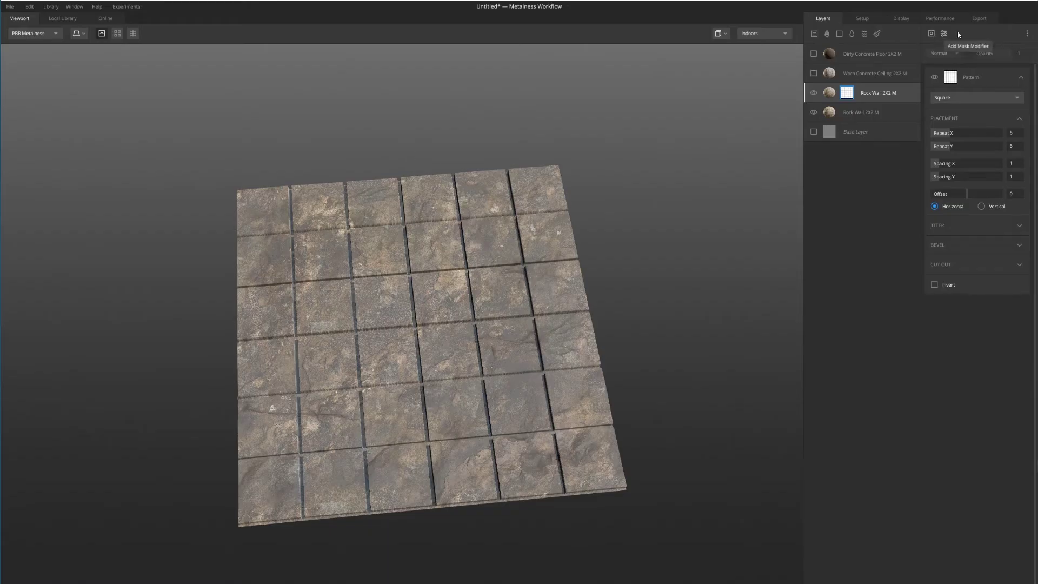
click(943, 34)
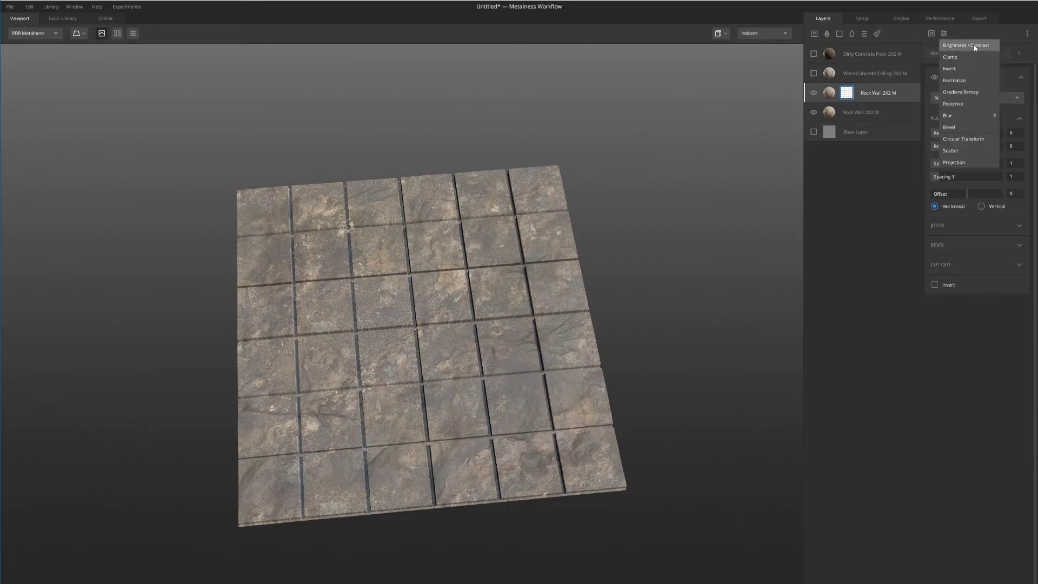
click(954, 162)
click(952, 89)
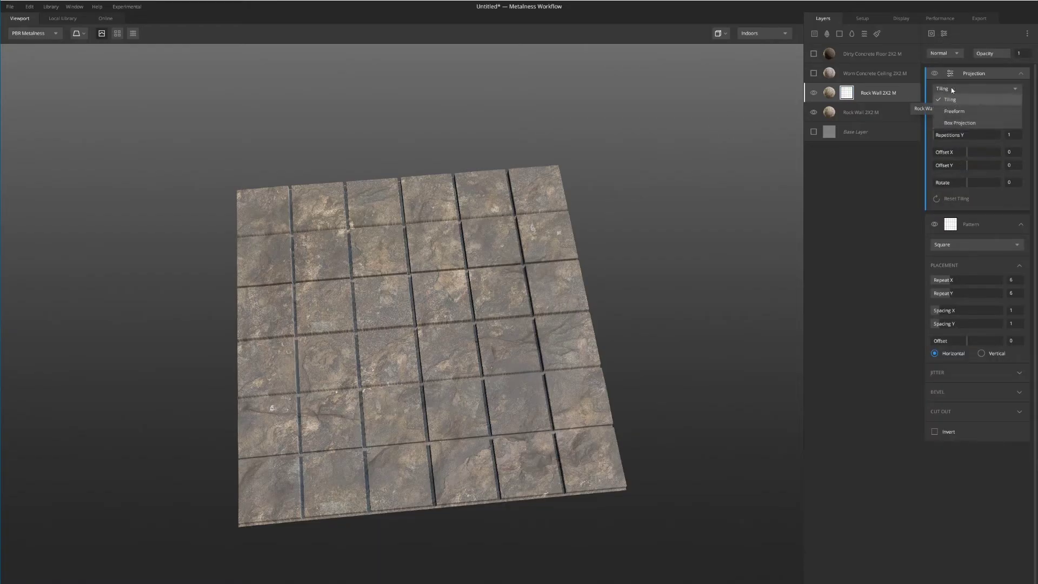
click(955, 111)
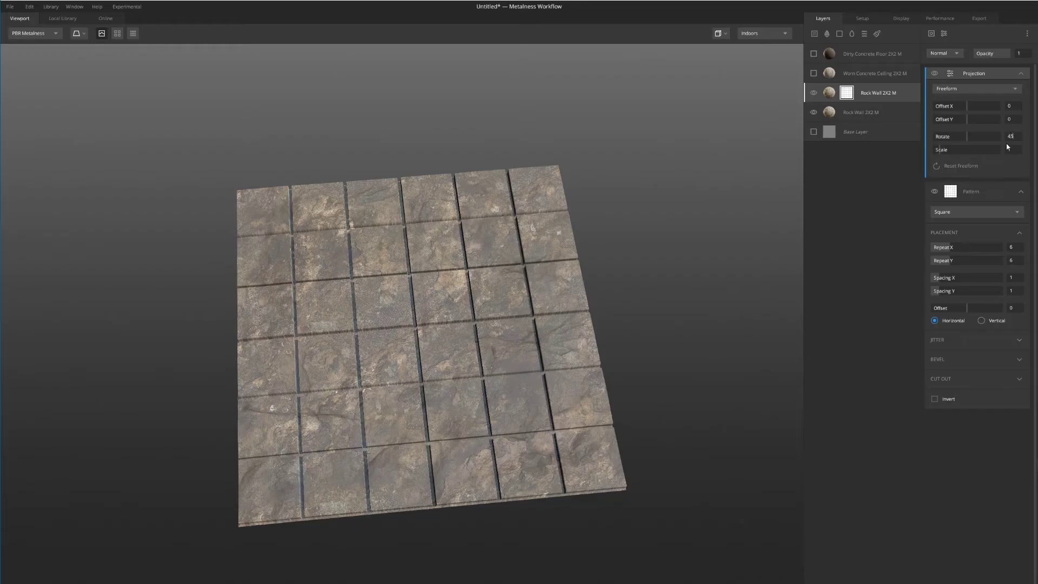
- Rotate the Freeform projection by 45 and inspect the diagonal tile pattern
text(45)
key(Return)
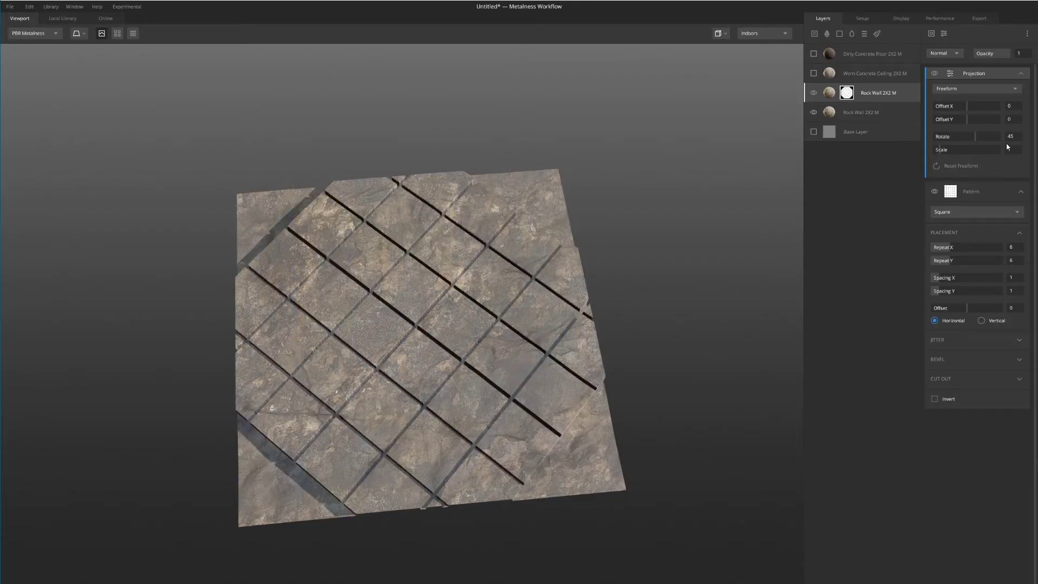
drag(536, 299, 565, 277)
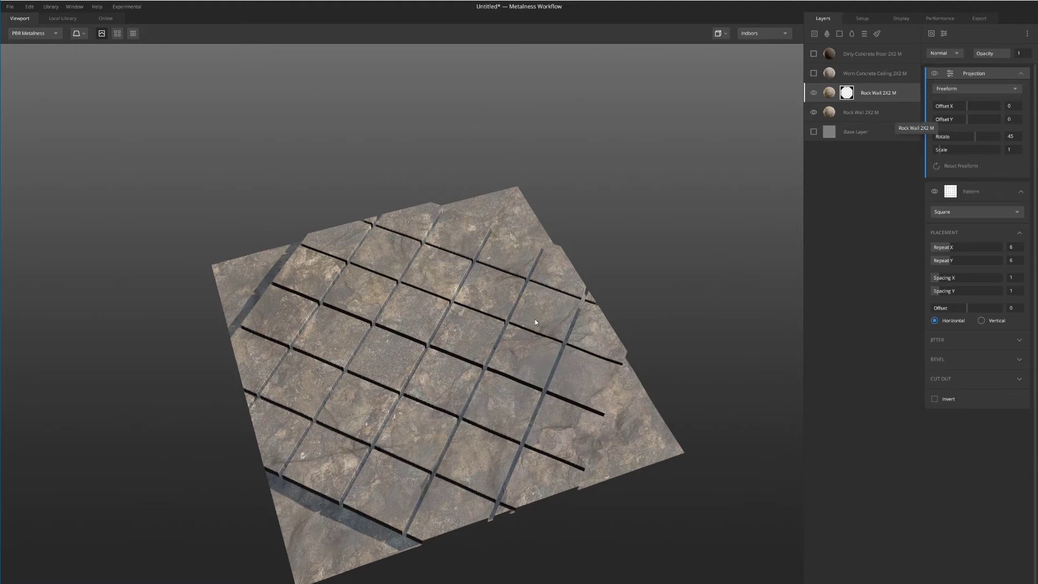
scroll(534, 319, down, 3)
scroll(530, 324, up, 2)
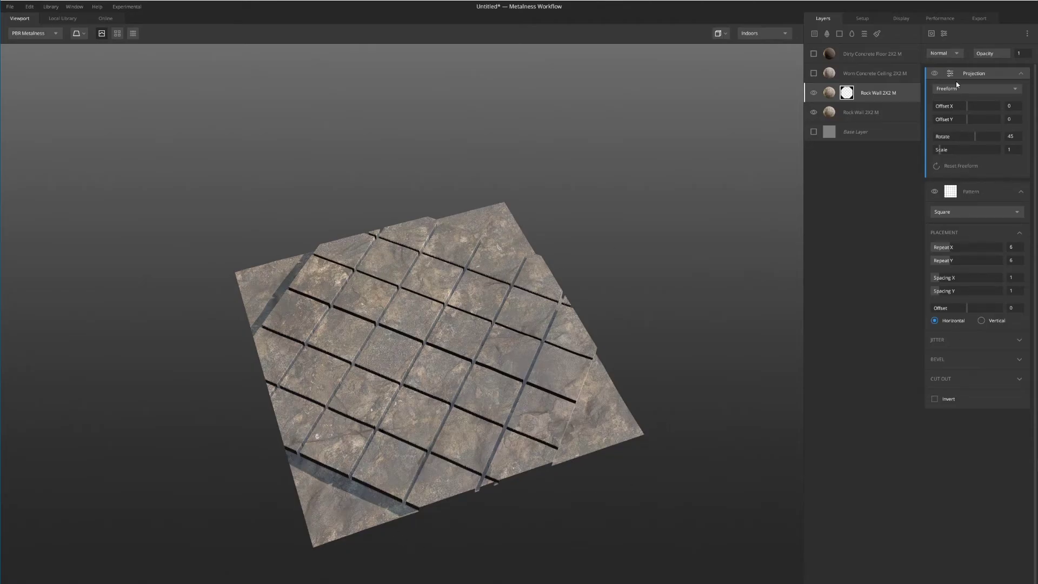
- Add a second Square pattern component above the Projection modifier in the Rock Wall layer's mask stack
click(955, 55)
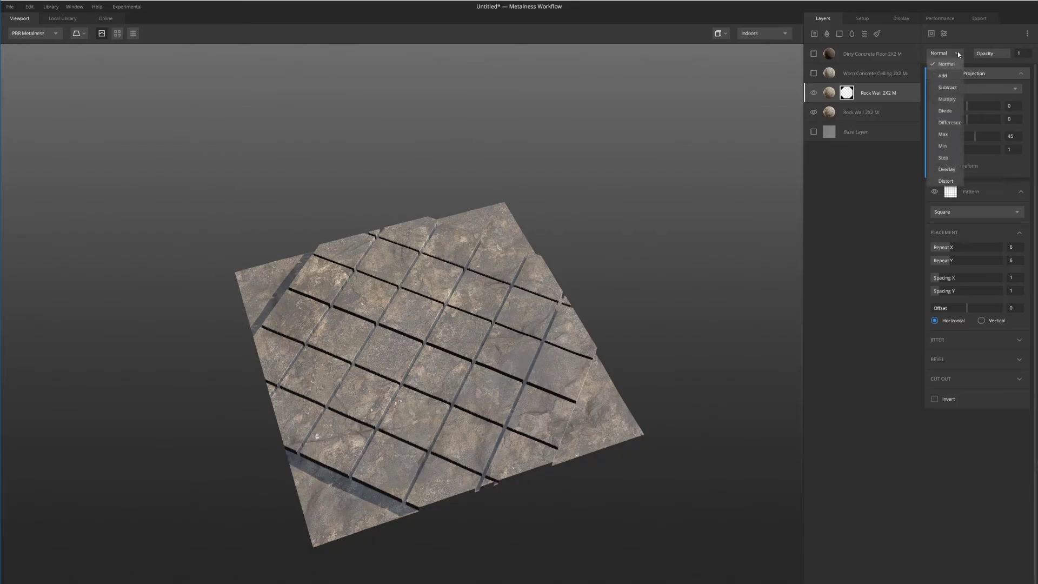
click(931, 34)
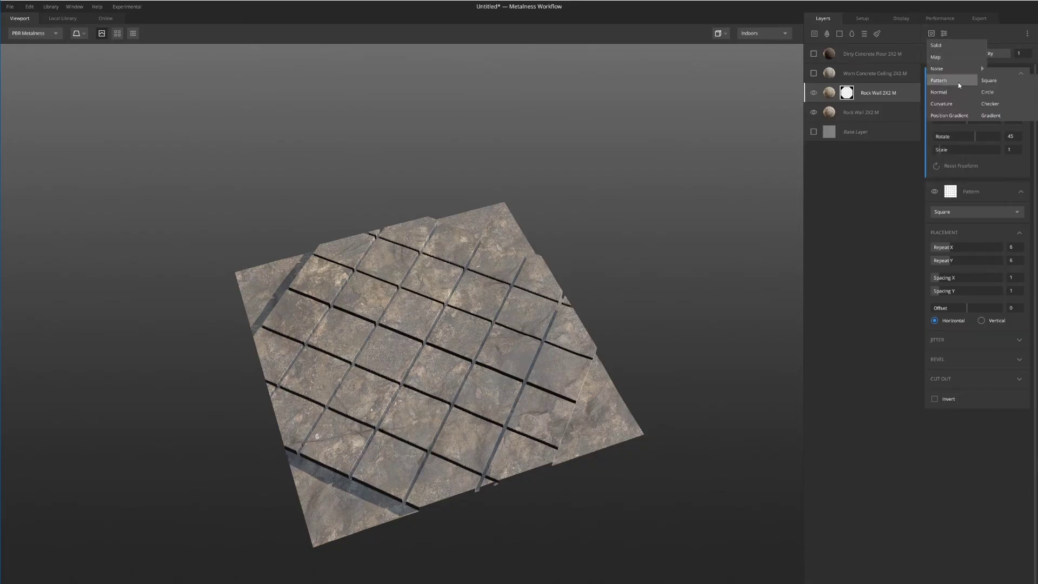
click(989, 80)
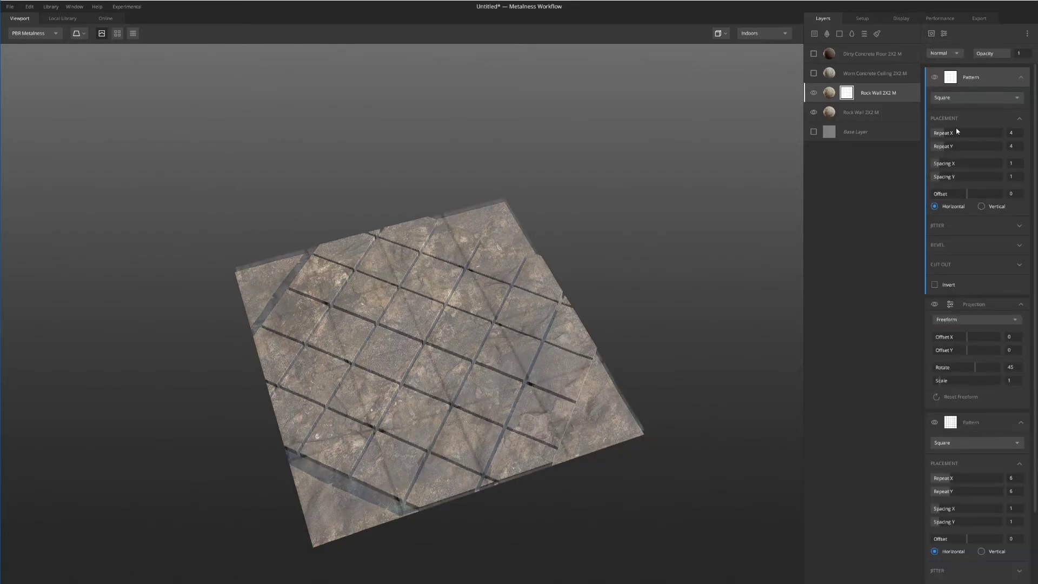
- Set the new square pattern's Repeat X and Repeat Y to 1
double_click(1010, 133)
text(1)
double_click(1011, 147)
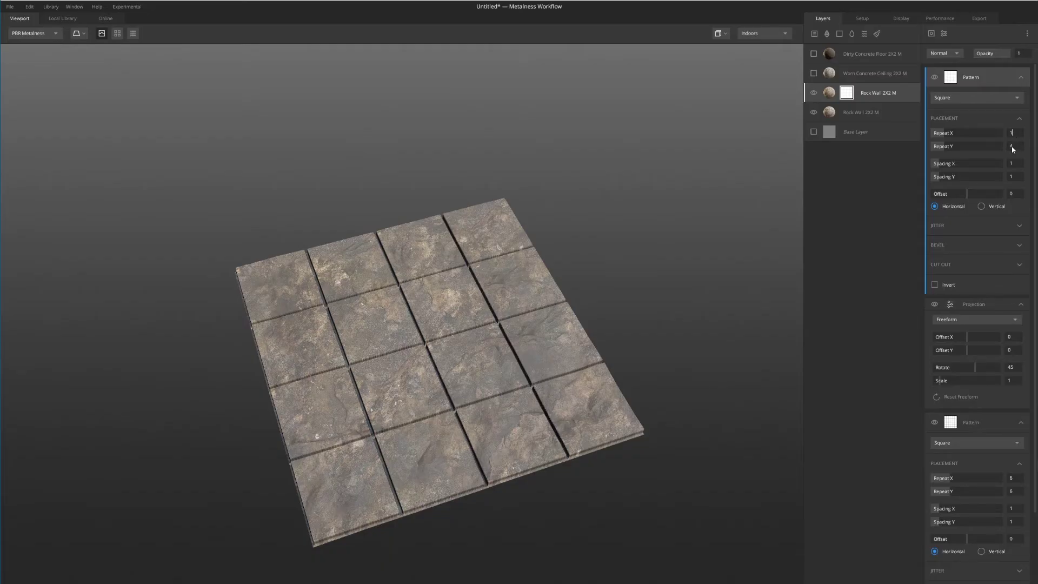
text(1)
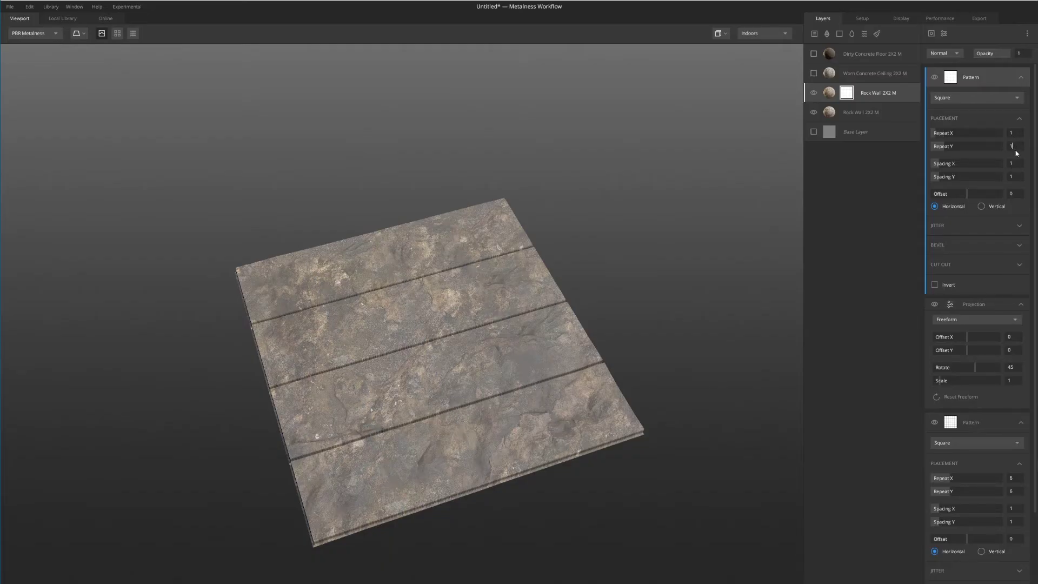
key(Return)
- Preview the layer mask and set the upper square pattern's Spacing X and Spacing Y to 30
double_click(1012, 164)
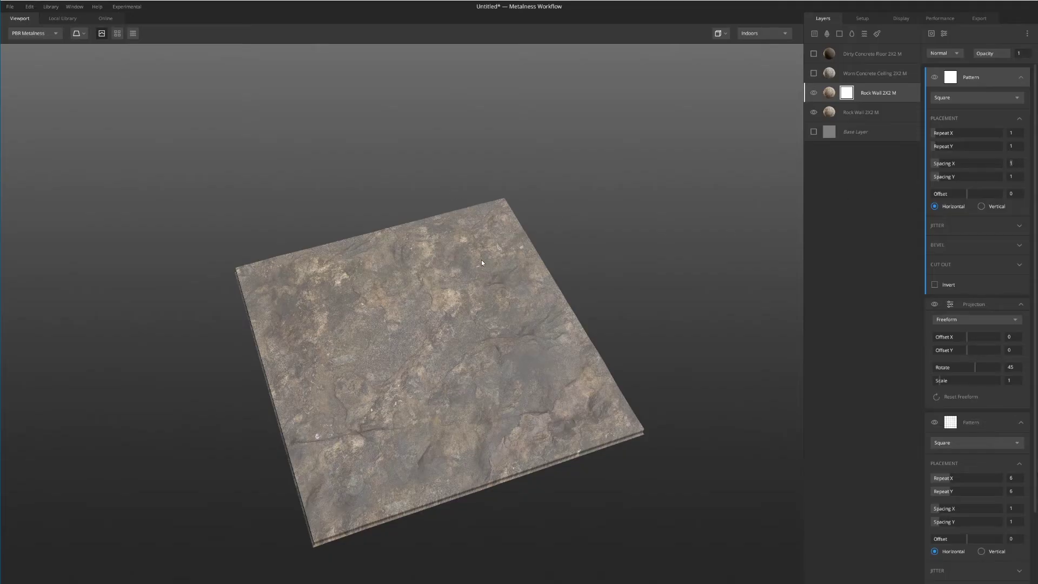
drag(492, 288, 446, 345)
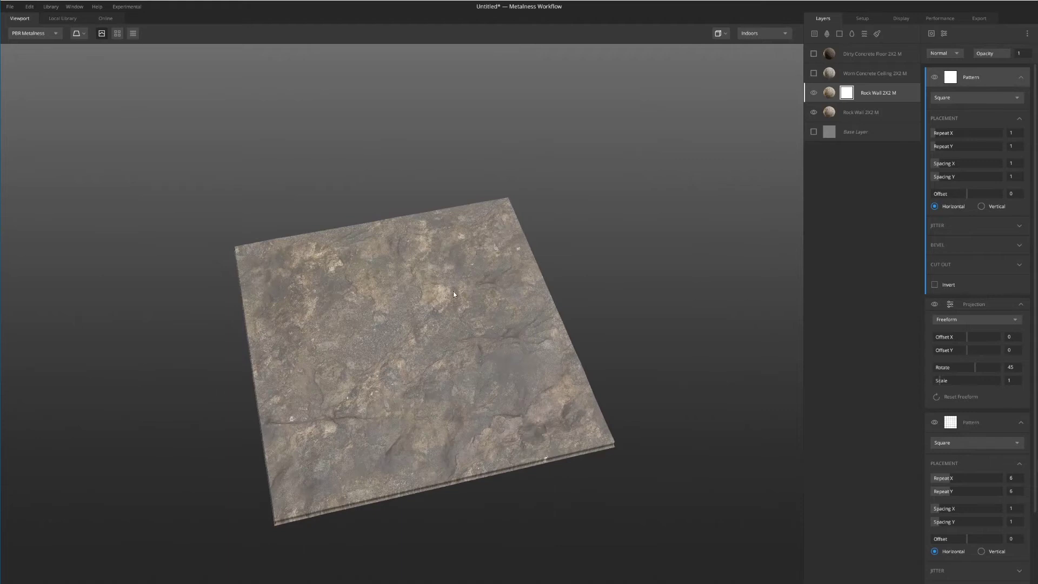
key(q)
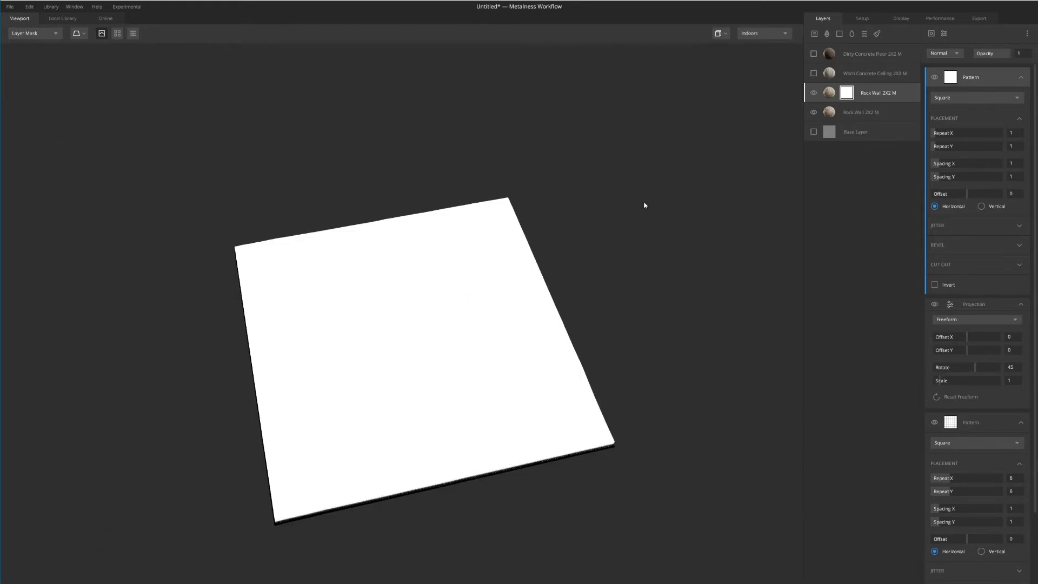
click(1012, 164)
text(130)
key(Return)
key(BackSpace)
key(BackSpace)
key(BackSpace)
text(30)
key(Return)
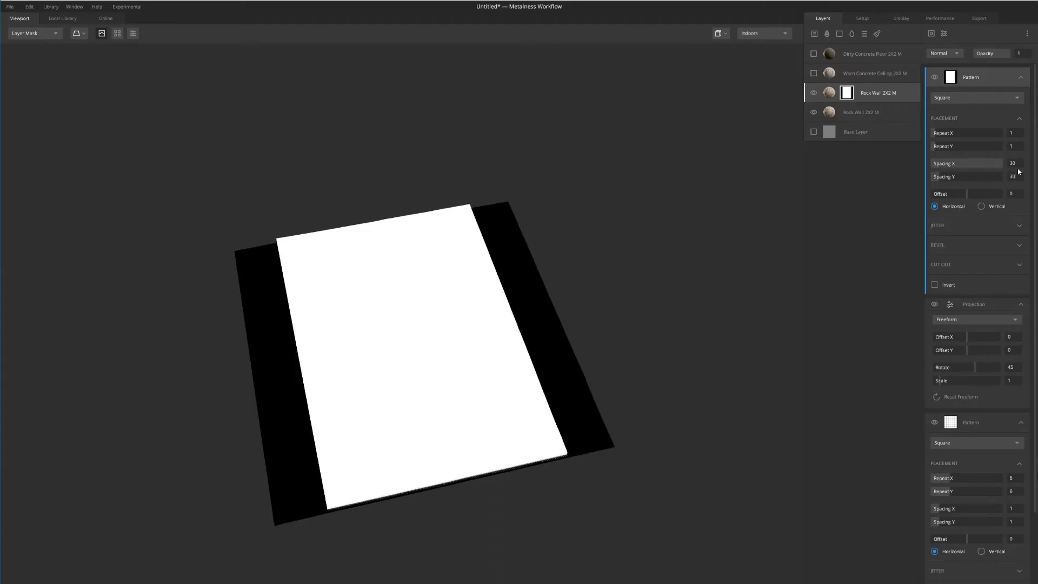
key(Return)
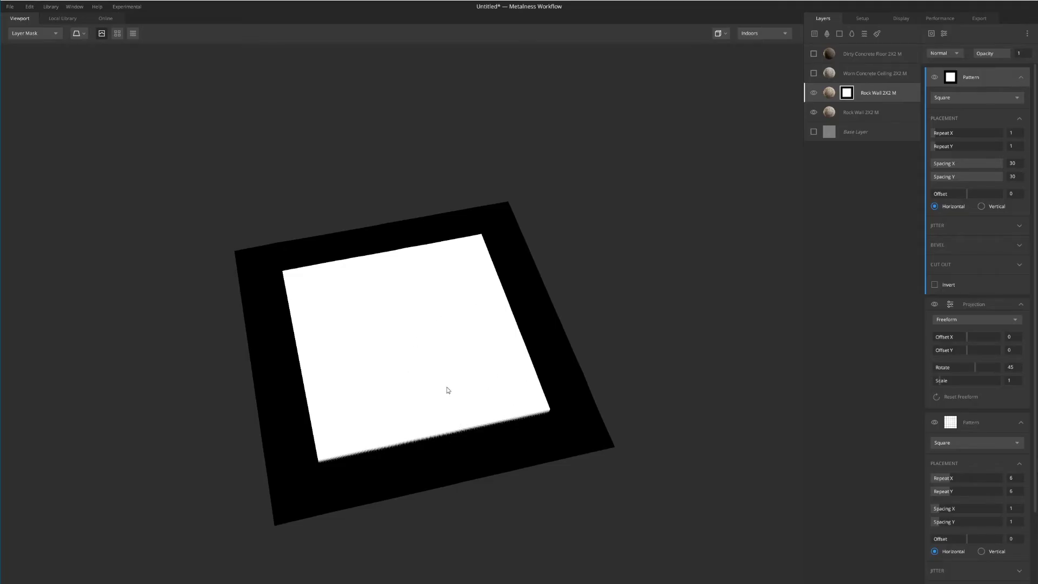
- Examine the inset square in the layer mask view and its raised edges in the PBR Metalness view
drag(438, 343, 466, 319)
scroll(465, 320, down, 3)
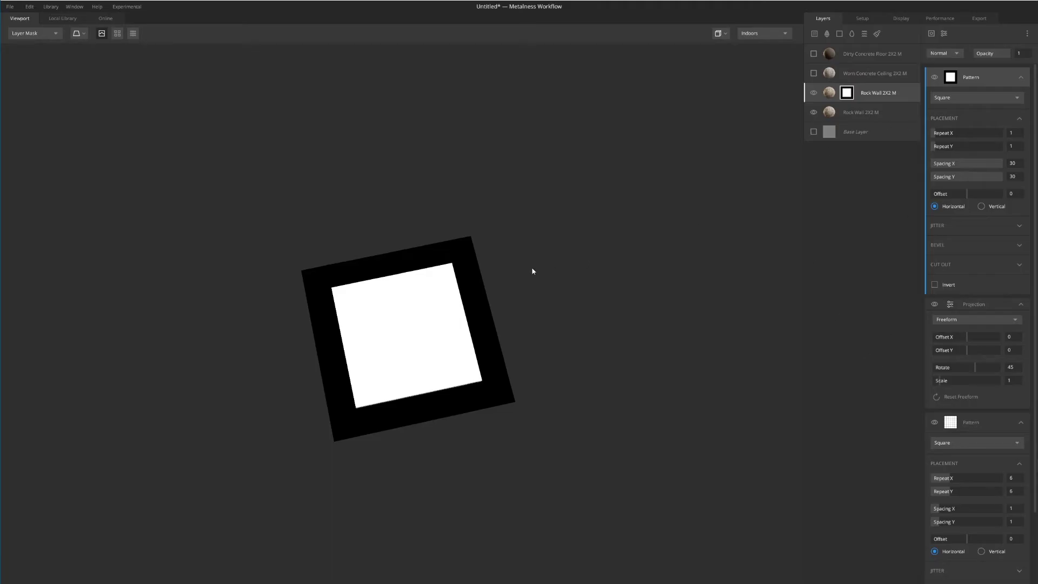
key(Escape)
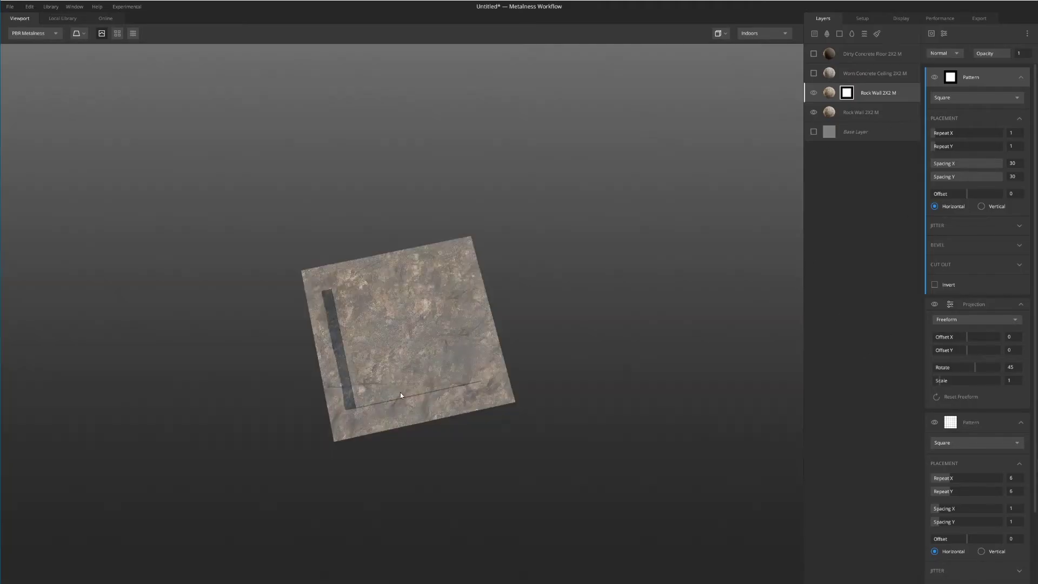
drag(400, 395, 488, 349)
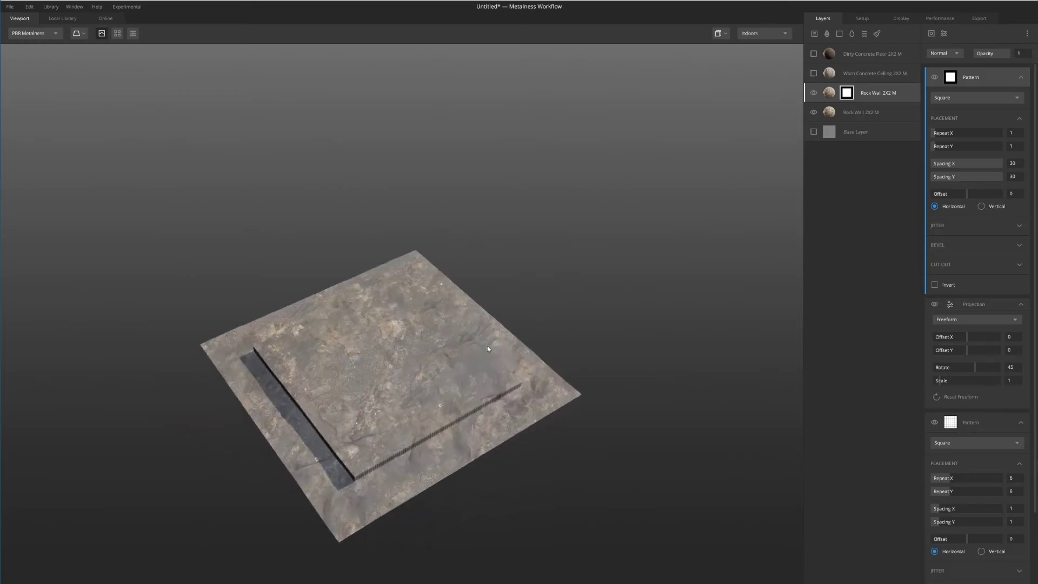
scroll(405, 346, up, 3)
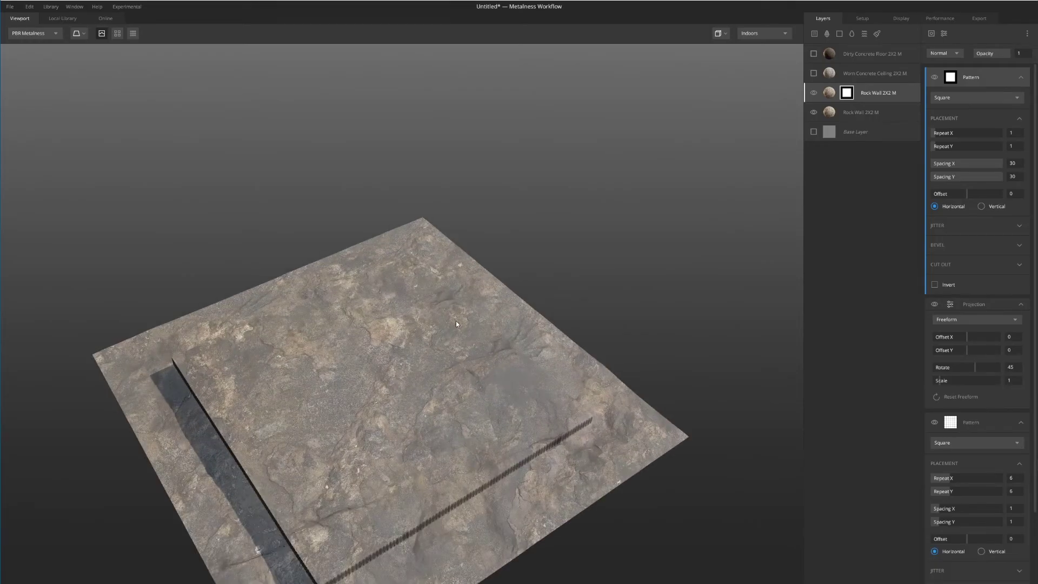
drag(481, 362, 416, 409)
scroll(487, 385, down, 3)
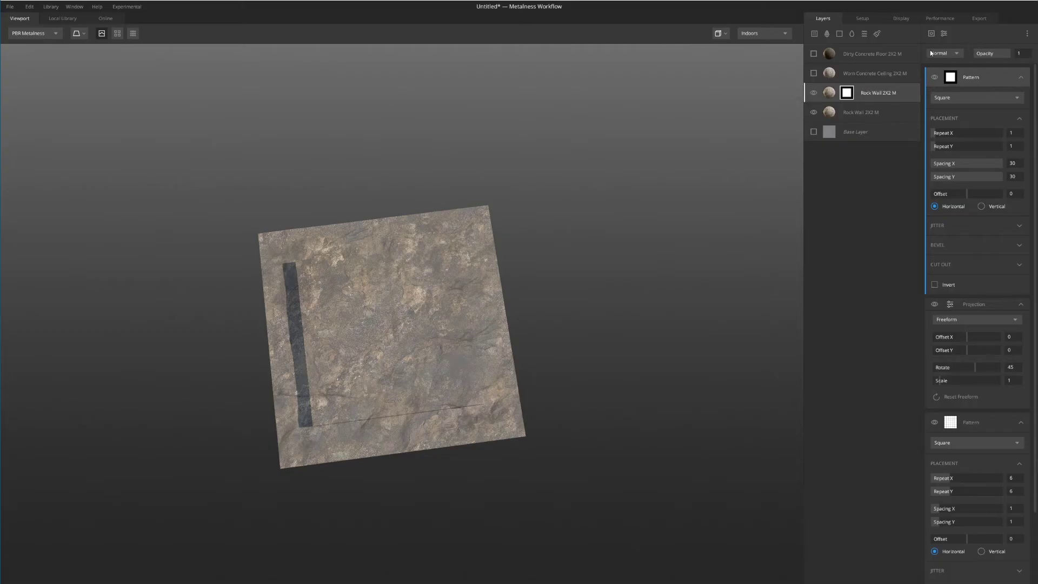
- Set the upper square pattern's blend mode to Multiply and check the combined pattern in the layer mask view
click(958, 55)
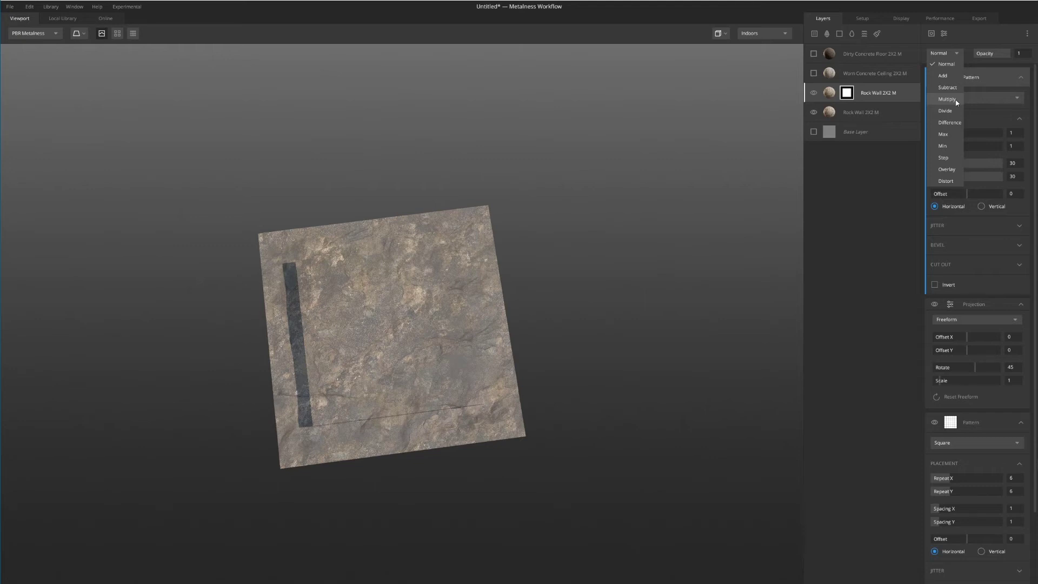
key(m)
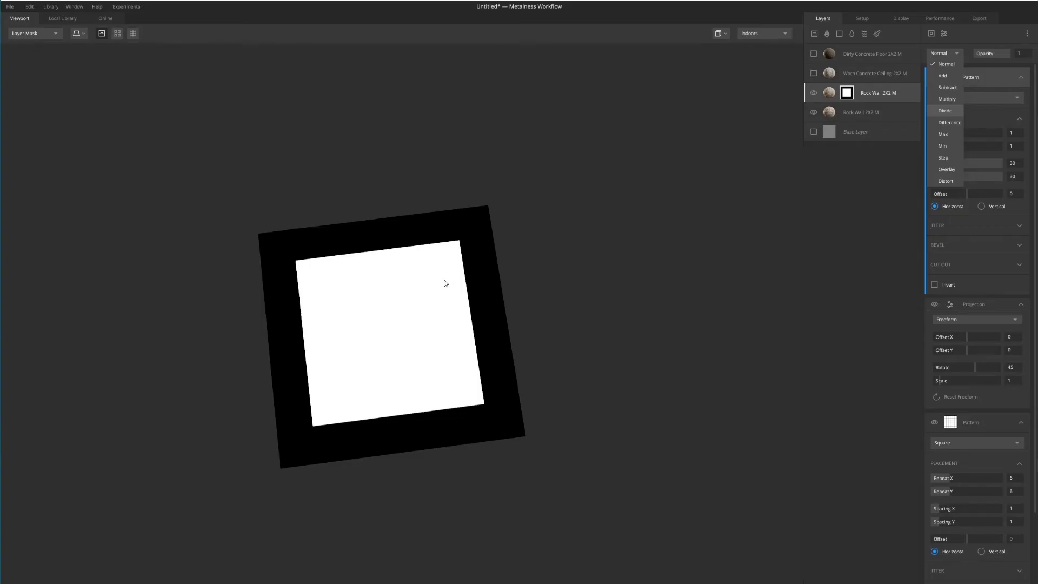
click(947, 100)
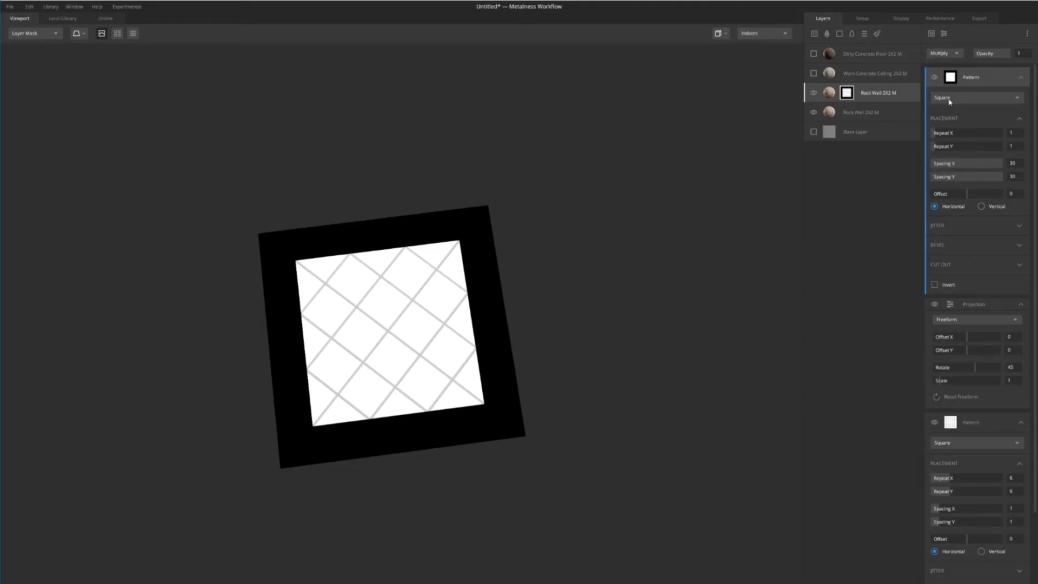
scroll(419, 363, up, 1)
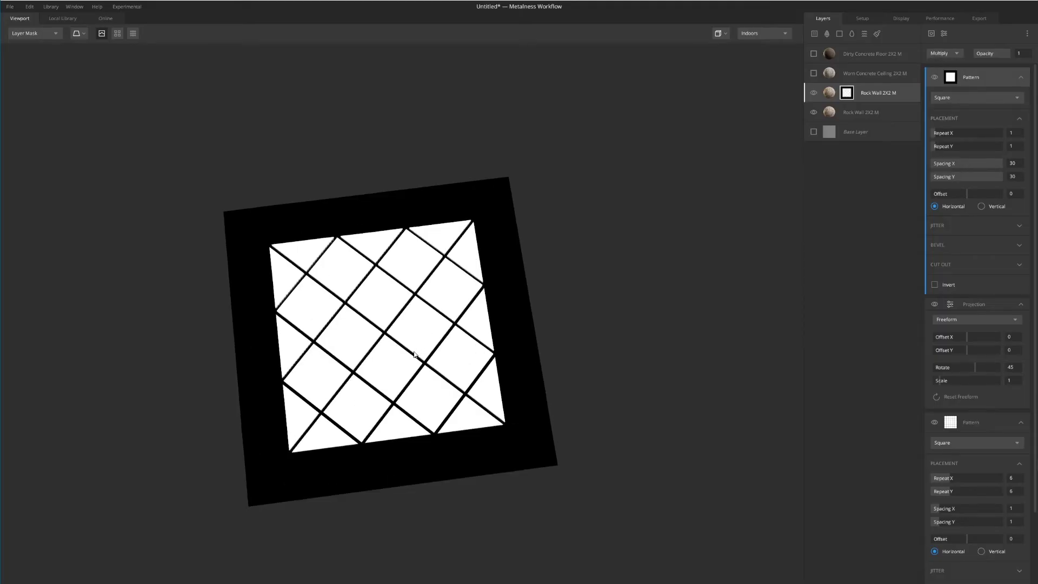
scroll(415, 359, up, 2)
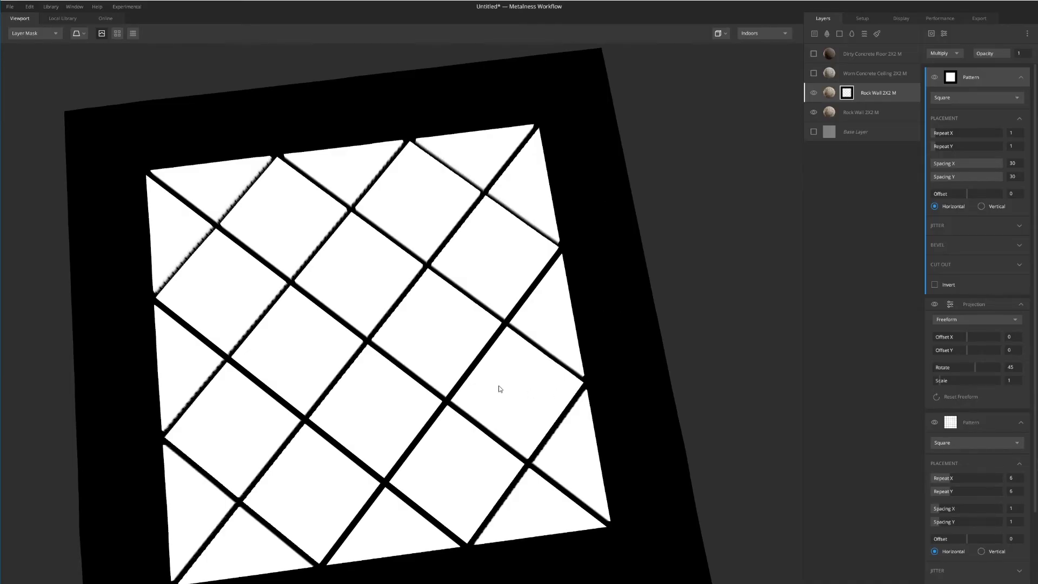
scroll(505, 386, down, 5)
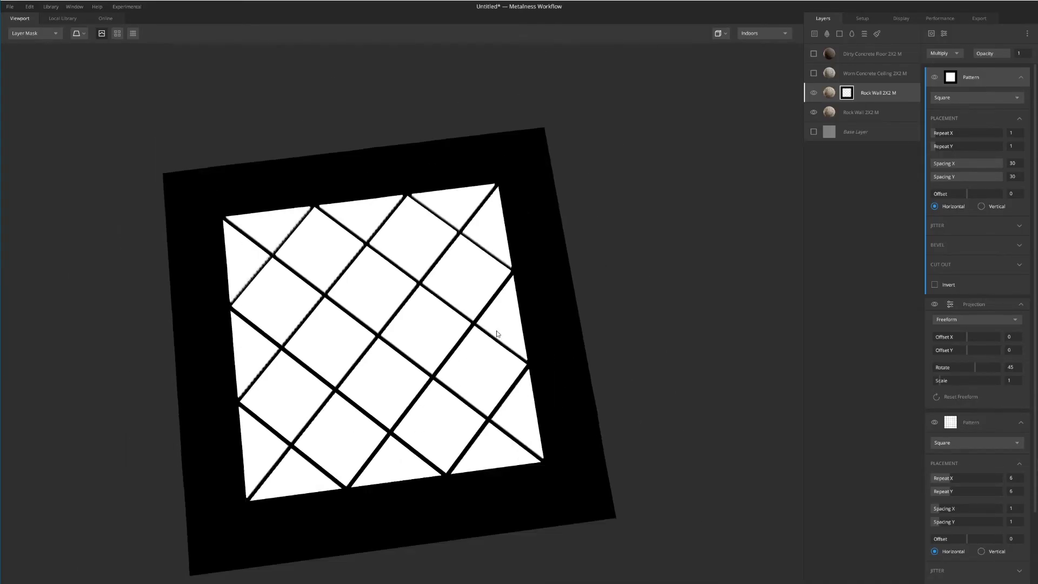
alt+drag(496, 414, 511, 350)
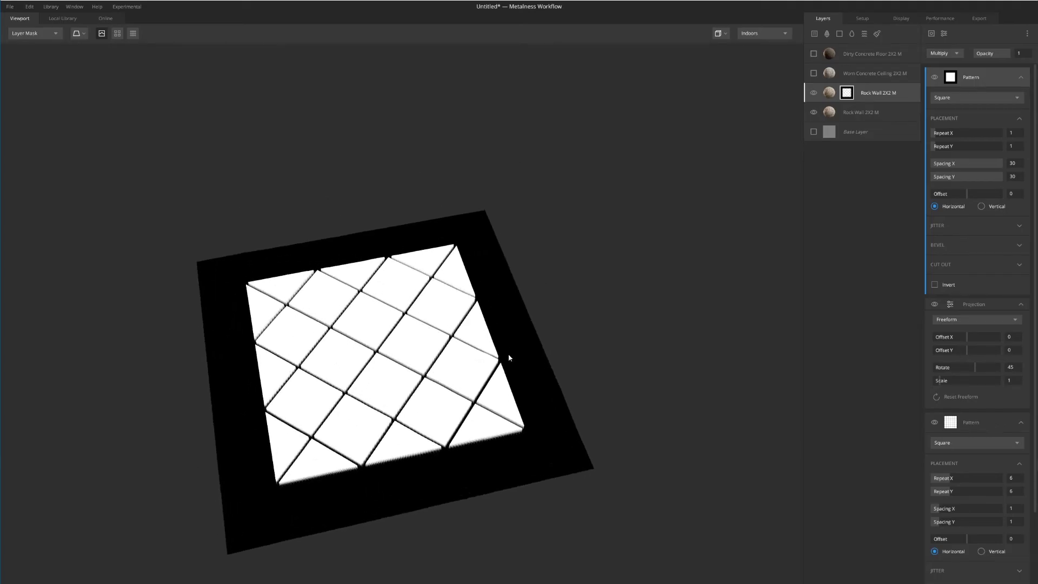
scroll(470, 381, up, 2)
scroll(468, 378, down, 1)
- Return to the PBR Metalness view and examine the diagonal grooves and side walls of the framed tiles up close
key(m)
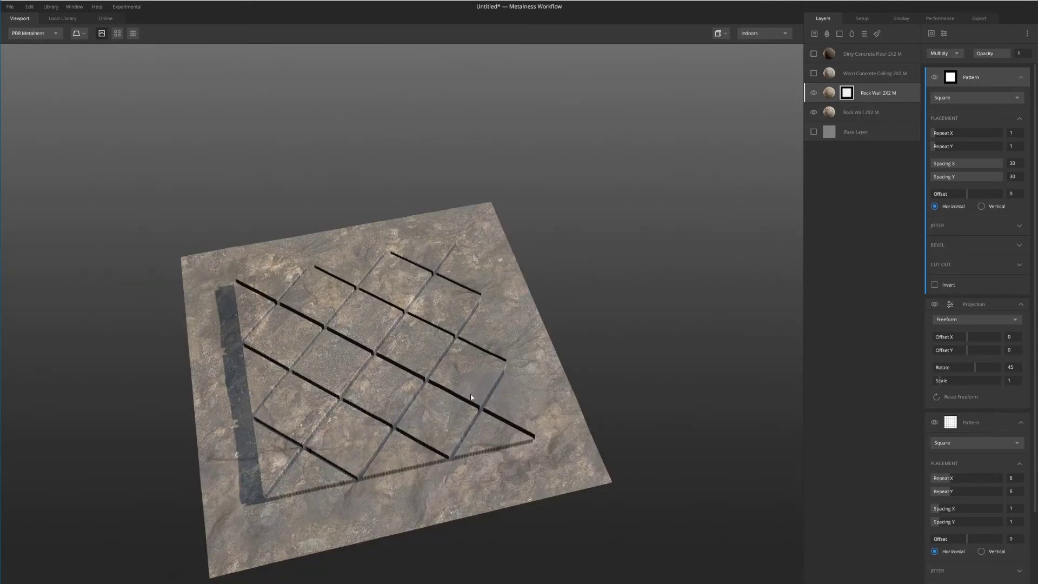
alt+drag(446, 446, 432, 483)
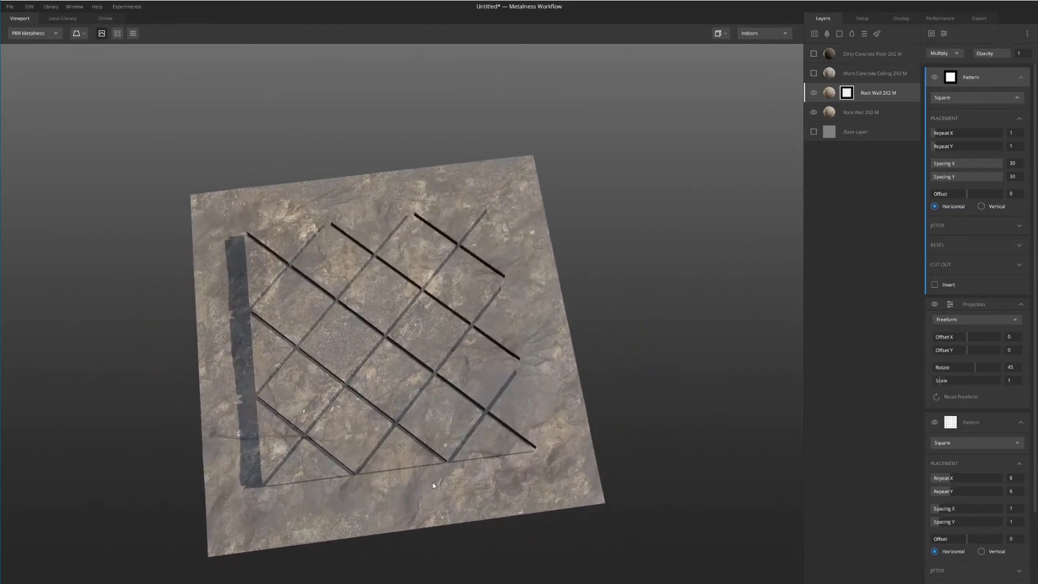
scroll(433, 485, up, 2)
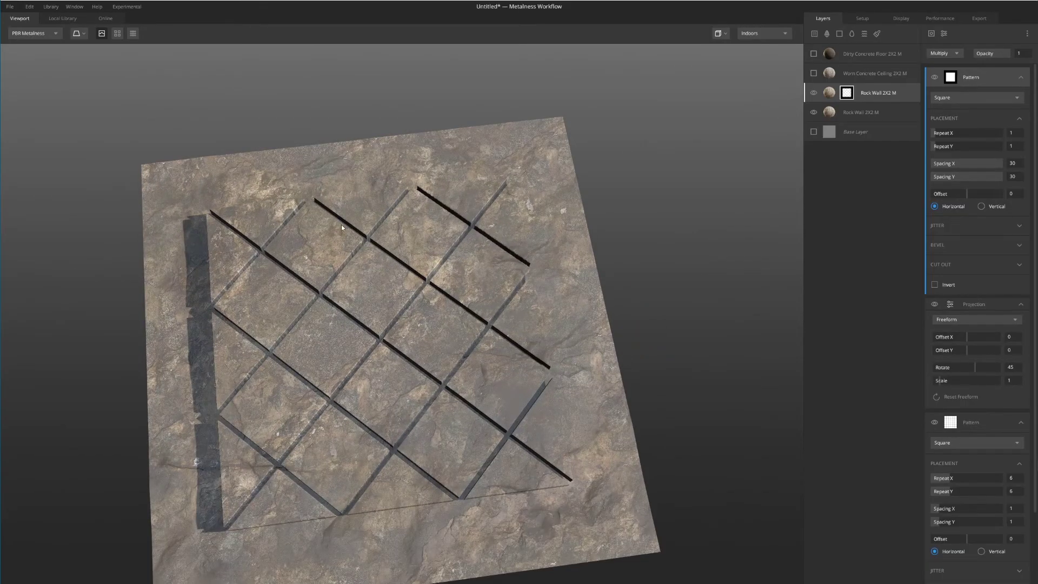
alt+drag(527, 481, 531, 353)
scroll(469, 432, up, 3)
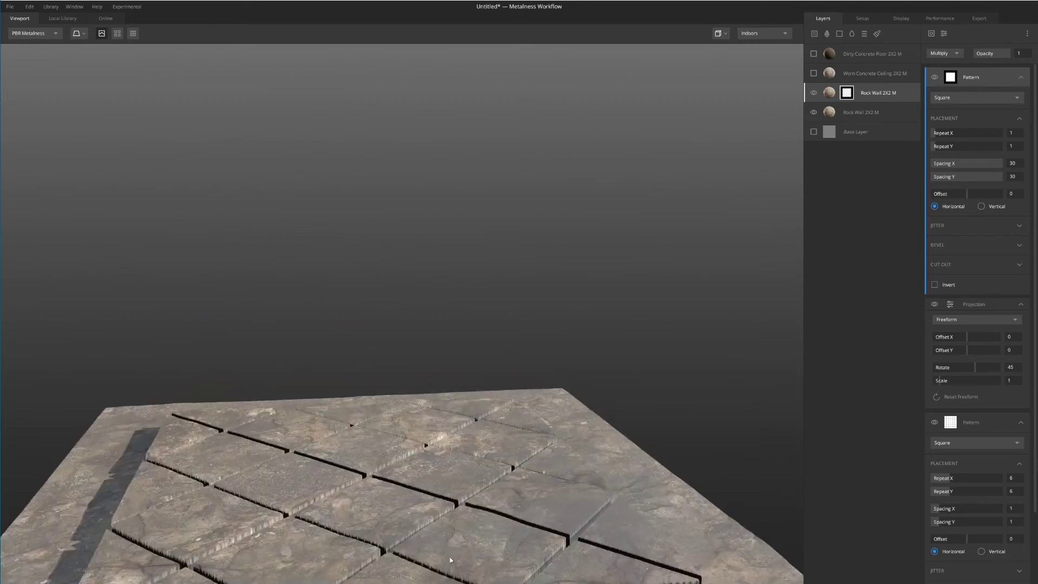
scroll(454, 519, down, 2)
scroll(474, 445, up, 3)
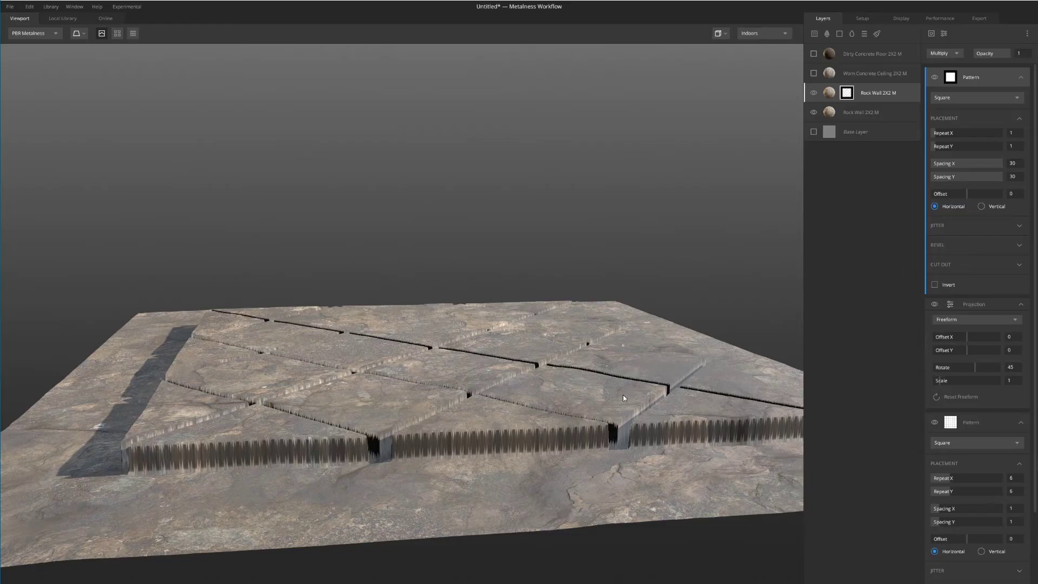
- Add a Gaussian Blur modifier directly above the lower, 6-repeat Square pattern and inspect the tile edges up close
scroll(985, 183, down, 1)
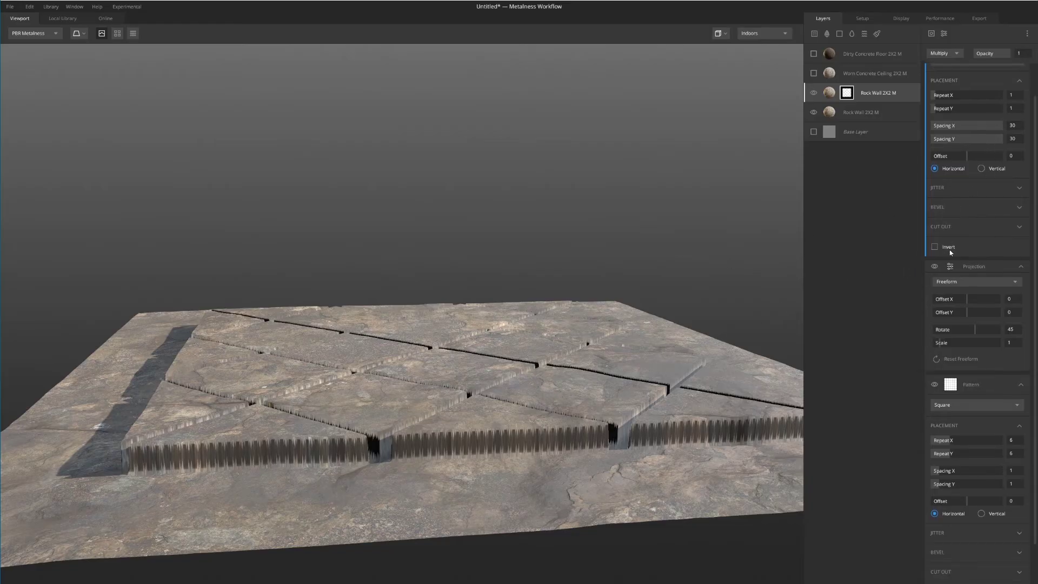
click(999, 384)
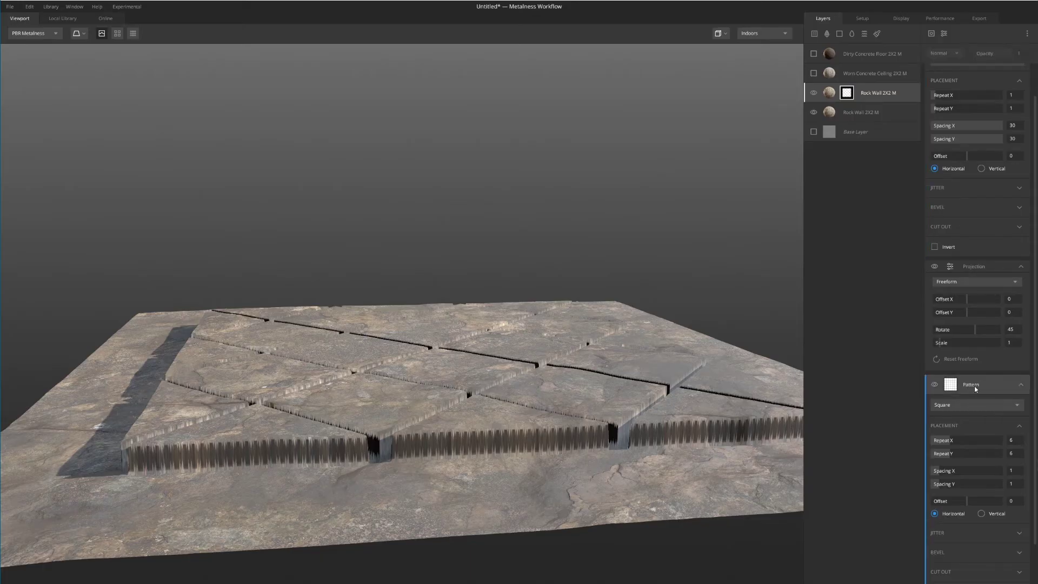
click(945, 35)
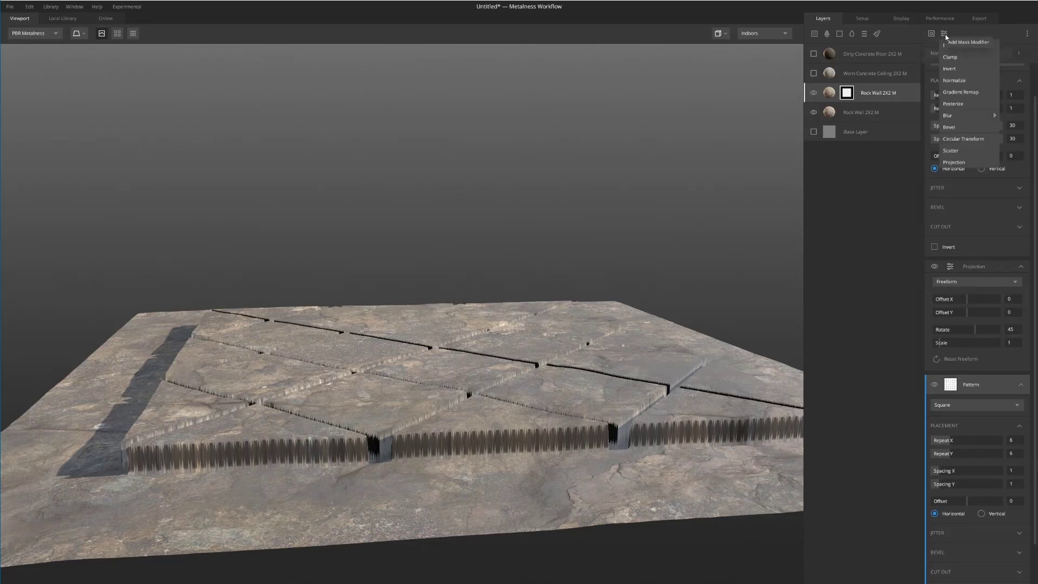
click(987, 117)
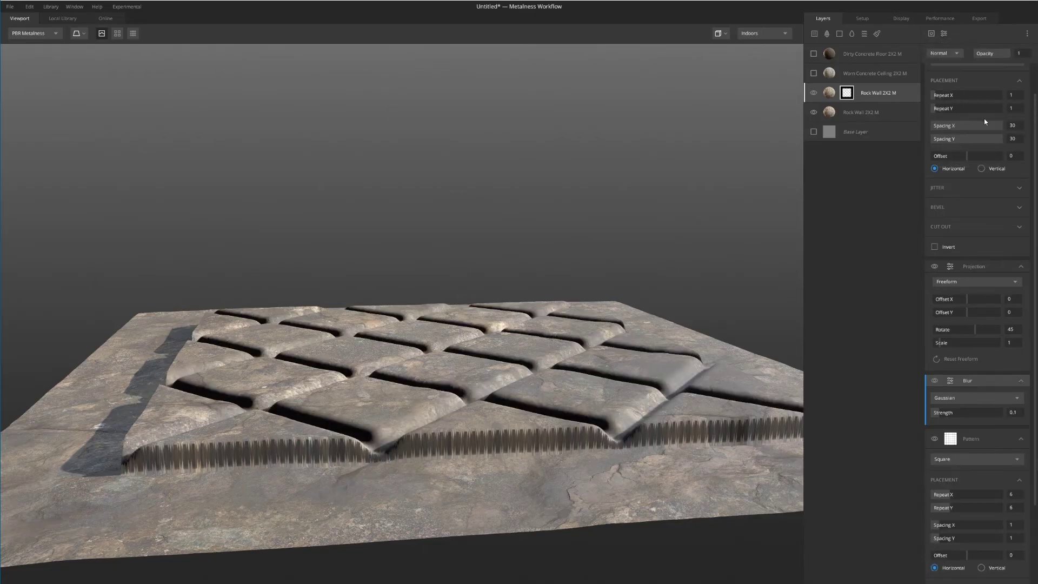
scroll(494, 275, down, 3)
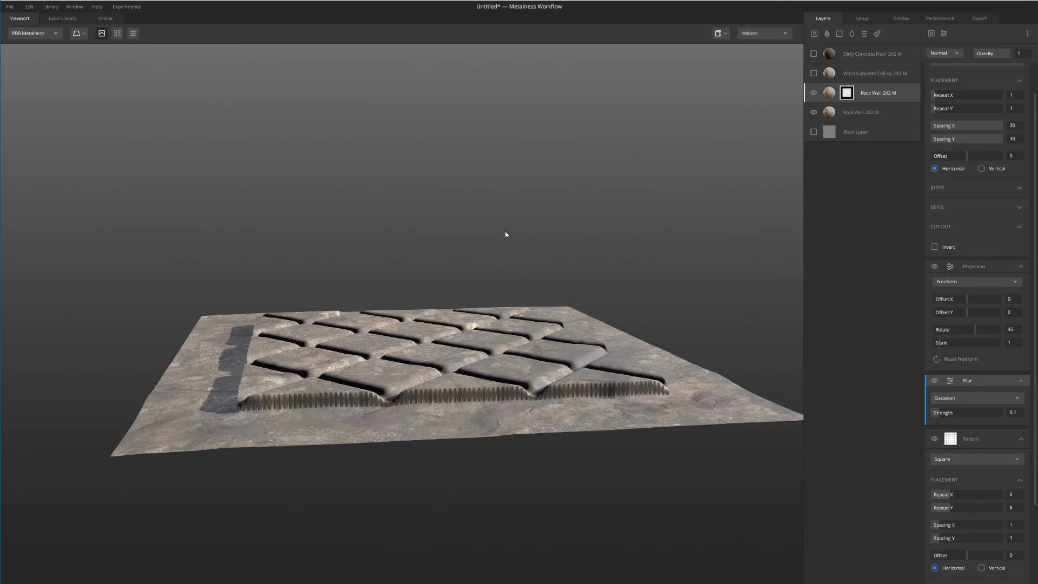
drag(506, 234, 516, 302)
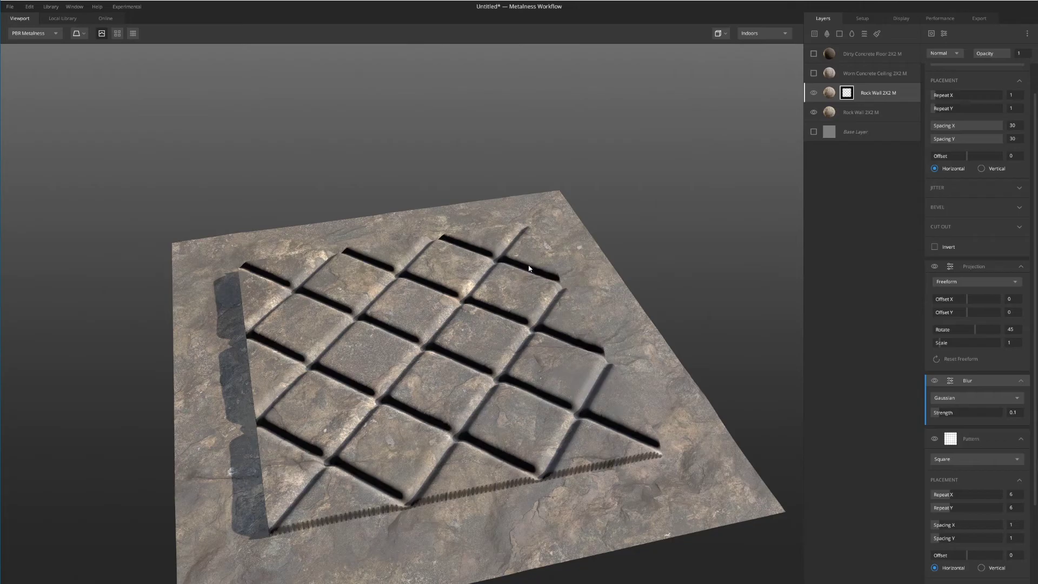
scroll(569, 478, up, 3)
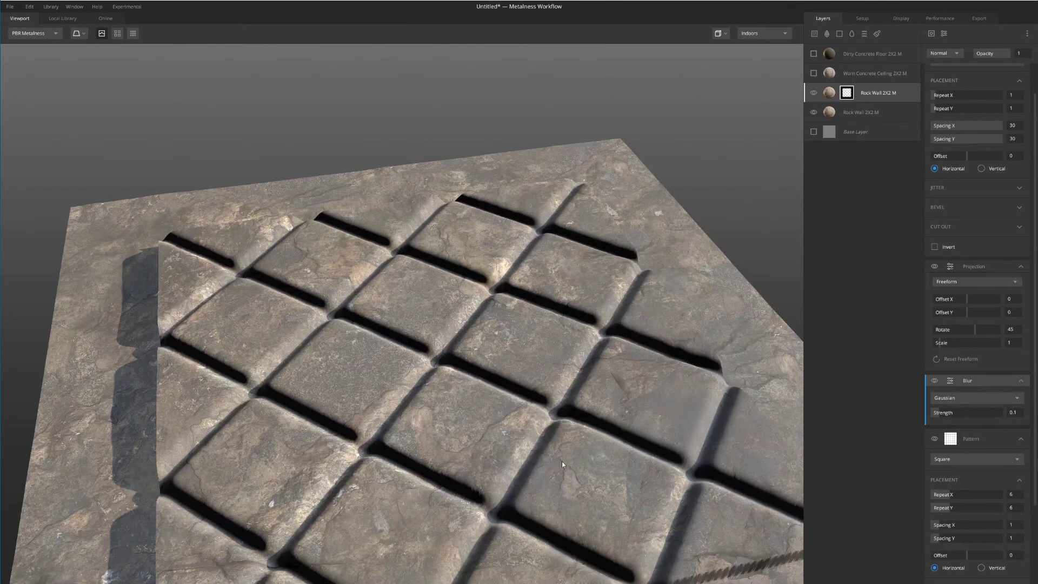
scroll(551, 426, down, 3)
scroll(575, 430, up, 5)
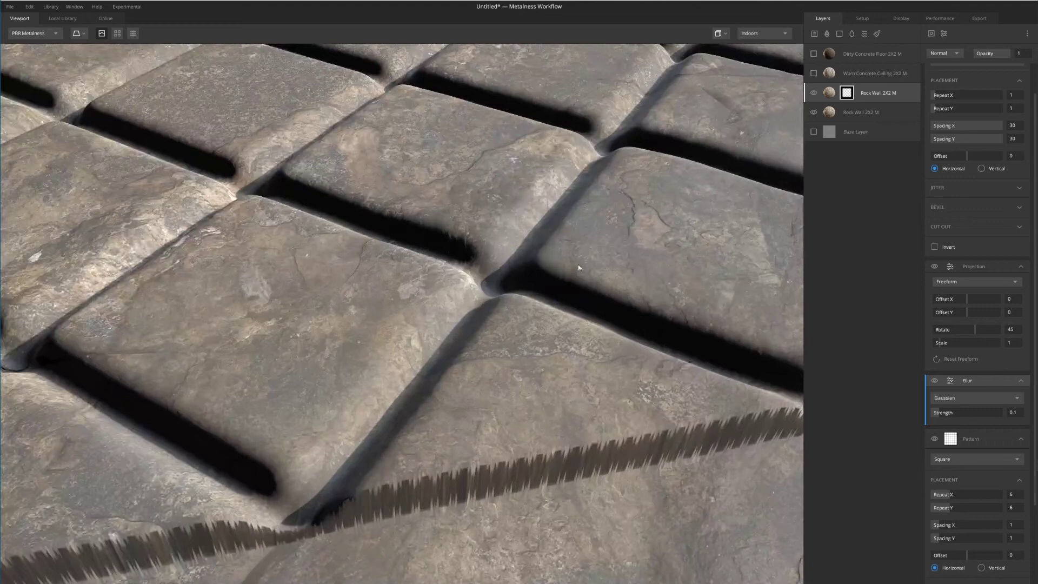
- Set the strength of the Gaussian Blur above the lower Square pattern to 0.02
click(938, 415)
drag(938, 414, 934, 416)
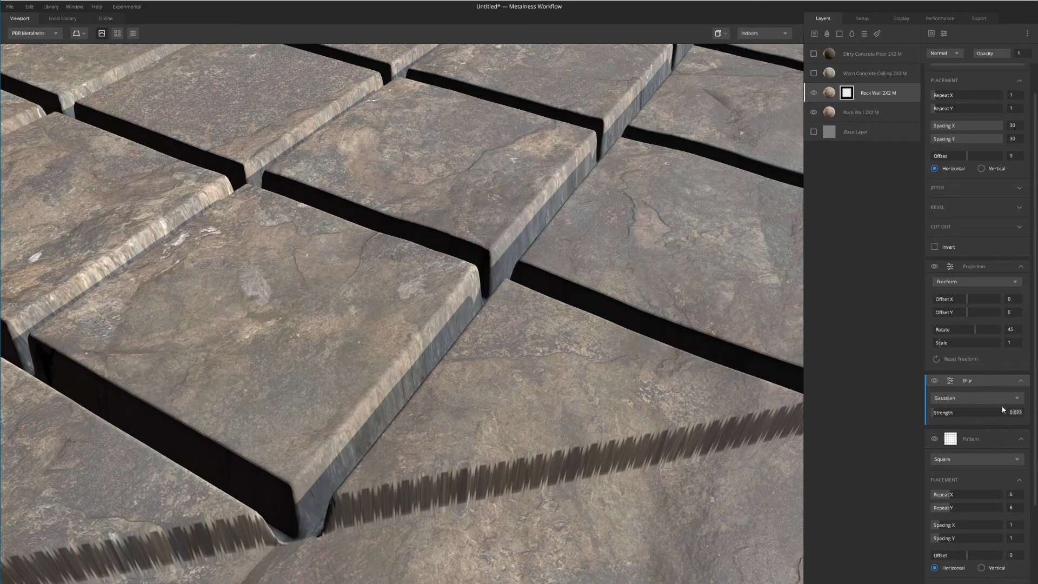
text(0.0)
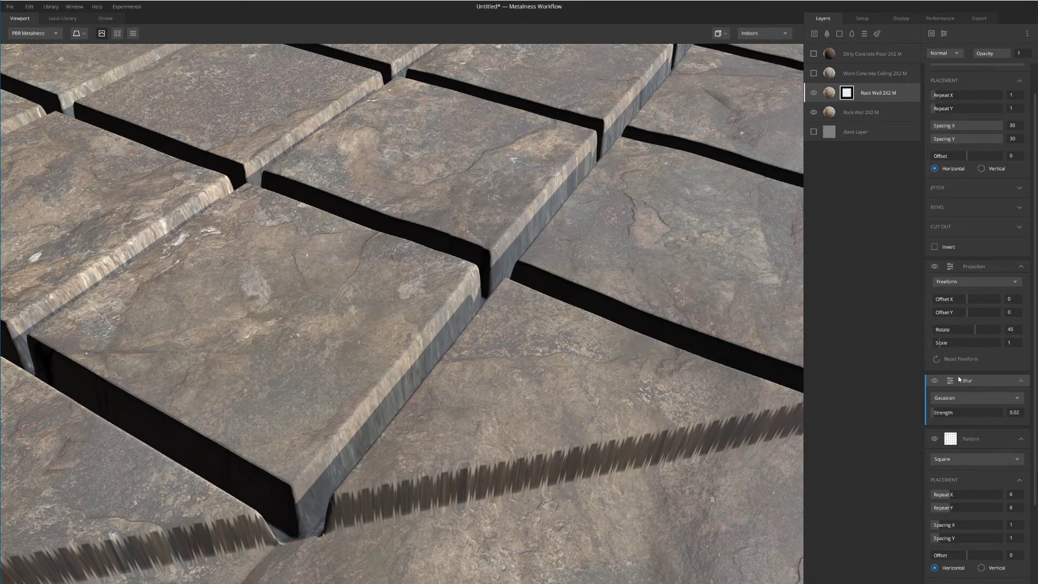
- Copy the Blur modifier, paste it as a new modifier above the upper Square pattern, and inspect the whole tile surface
right_click(982, 383)
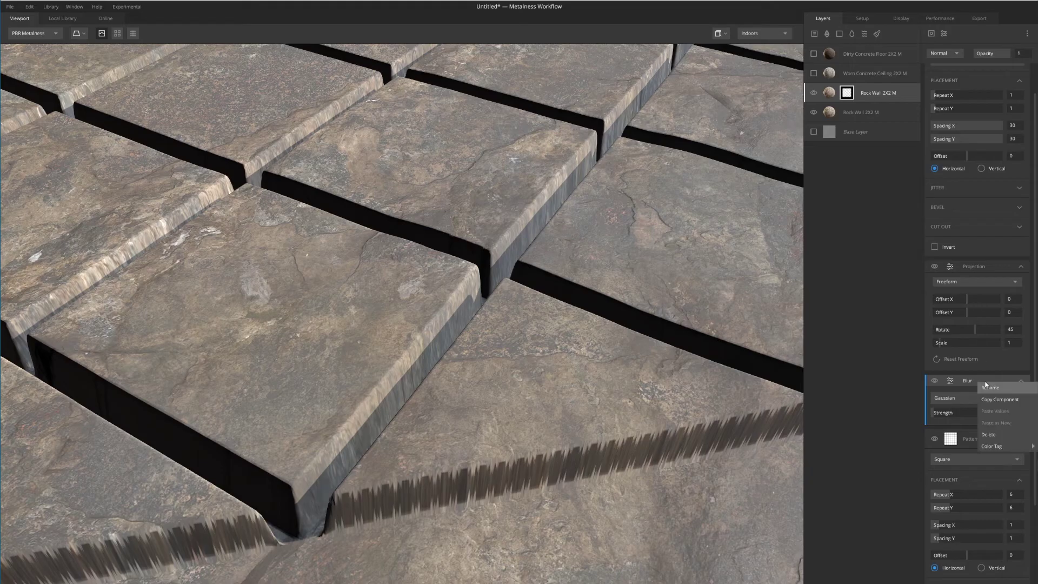
click(999, 400)
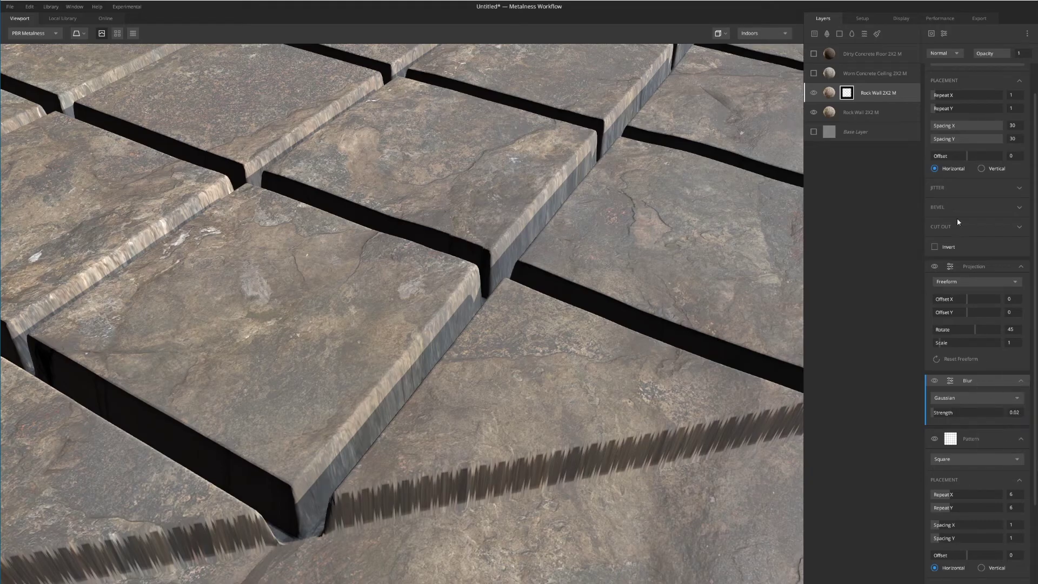
scroll(963, 217, up, 1)
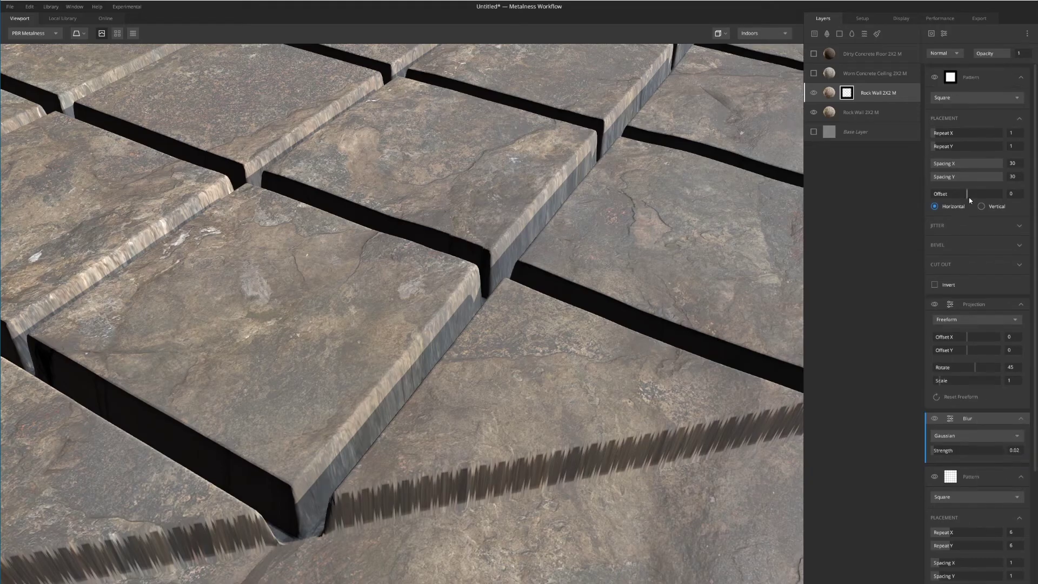
right_click(972, 72)
click(999, 82)
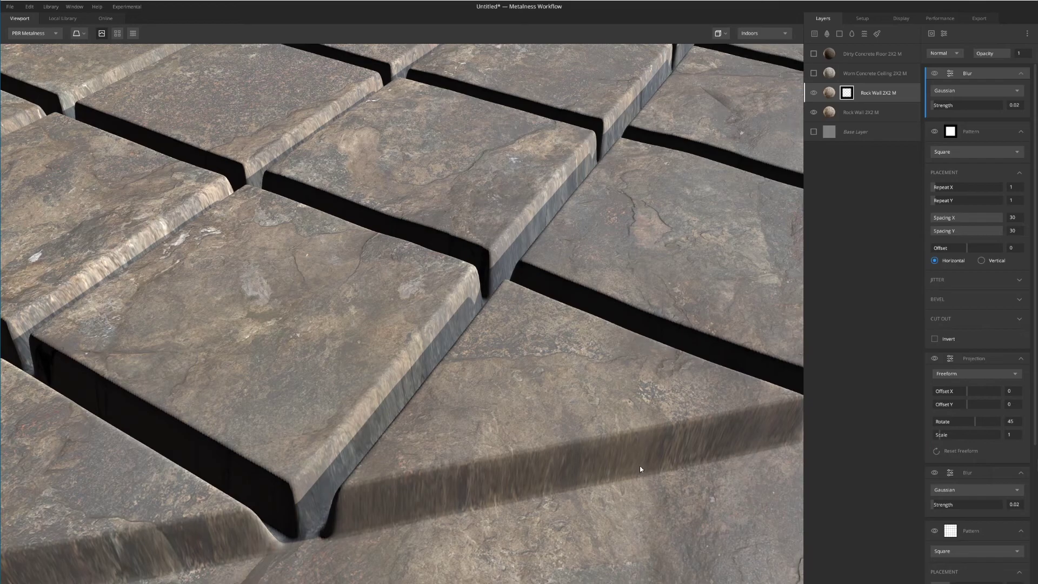
scroll(601, 349, down, 10)
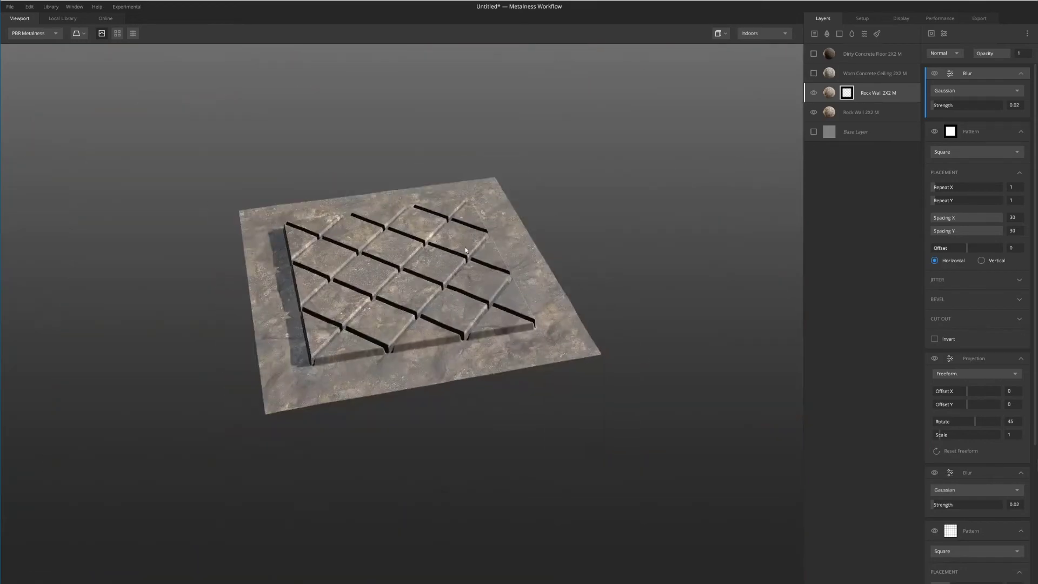
drag(466, 250, 269, 216)
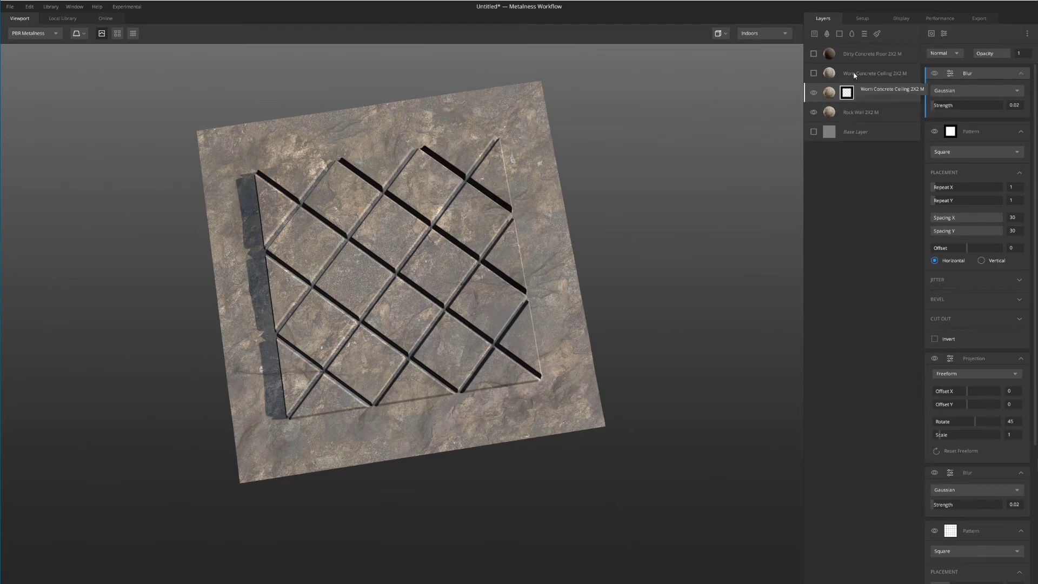
- Show the Worn Concrete Ceiling layer and check it with the masked Rock Wall layer hidden and shown again
click(814, 93)
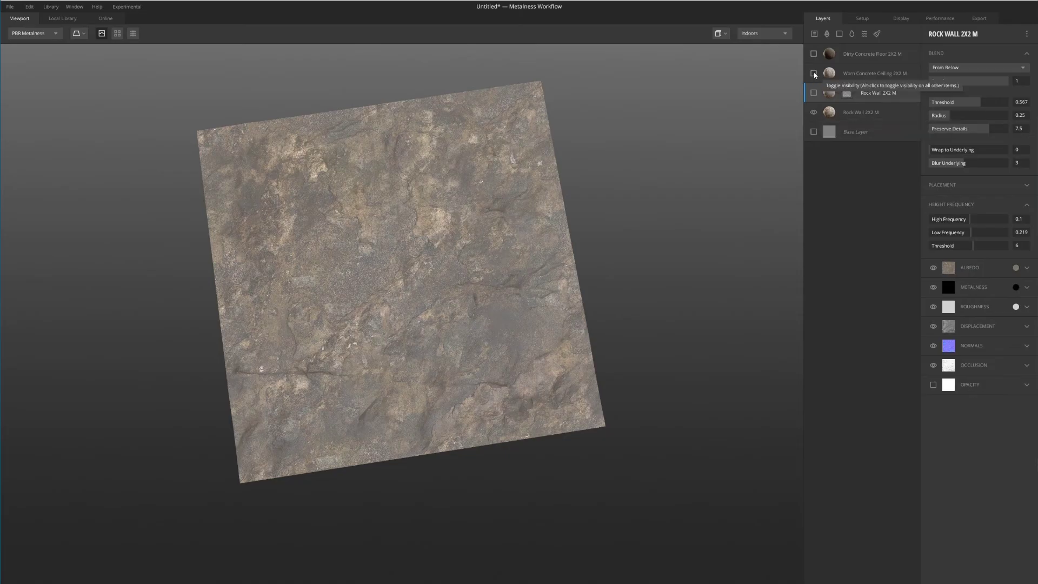
click(814, 73)
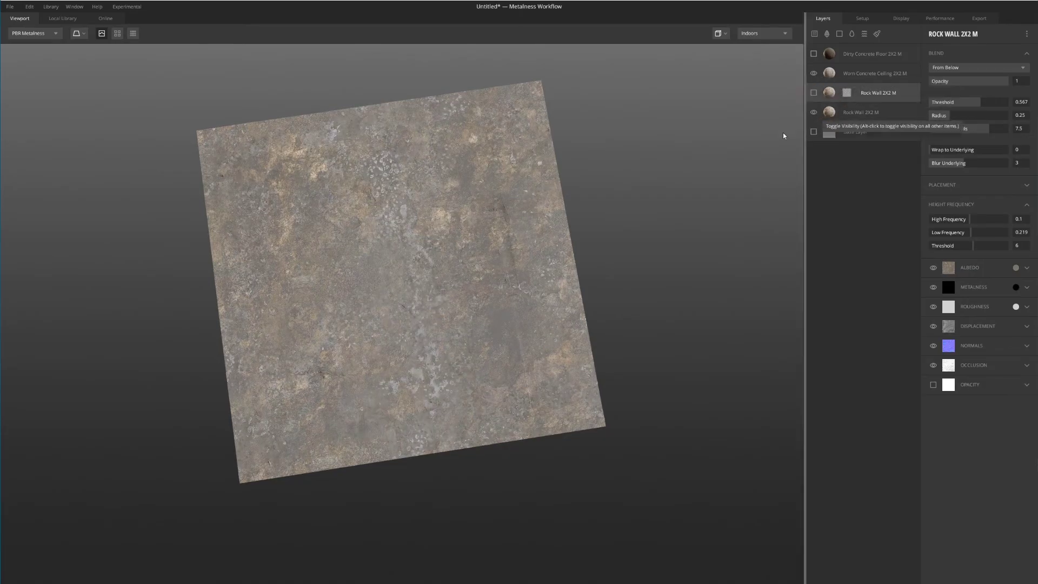
drag(646, 271, 616, 187)
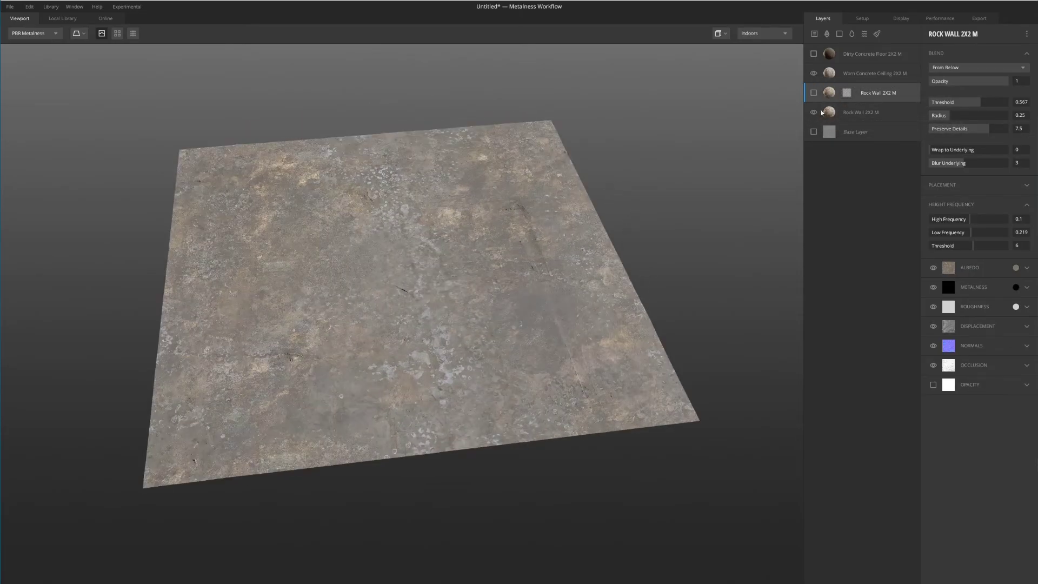
click(814, 92)
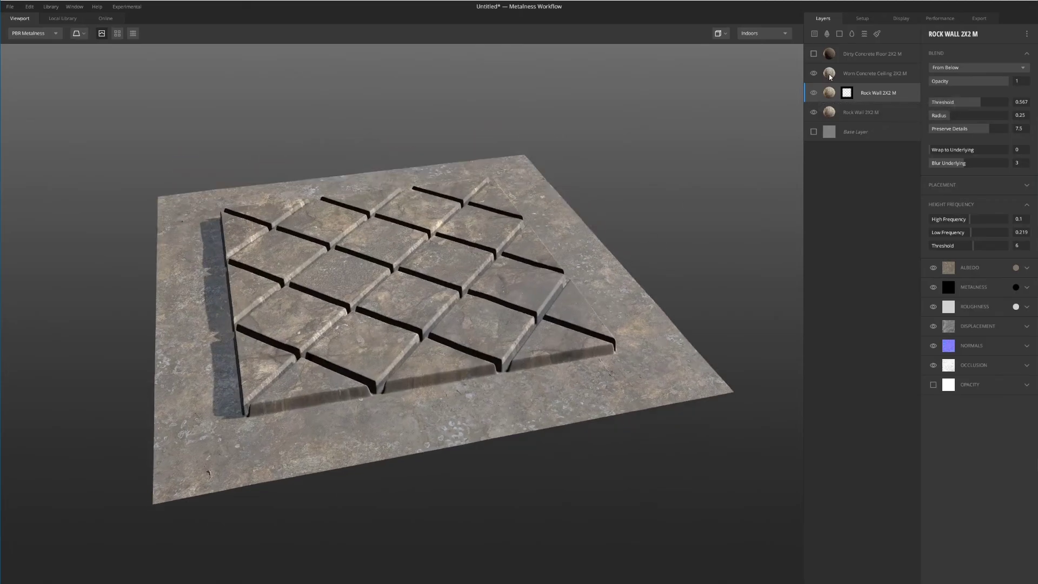
- Raise the Worn Concrete Ceiling layer's blend threshold to 0.687
click(831, 74)
click(972, 103)
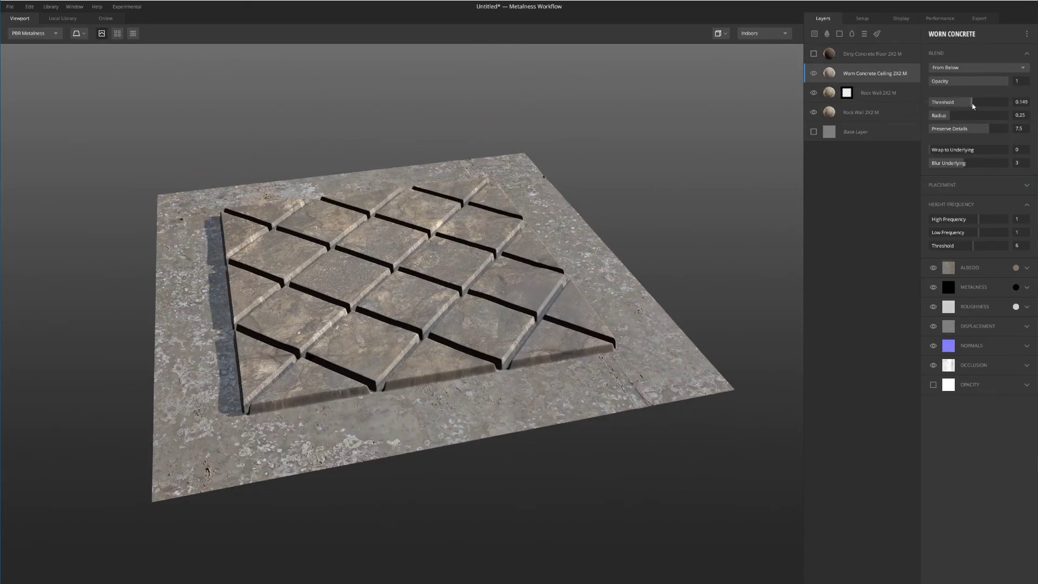
drag(972, 103, 983, 114)
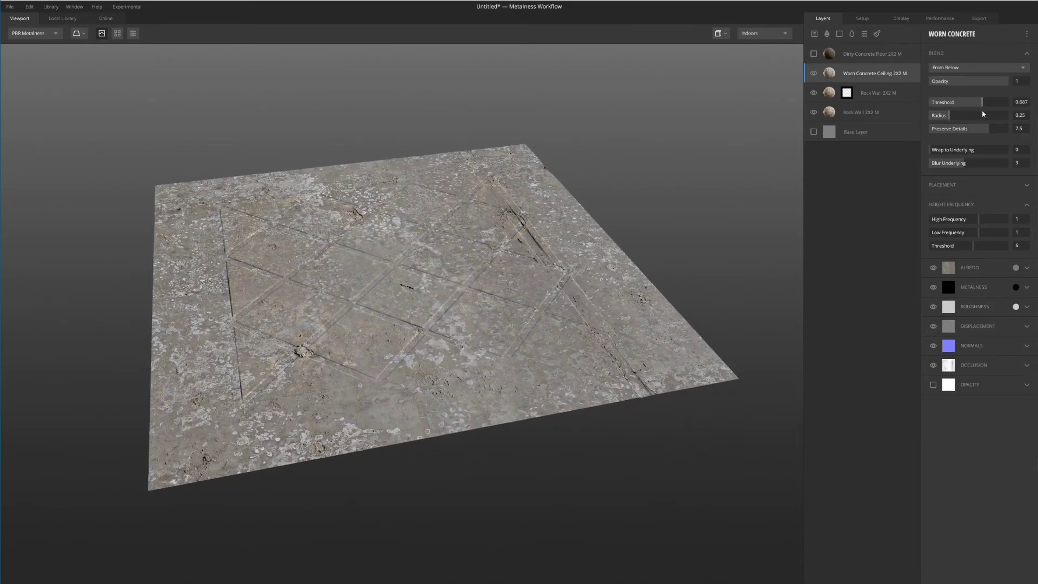
- Hide both Rock Wall layers to isolate the Worn Concrete Ceiling layer
click(814, 92)
click(813, 112)
drag(562, 216, 530, 233)
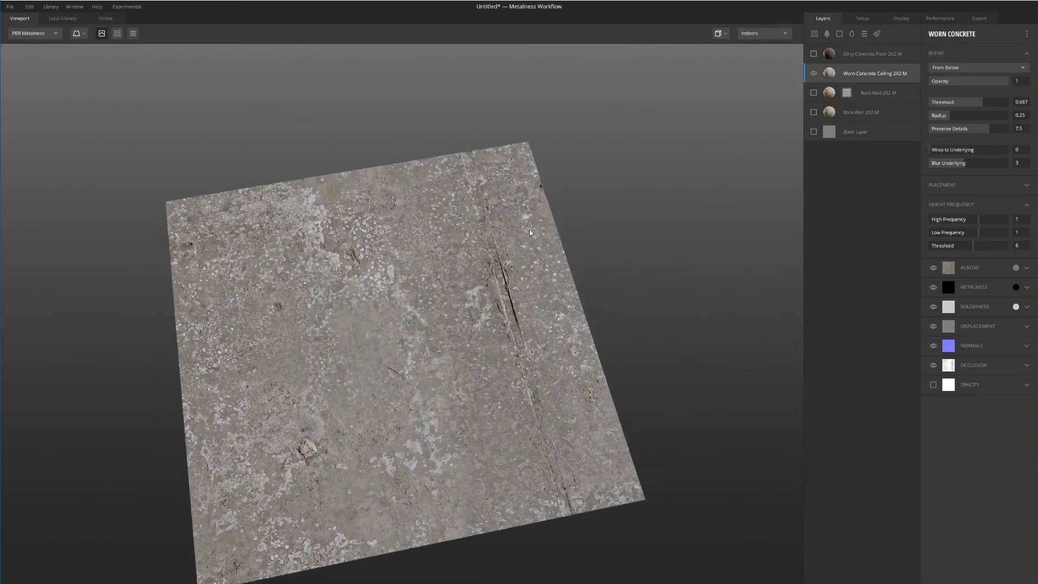
scroll(529, 233, up, 1)
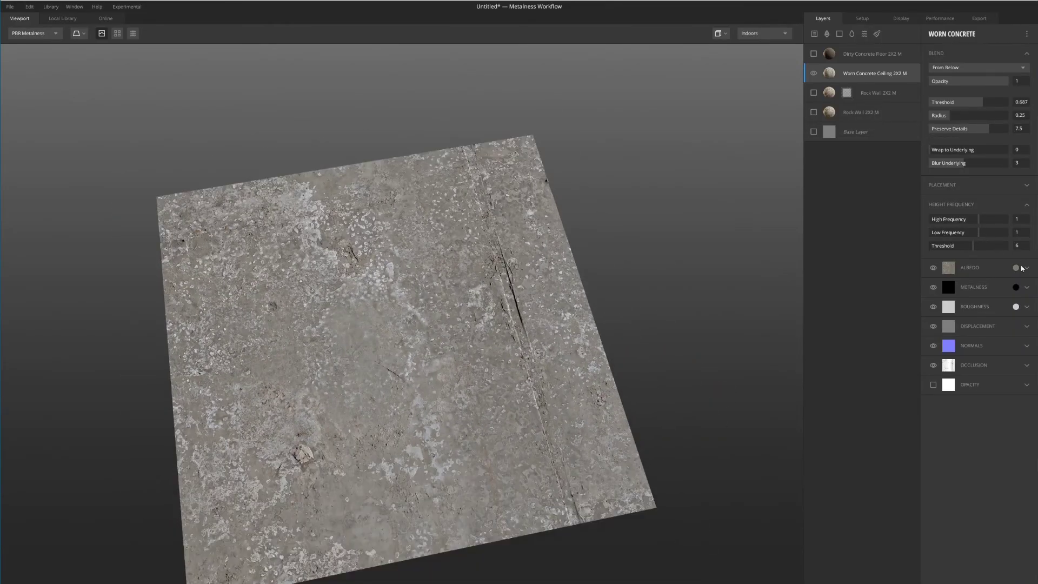
- Recolour the Worn Concrete Ceiling layer's albedo to a saturated dark red
click(1017, 267)
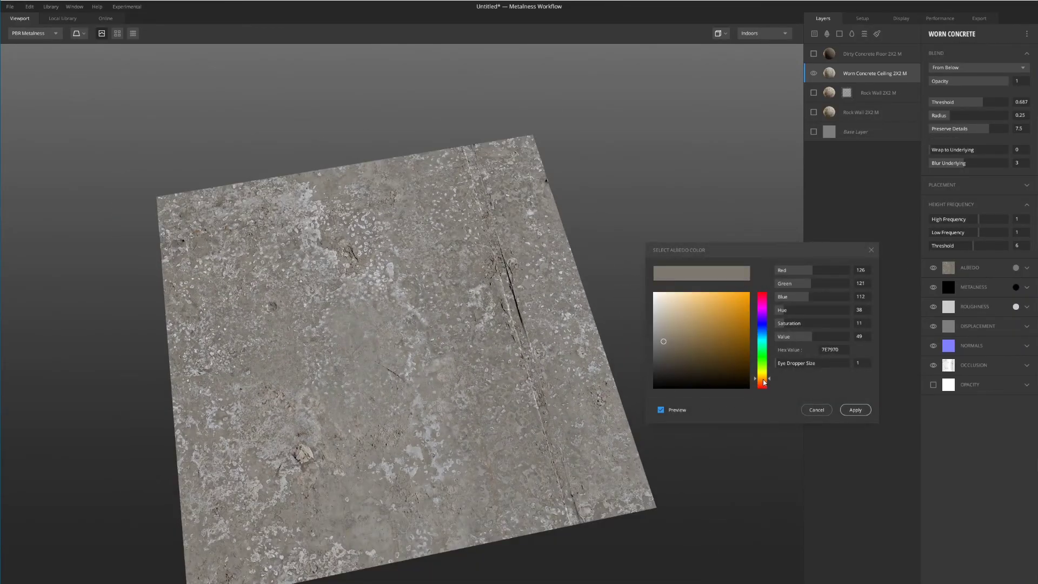
drag(764, 381, 767, 385)
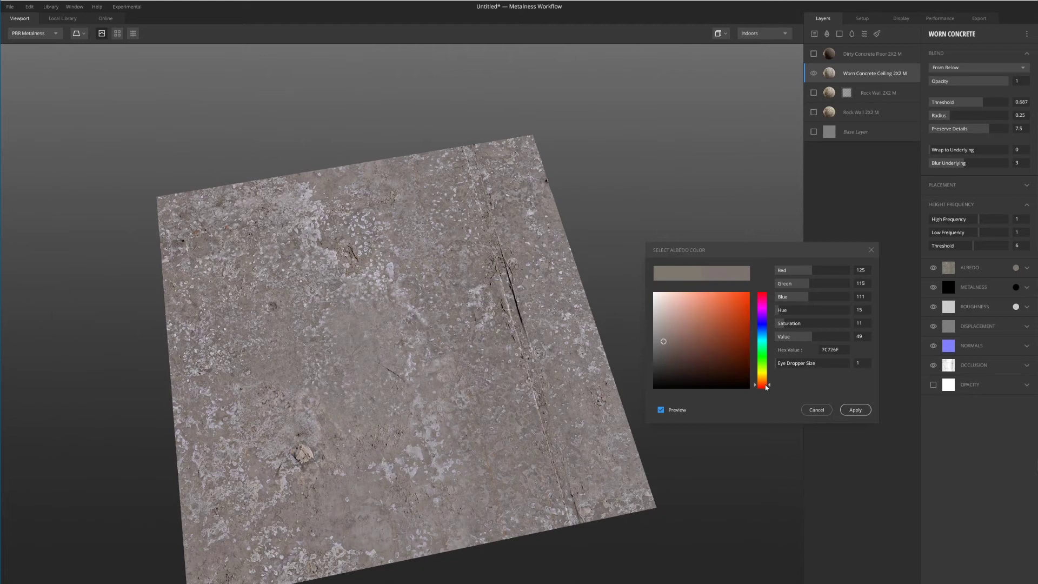
mouse_move(739, 346)
mouse_down()
mouse_move(735, 364)
mouse_move(740, 351)
mouse_up()
click(856, 410)
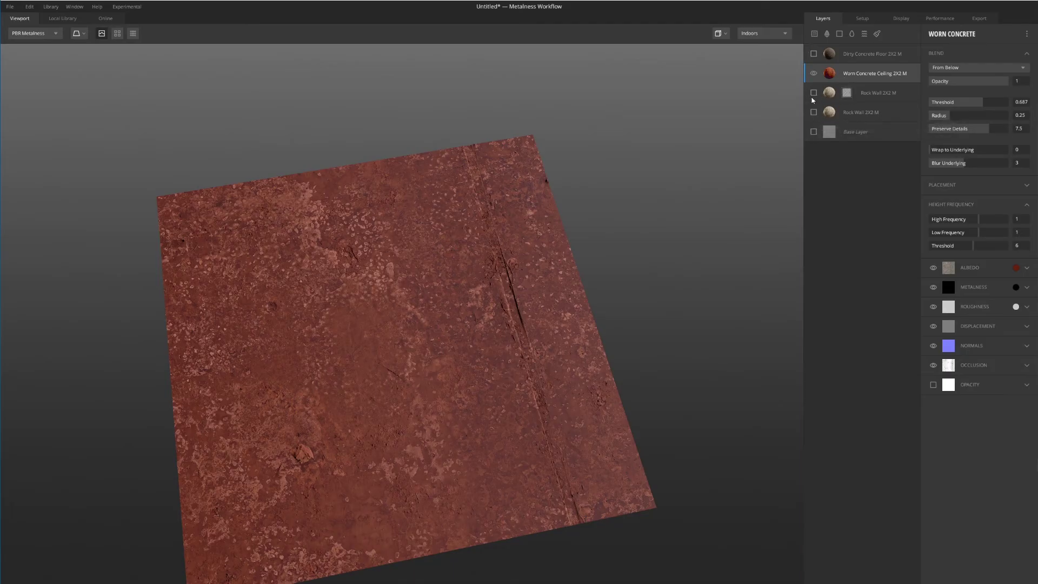
- Show the Base Layer and give the Worn Concrete Ceiling layer a mask with a Square pattern component
click(814, 131)
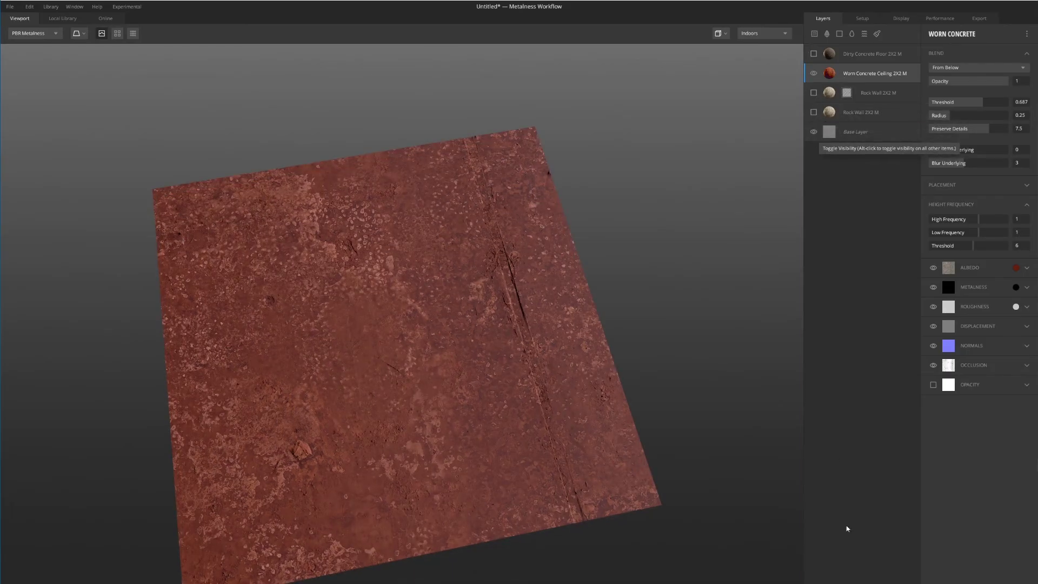
click(846, 73)
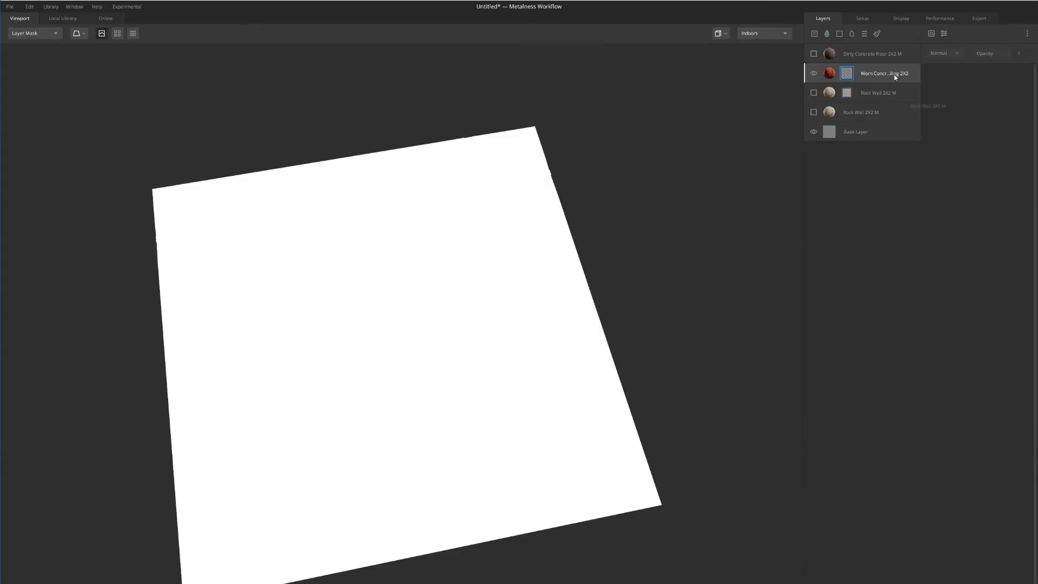
click(931, 34)
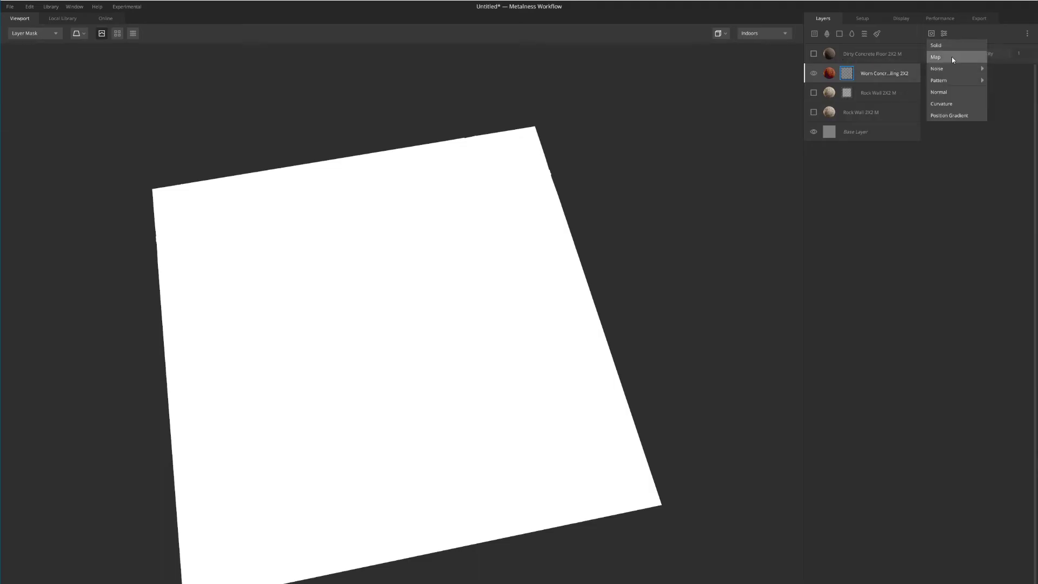
mouse_move(955, 78)
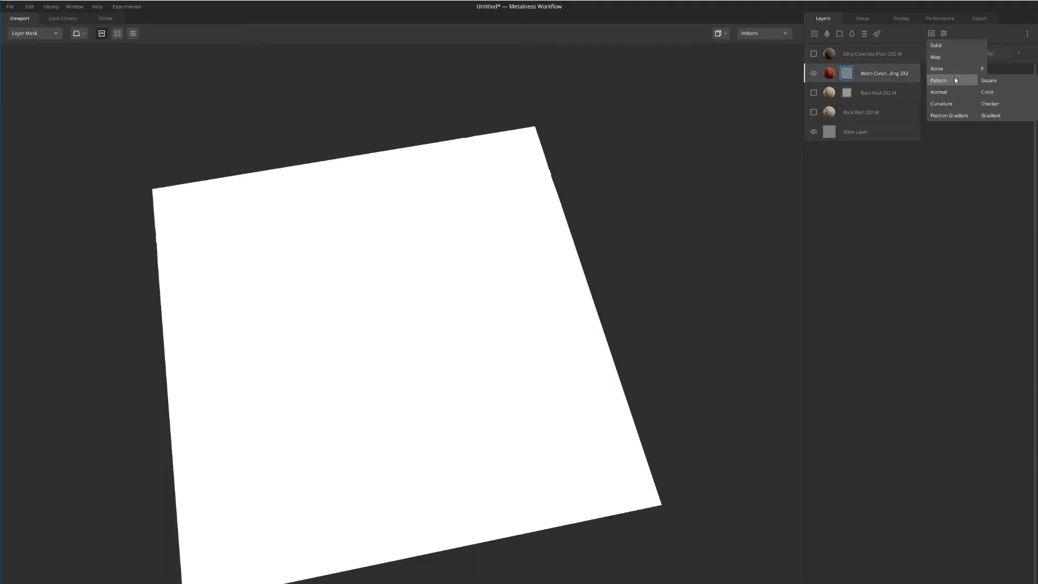
click(990, 79)
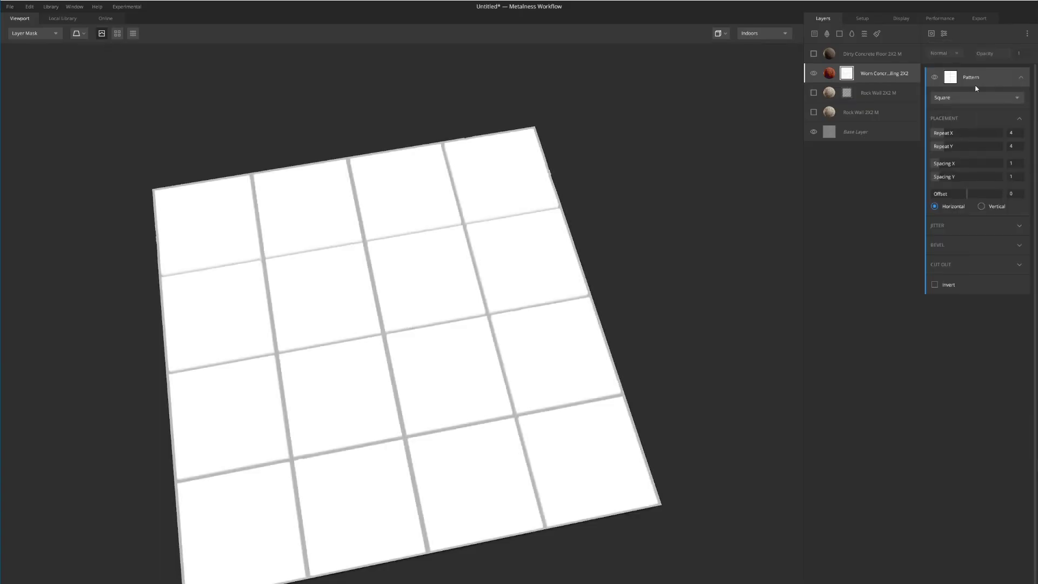
- Set the Square pattern's Repeat X and Repeat Y to 6
click(1011, 133)
text(6)
click(1012, 146)
text(6)
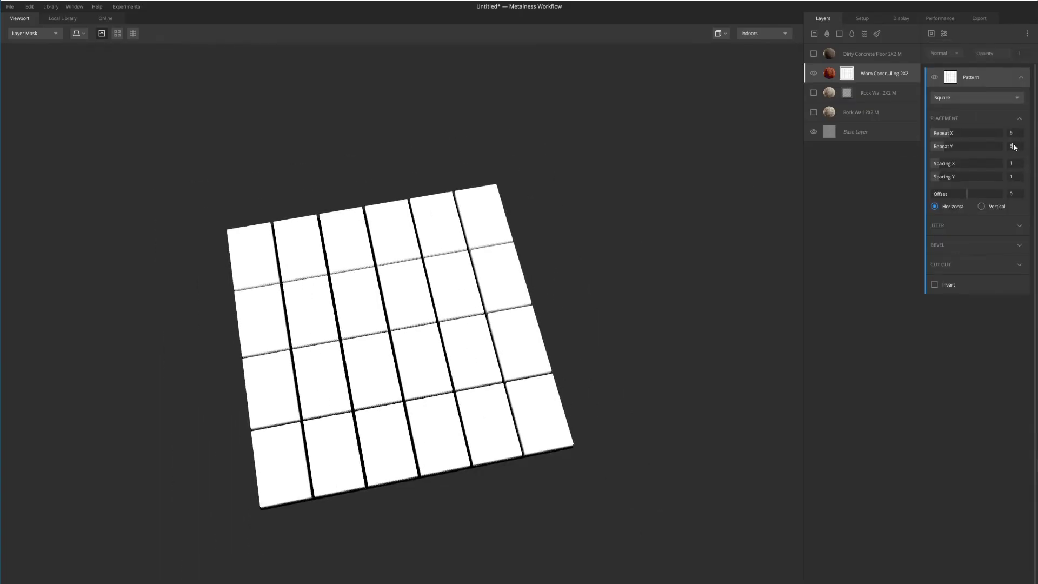
key(Return)
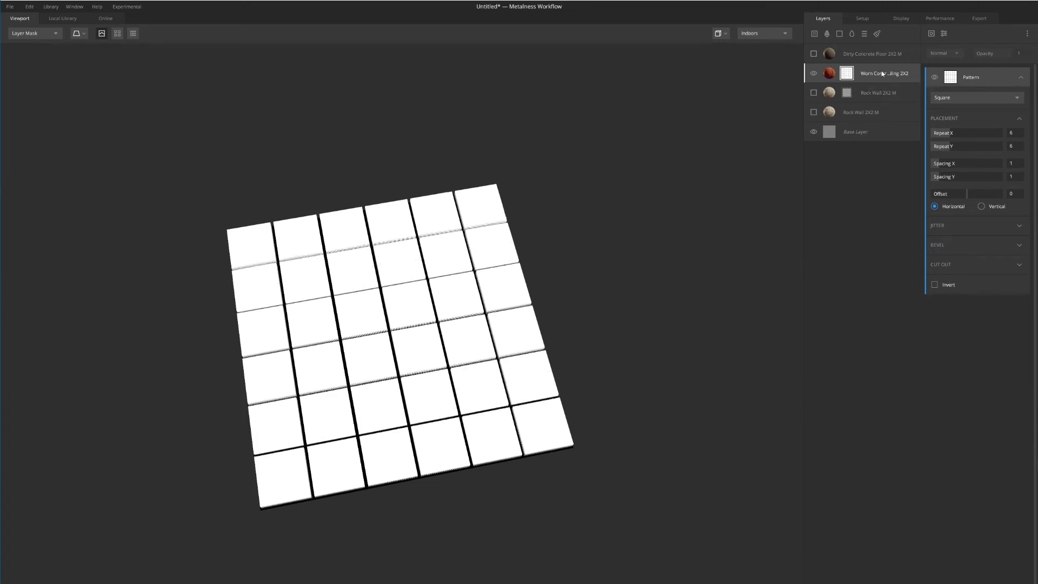
- Add a second Square pattern above the first in the mask and set its Repeat X and Y to 1
click(931, 33)
mouse_move(951, 72)
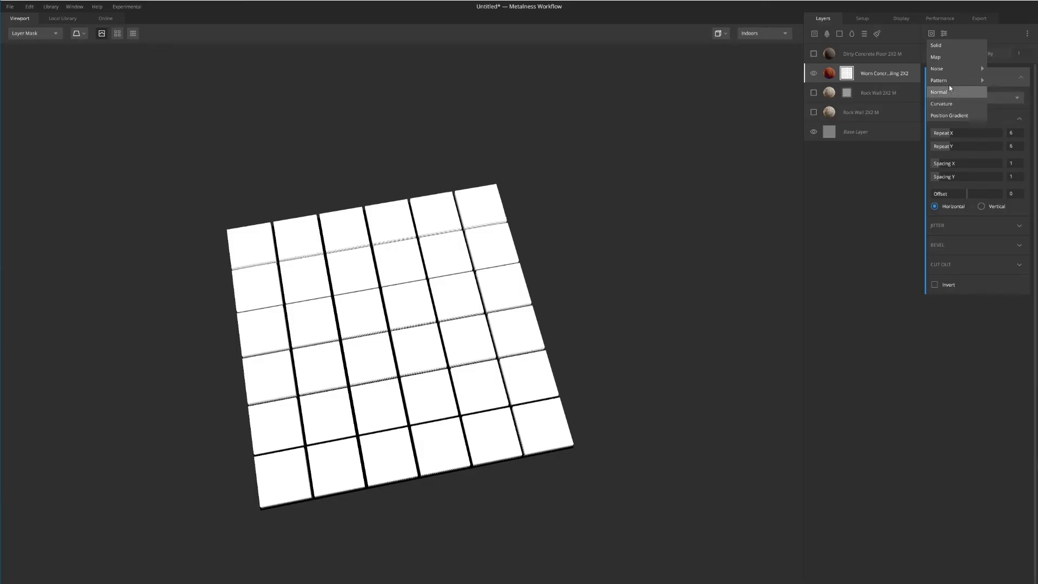
click(990, 81)
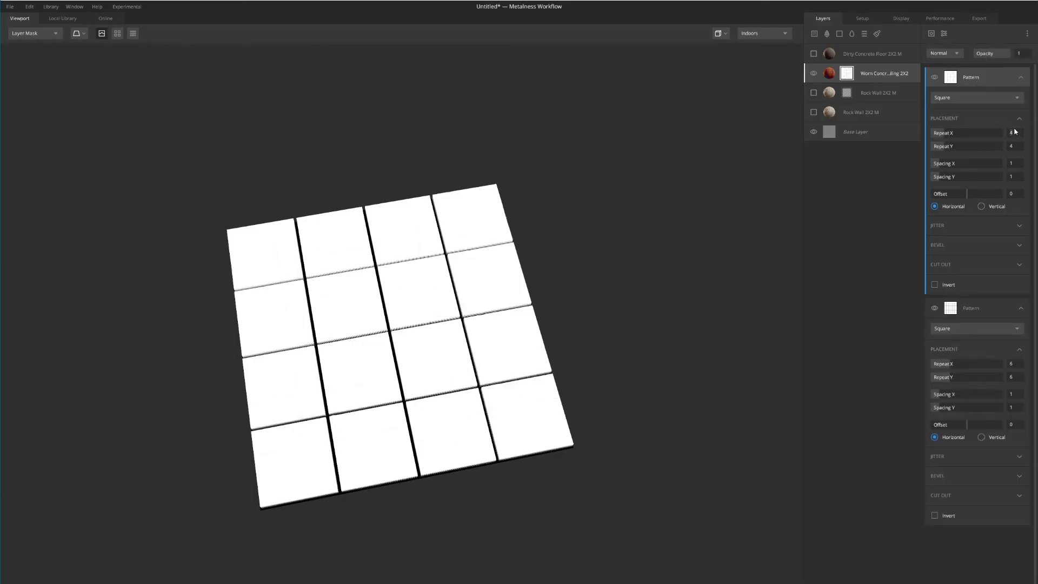
text(1)
click(1012, 148)
text(1)
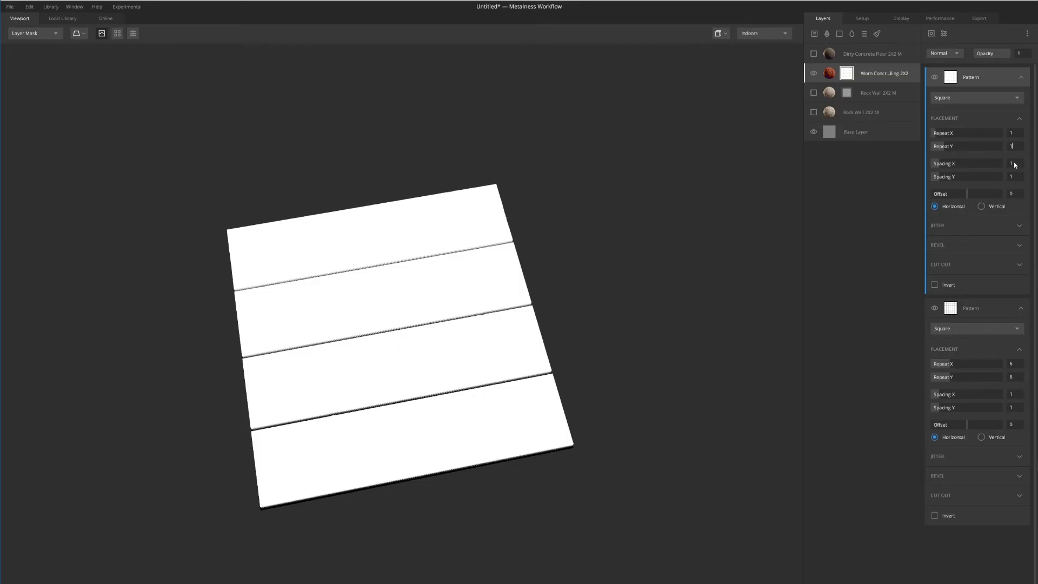
- Set the upper Square pattern's Spacing X and Spacing Y to 30
click(1012, 164)
text(30)
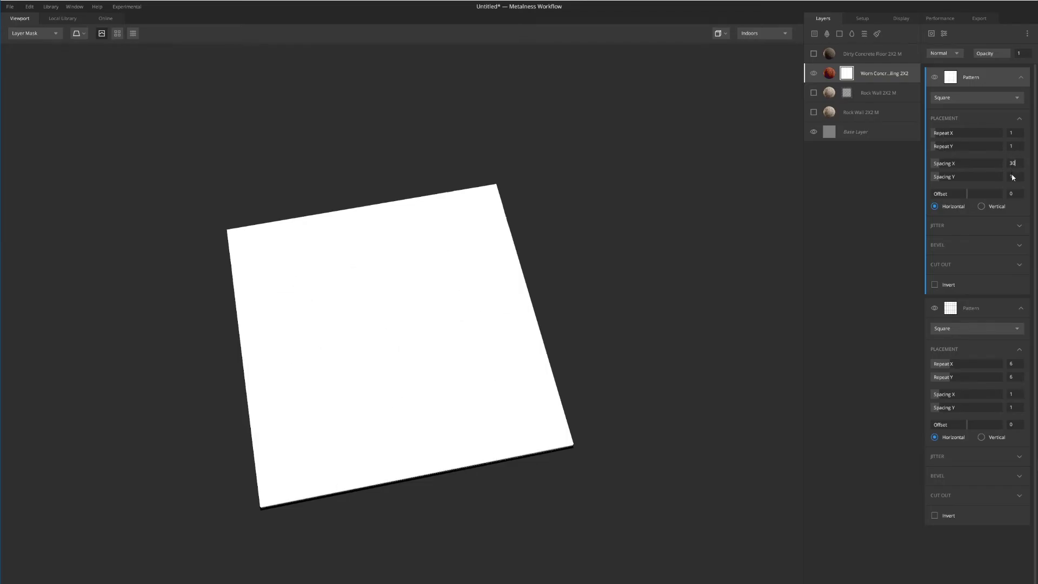
click(1012, 177)
text(30)
key(Return)
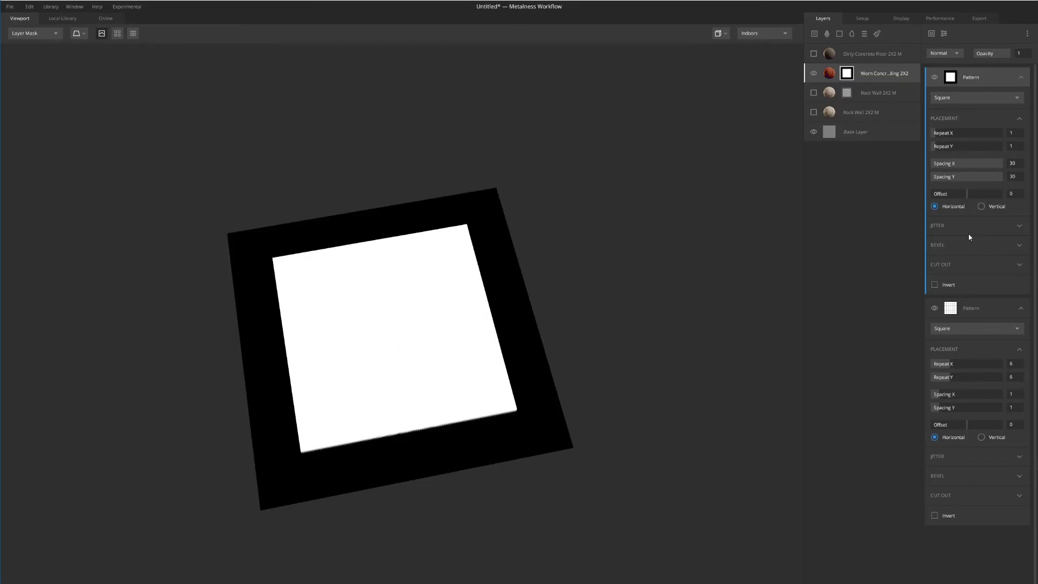
- Invert the upper Square pattern, set its blend mode to Multiply, and inspect the resulting tile frame up close
click(935, 285)
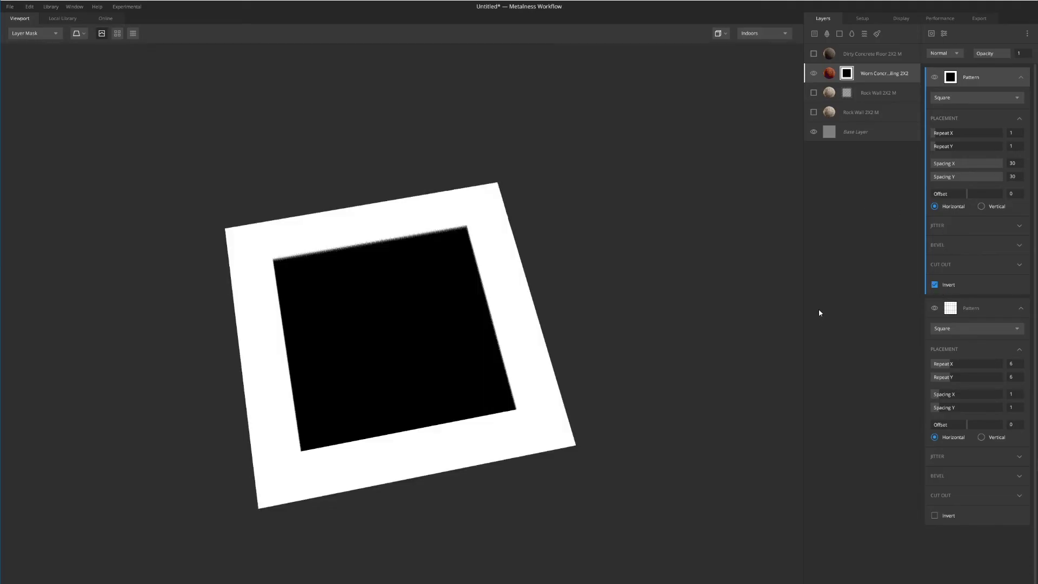
click(954, 54)
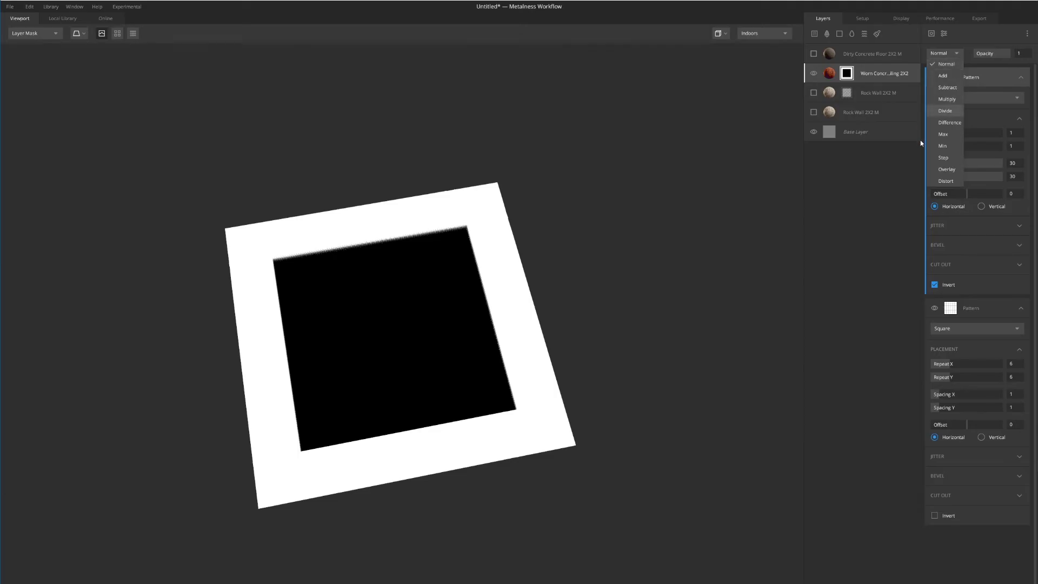
click(948, 99)
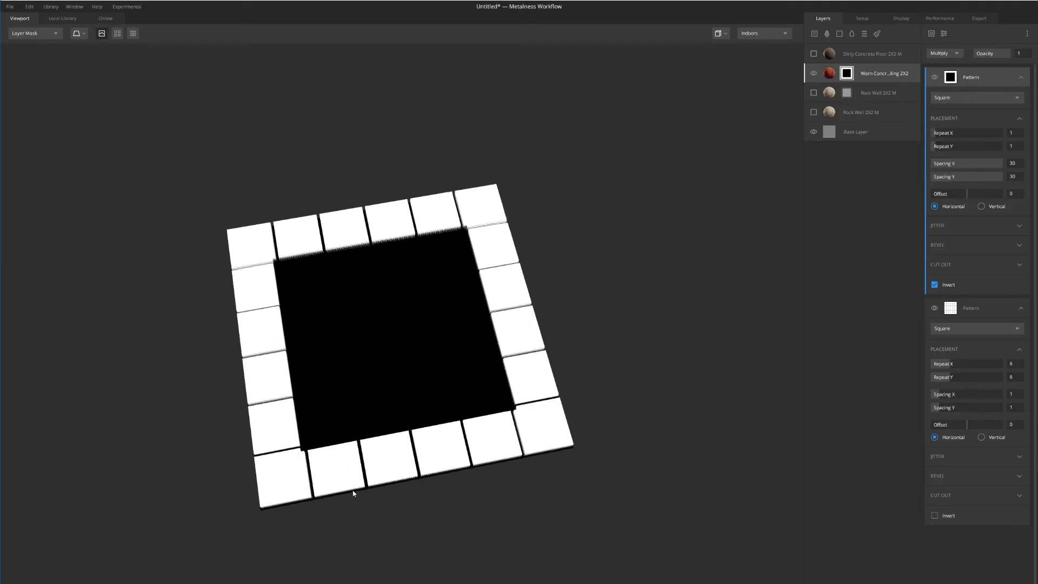
drag(432, 488, 459, 410)
scroll(520, 384, up, 4)
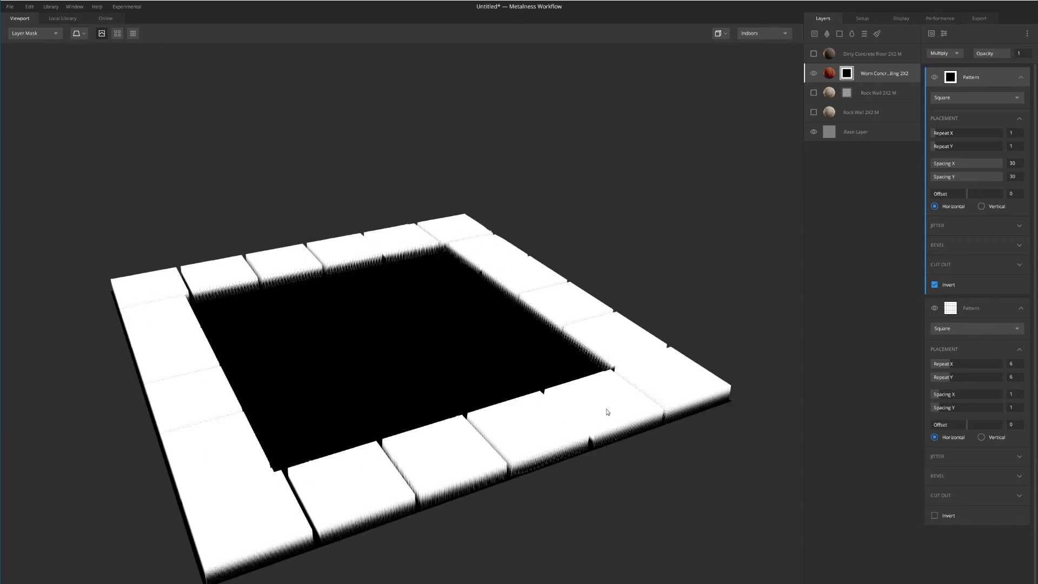
- Paste the copied Gaussian Blur modifier with strength 0.02 above each of the two Square patterns in the Worn Concrete mask
scroll(590, 350, down, 3)
drag(598, 342, 562, 363)
scroll(567, 364, up, 2)
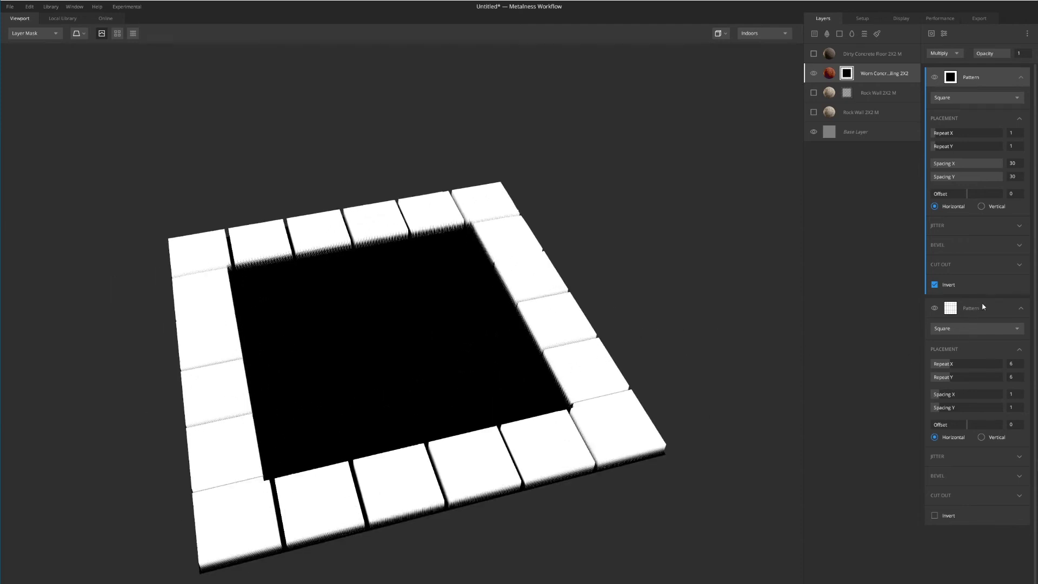
right_click(982, 306)
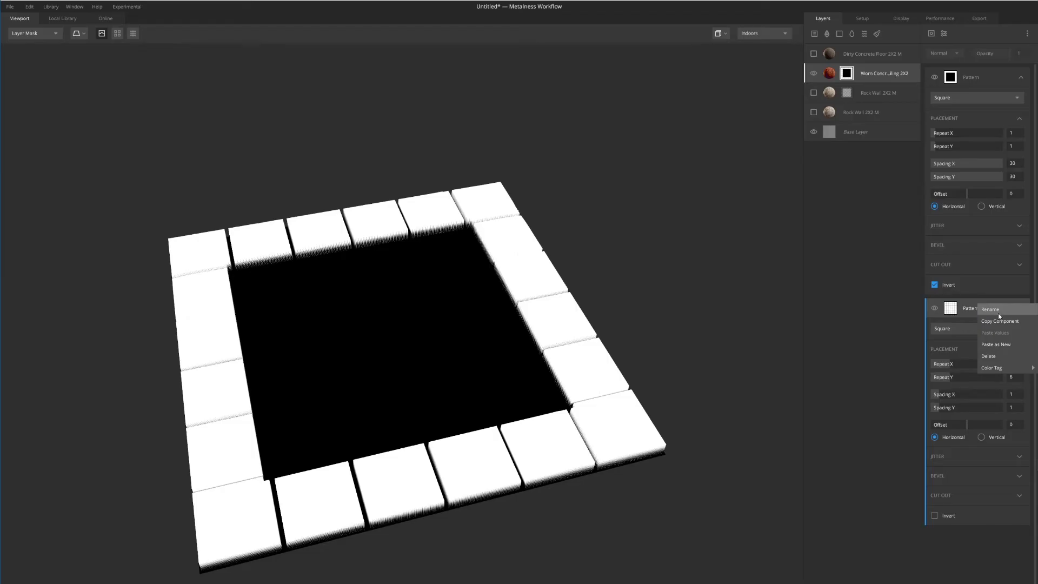
click(995, 344)
click(985, 77)
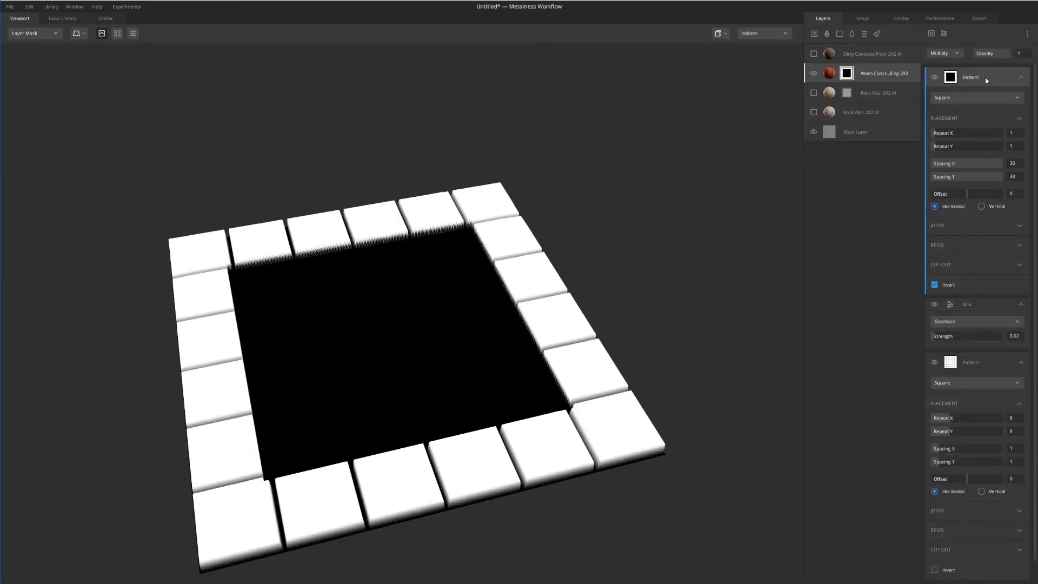
right_click(985, 77)
click(995, 119)
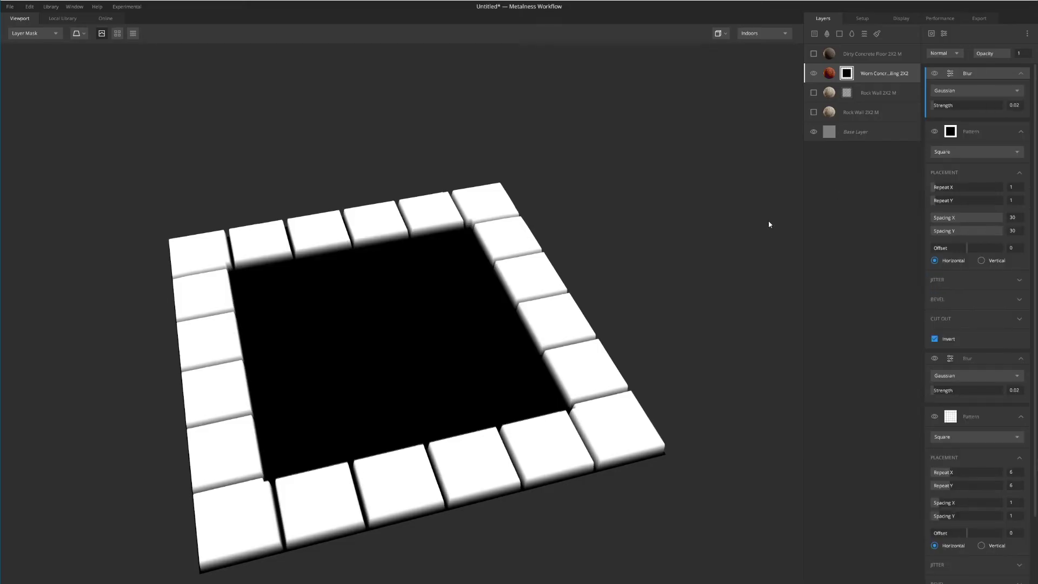
- Leave the mask view and examine the softened edges of the red border tiles in the PBR material view
scroll(393, 251, down, 3)
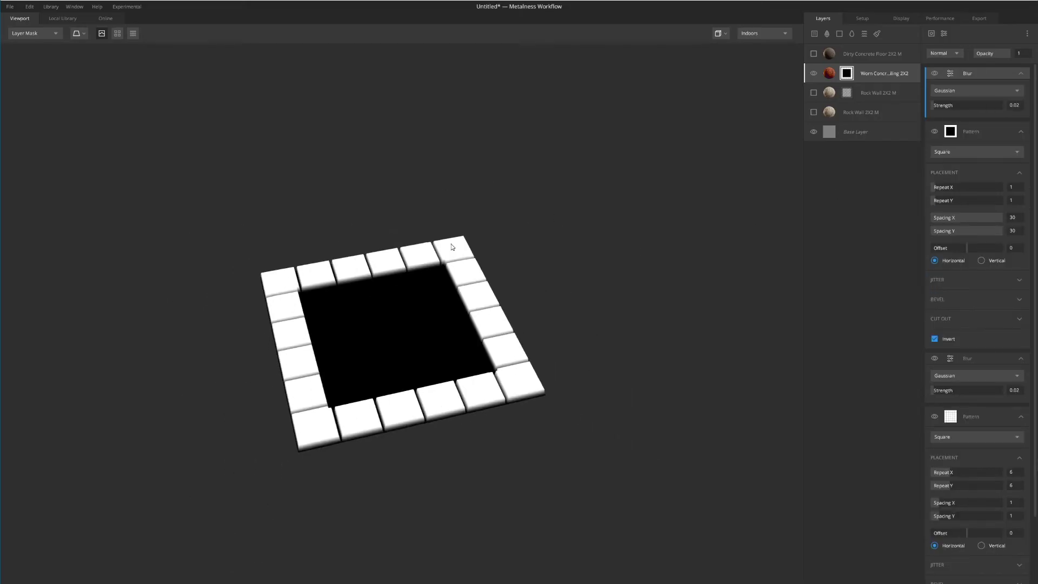
scroll(396, 251, up, 3)
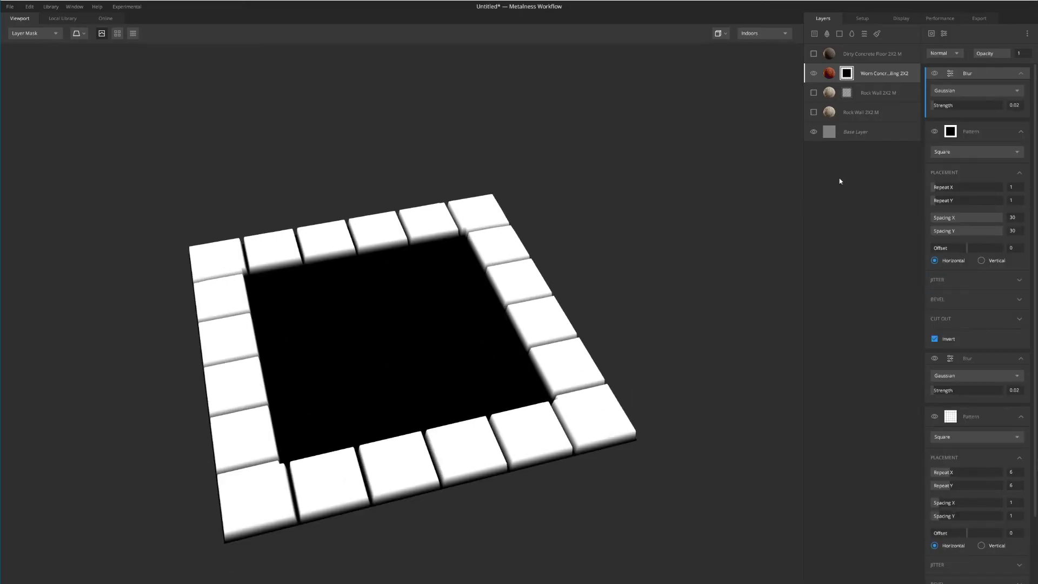
key(m)
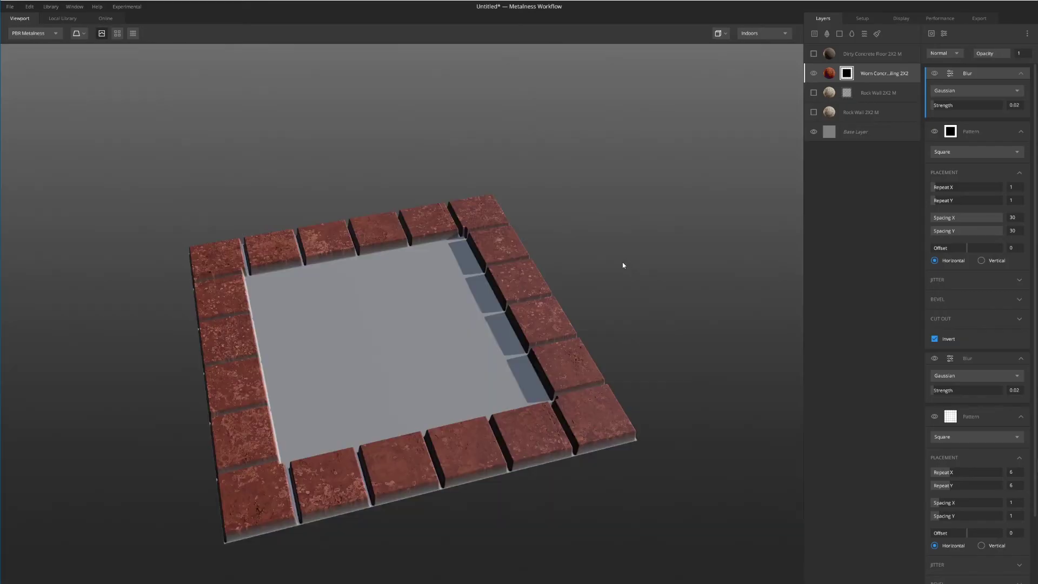
scroll(400, 381, down, 2)
scroll(389, 432, up, 5)
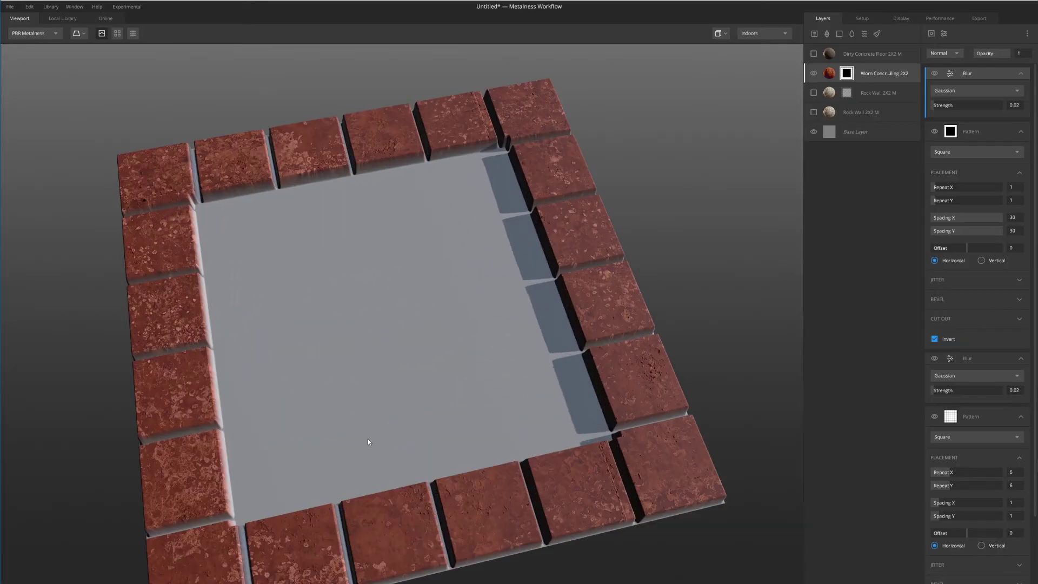
scroll(373, 497, down, 2)
scroll(364, 498, up, 5)
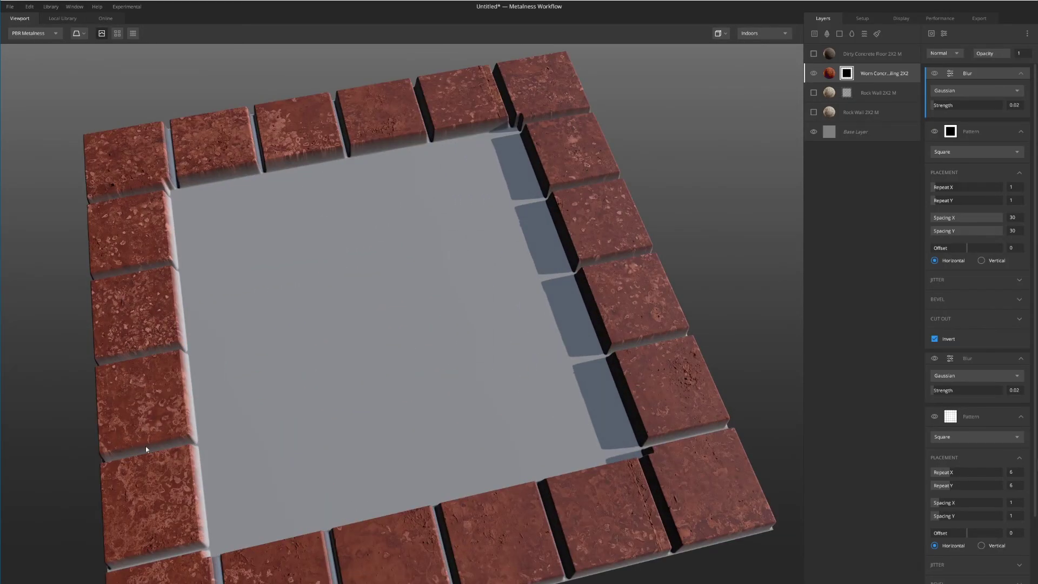
scroll(609, 264, down, 4)
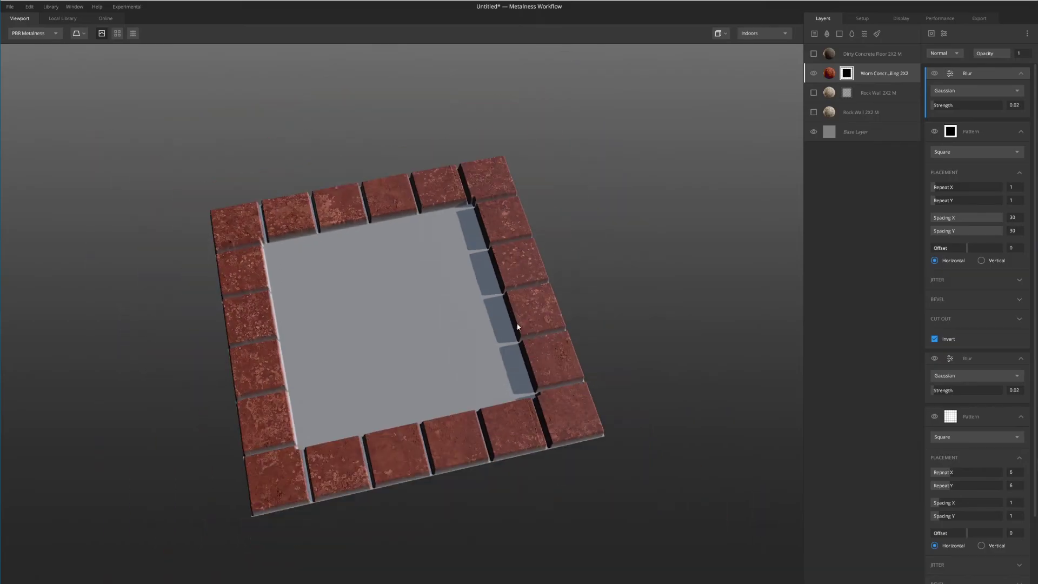
- Hide the Base Layer, show both Rock Wall layers, and inspect the stone centre together with the red border
drag(609, 264, 719, 195)
click(814, 132)
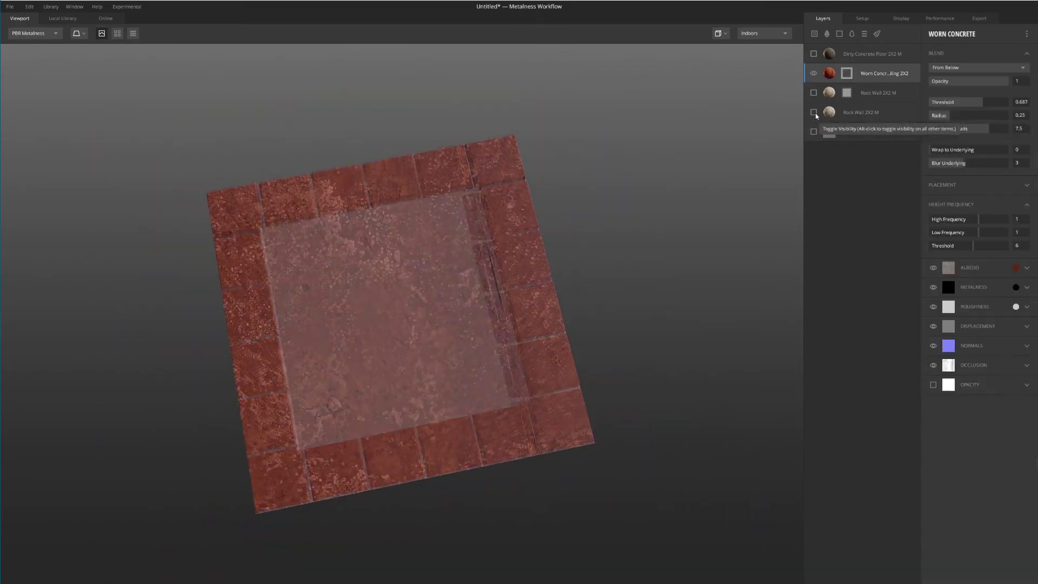
click(814, 112)
click(814, 93)
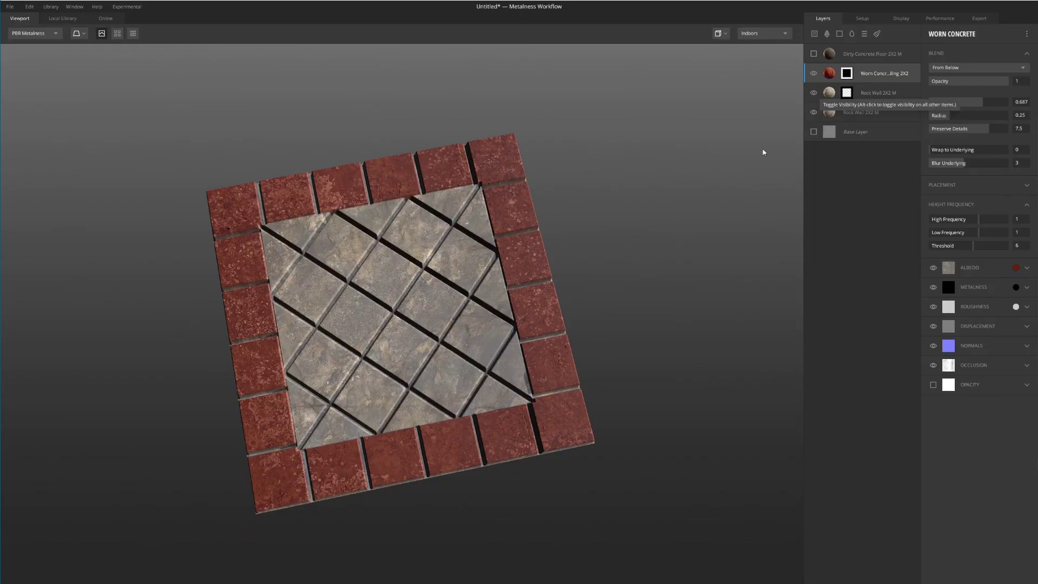
scroll(368, 355, up, 2)
drag(368, 355, 514, 371)
scroll(437, 395, up, 5)
scroll(514, 372, up, 3)
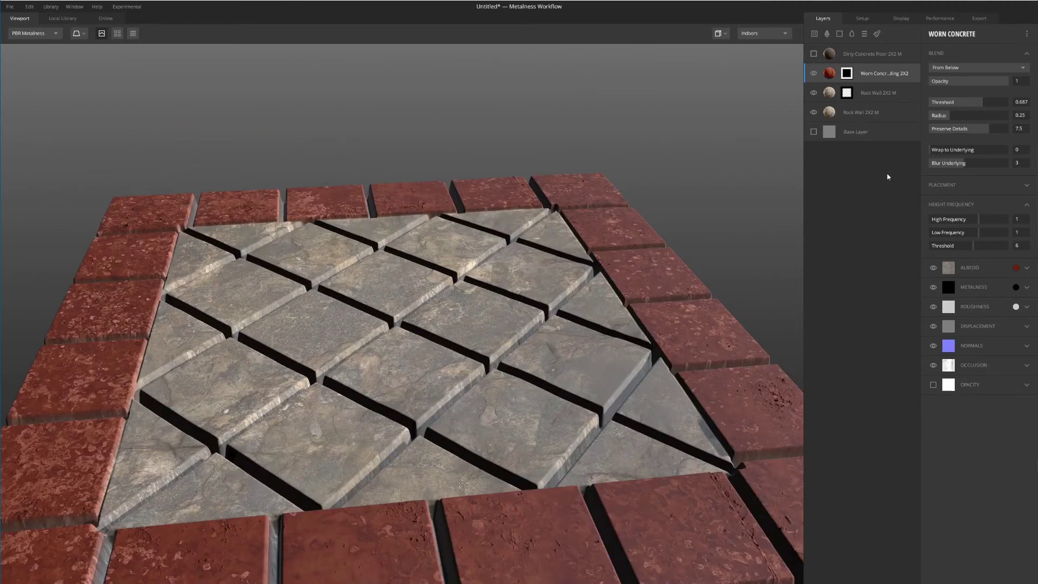
- Set Spacing X and Spacing Y to 0.5 on the six-repeat Square pattern in the upper Rock Wall layer's mask
click(846, 92)
scroll(975, 431, up, 5)
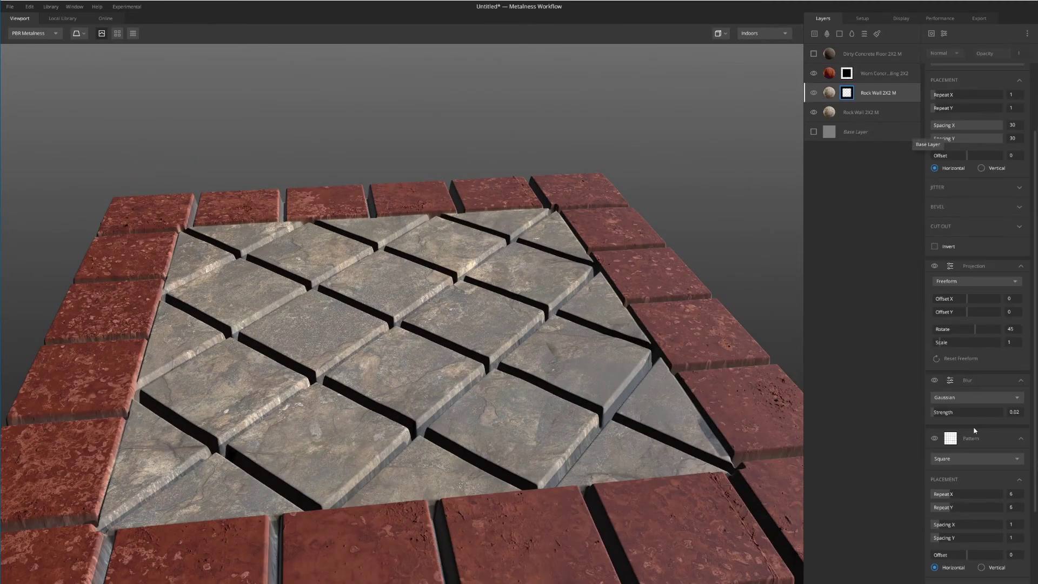
scroll(975, 430, down, 3)
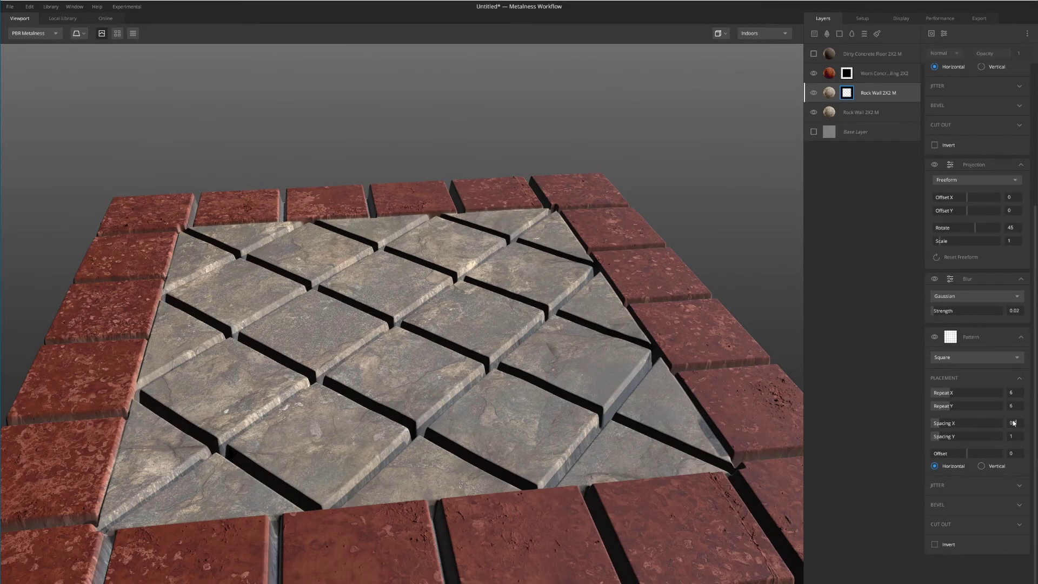
text(.5)
double_click(1019, 440)
text(0.5)
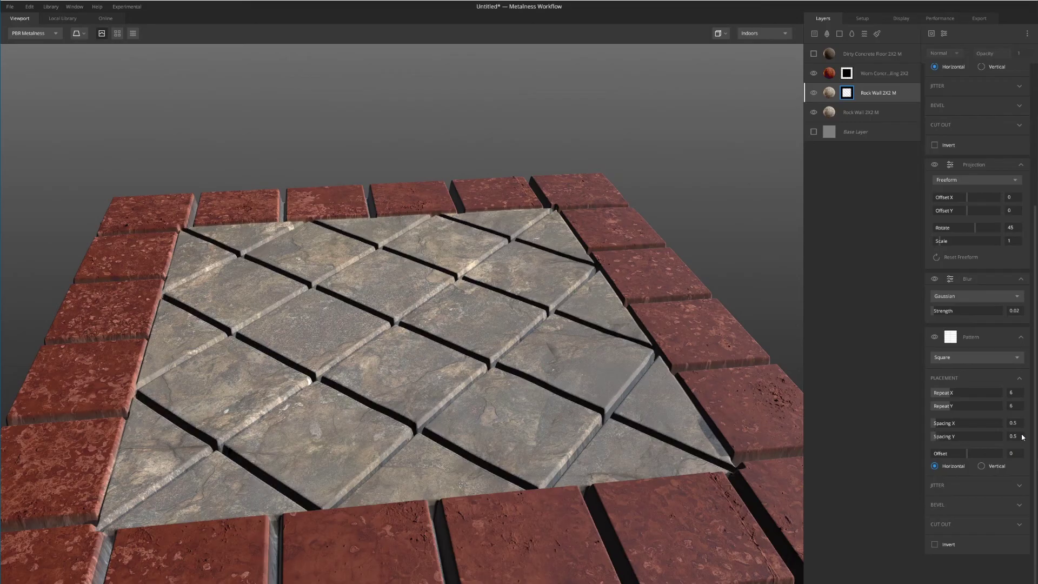
- Set Spacing X and Spacing Y to 0.5 on the six-repeat Square pattern in the Worn Concrete mask
click(853, 74)
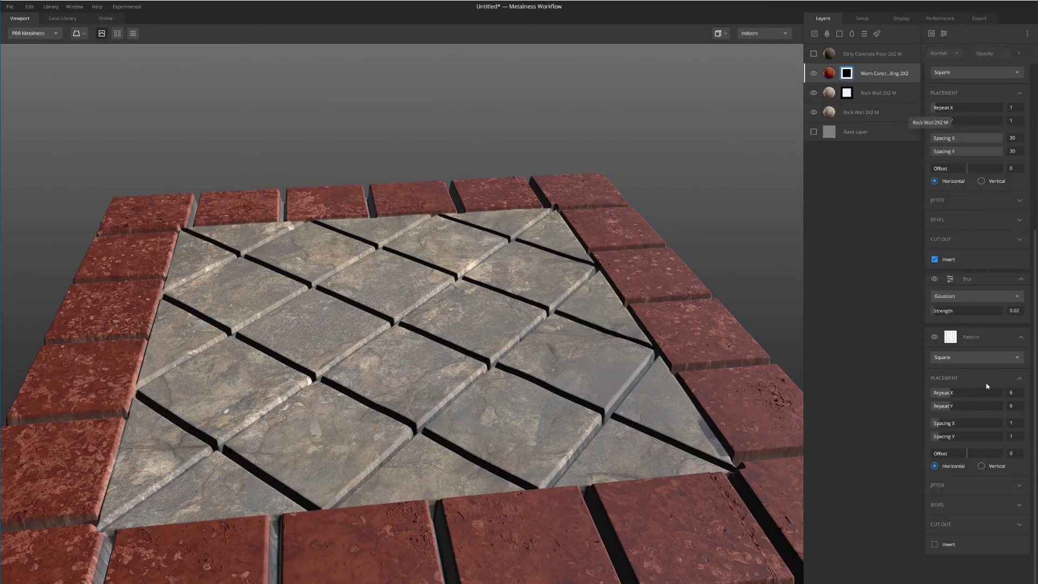
double_click(1012, 423)
text(0.5)
key(Return)
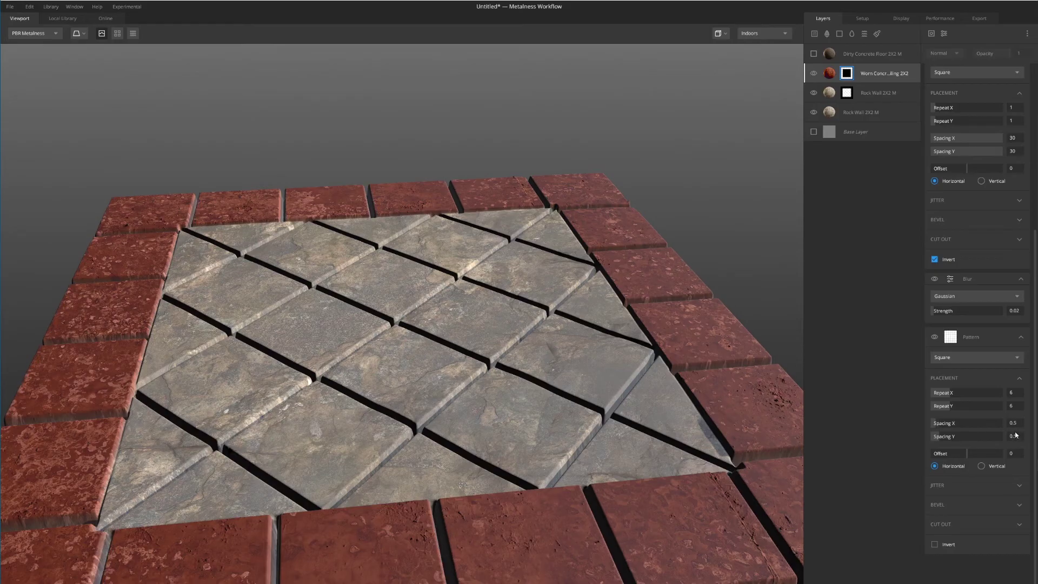
scroll(563, 424, down, 3)
drag(562, 424, 500, 487)
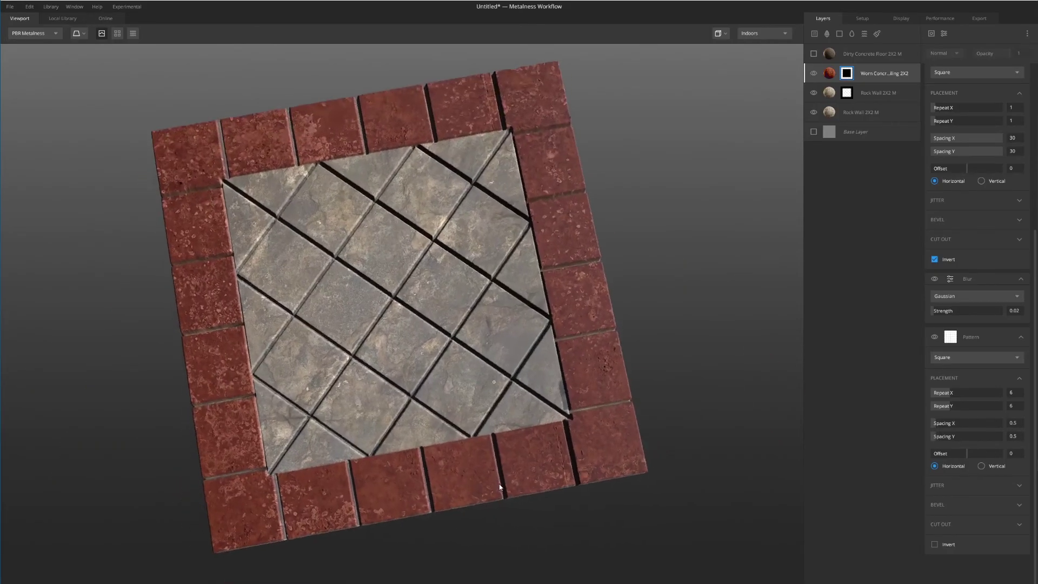
scroll(673, 340, up, 3)
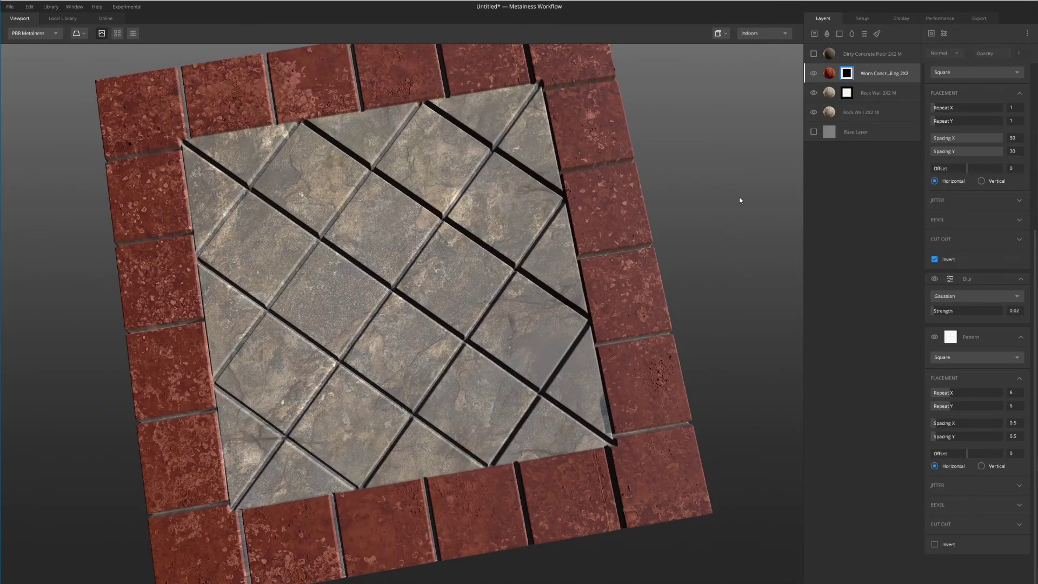
- Enable Brightness Jitter on the six-repeat Square pattern in the upper Rock Wall layer's mask
click(846, 92)
scroll(981, 387, down, 5)
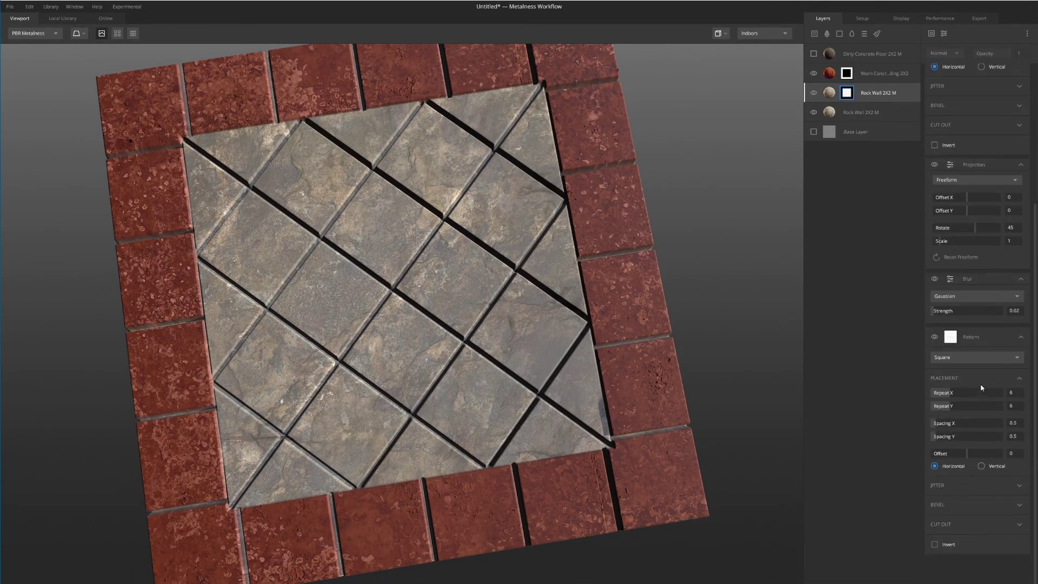
drag(718, 427, 471, 205)
drag(311, 285, 400, 384)
scroll(449, 293, down, 4)
drag(449, 293, 452, 294)
scroll(453, 294, up, 3)
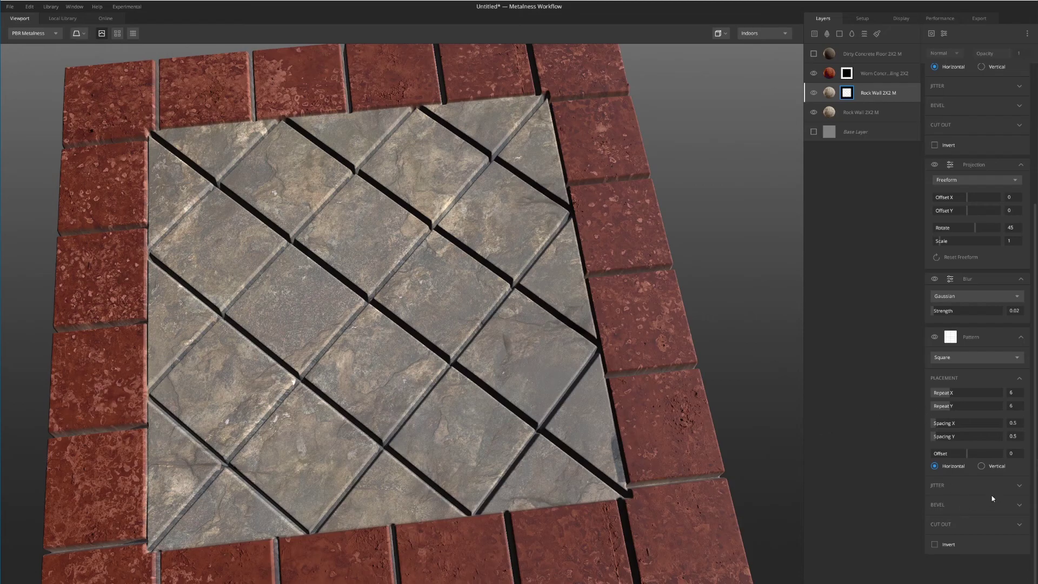
click(1018, 488)
scroll(988, 476, down, 2)
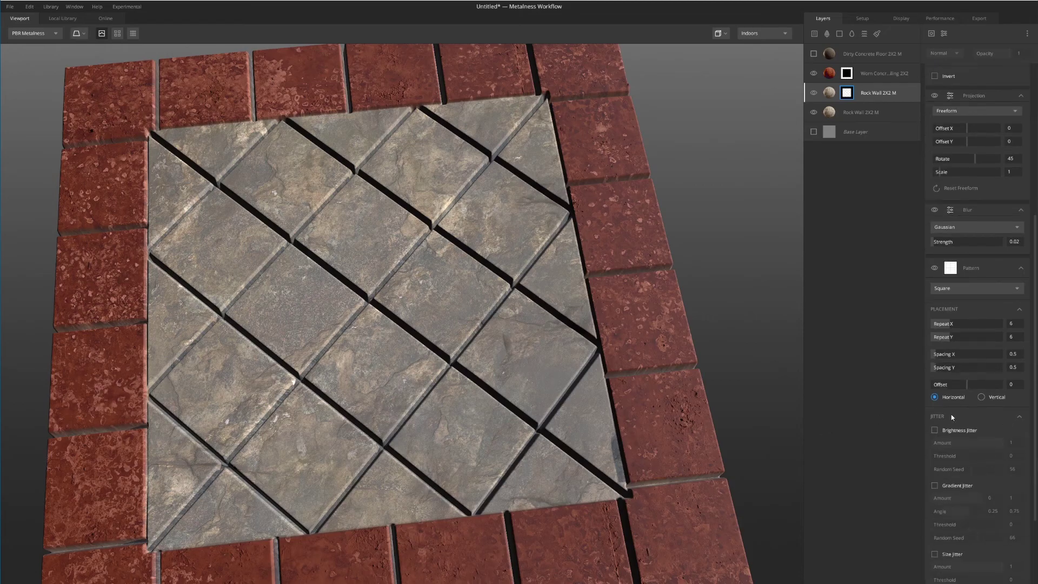
scroll(959, 441, down, 1)
click(934, 390)
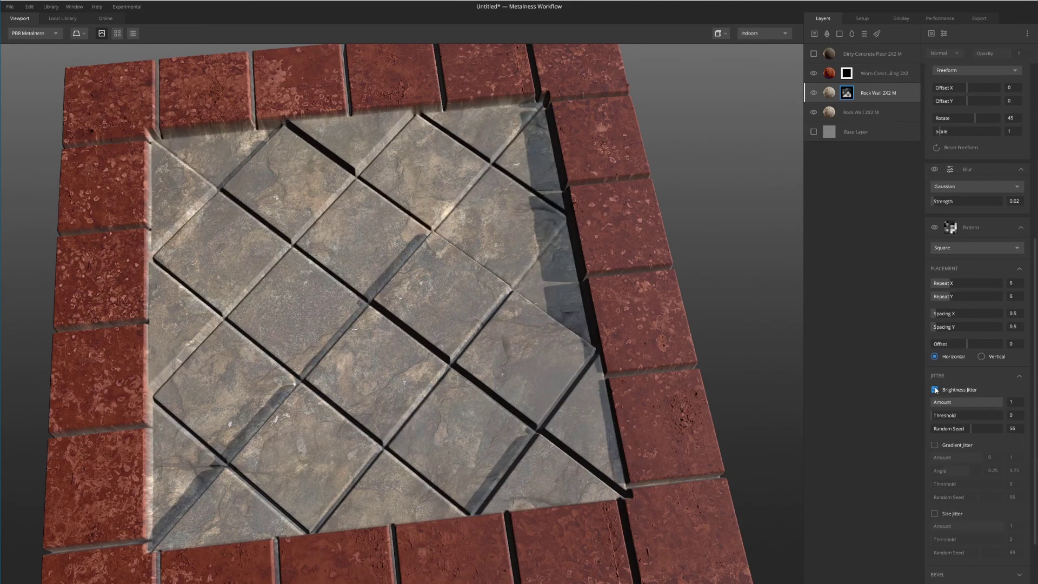
- Display the layer mask and set the Brightness Jitter Amount to 0.232 for subtler height variation between the stone tiles
key(m)
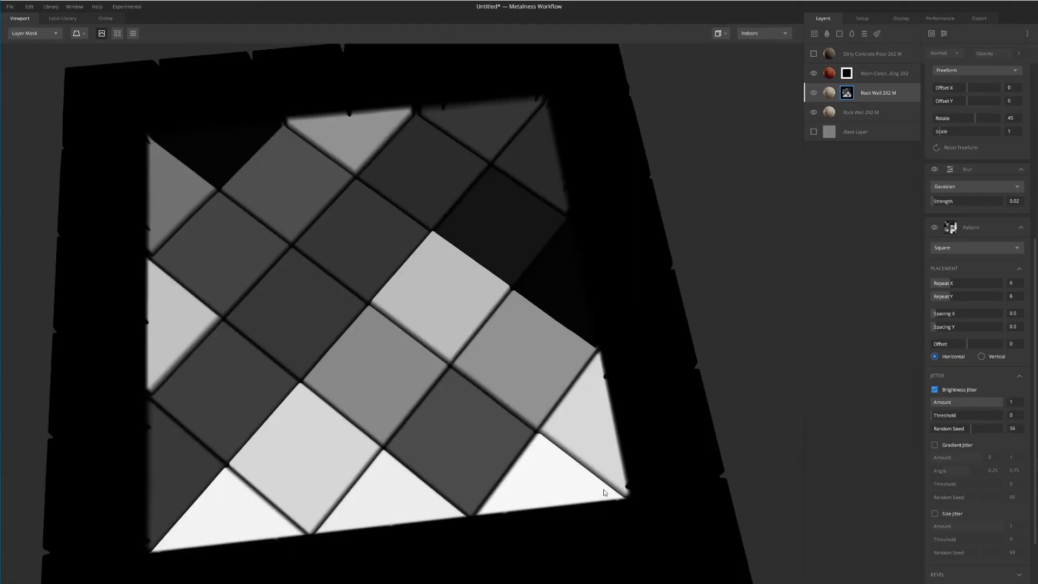
alt+drag(609, 492, 599, 354)
scroll(500, 415, up, 2)
alt+drag(504, 451, 559, 415)
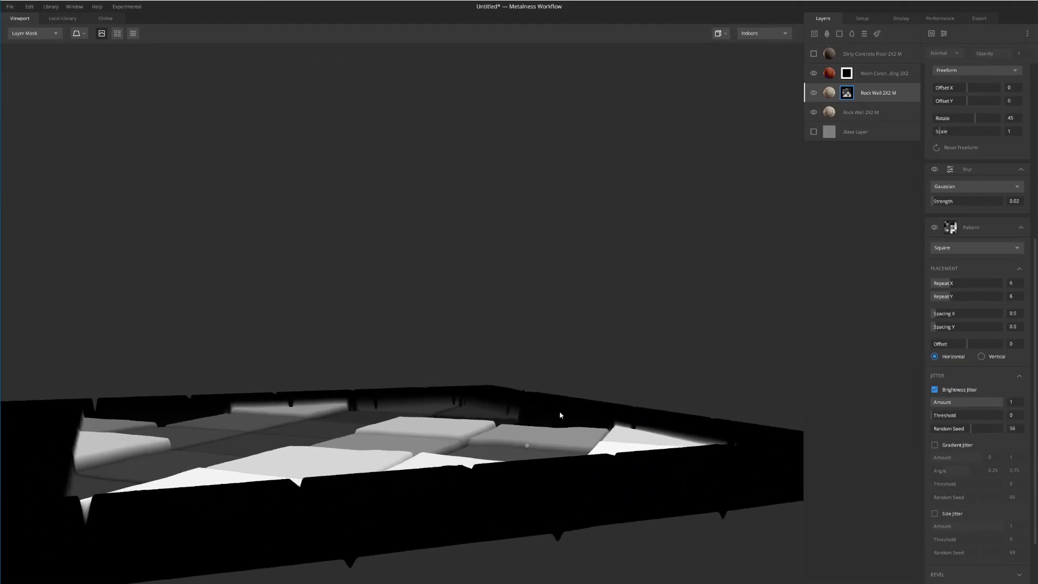
scroll(479, 441, up, 2)
drag(991, 405, 948, 403)
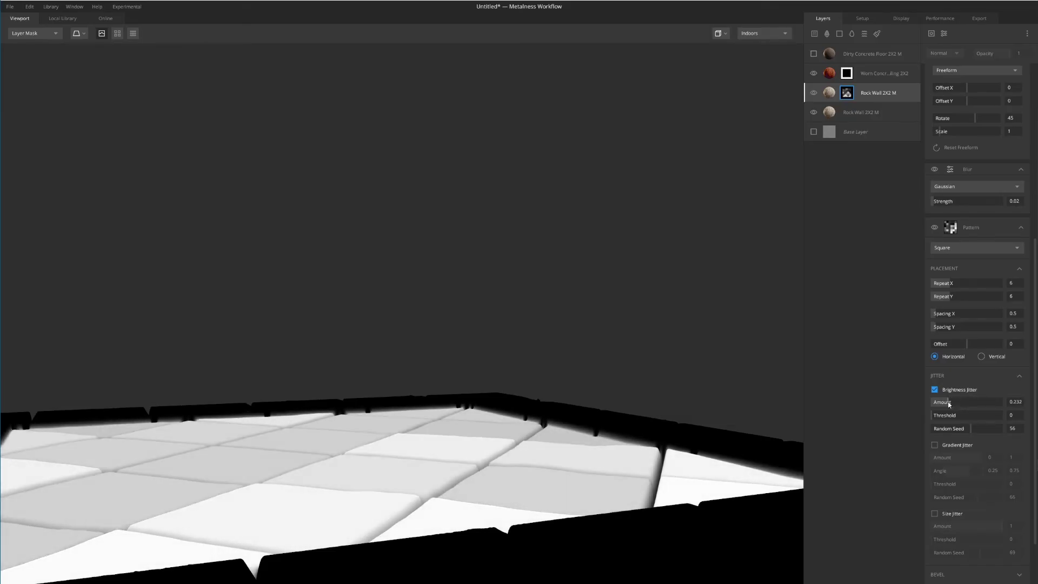
scroll(599, 419, down, 5)
alt+drag(598, 420, 796, 517)
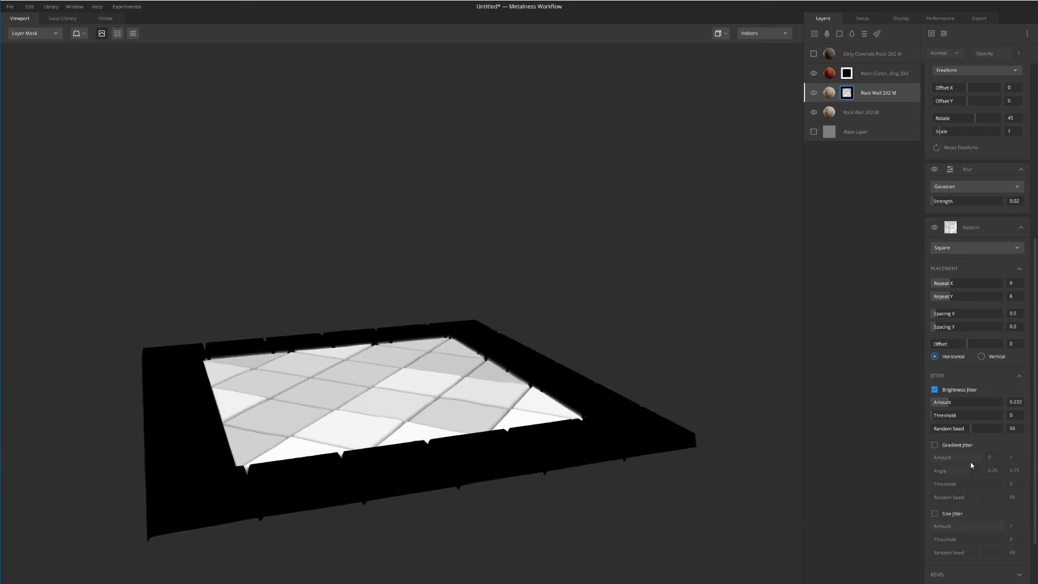
- Enable Gradient Jitter on the same pattern, set its maximum Amount to 0.27, and inspect the tilted stone tiles
scroll(971, 465, down, 1)
click(935, 424)
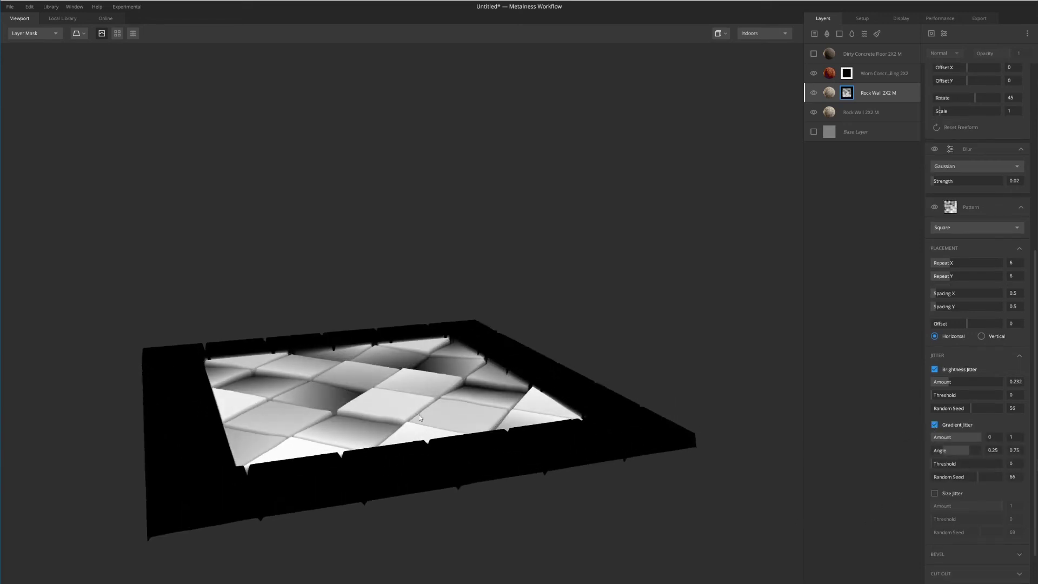
alt+drag(419, 417, 501, 396)
scroll(501, 396, up, 3)
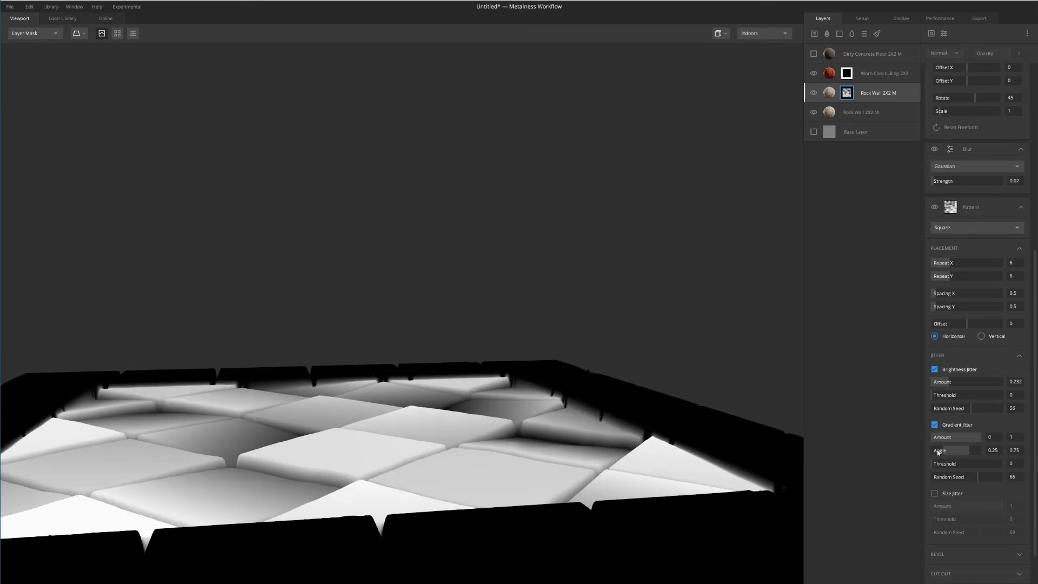
drag(979, 436, 943, 437)
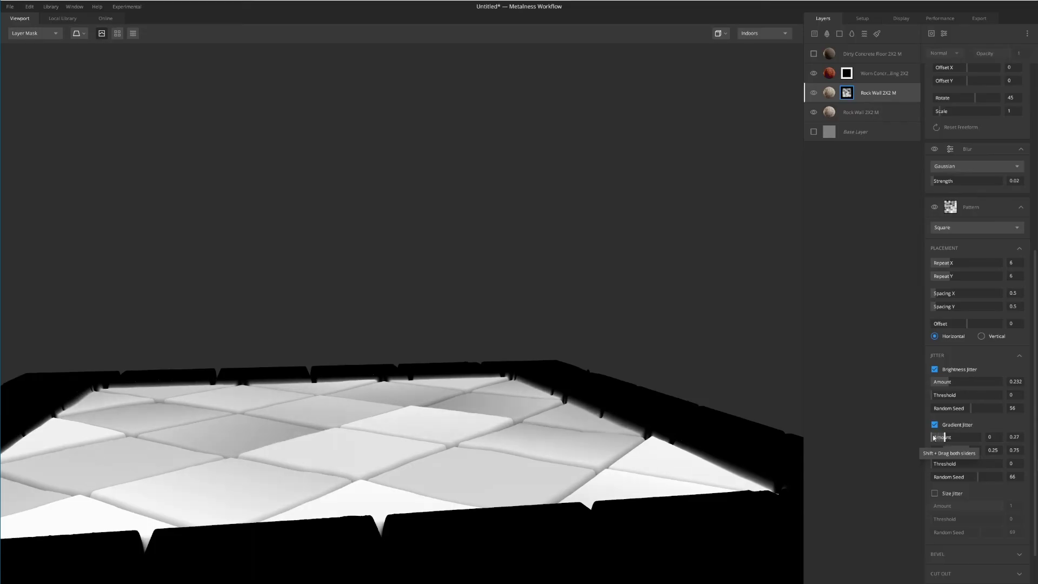
scroll(591, 440, down, 5)
drag(591, 440, 618, 430)
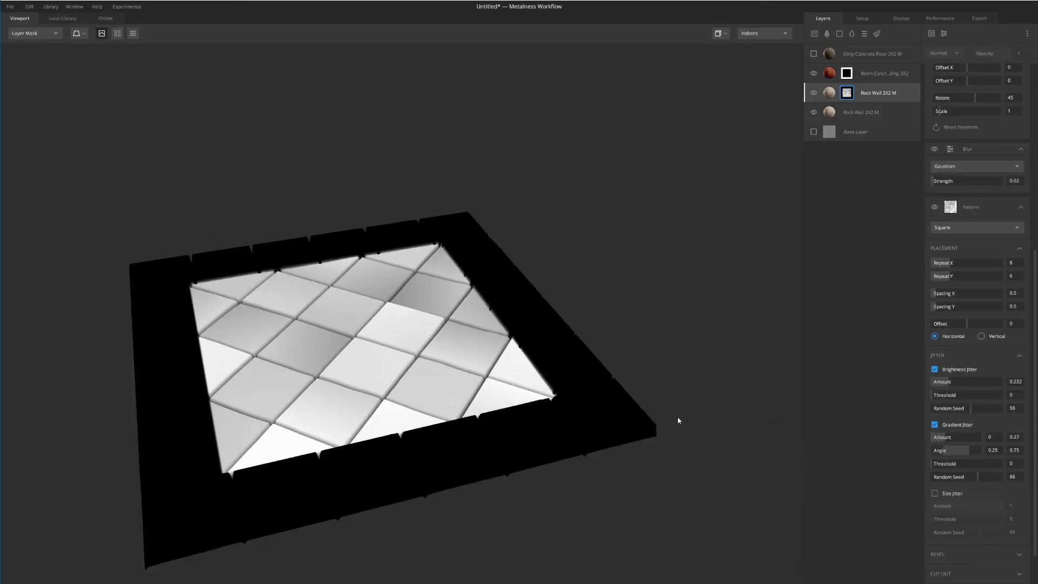
drag(678, 420, 664, 488)
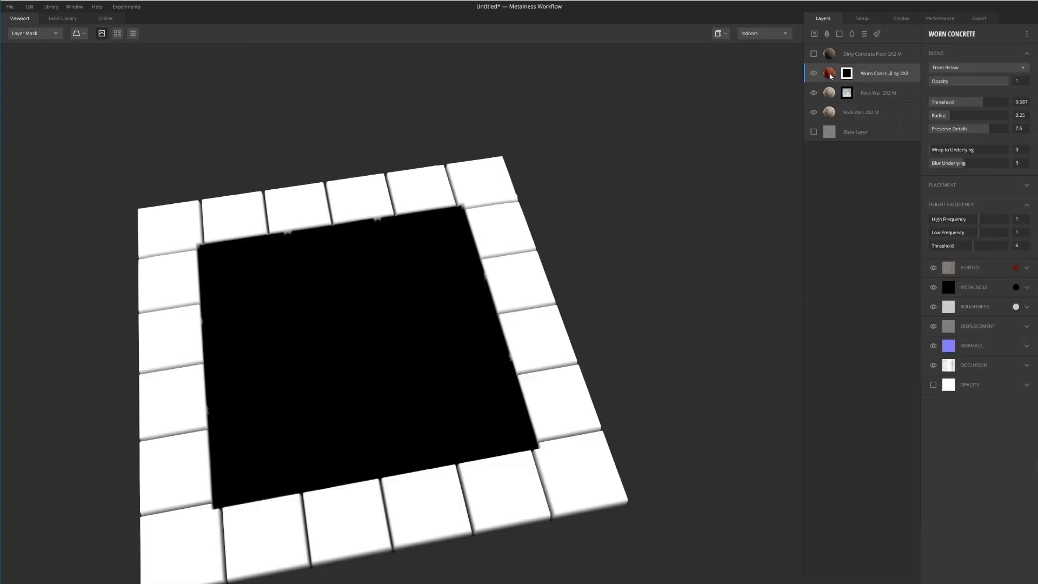
- Enable Brightness Jitter on the six-repeat Square pattern in the Worn Concrete layer's mask
click(845, 76)
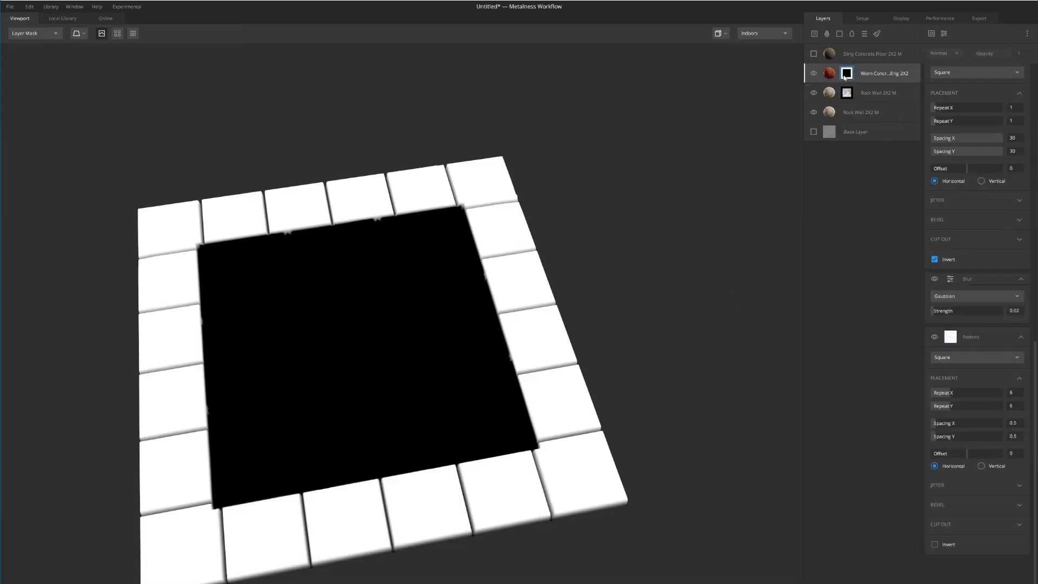
click(1012, 484)
scroll(1000, 480, down, 2)
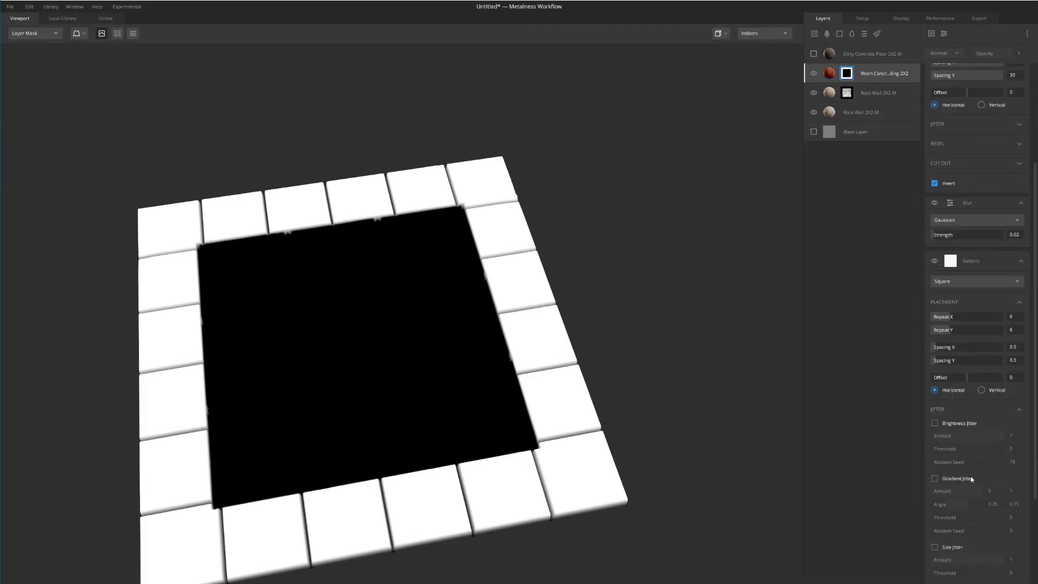
click(934, 423)
alt+drag(576, 431, 572, 319)
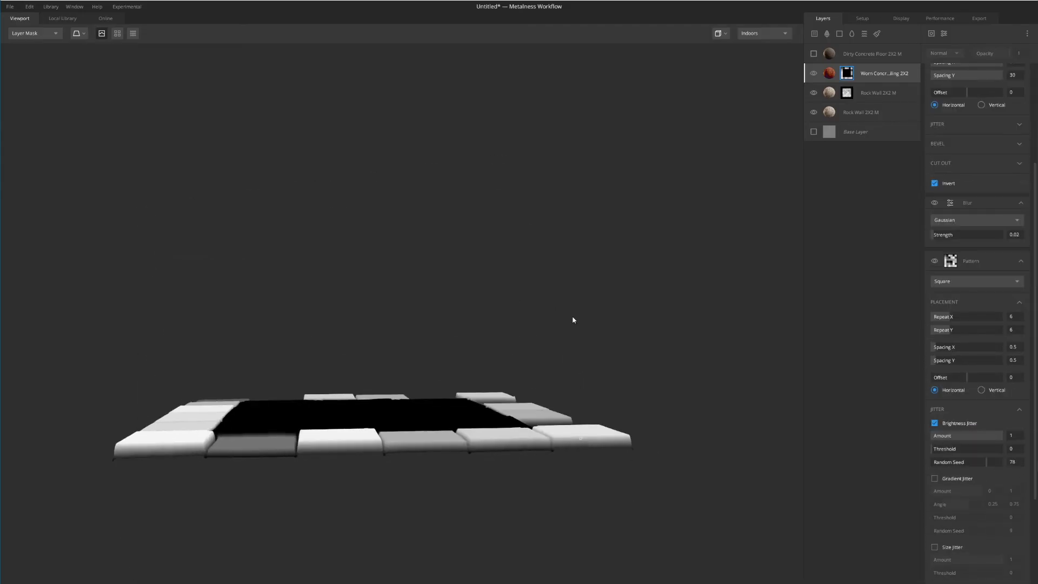
scroll(563, 426, up, 2)
alt+drag(563, 424, 602, 463)
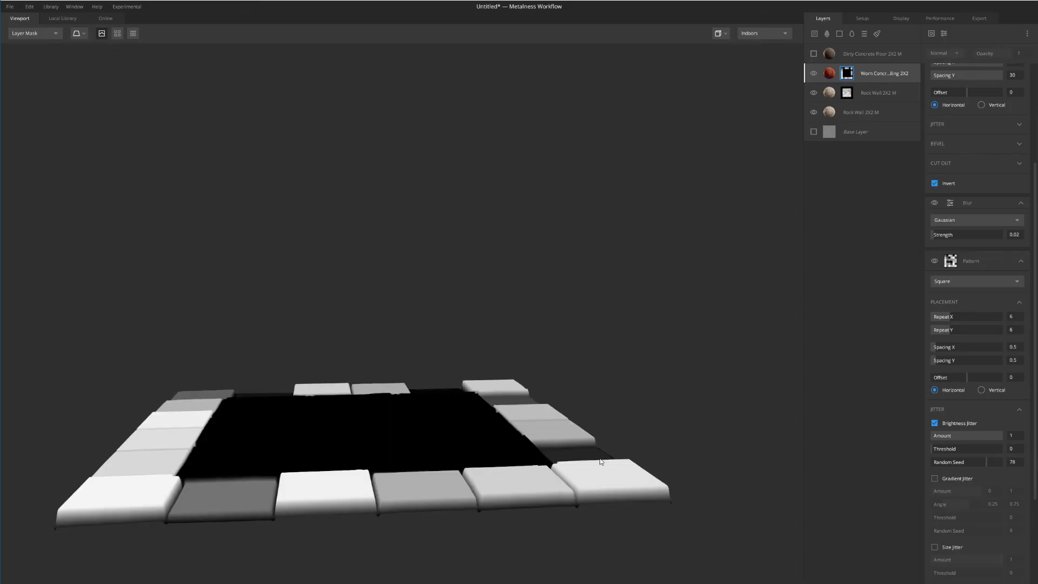
scroll(621, 488, up, 2)
scroll(611, 503, up, 1)
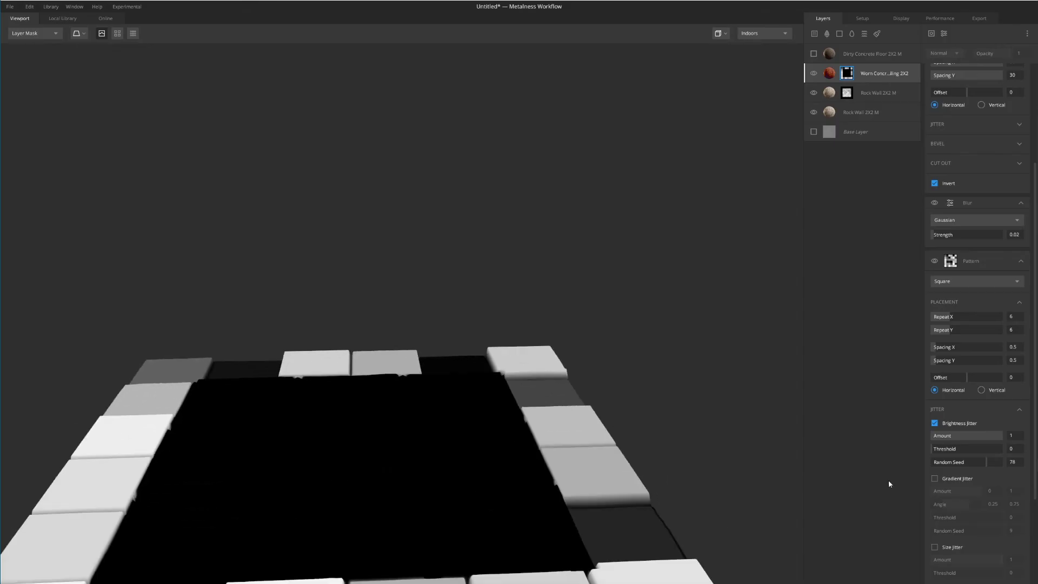
- Set the Brightness Jitter Amount to 0.171 on the border tile pattern
drag(982, 439, 945, 445)
scroll(543, 436, down, 5)
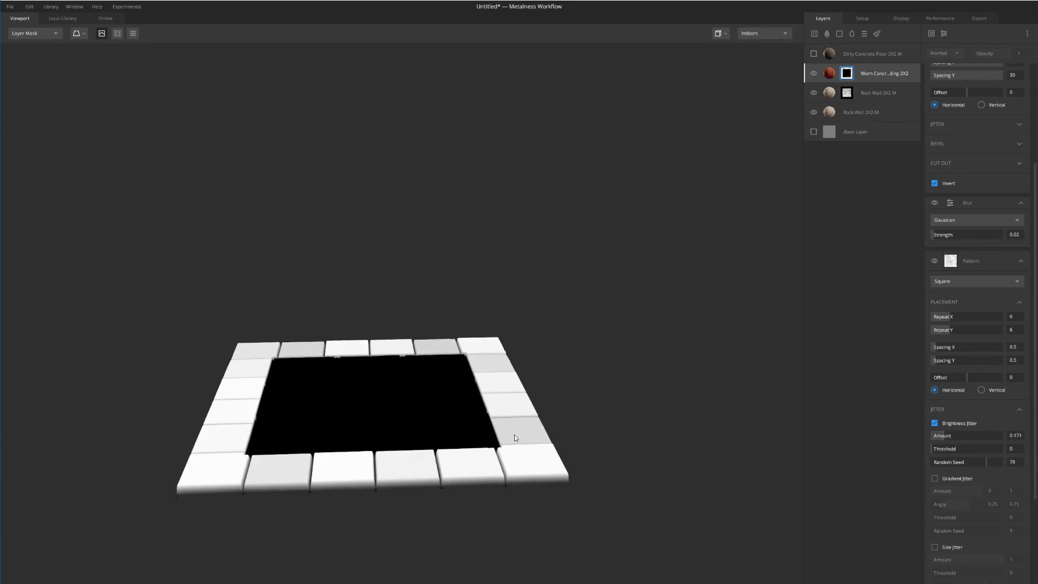
drag(443, 407, 848, 462)
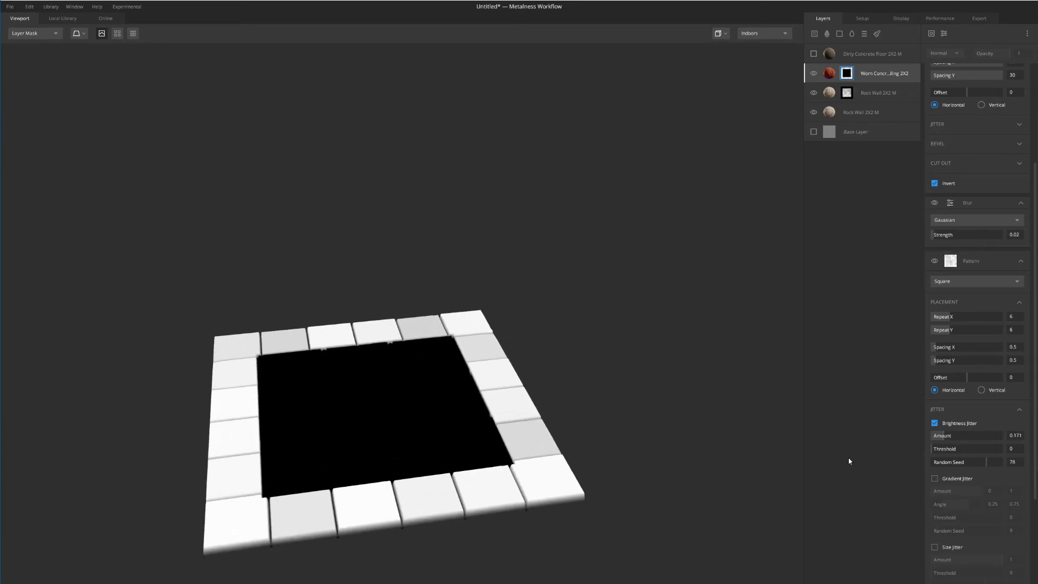
- Enable Gradient Jitter on the same border tile pattern and set its maximum Amount to 0.151
click(934, 479)
scroll(520, 485, up, 2)
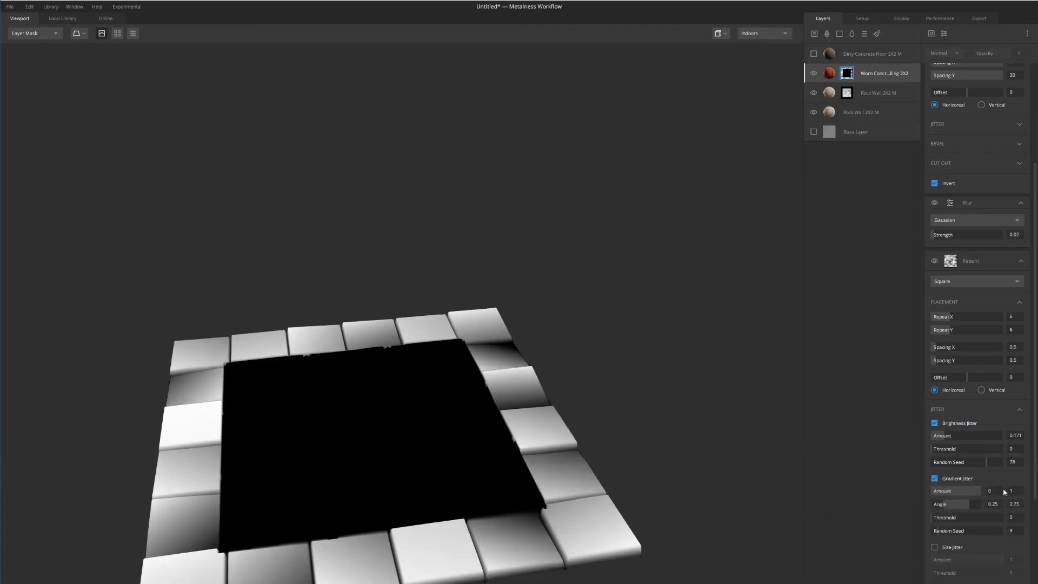
drag(1003, 489, 939, 489)
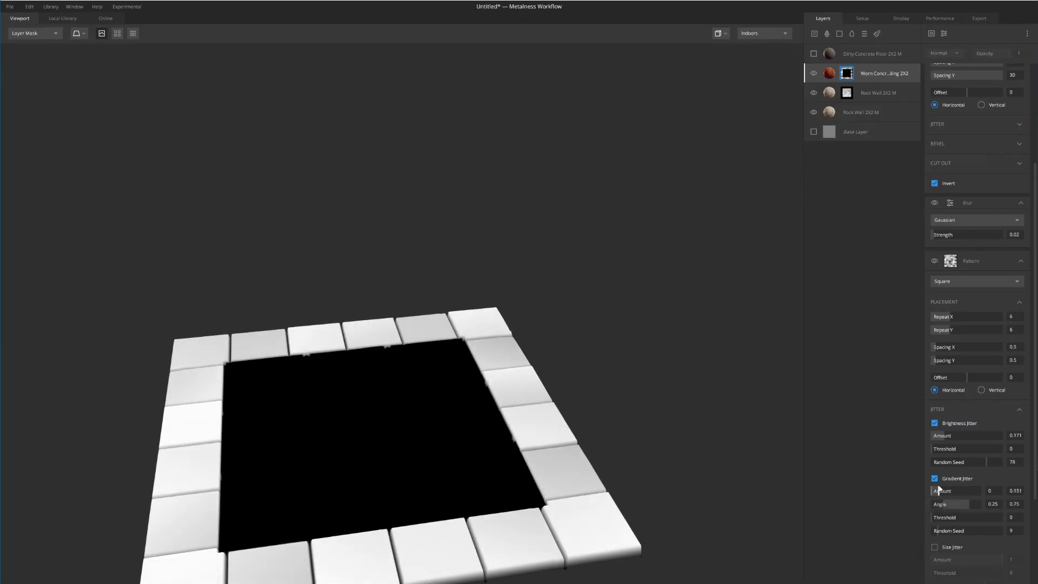
- Display the PBR Metalness material and examine the height and tilt variation of the red border and stone tiles
scroll(512, 398, down, 2)
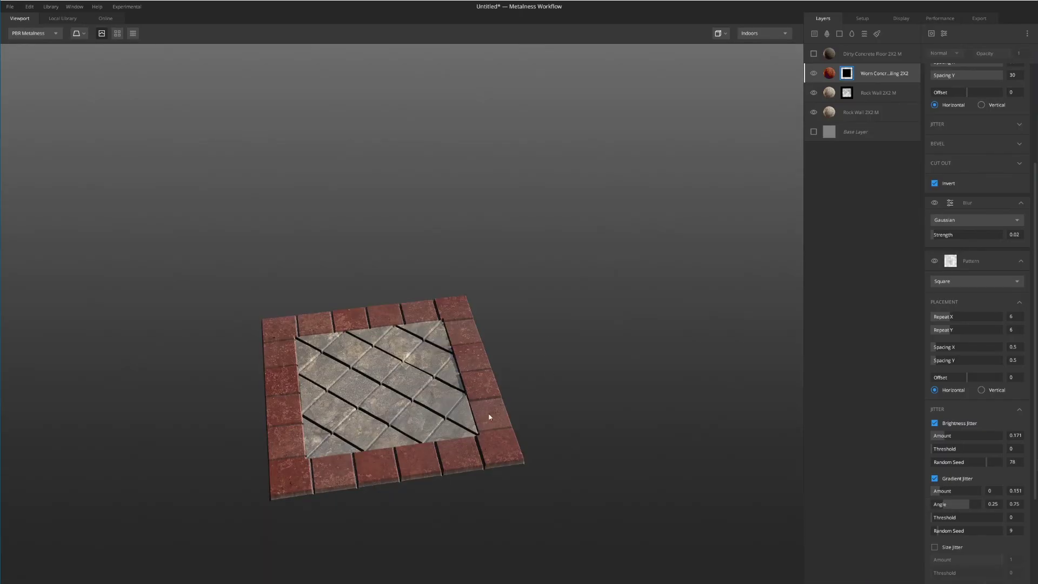
scroll(415, 442, up, 2)
drag(415, 442, 420, 481)
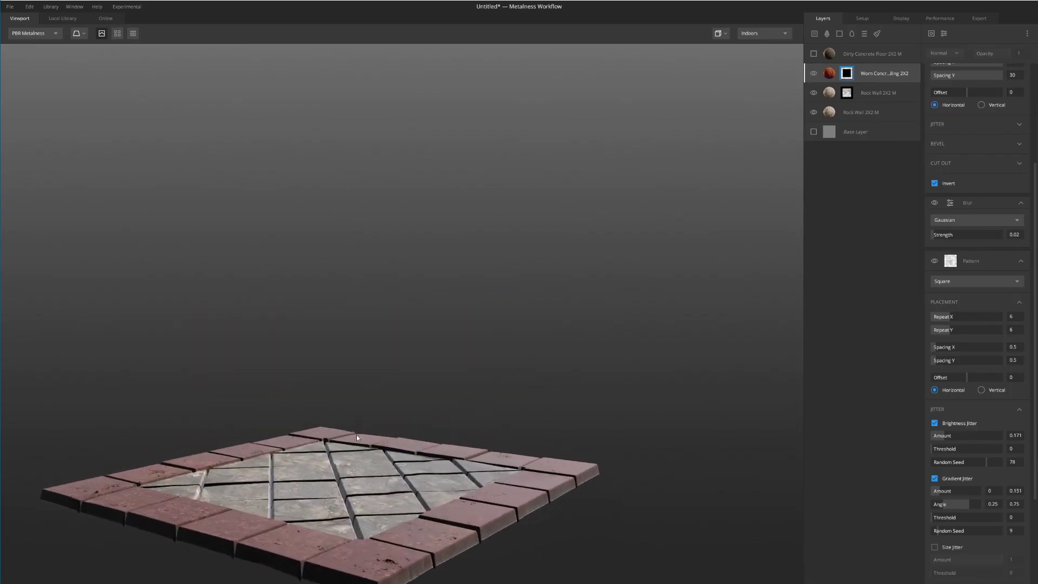
drag(355, 434, 445, 283)
scroll(558, 333, up, 3)
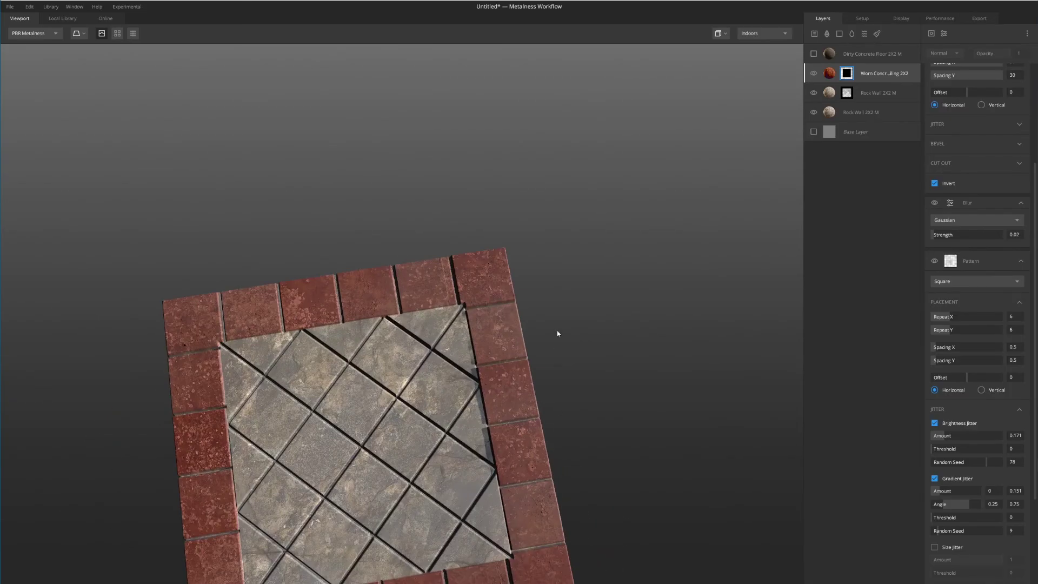
scroll(557, 334, down, 5)
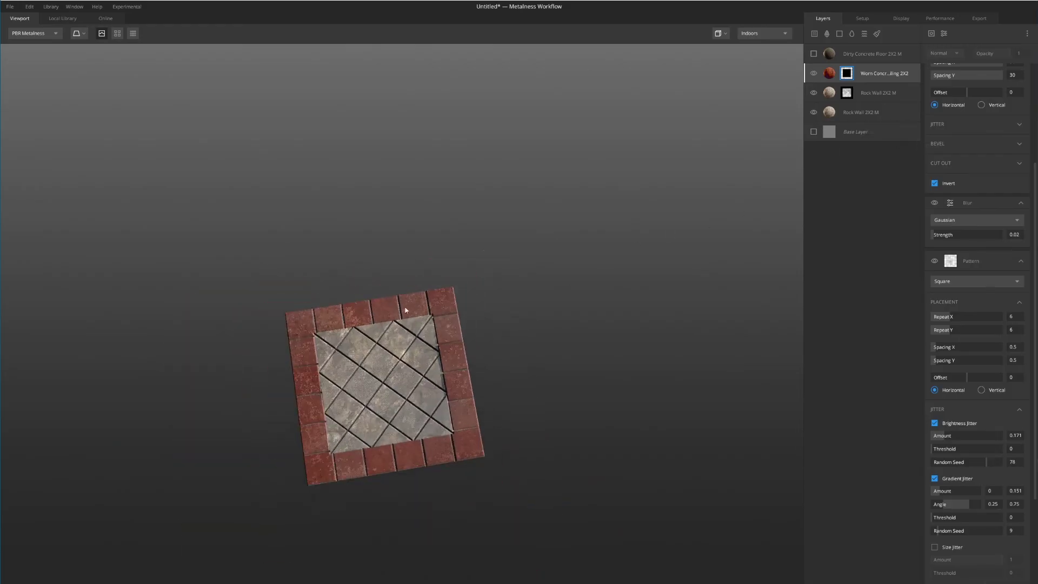
scroll(403, 379, up, 6)
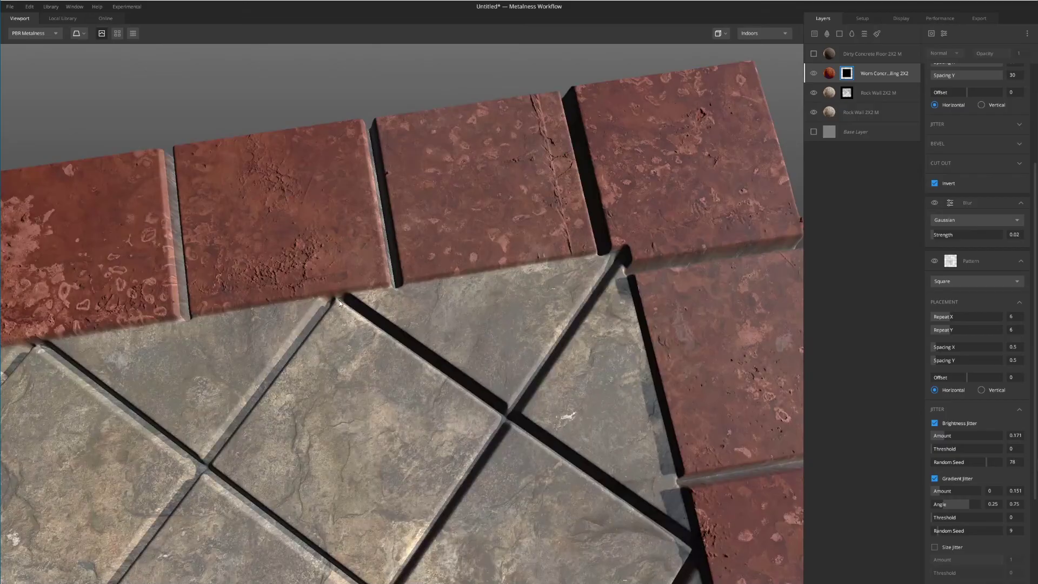
scroll(518, 323, down, 5)
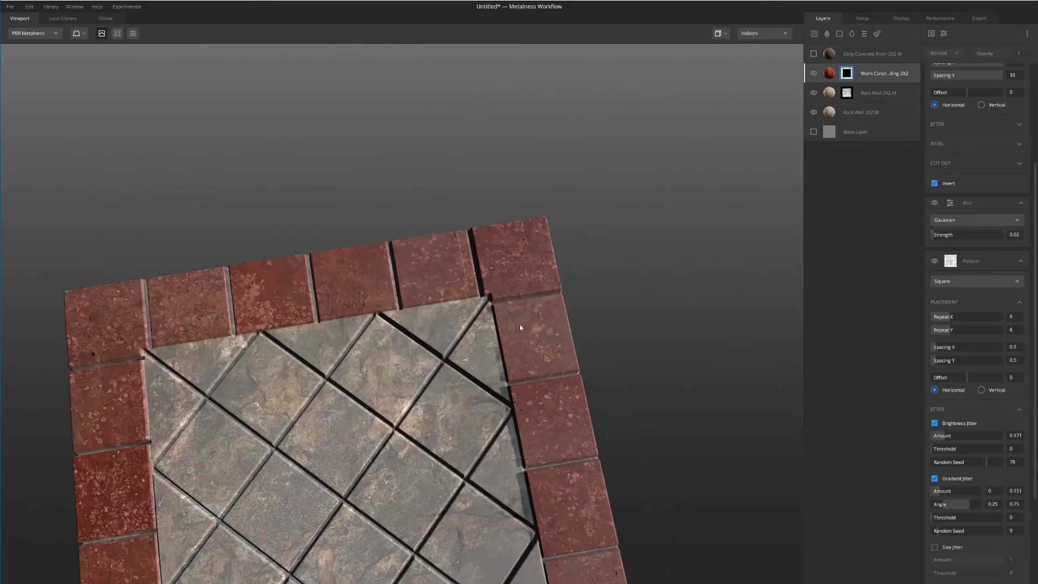
scroll(510, 335, up, 2)
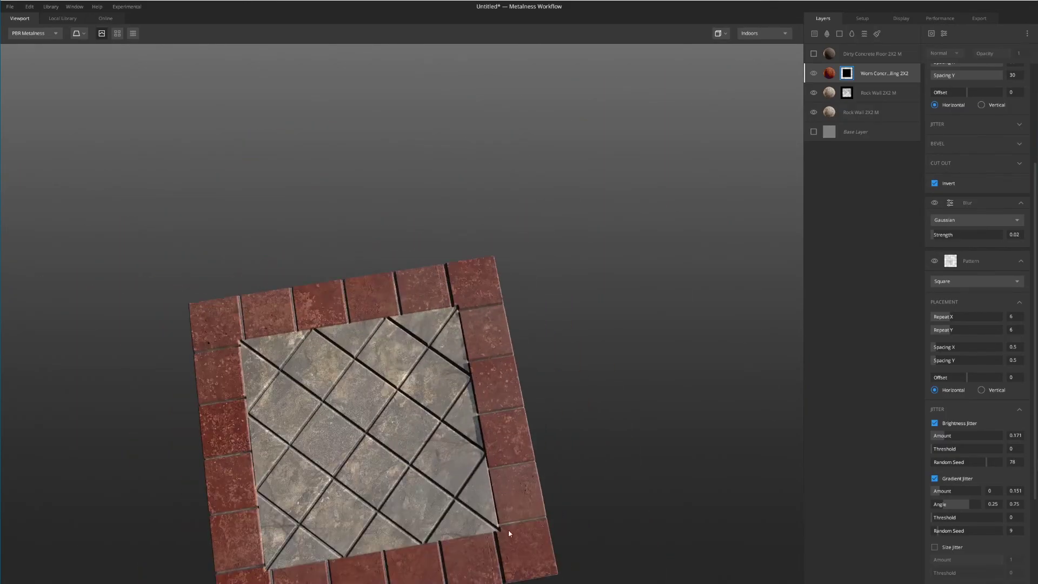
- Show the Dirty Concrete Floor layer and set its blend Threshold to 0.527 so it spreads over the tiles
click(827, 55)
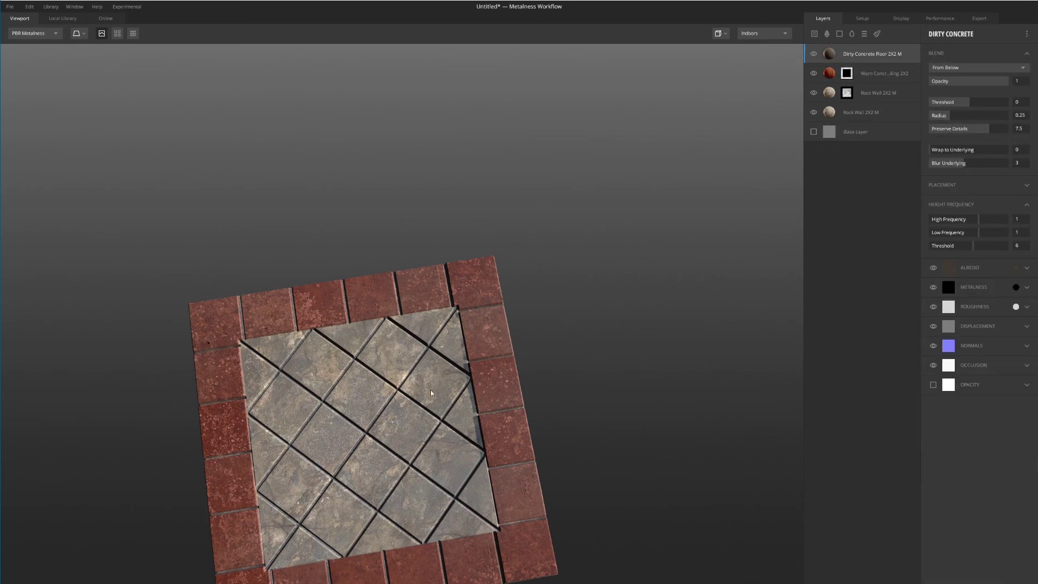
drag(430, 390, 446, 375)
scroll(447, 375, up, 5)
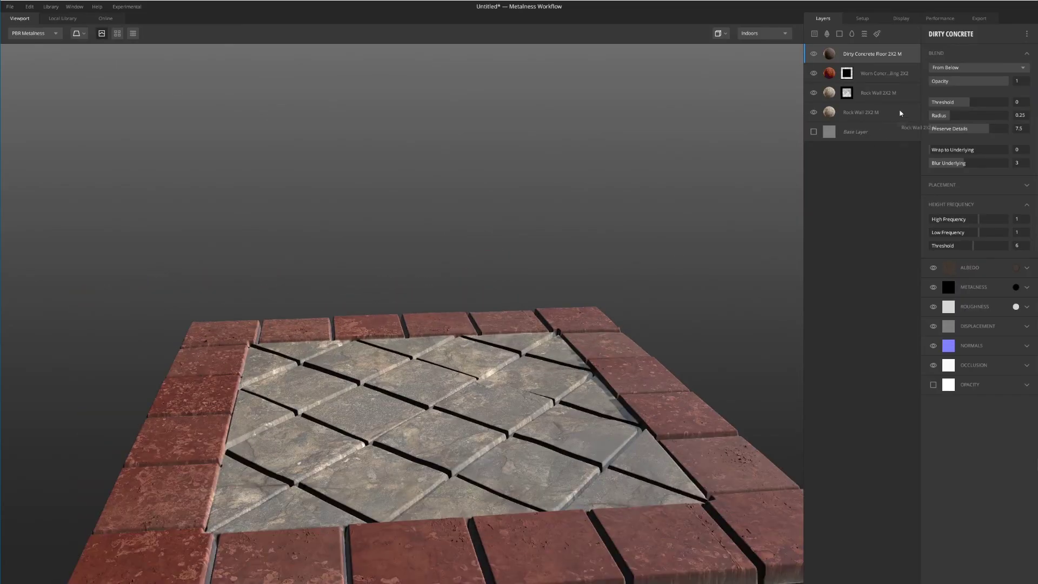
drag(971, 102, 980, 105)
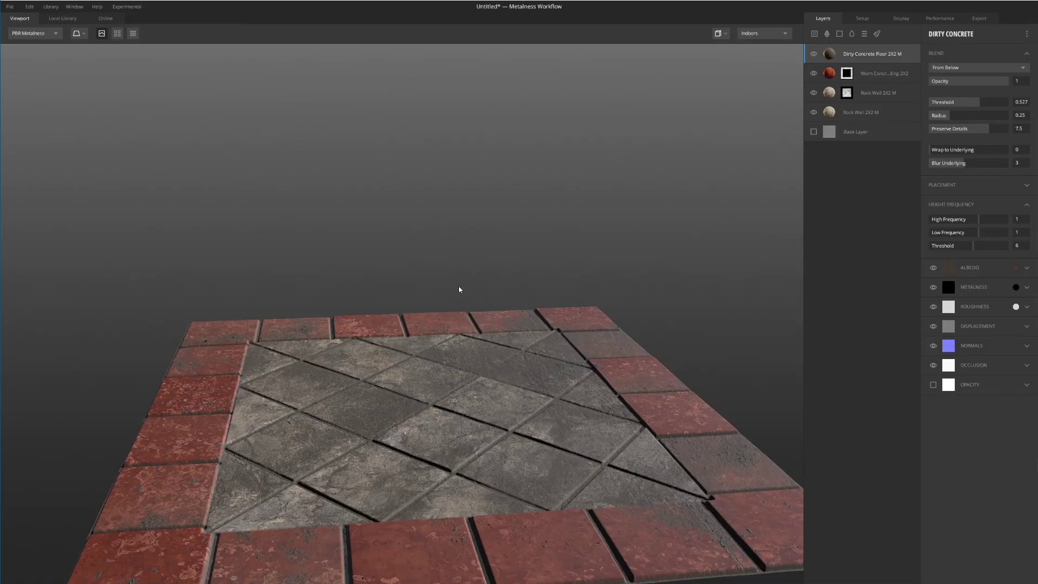
drag(459, 289, 419, 340)
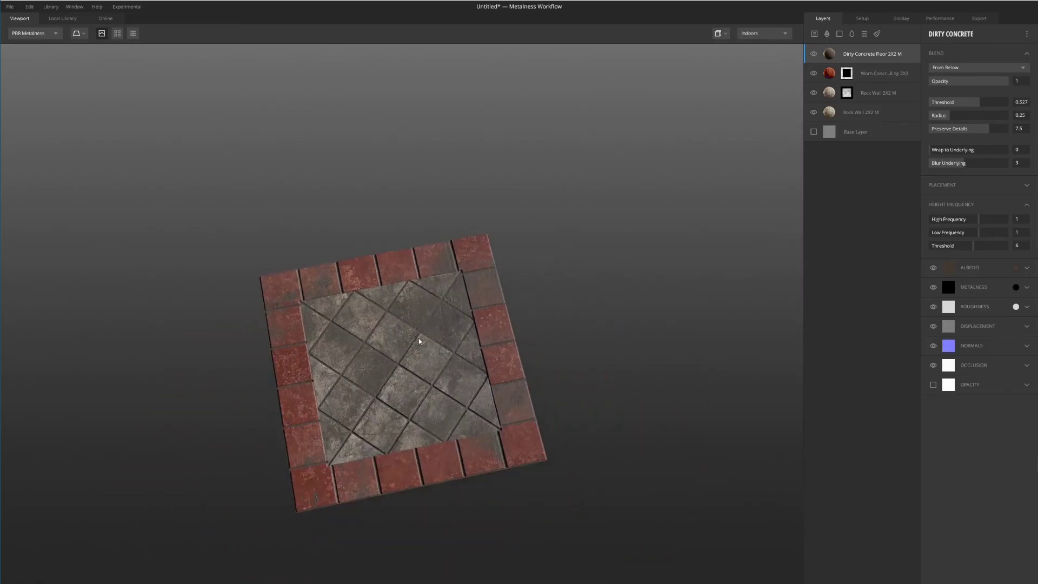
scroll(436, 309, up, 2)
drag(388, 219, 393, 264)
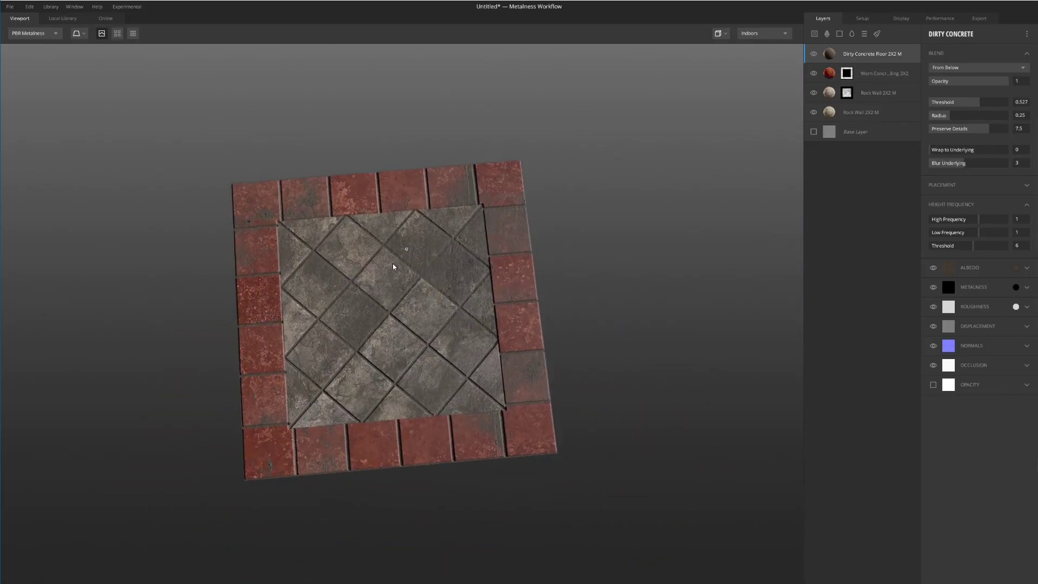
- Add a mask to the Dirty Concrete Floor layer with a Curvature component
scroll(406, 290, up, 5)
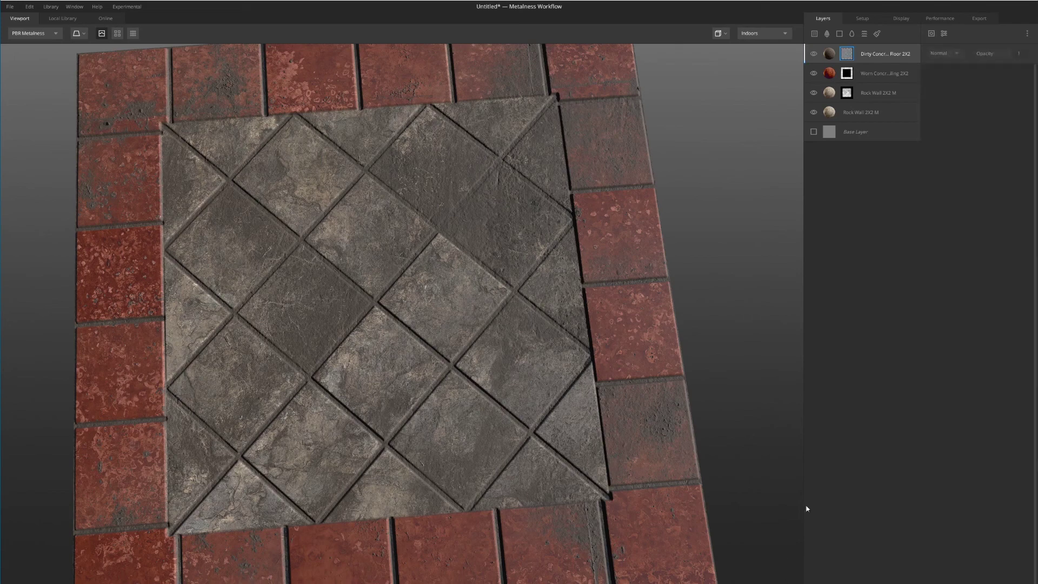
click(931, 33)
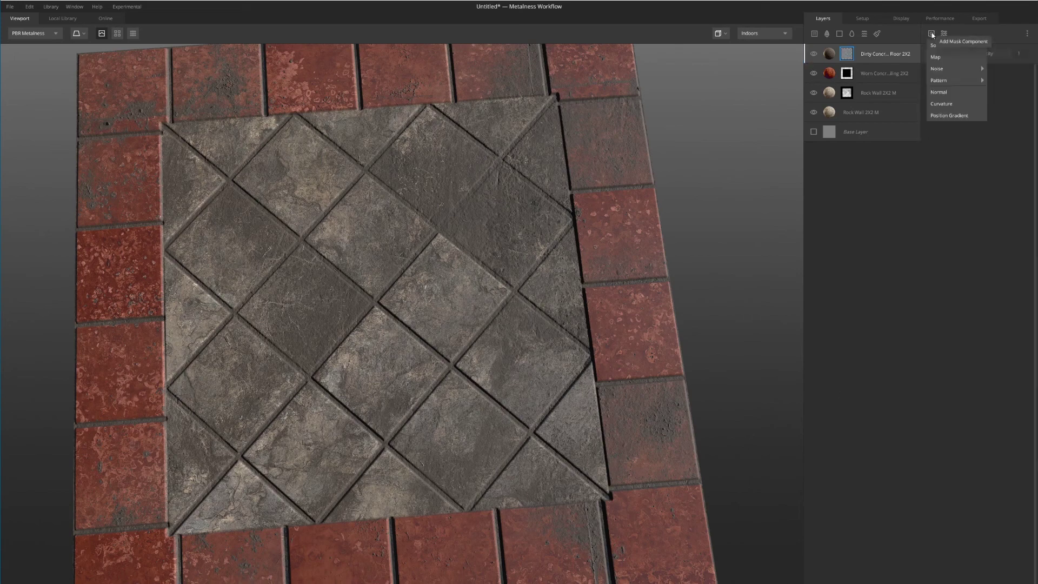
click(941, 105)
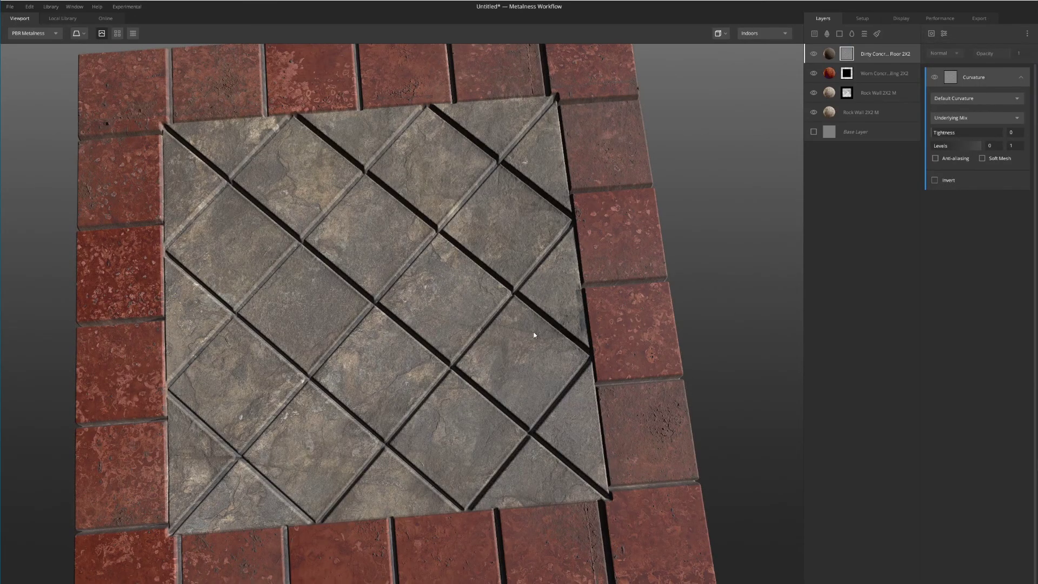
scroll(533, 336, down, 3)
scroll(560, 153, up, 4)
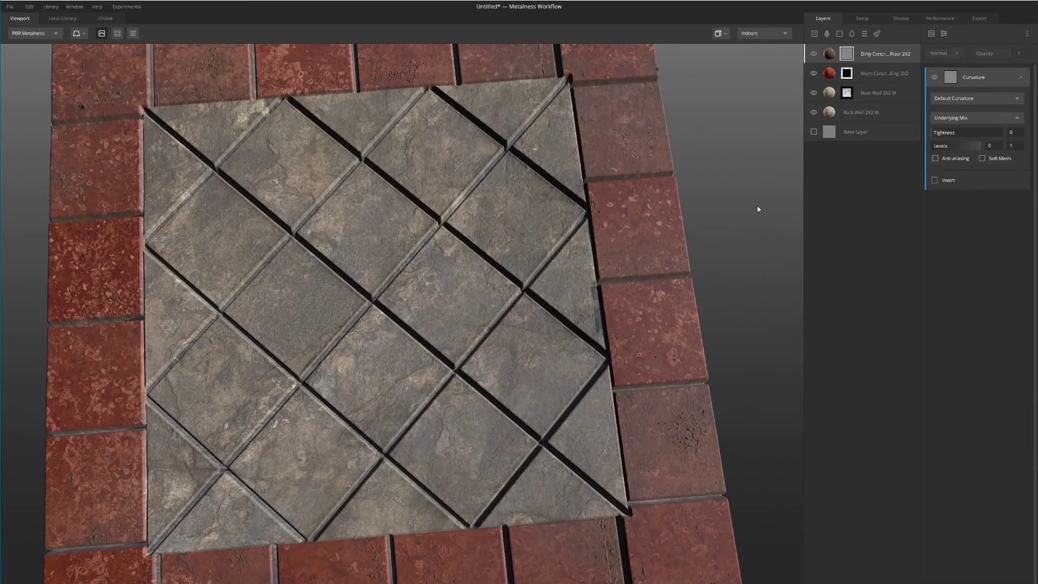
- Display the layer mask and try the Edges Only mode on the Curvature component
key(m)
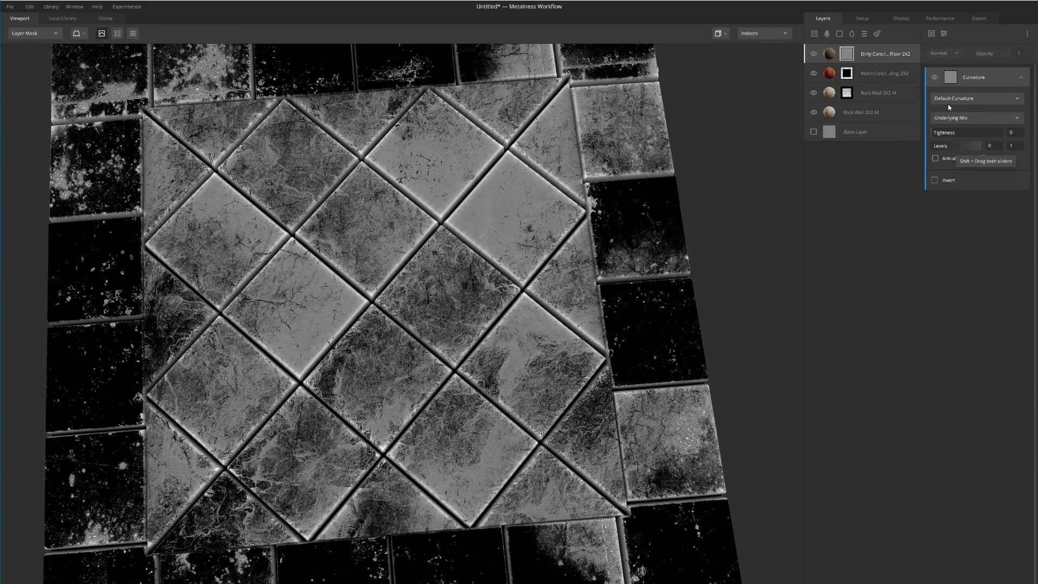
click(967, 98)
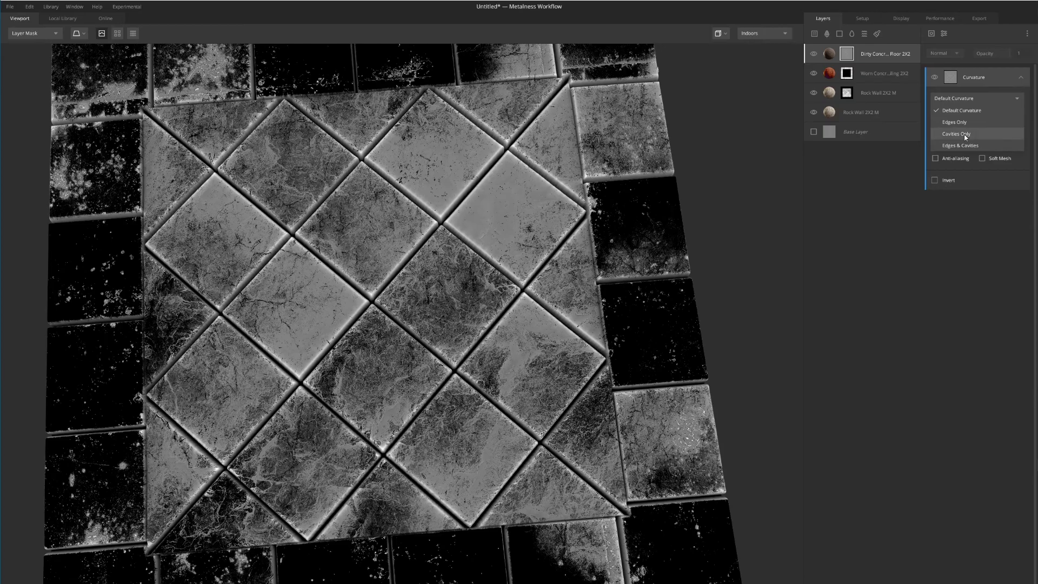
click(957, 123)
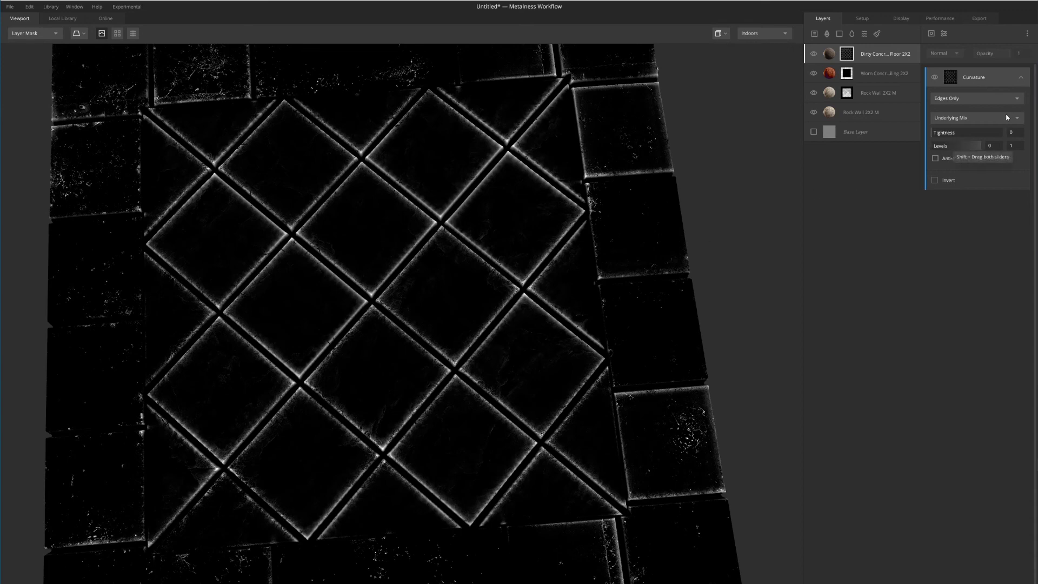
- Set the Curvature component to Cavities Only and inspect the mask along the gaps between the tiles
click(986, 99)
click(985, 133)
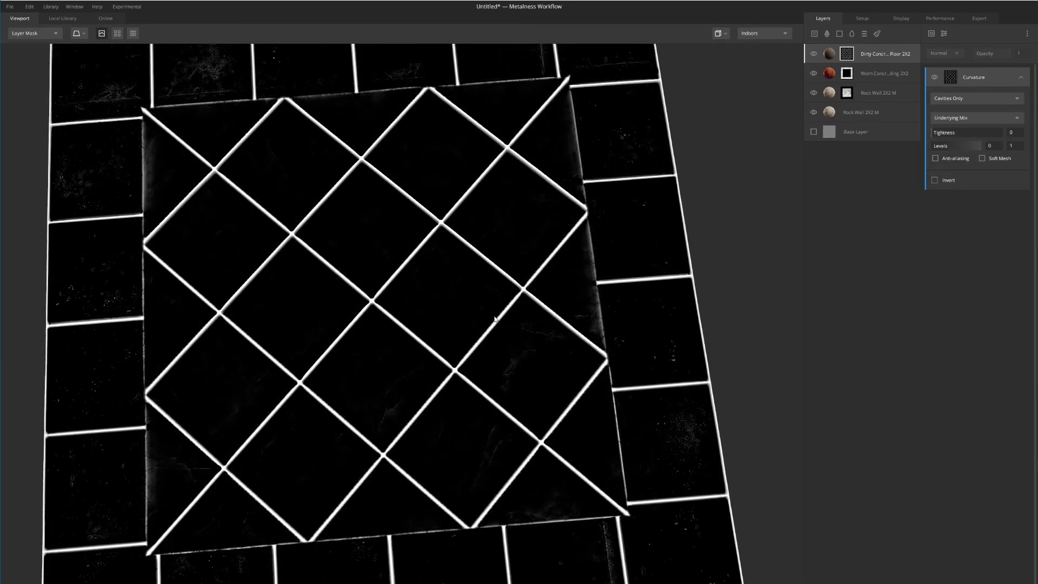
drag(470, 387, 498, 265)
scroll(476, 362, up, 3)
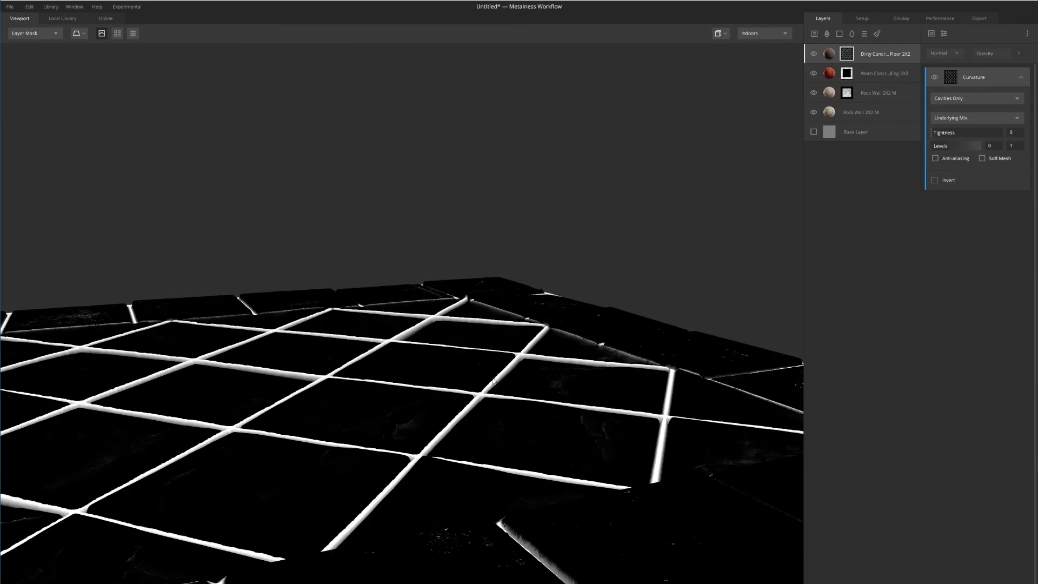
drag(475, 363, 551, 390)
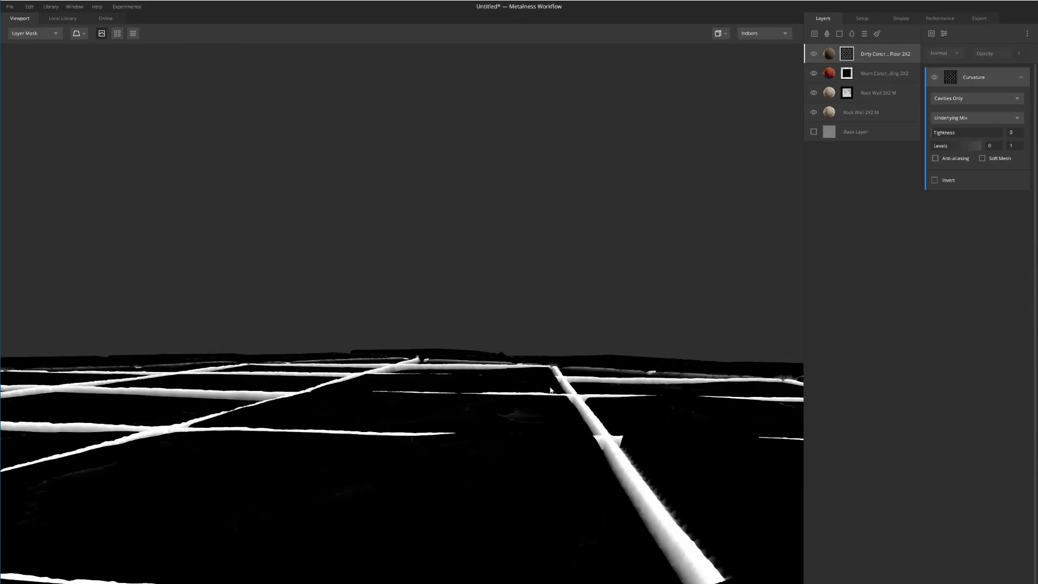
drag(615, 426, 543, 439)
scroll(542, 439, up, 3)
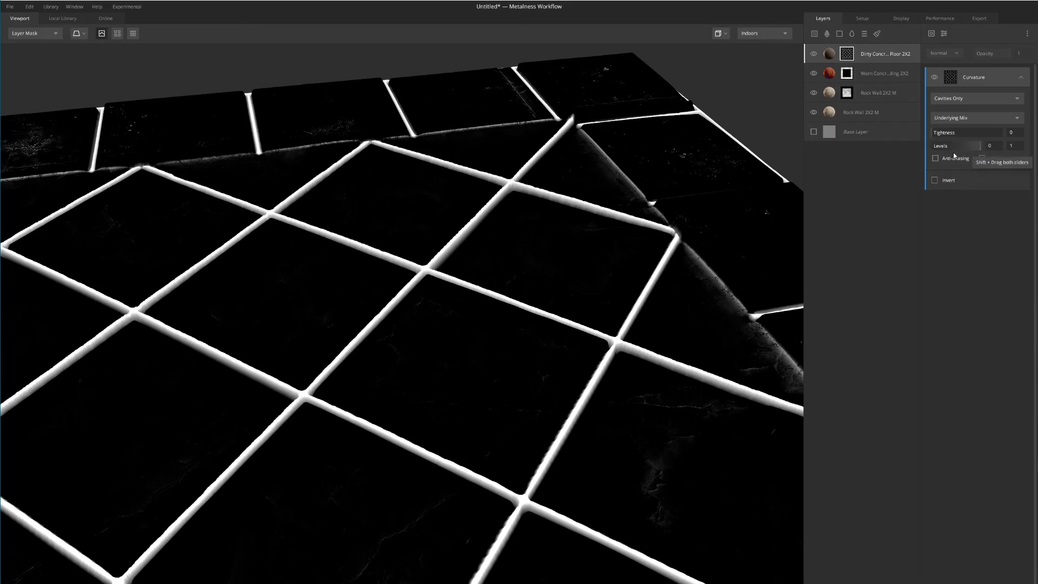
- Tighten the Curvature Levels to 0.19 and 0.77 to remove faint surface detail from the cavity mask
mouse_move(981, 150)
mouse_down()
mouse_move(939, 151)
mouse_move(970, 148)
mouse_up()
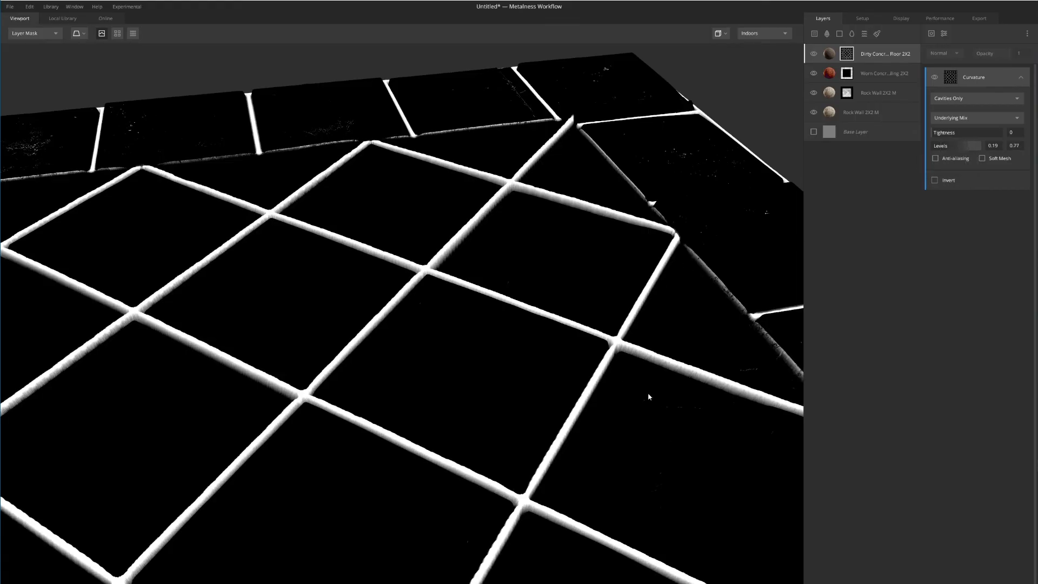
drag(648, 398, 562, 303)
scroll(584, 270, up, 6)
drag(604, 244, 578, 263)
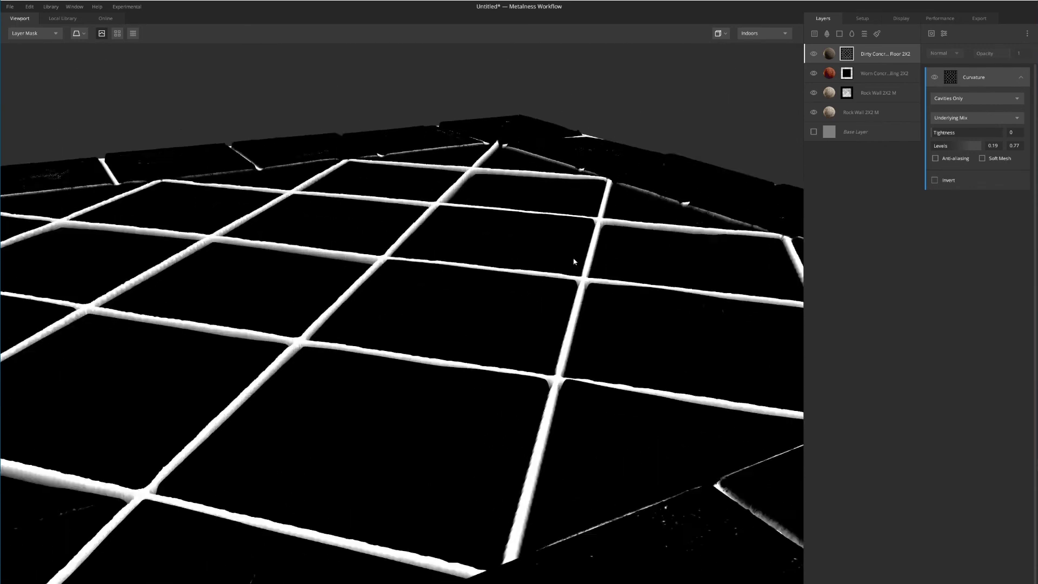
scroll(578, 263, up, 3)
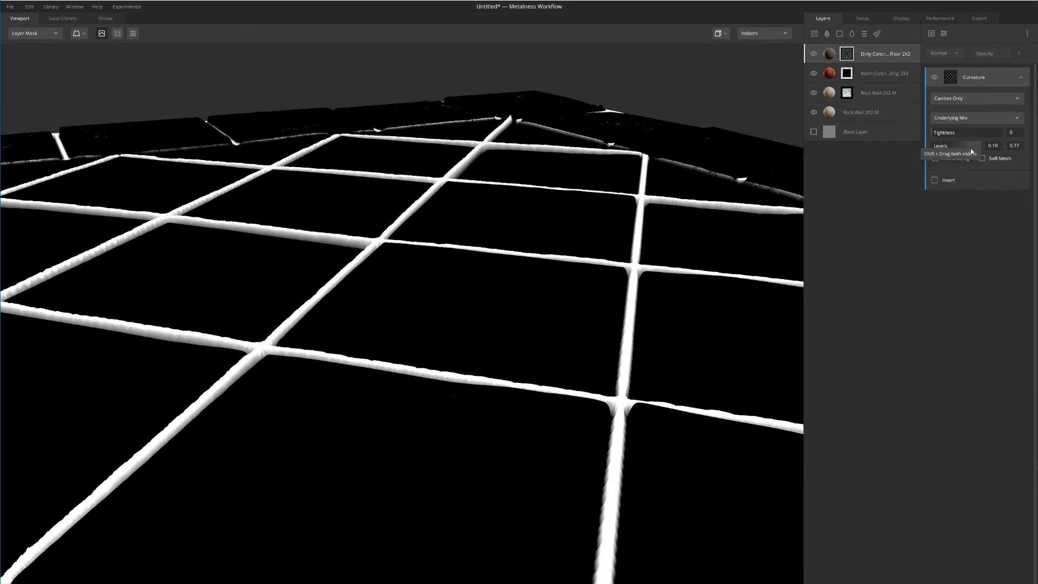
- Raise the upper Levels value of the Curvature component to 0.968, keeping the lower value at 0.19
drag(970, 145, 980, 148)
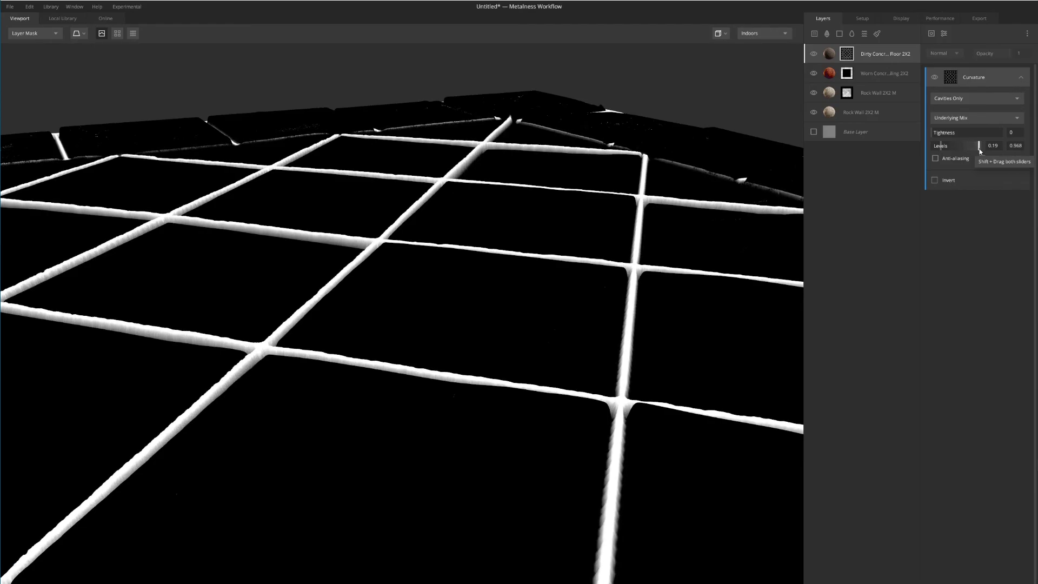
drag(554, 260, 488, 340)
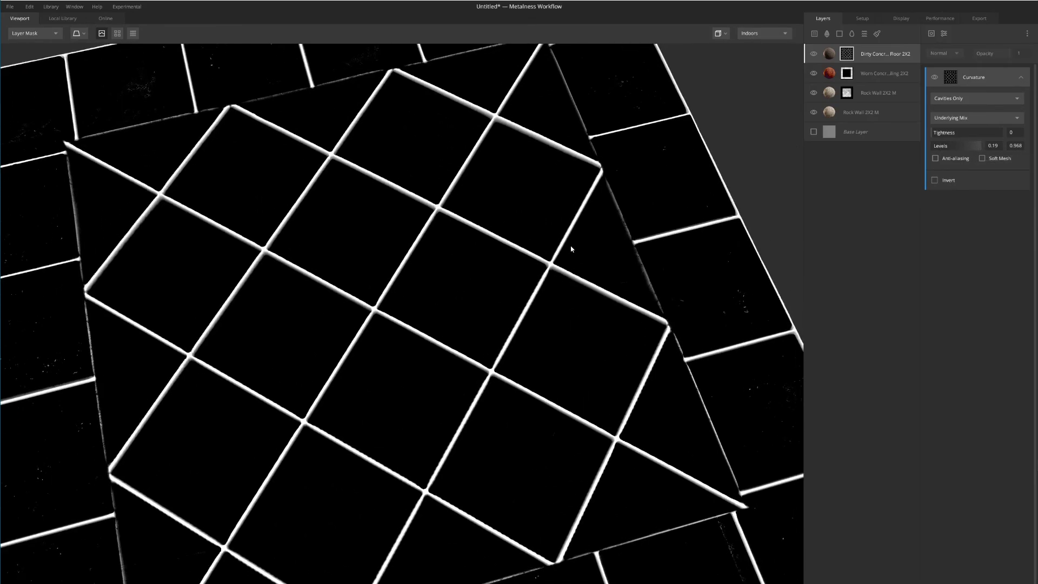
scroll(573, 250, up, 3)
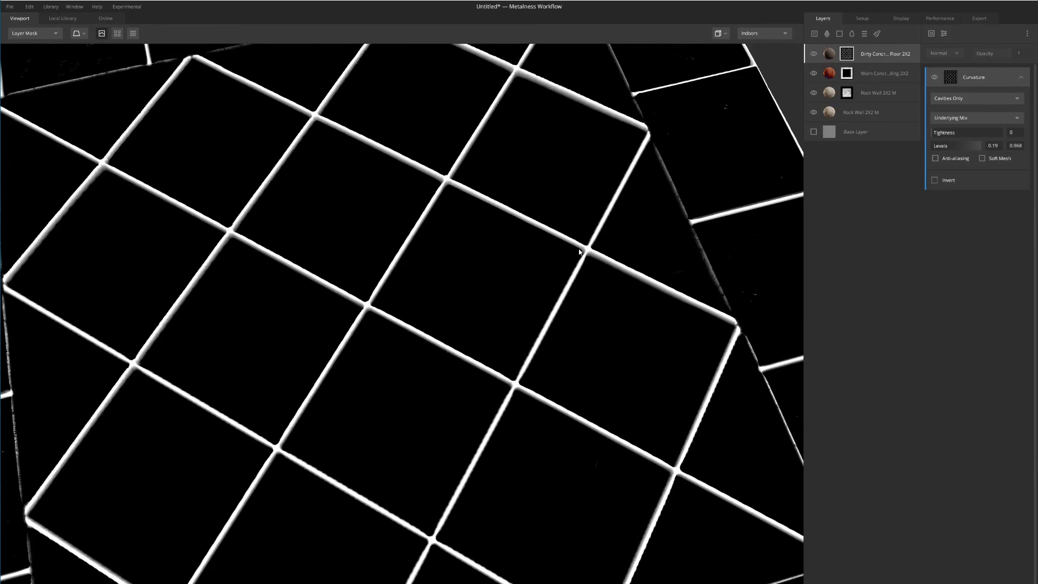
- Add a Clamp modifier above the Curvature component and lower its maximum to 0.595
click(944, 34)
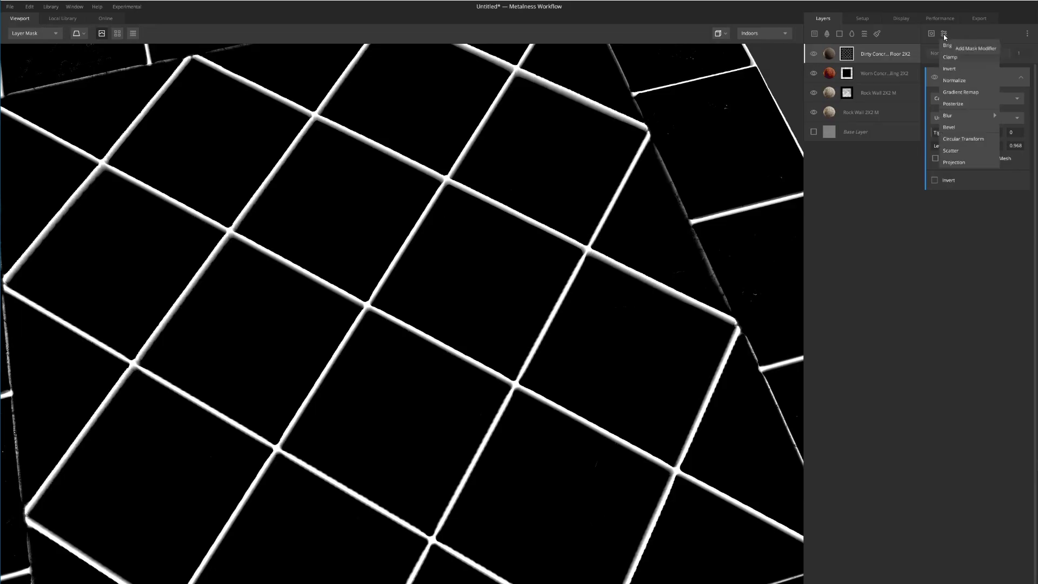
click(960, 60)
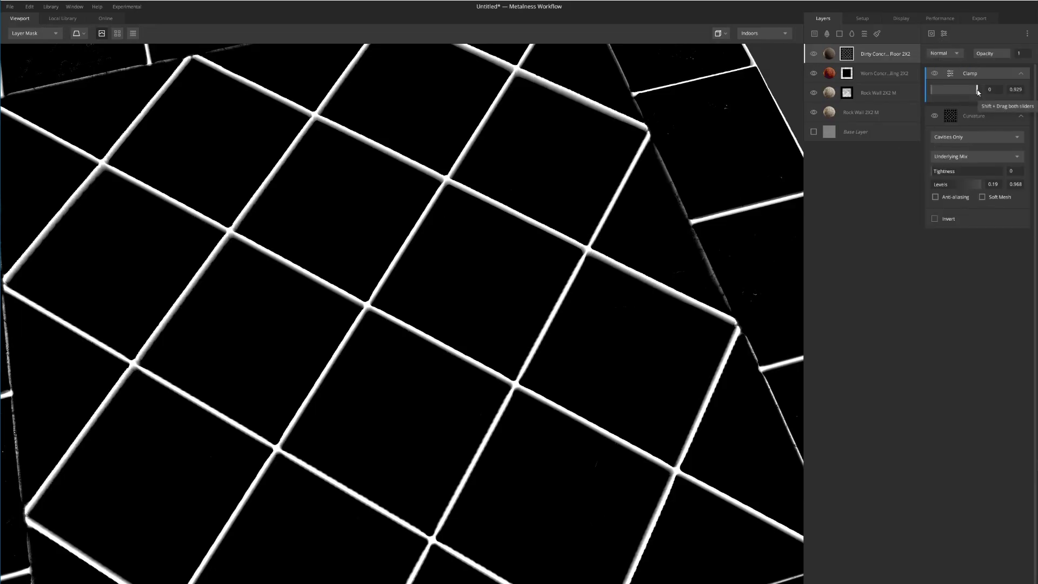
drag(979, 89, 961, 95)
- Display the full material and compare the tile gaps with the Dirty Concrete Floor layer hidden and shown
alt+drag(598, 352, 513, 385)
key(m)
scroll(516, 305, down, 5)
scroll(565, 209, up, 6)
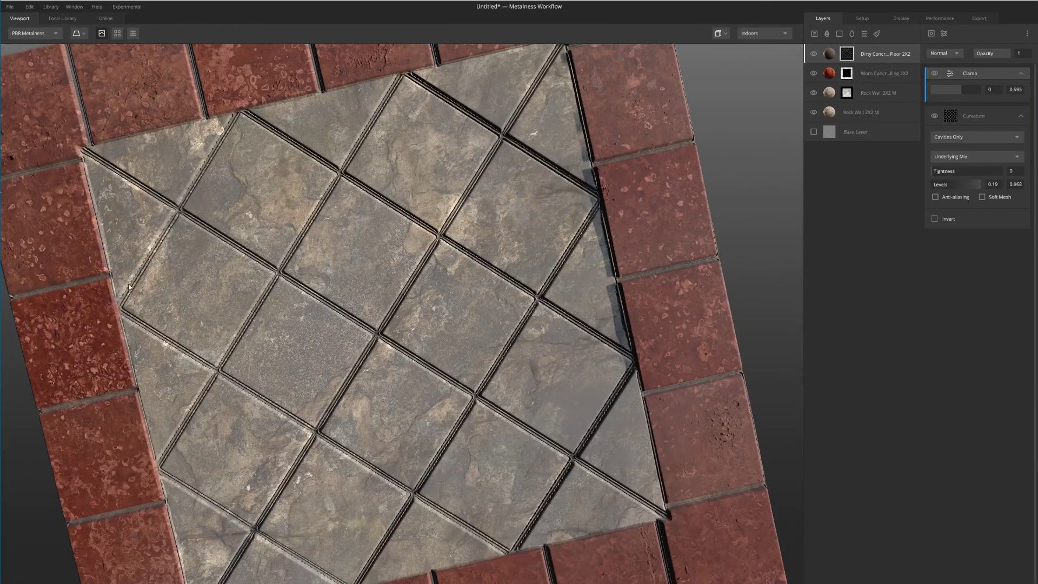
alt+drag(142, 408, 114, 378)
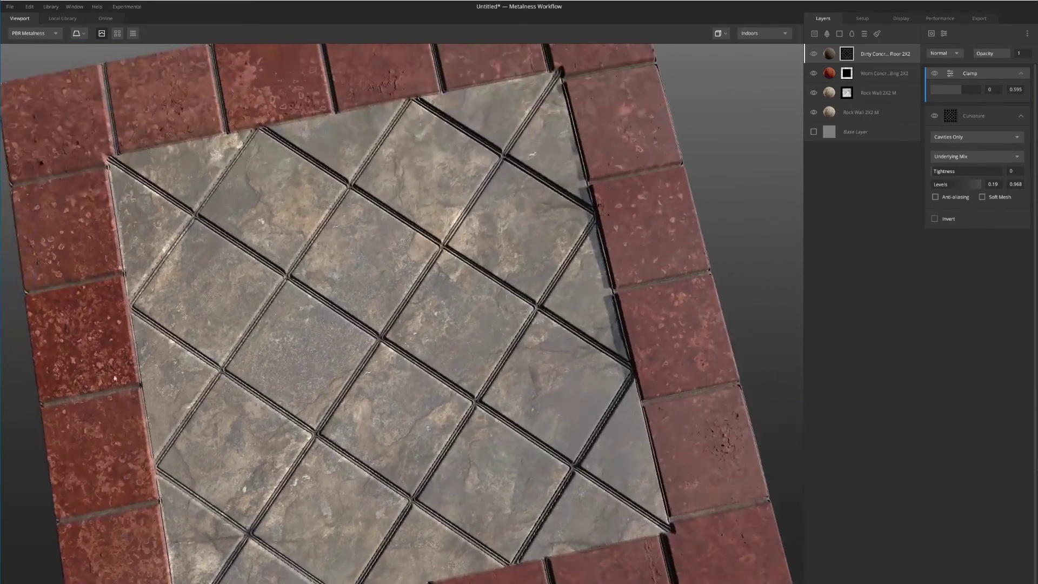
click(814, 54)
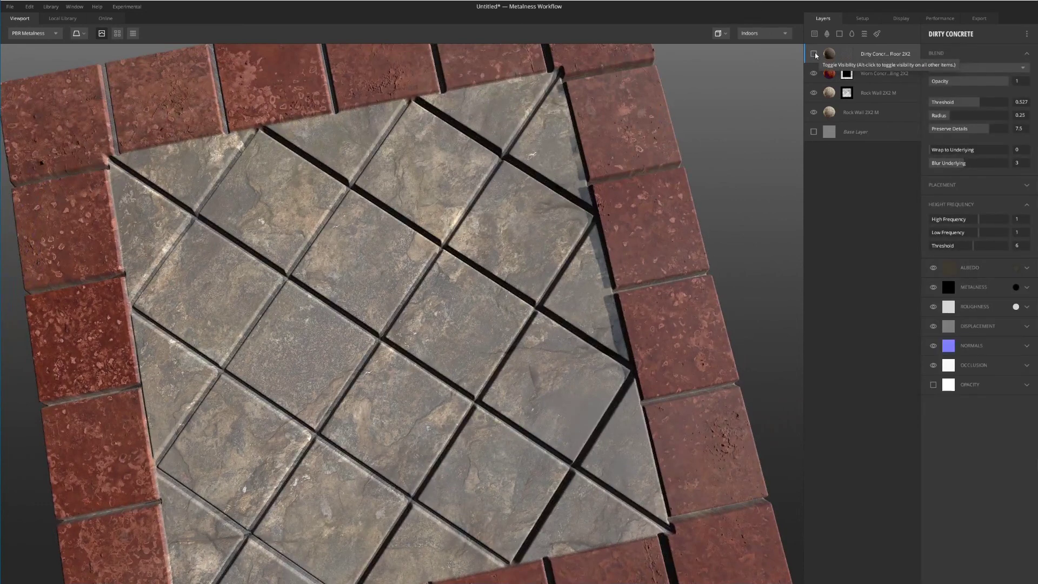
click(813, 54)
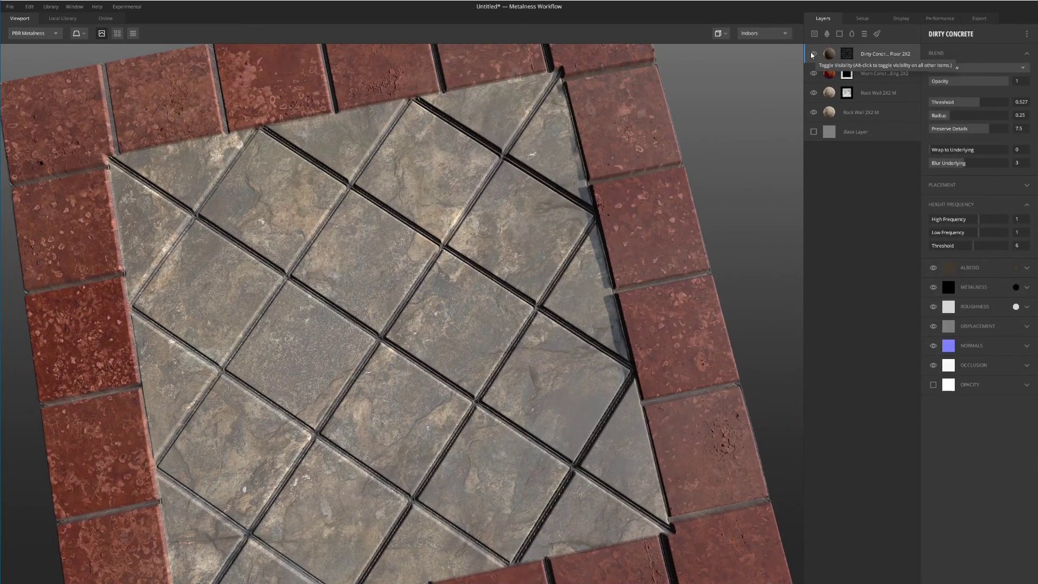
scroll(344, 306, down, 5)
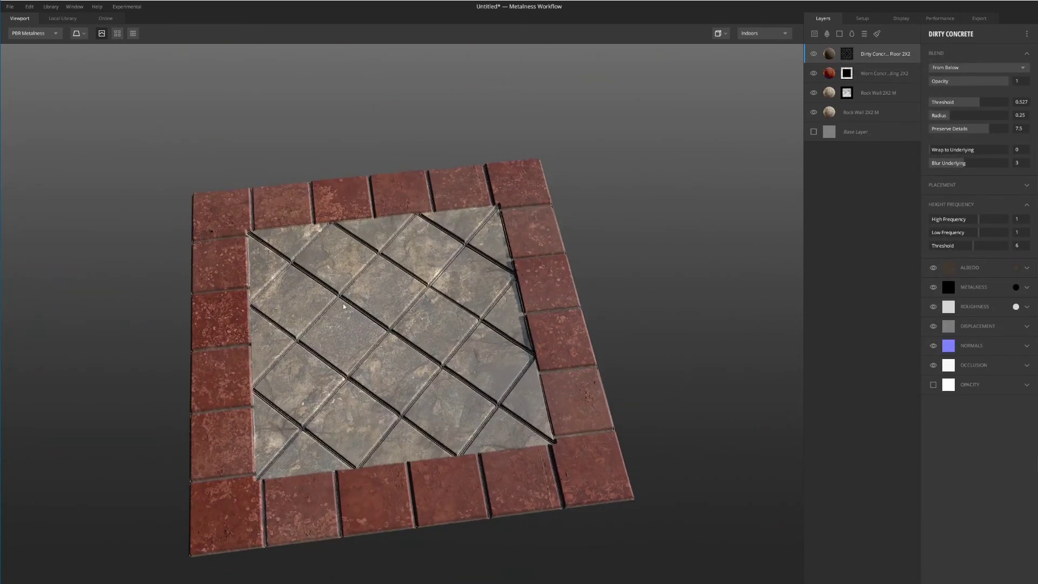
scroll(344, 307, up, 8)
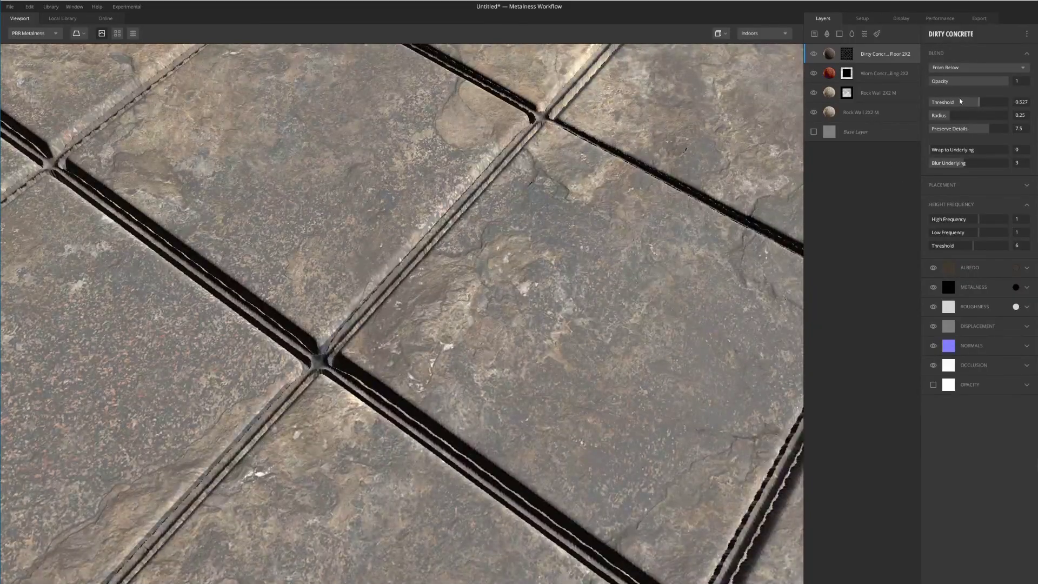
- Add a Gaussian Blur modifier directly above the Curvature component in the Dirty Concrete Floor layer's mask
click(847, 54)
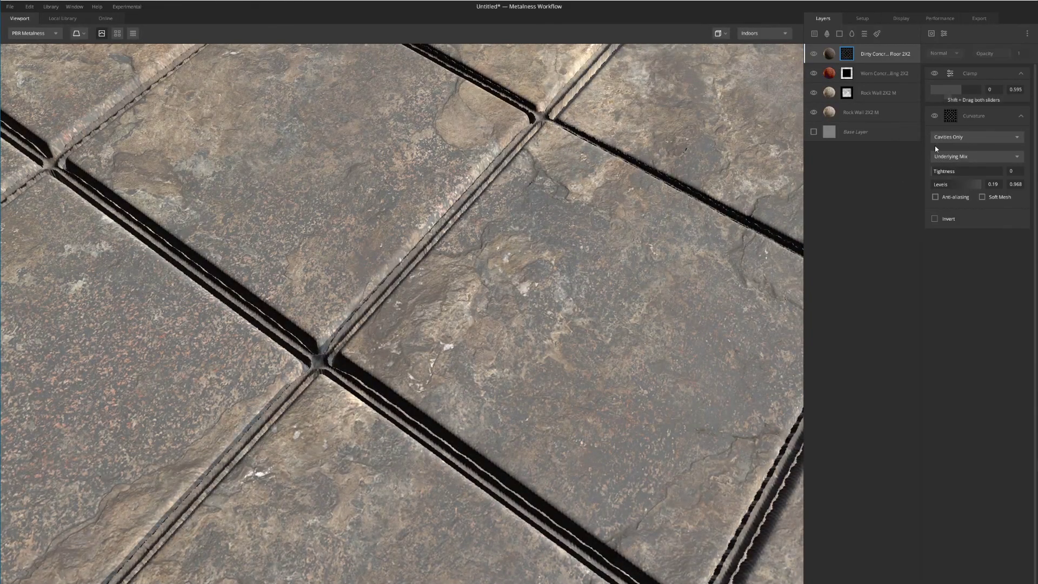
click(962, 126)
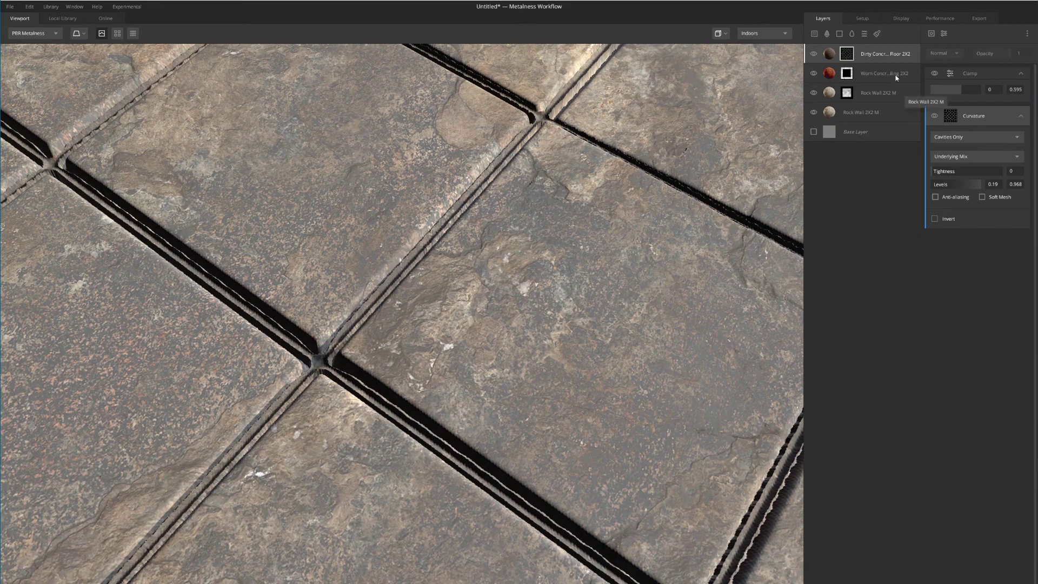
click(944, 33)
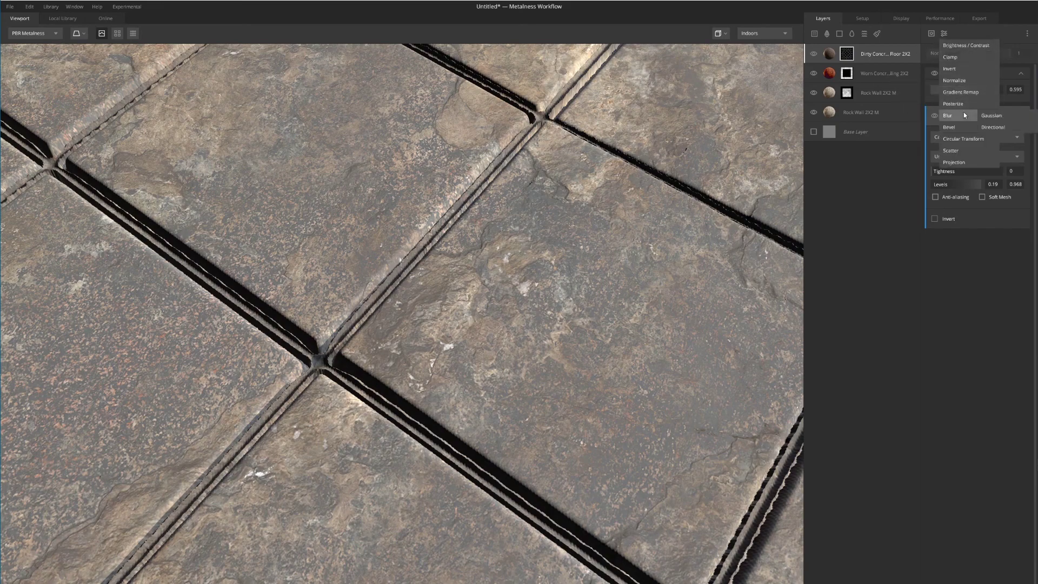
click(991, 113)
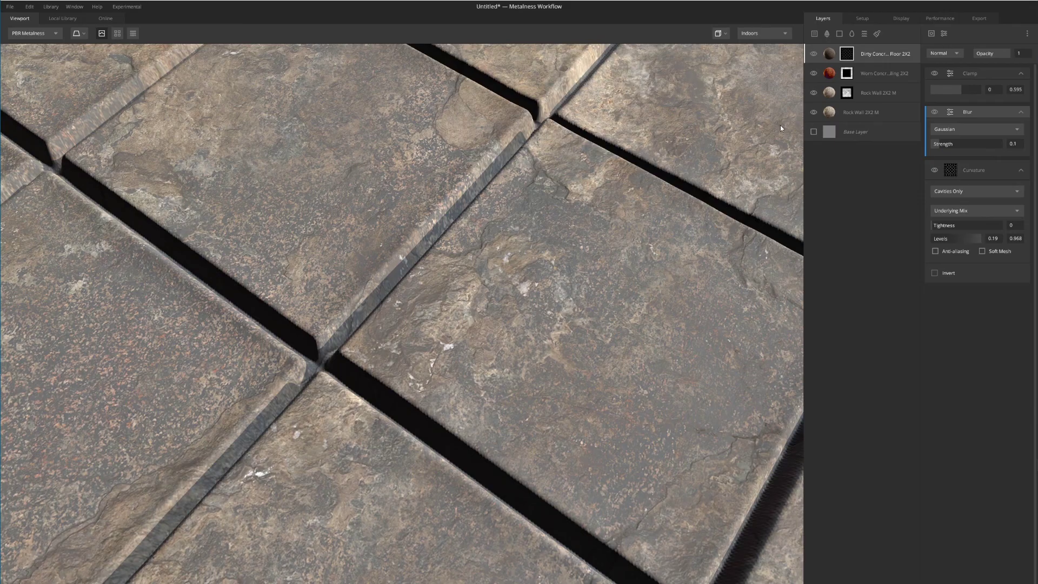
- Display the layer mask and reduce the Gaussian Blur strength to 0.034
key(m)
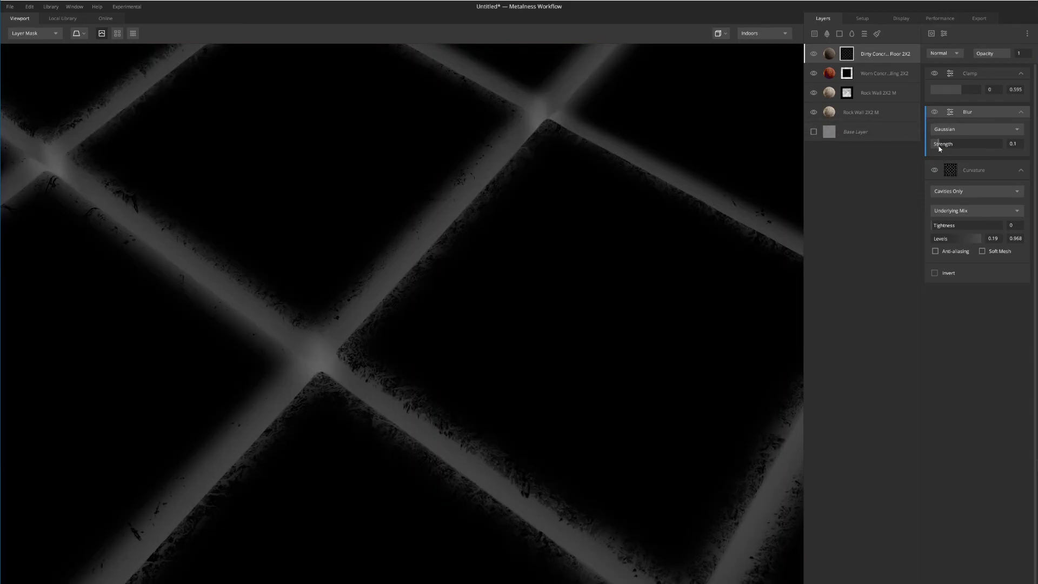
drag(937, 146, 935, 149)
scroll(607, 195, down, 3)
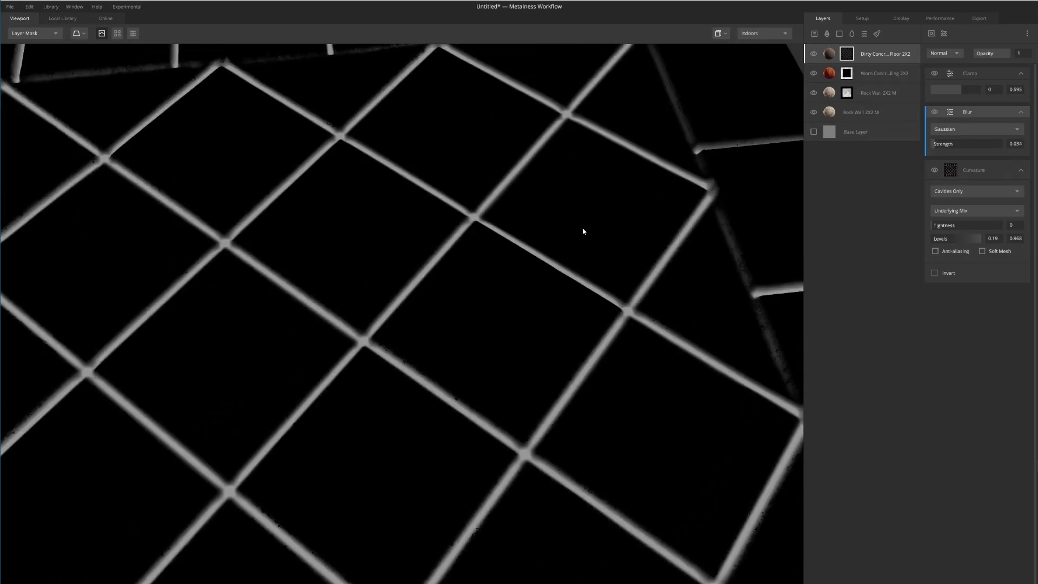
scroll(606, 260, down, 3)
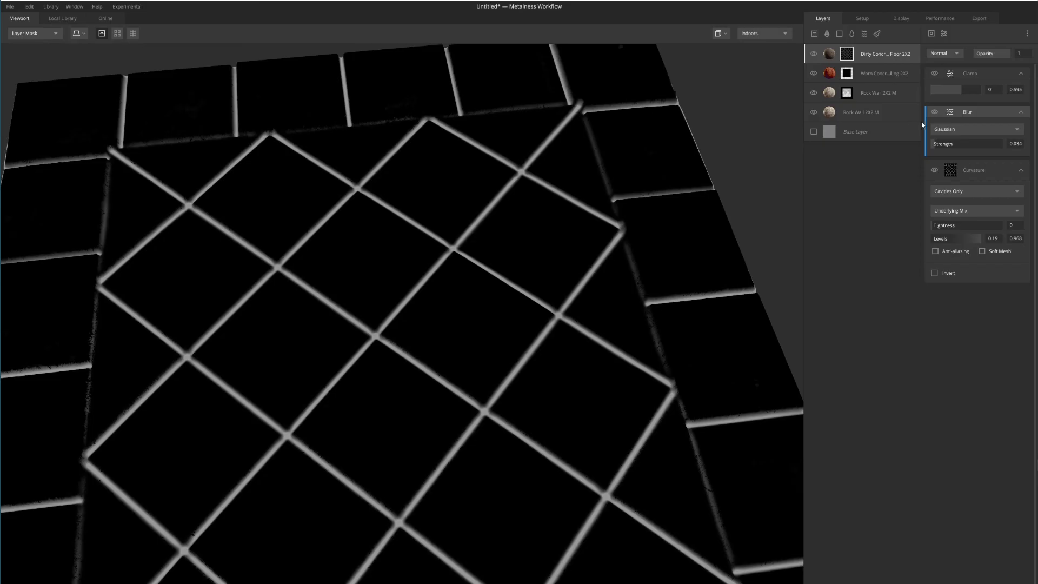
- Fine-tune the Clamp modifier's maximum to 0.619 while checking the blurred mask along the tile gaps
mouse_move(961, 90)
mouse_down()
mouse_move(977, 93)
mouse_move(962, 92)
mouse_up()
drag(624, 326, 637, 240)
scroll(546, 352, up, 2)
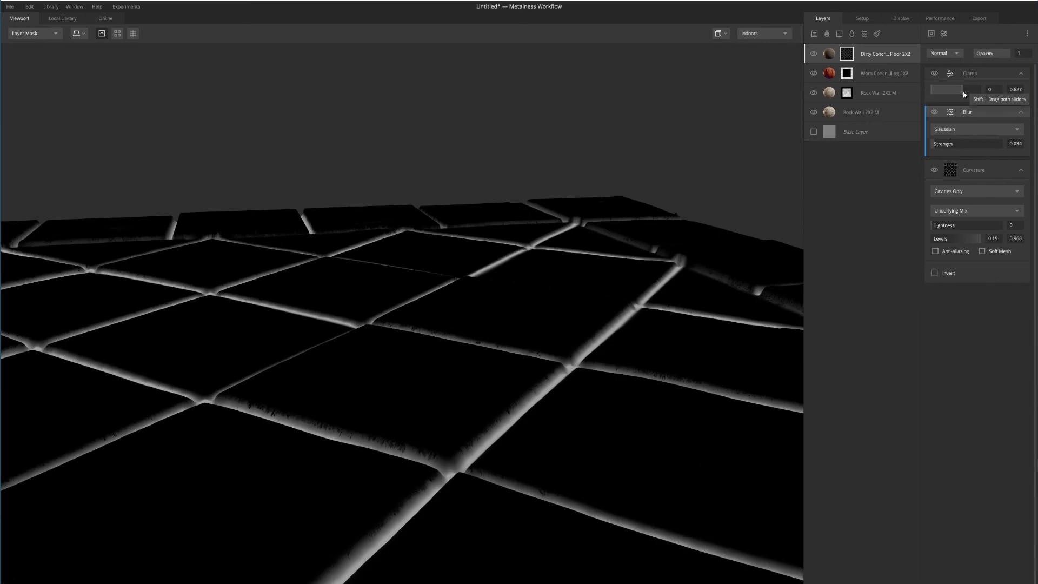
mouse_move(963, 90)
mouse_down()
mouse_move(981, 93)
mouse_move(962, 92)
mouse_up()
drag(589, 195, 561, 353)
scroll(412, 336, down, 5)
scroll(474, 254, up, 3)
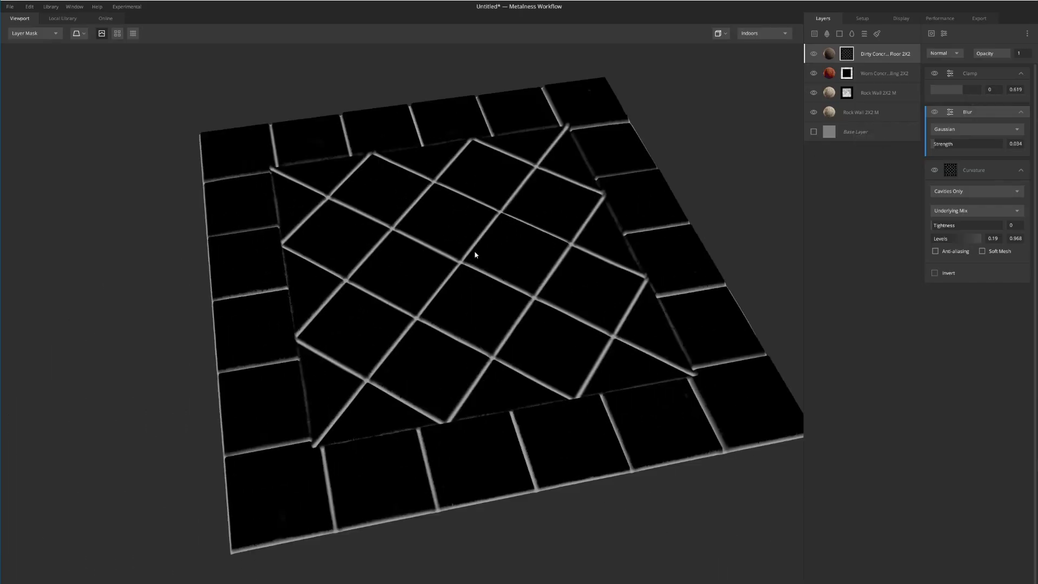
- Display the full material again and examine the dirty concrete in the gaps up close and across the whole plane
key(m)
alt+drag(536, 275, 530, 304)
alt+right_drag(620, 260, 696, 250)
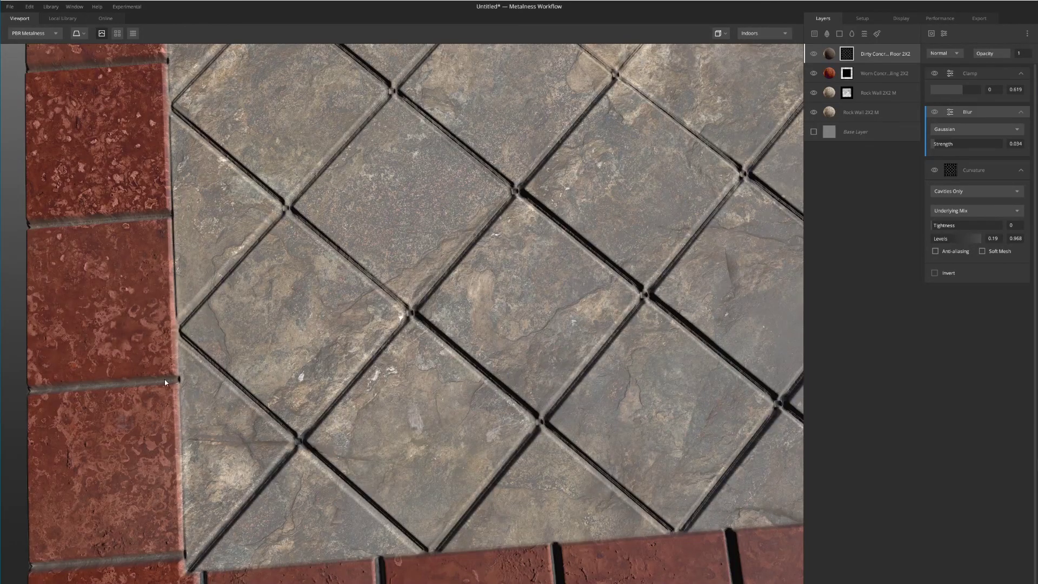
scroll(373, 286, down, 5)
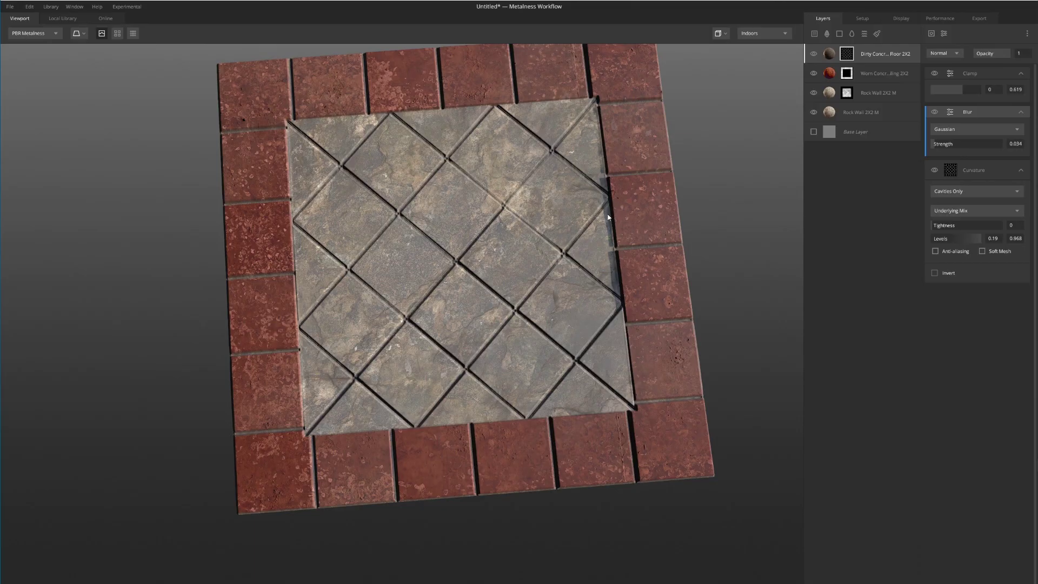
scroll(578, 289, down, 3)
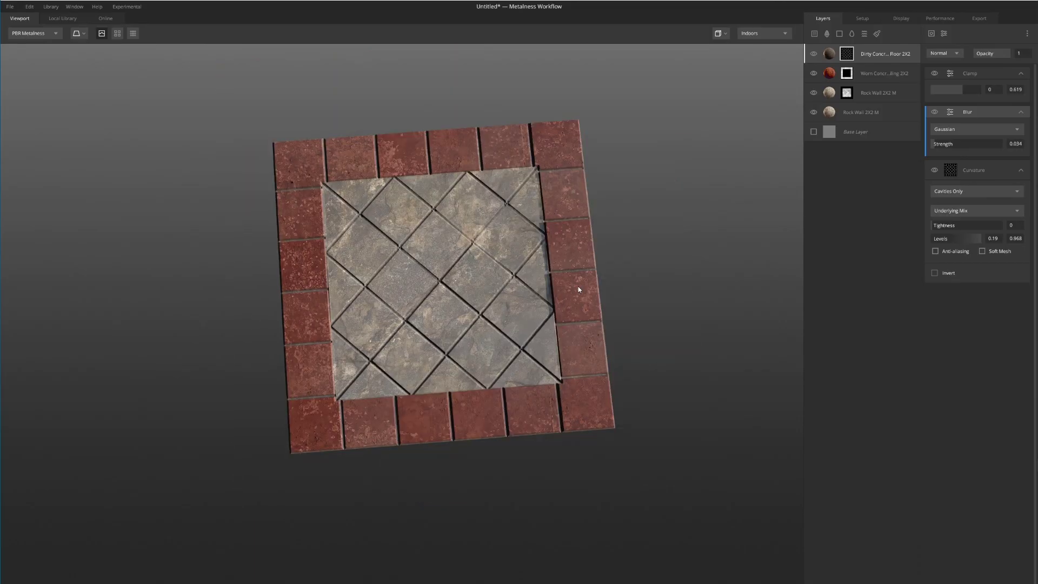